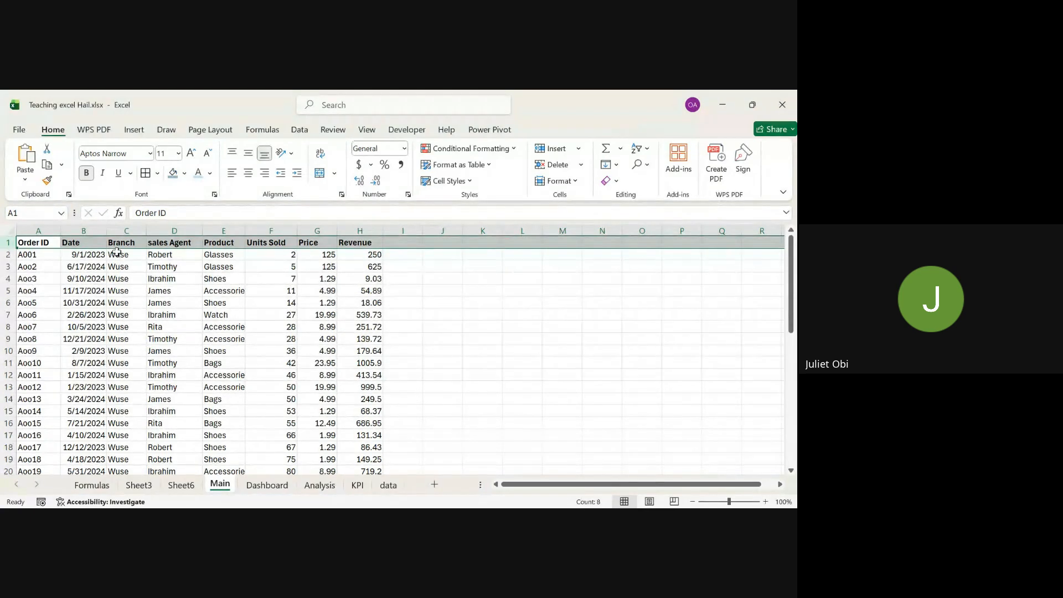
# Step: Convert the whole sales data range on the Main sheet, including its header row, into an Excel table
pyautogui.click(50, 268)
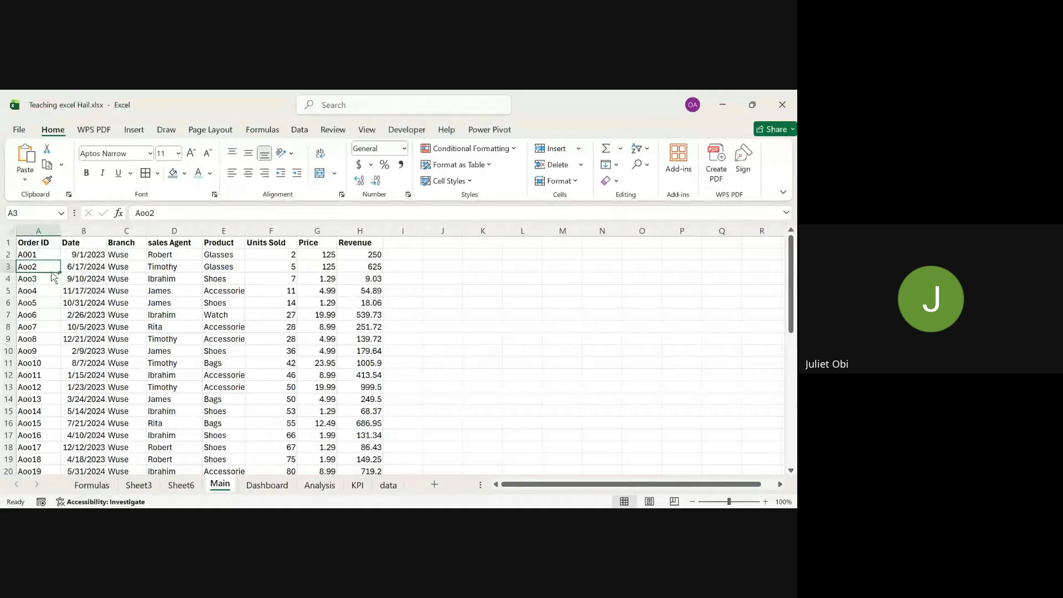
pyautogui.hotkey('ctrl', 'a')
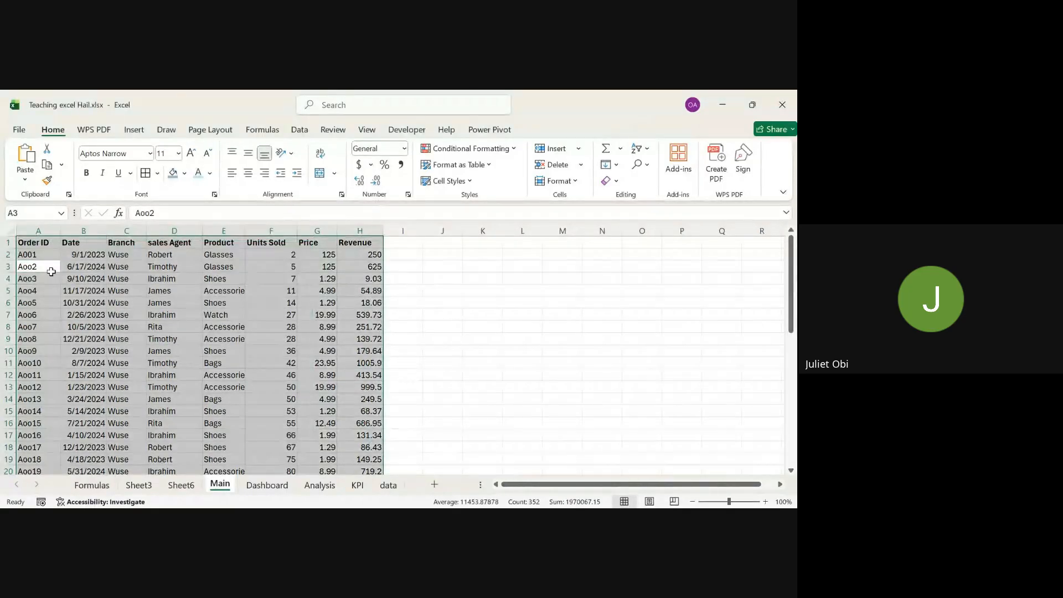
pyautogui.click(138, 133)
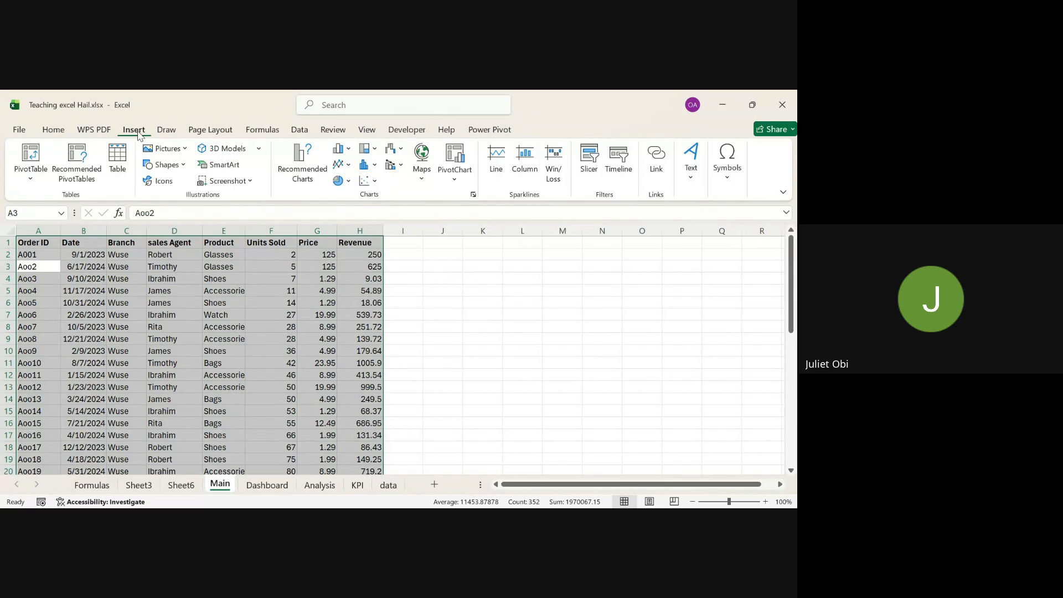
pyautogui.click(120, 159)
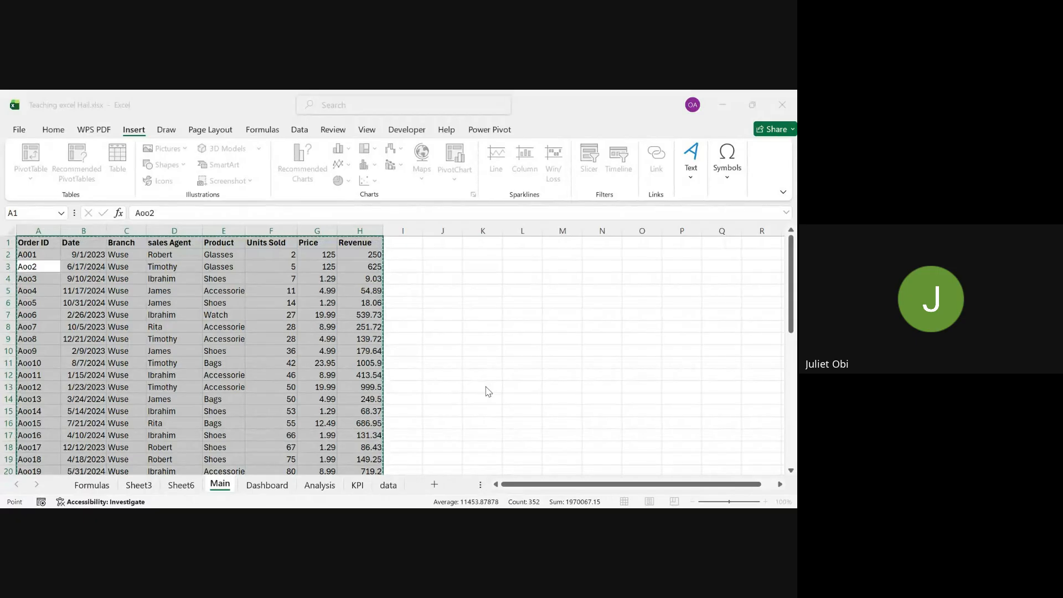
pyautogui.press('Return')
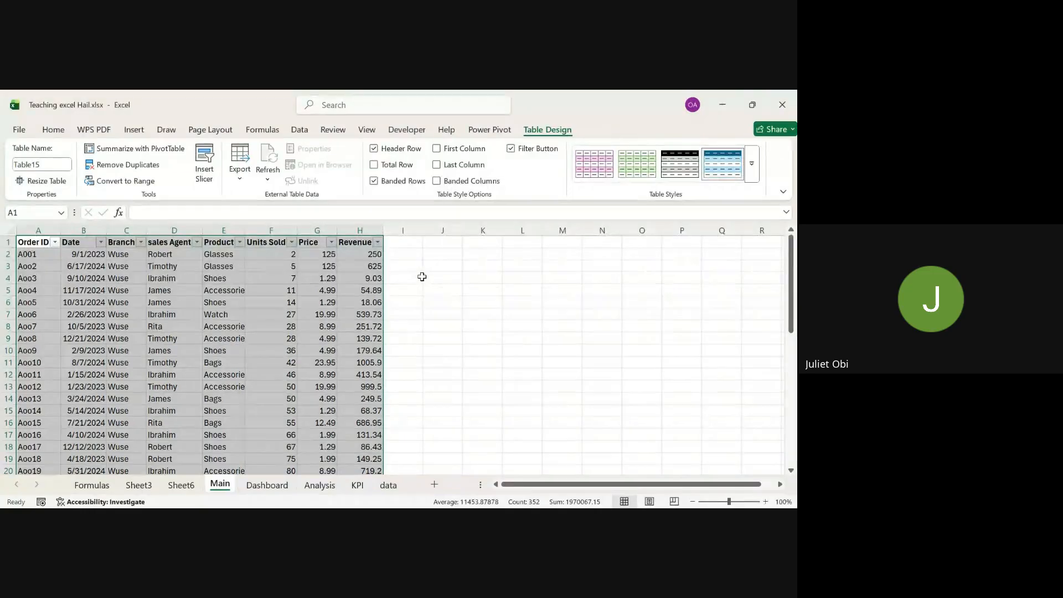
pyautogui.moveTo(420, 277); pyautogui.dragTo(363, 326)
pyautogui.click(421, 277)
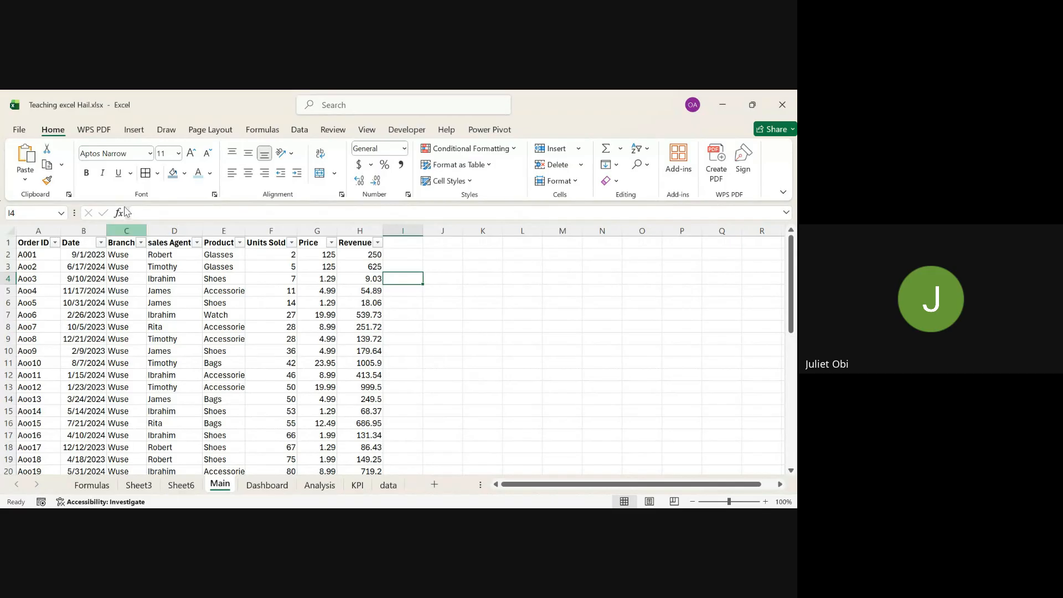
# Step: Insert a PivotTable on a new worksheet, using the entire sales table as its source
pyautogui.click(137, 131)
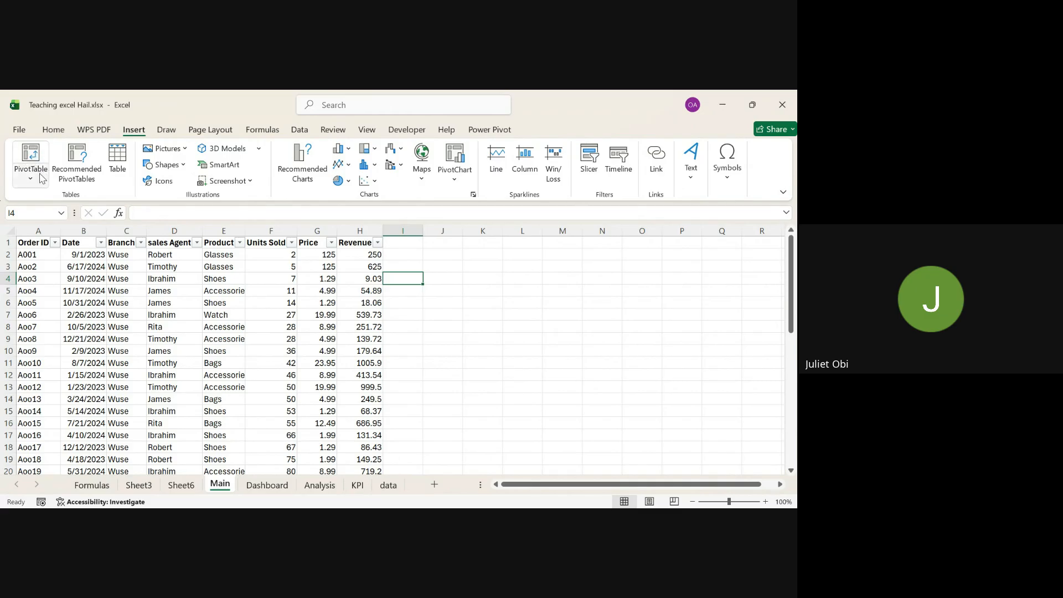
pyautogui.click(171, 314)
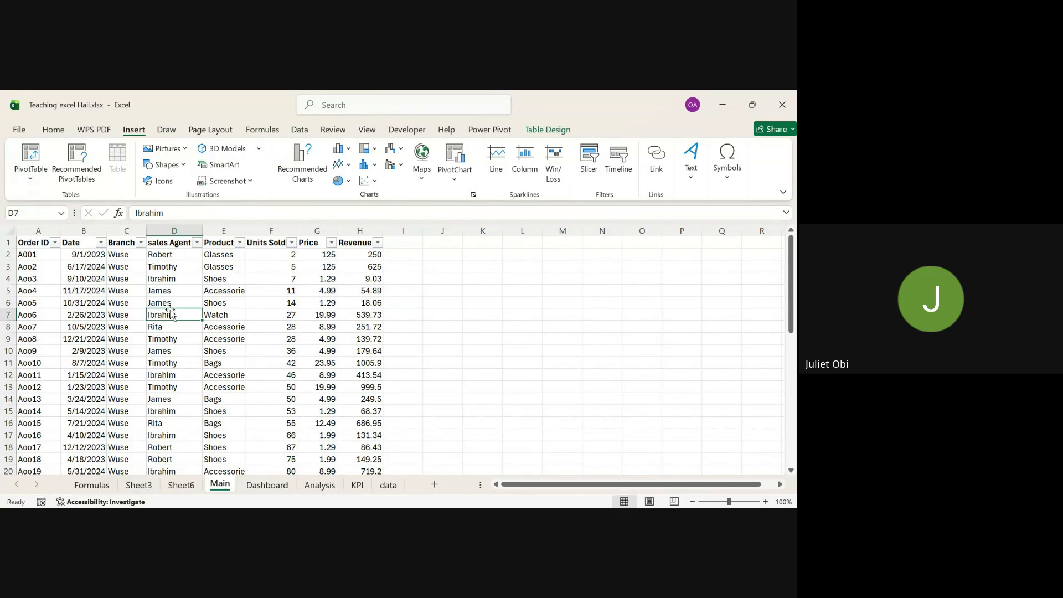
pyautogui.hotkey('ctrl', 'a')
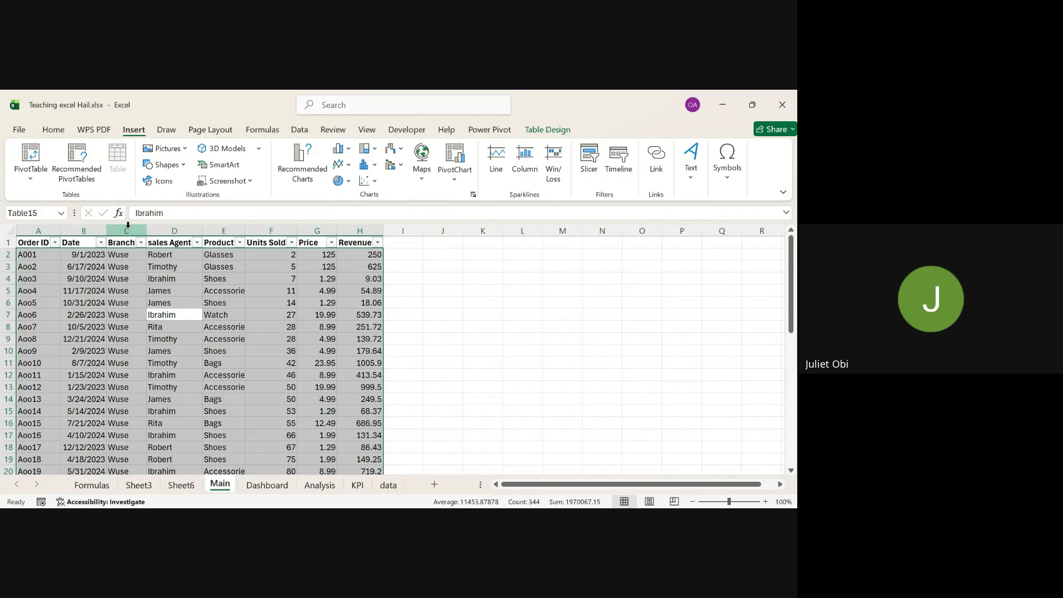
pyautogui.click(30, 161)
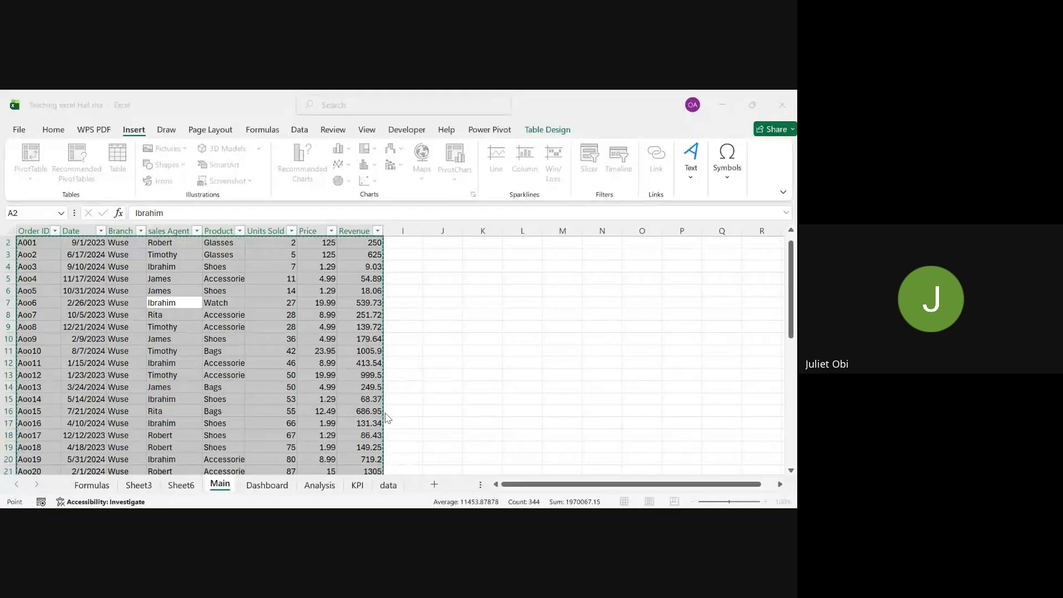
pyautogui.press('Escape')
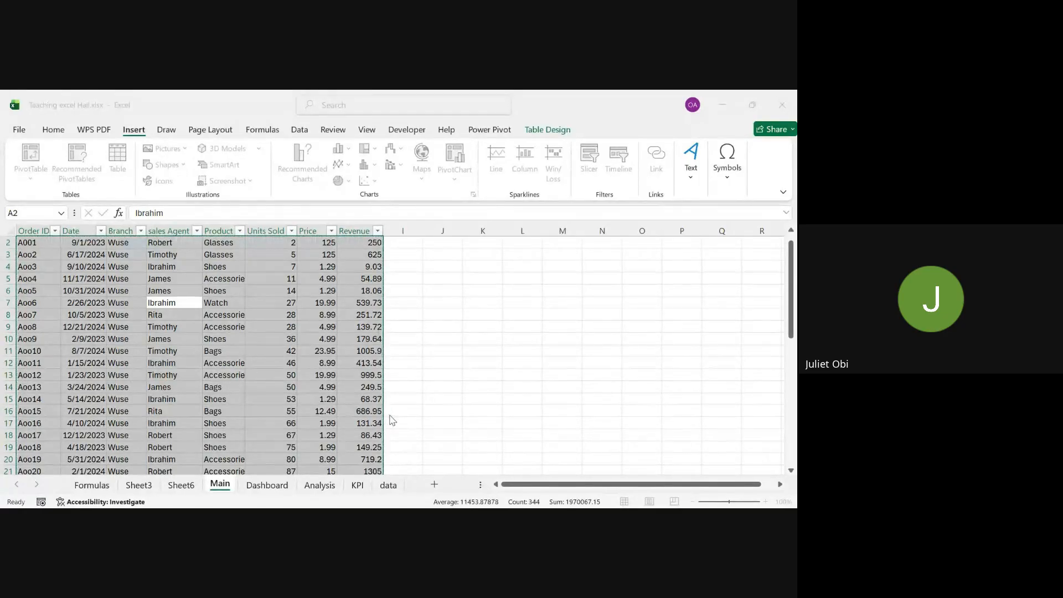
pyautogui.click(531, 440)
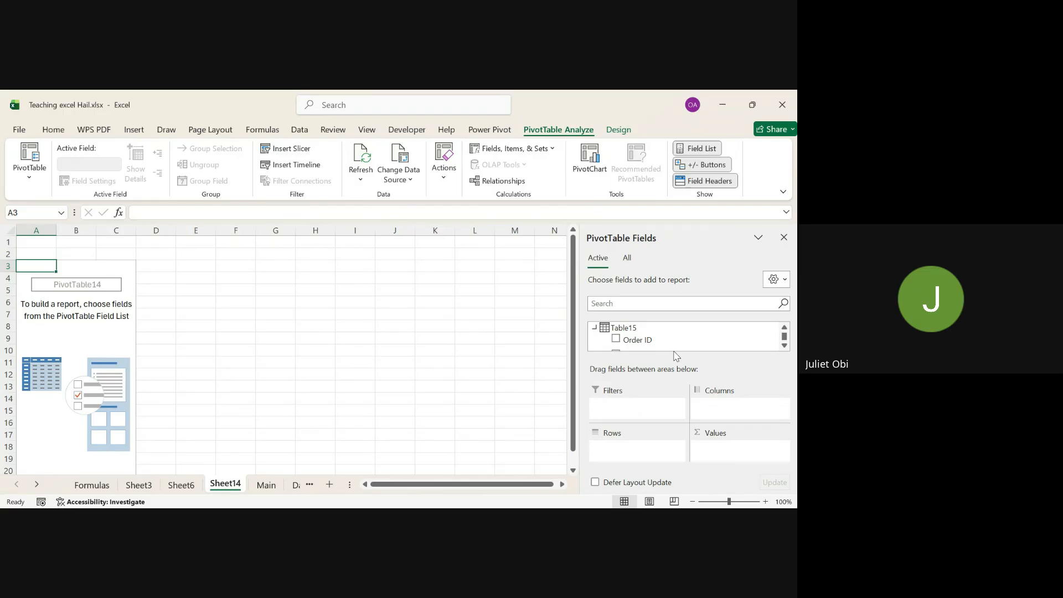
# Step: Enlarge the PivotTable field list and examine its fields against the source data on the Main sheet
pyautogui.click(599, 350)
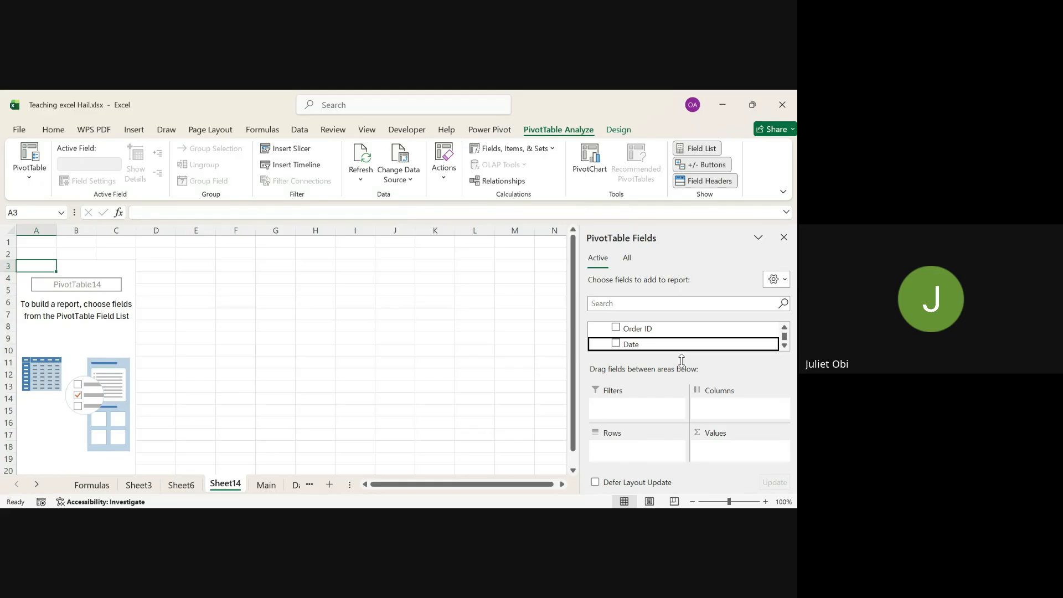
pyautogui.moveTo(681, 360); pyautogui.dragTo(682, 393)
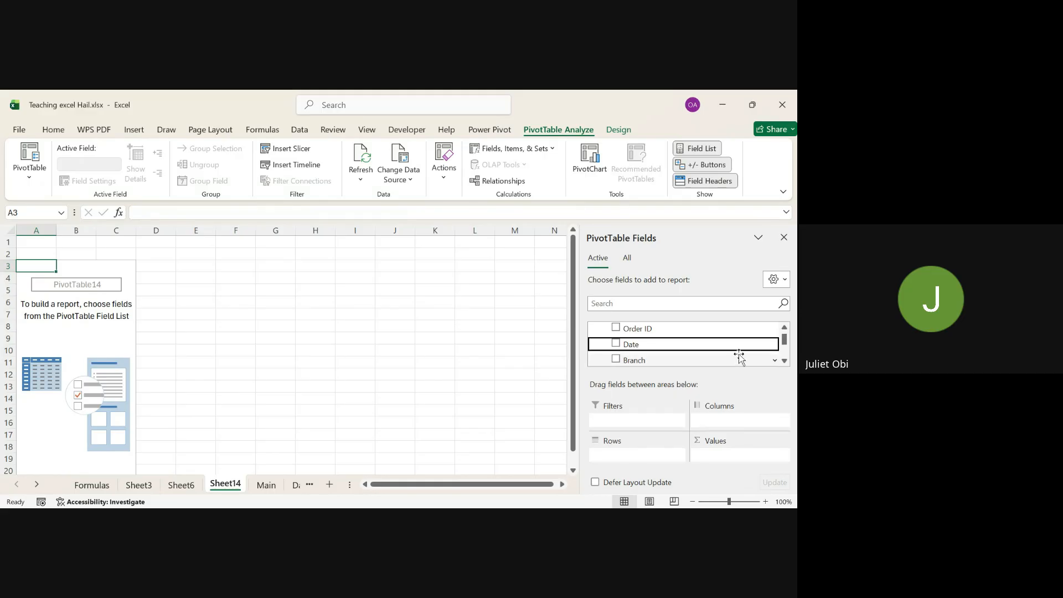
pyautogui.click(784, 328)
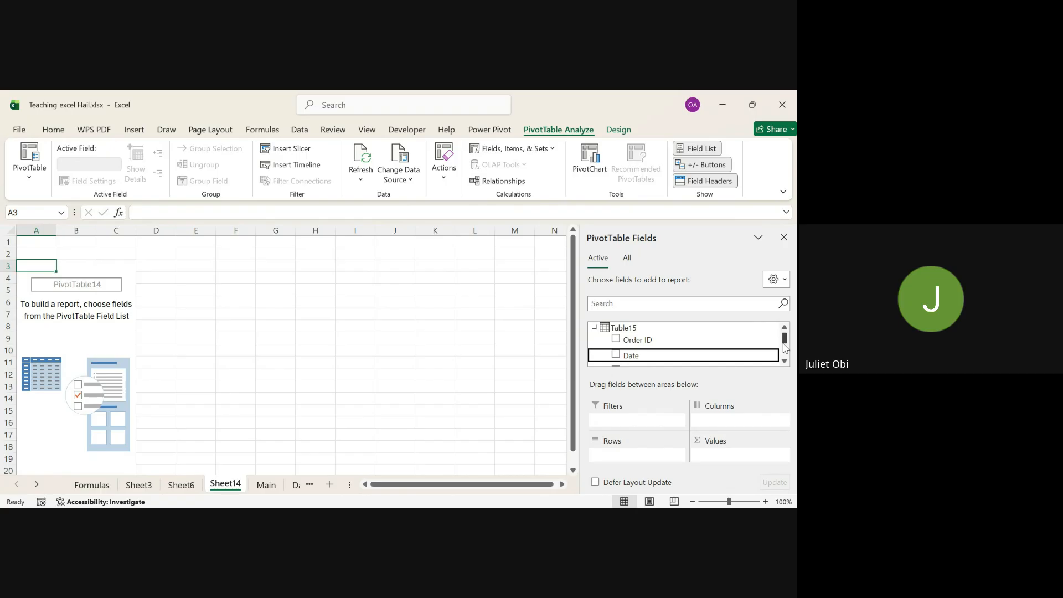
pyautogui.click(784, 361)
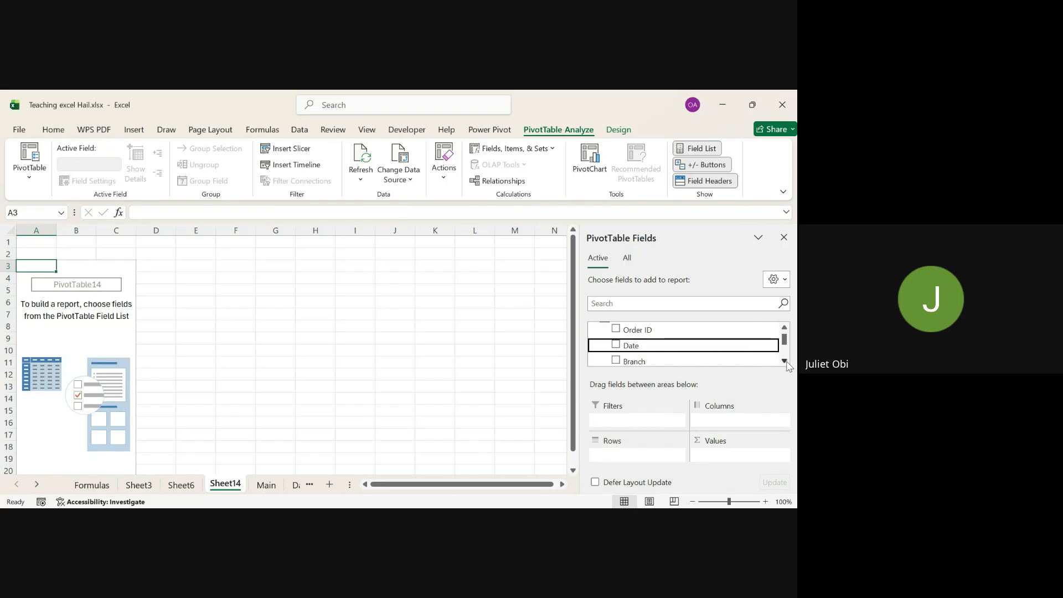
pyautogui.click(784, 360)
pyautogui.click(784, 360)
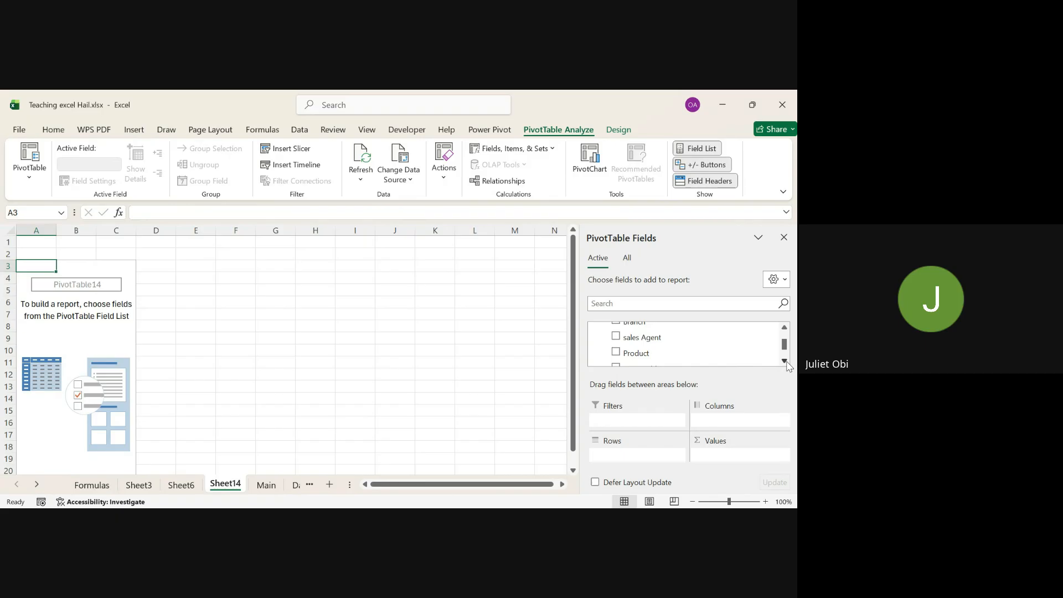
pyautogui.click(785, 361)
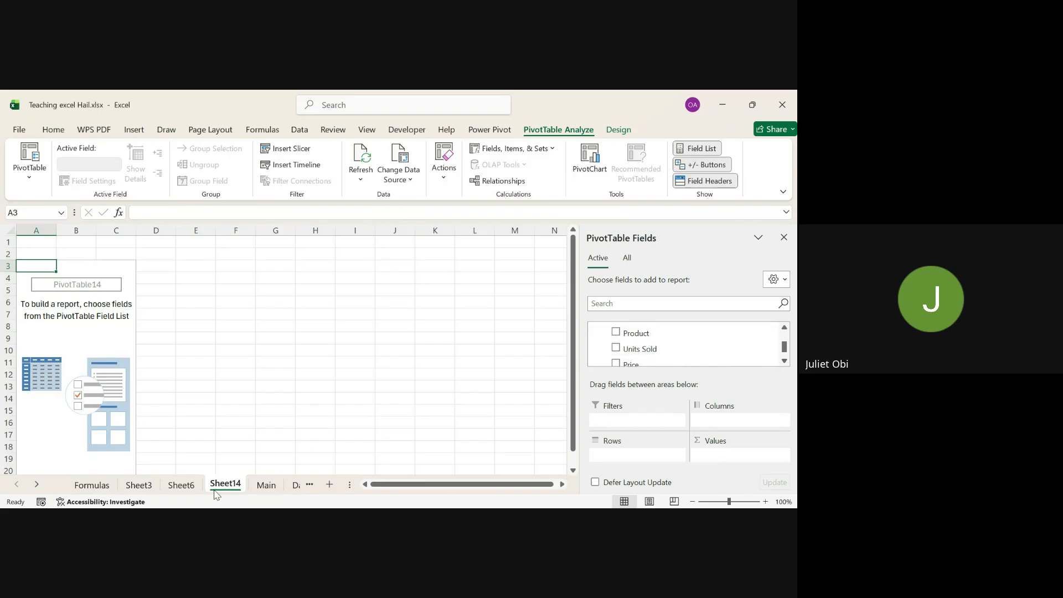
pyautogui.click(271, 487)
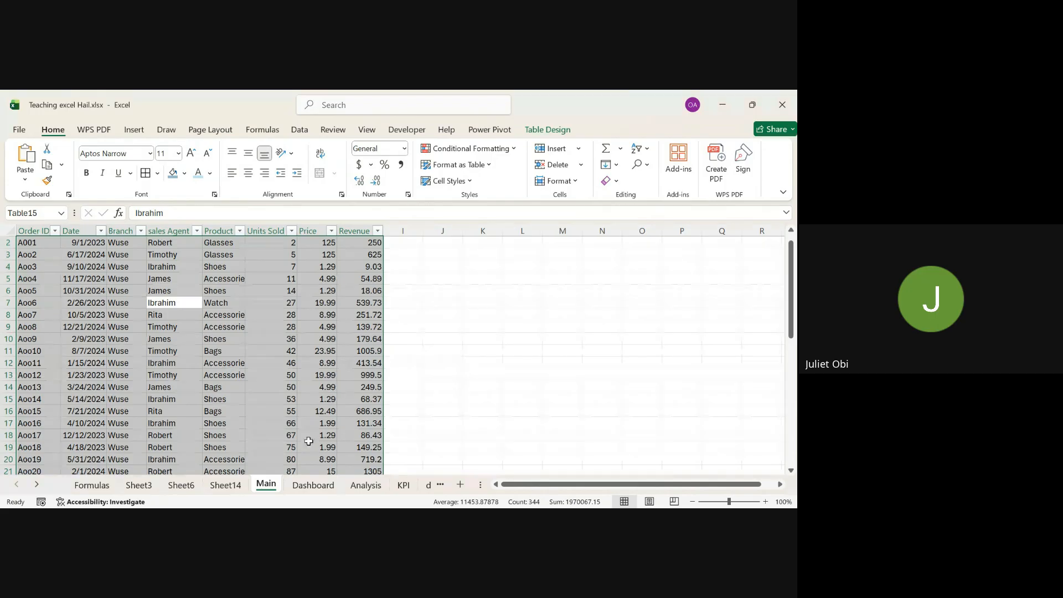
pyautogui.click(226, 487)
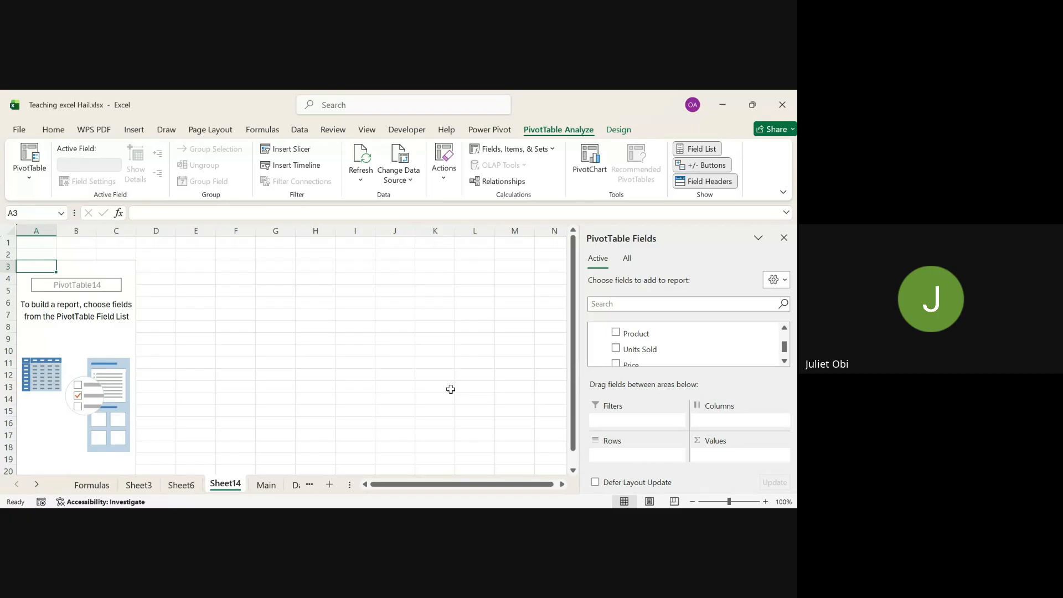
# Step: Add the Product field to the PivotTable, try it as column labels, and place it back in the rows area
pyautogui.click(615, 333)
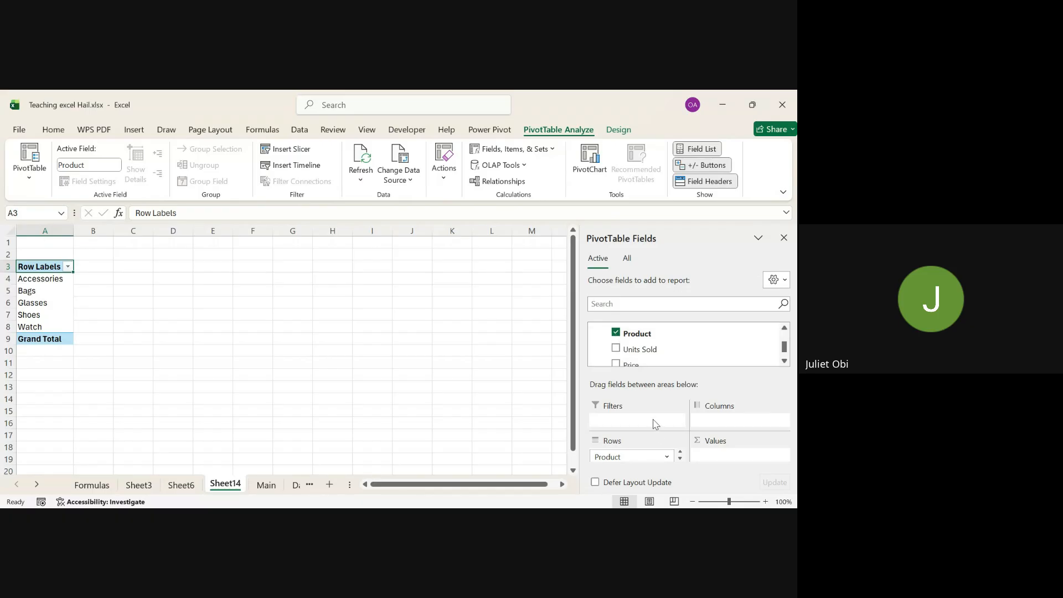
pyautogui.click(636, 457)
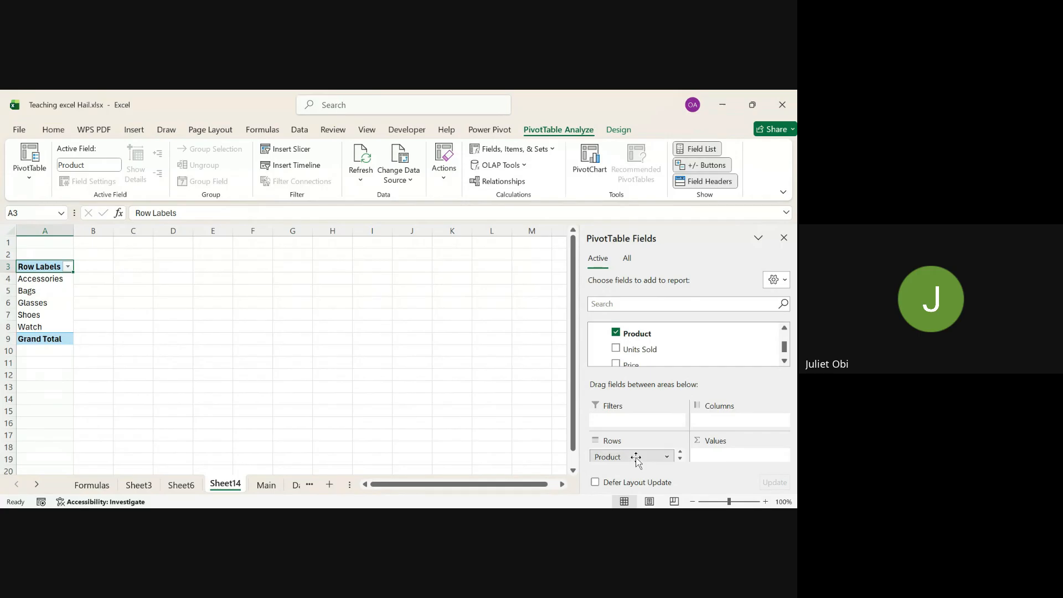
pyautogui.moveTo(636, 463); pyautogui.dragTo(723, 425)
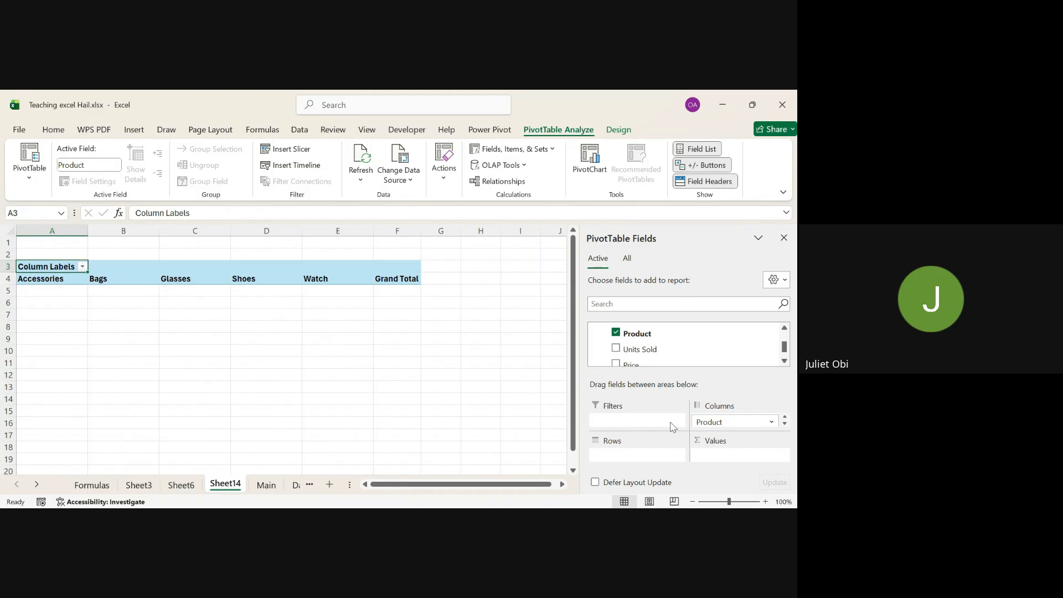
pyautogui.moveTo(707, 421); pyautogui.dragTo(617, 461)
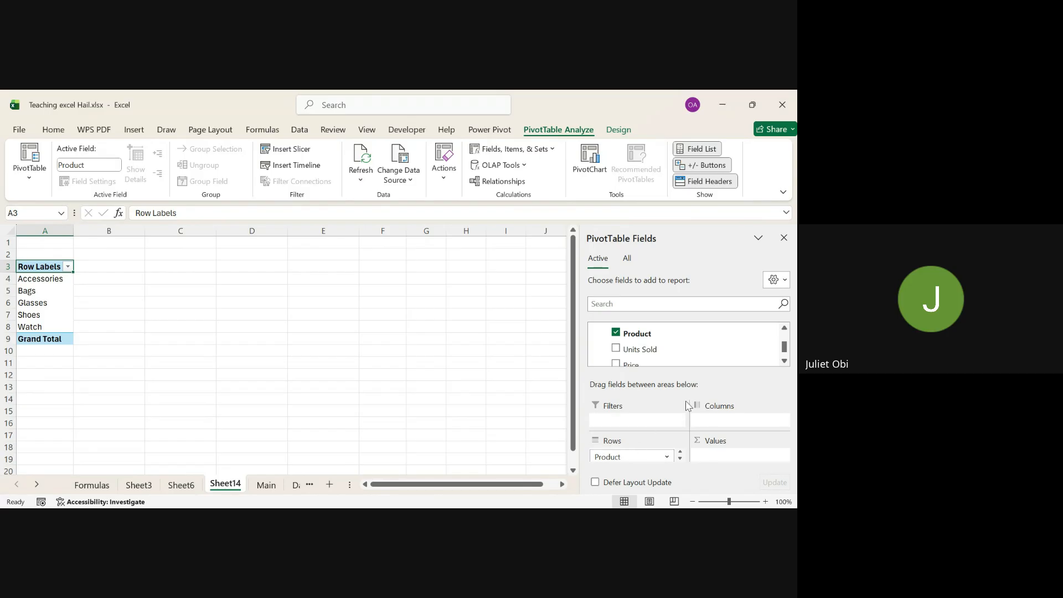
# Step: Add the Branch field to the PivotTable rows, nested beneath each product
pyautogui.click(783, 361)
pyautogui.click(784, 361)
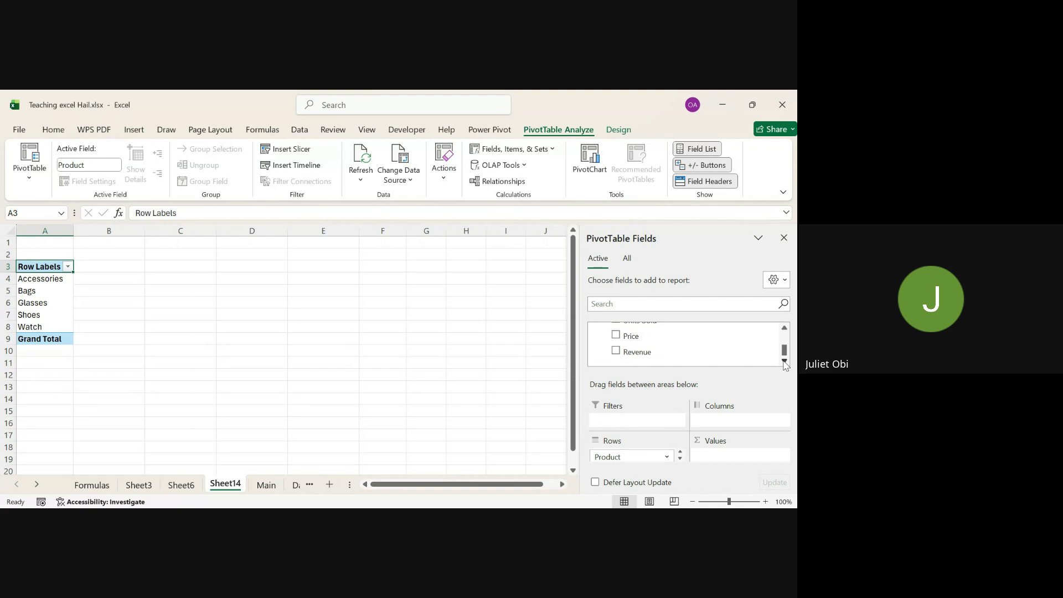
pyautogui.click(785, 329)
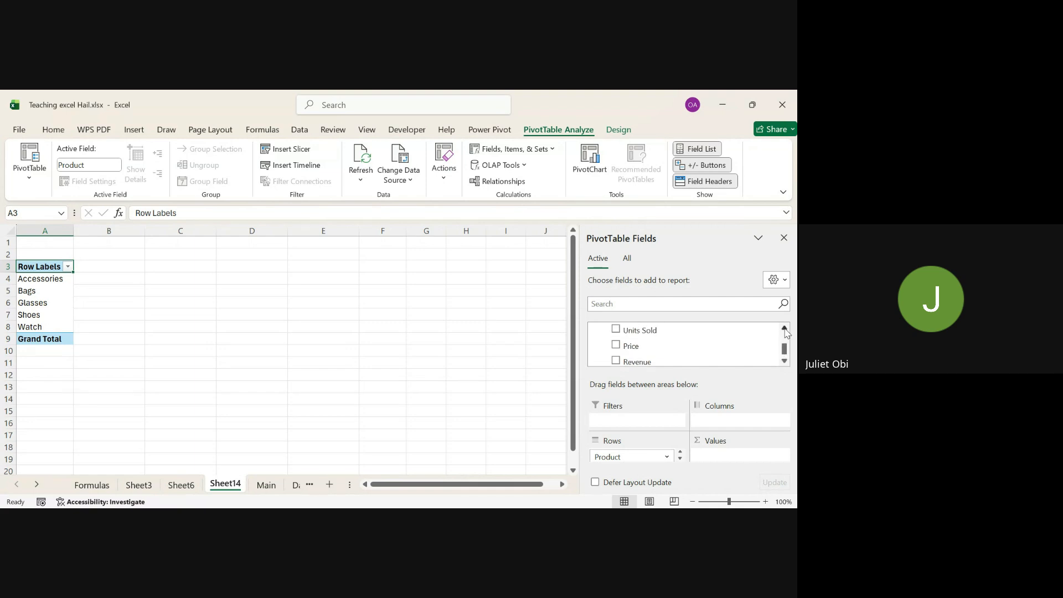
pyautogui.click(785, 328)
pyautogui.click(784, 328)
pyautogui.click(784, 329)
pyautogui.click(784, 328)
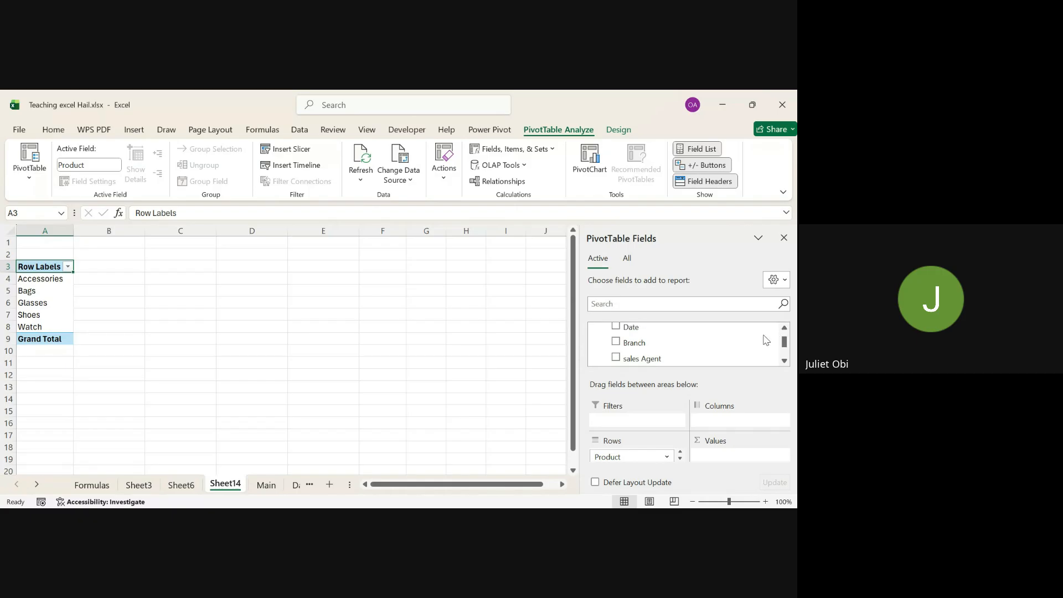
pyautogui.click(616, 342)
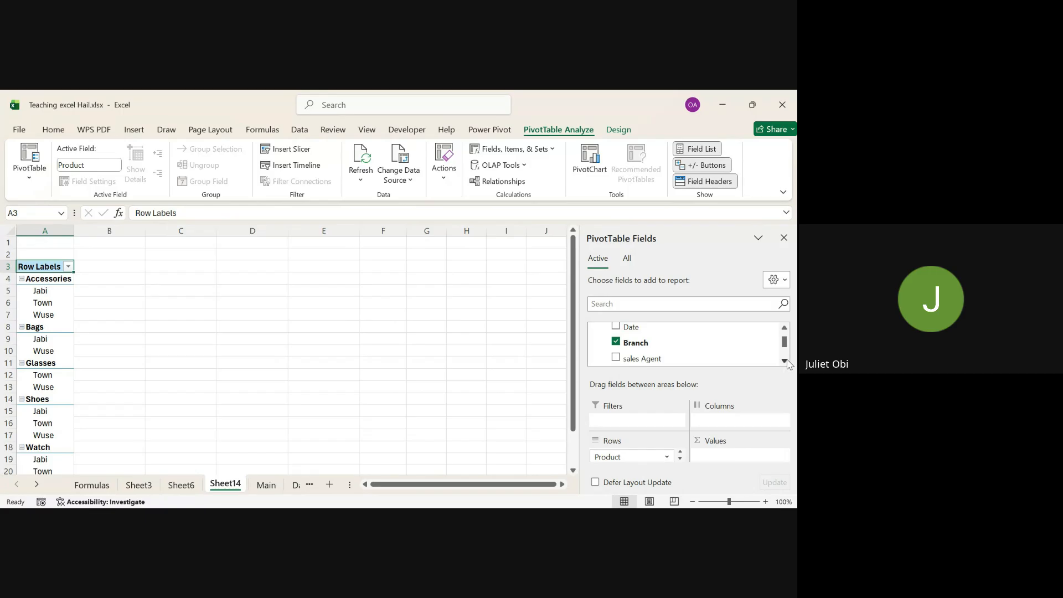
# Step: Add the Revenue field to the PivotTable values as a sum for each product and branch
pyautogui.click(784, 360)
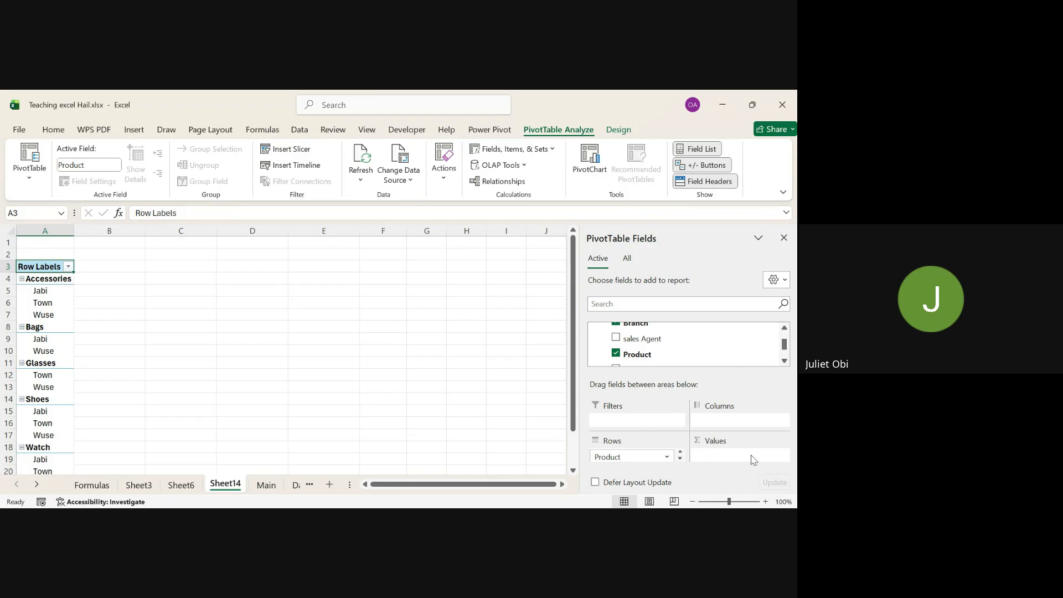
pyautogui.click(785, 328)
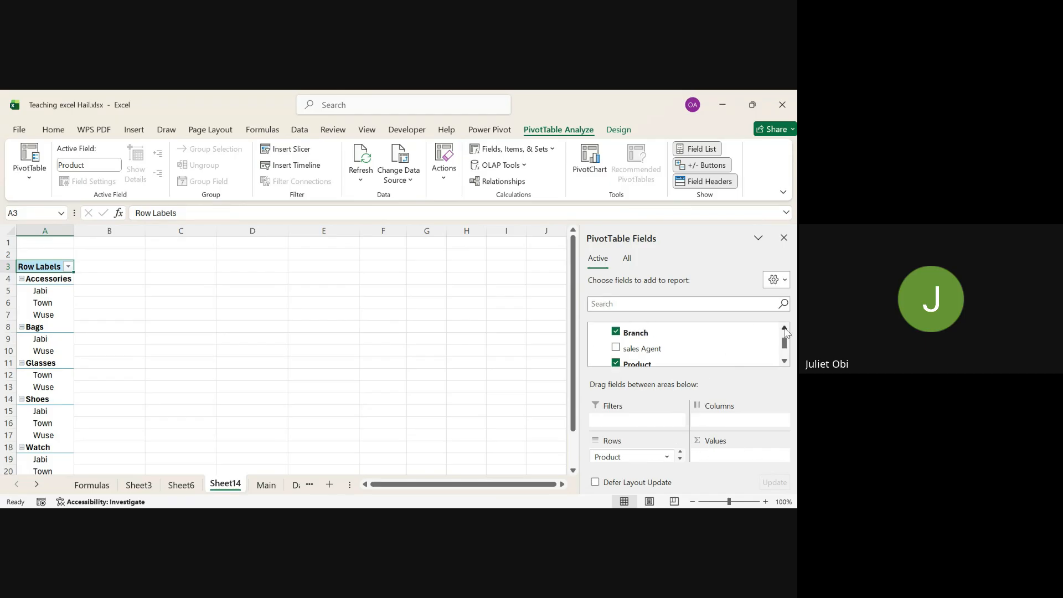
pyautogui.click(785, 329)
pyautogui.click(785, 329)
pyautogui.click(784, 328)
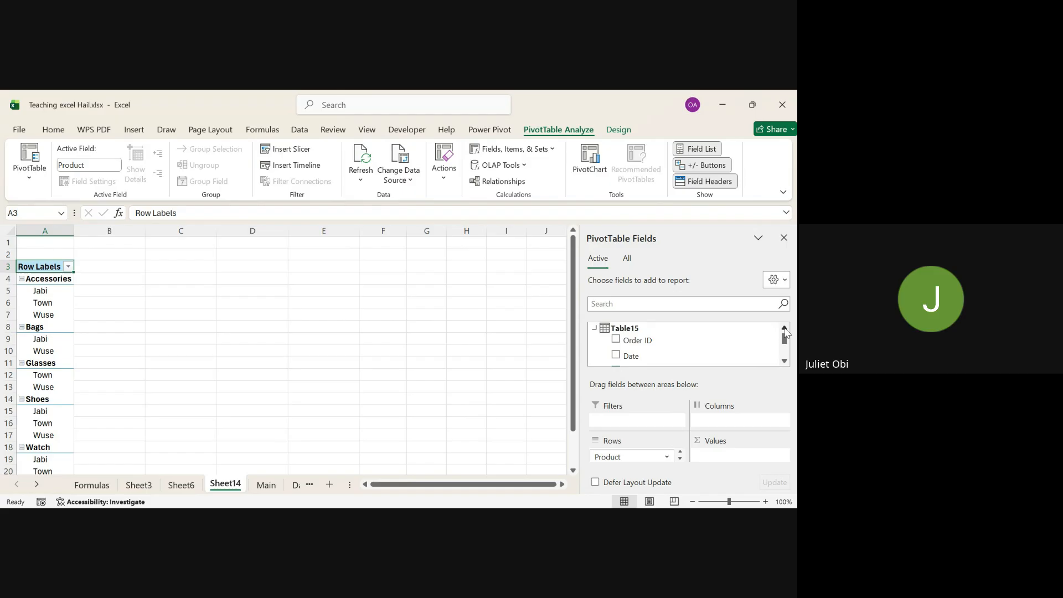
pyautogui.click(784, 361)
pyautogui.click(783, 361)
pyautogui.click(784, 361)
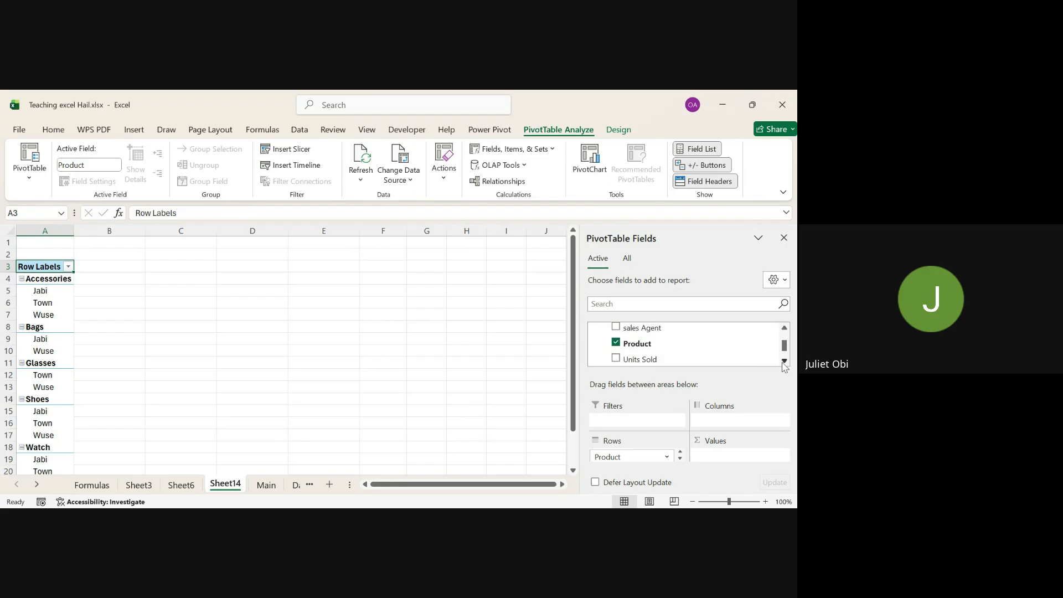
pyautogui.click(784, 361)
pyautogui.click(783, 361)
pyautogui.click(784, 361)
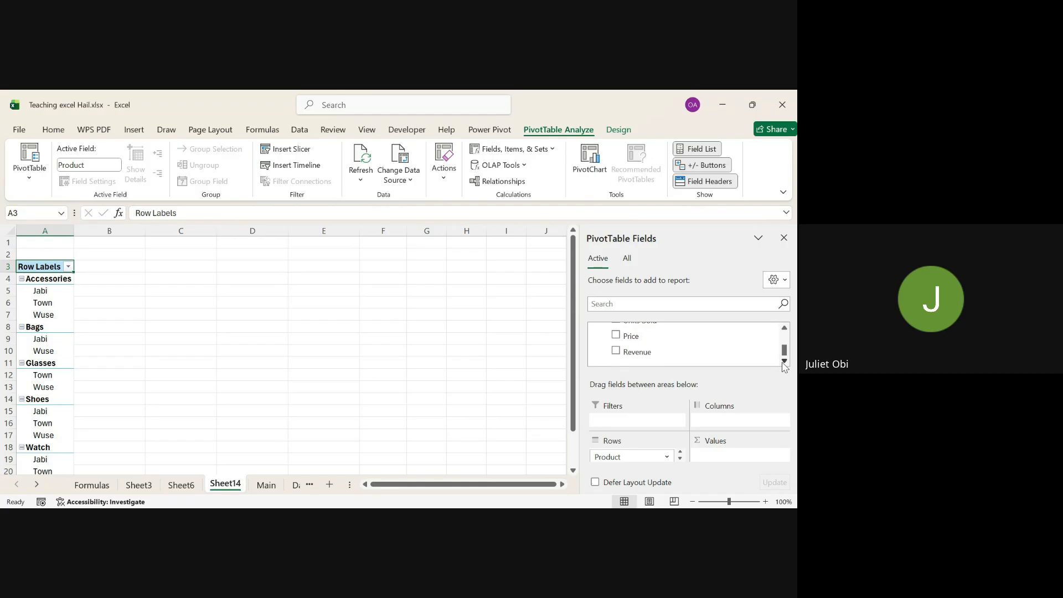
pyautogui.click(616, 351)
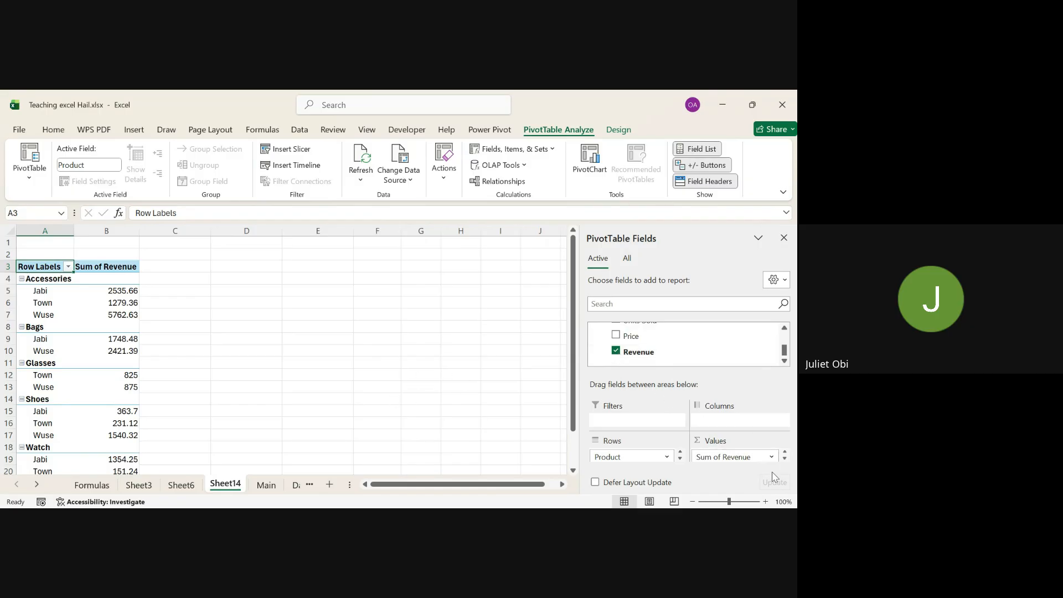
pyautogui.click(784, 458)
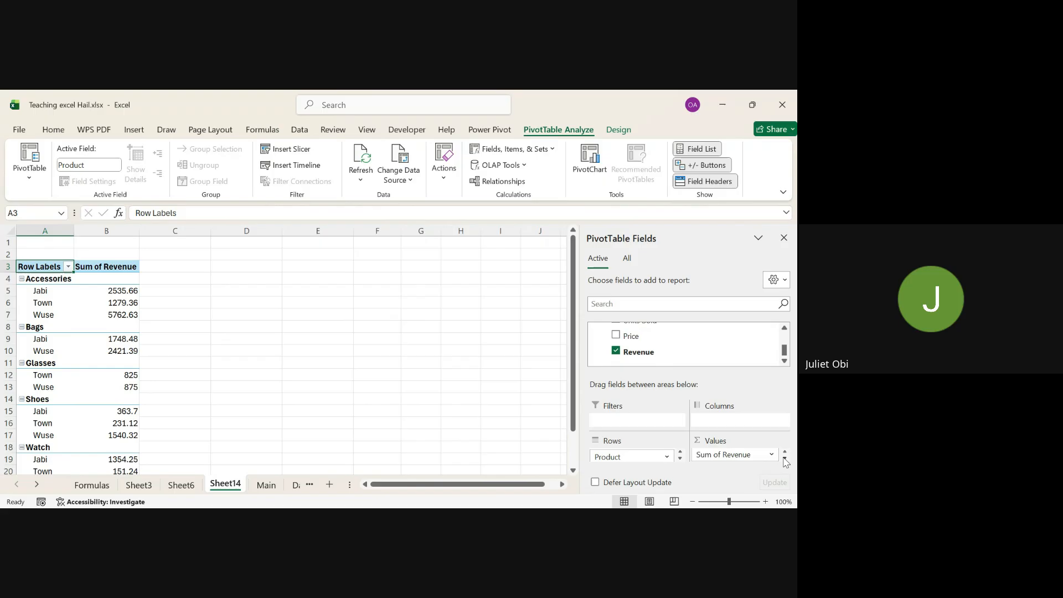
# Step: Move the Branch field above Product in the PivotTable rows so products are nested beneath each branch
pyautogui.click(680, 459)
pyautogui.moveTo(660, 374)
pyautogui.mouseDown()
pyautogui.moveTo(659, 320)
pyautogui.moveTo(677, 366)
pyautogui.mouseUp()
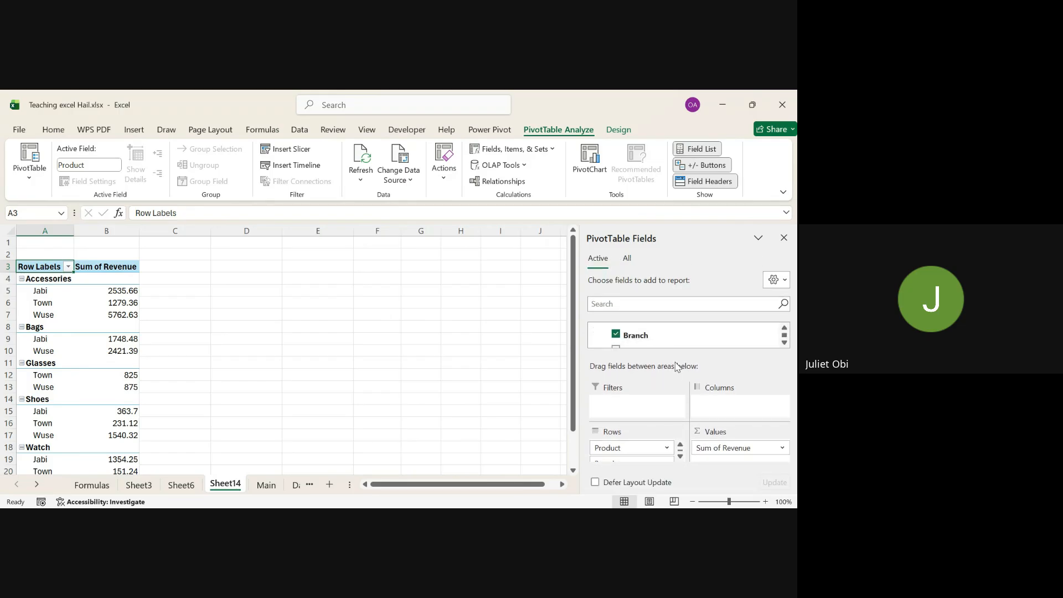
pyautogui.click(679, 456)
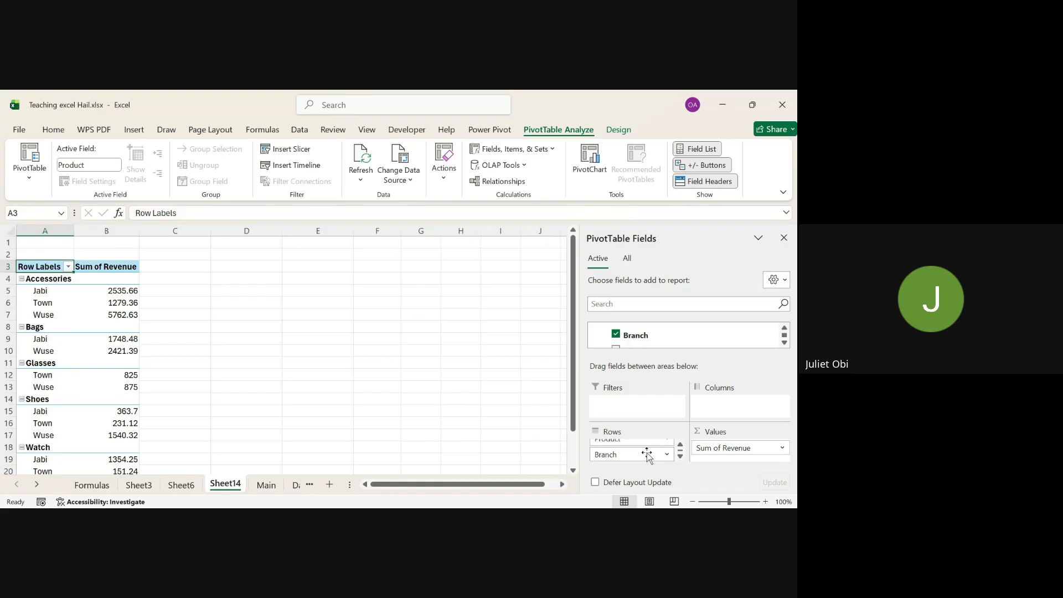
pyautogui.moveTo(648, 455)
pyautogui.mouseDown()
pyautogui.moveTo(643, 437)
pyautogui.moveTo(643, 450)
pyautogui.mouseUp()
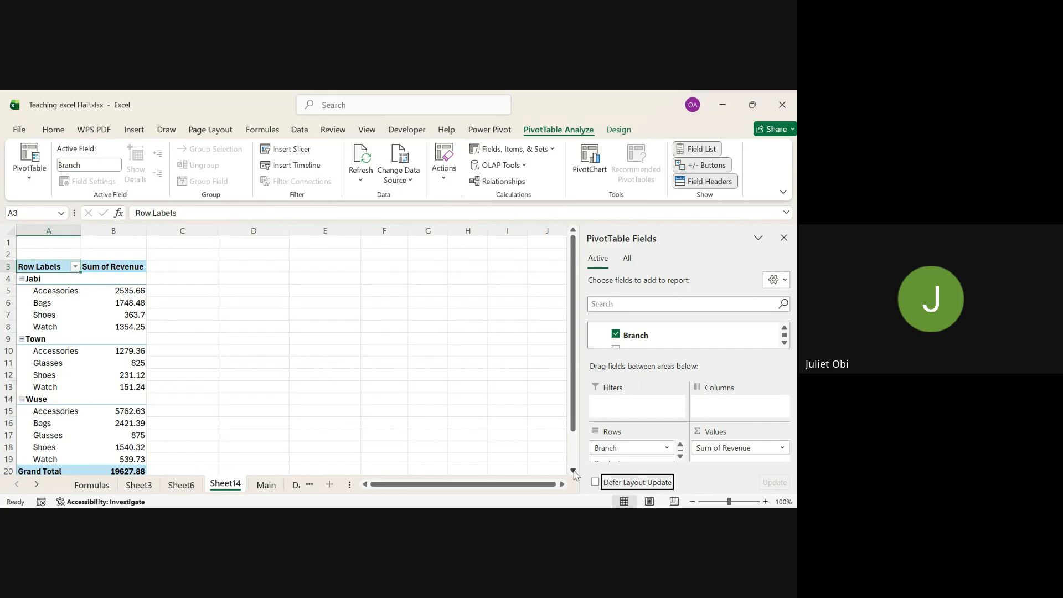
# Step: Examine the regrouped PivotTable from its first branch down to the grand total
pyautogui.click(574, 470)
pyautogui.click(573, 470)
pyautogui.click(573, 471)
pyautogui.click(573, 471)
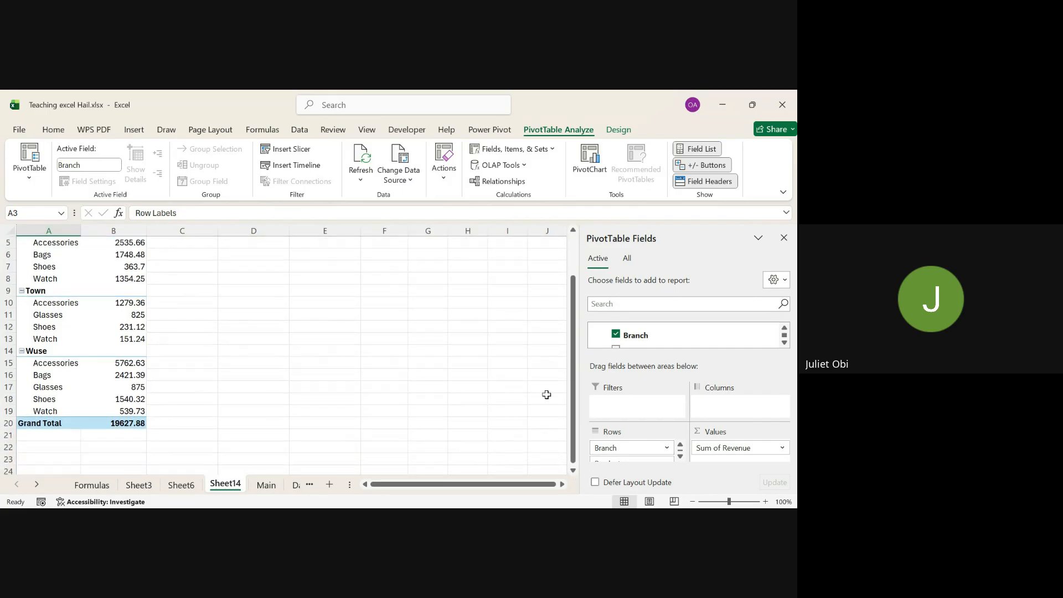
pyautogui.click(574, 230)
pyautogui.click(574, 231)
pyautogui.click(574, 230)
pyautogui.click(573, 230)
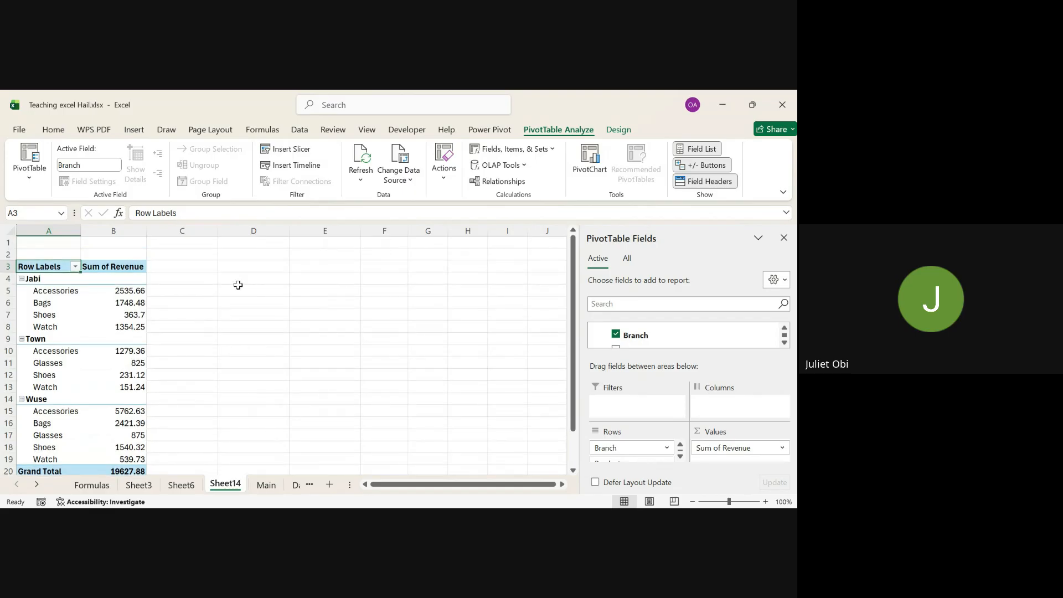
# Step: Duplicate the whole branch and product PivotTable to cell D3 of the same sheet
pyautogui.moveTo(30, 265); pyautogui.dragTo(137, 453)
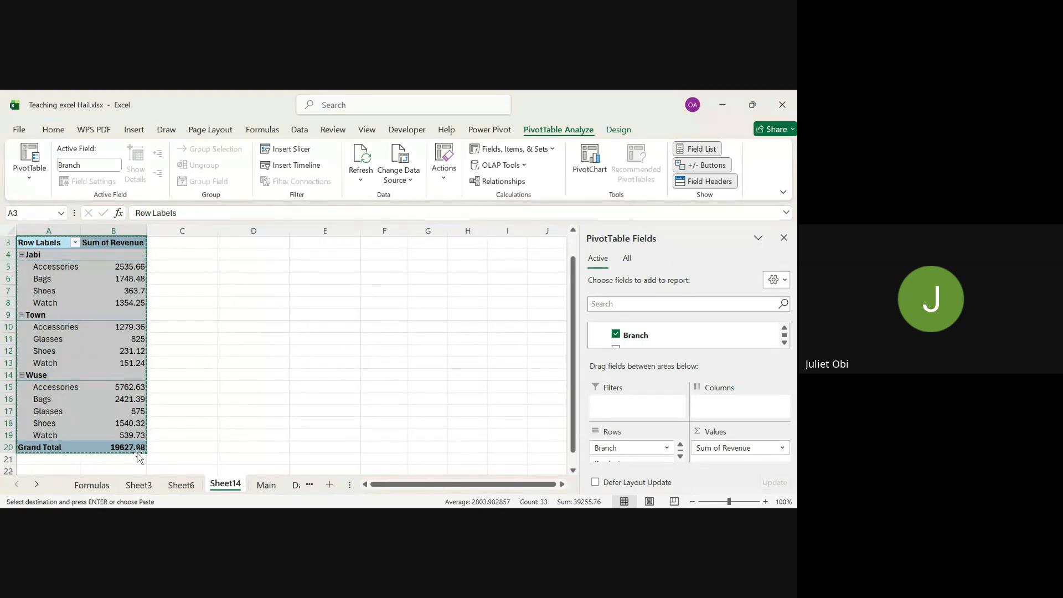
pyautogui.click(258, 243)
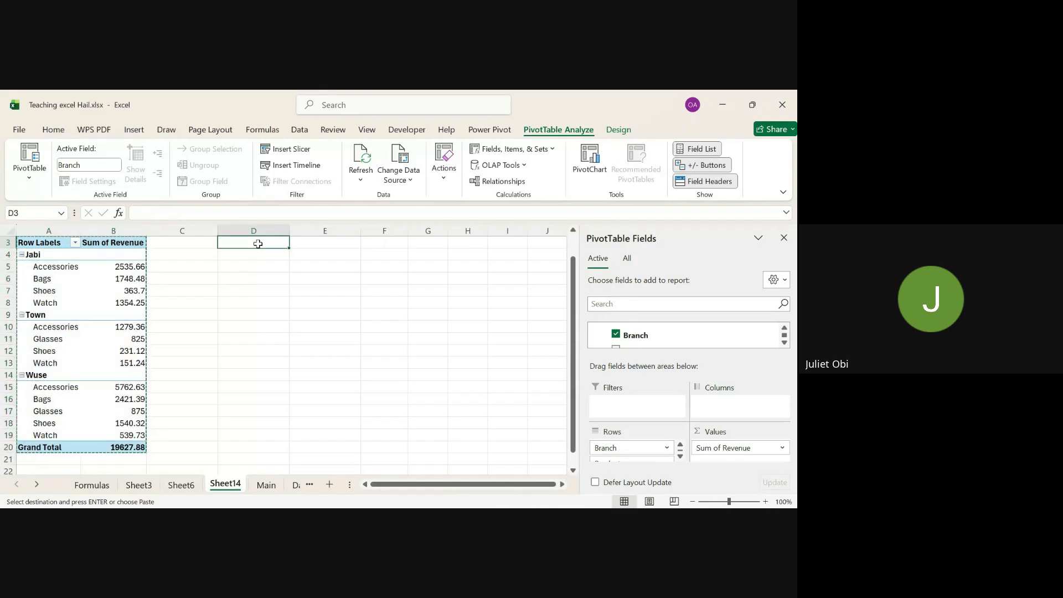
pyautogui.hotkey('ctrl', 'v')
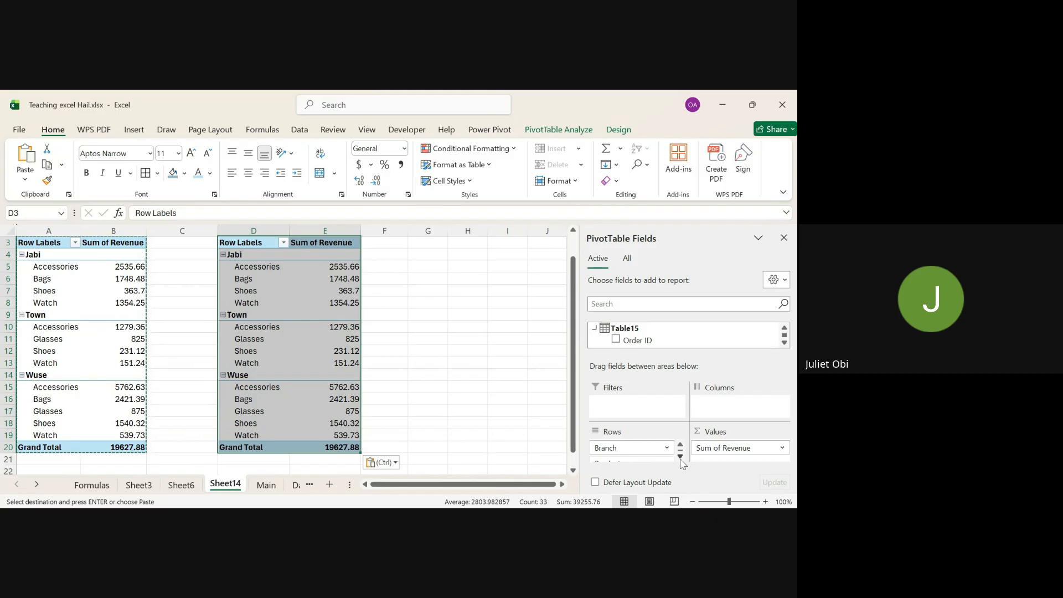
# Step: Remove the Product field from the rows of the PivotTable at D3 so it summarises revenue by branch only
pyautogui.click(680, 457)
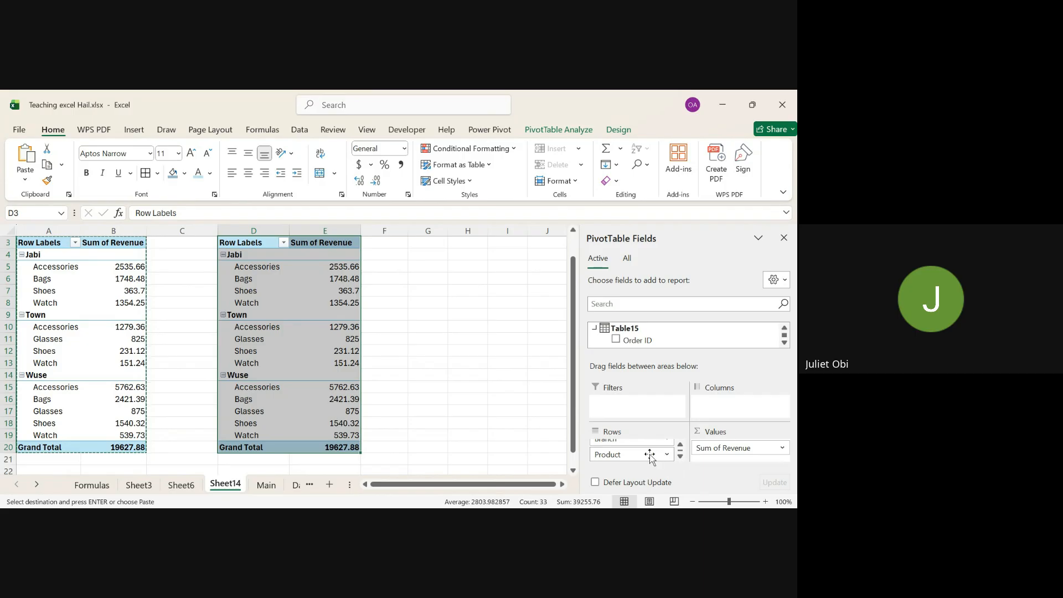
pyautogui.moveTo(651, 457); pyautogui.dragTo(639, 336)
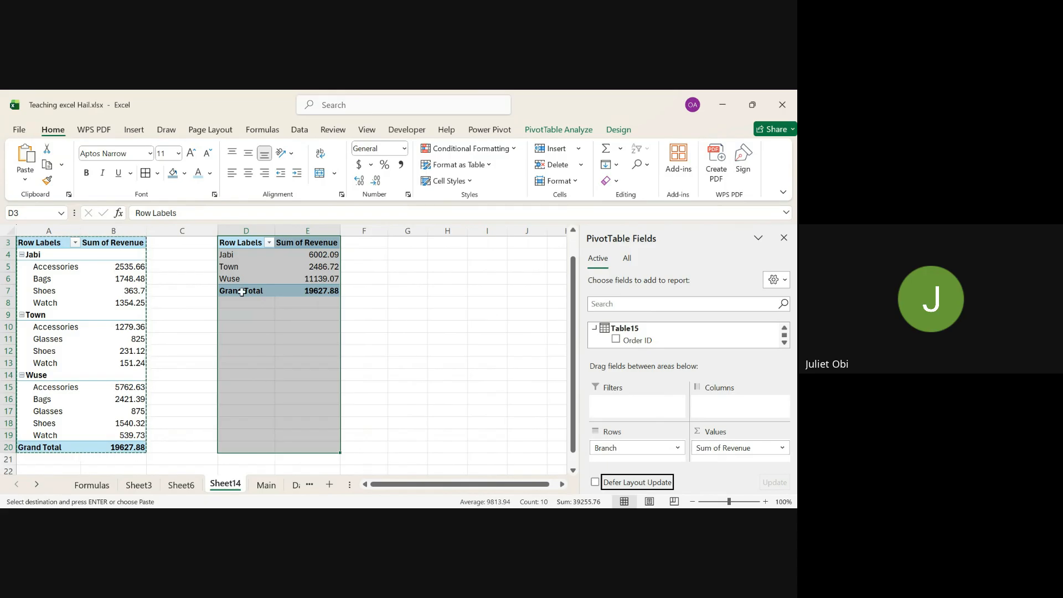
pyautogui.click(387, 310)
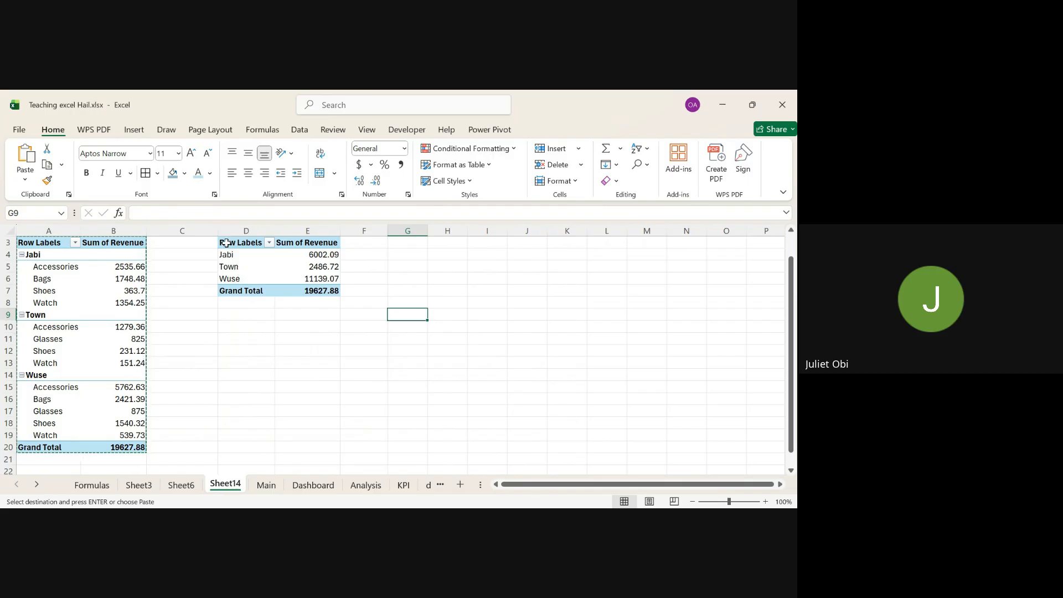
# Step: Duplicate the branch revenue PivotTable to cell G3 and autofit column H to its contents
pyautogui.moveTo(226, 243); pyautogui.dragTo(295, 290)
pyautogui.hotkey('ctrl', 'c')
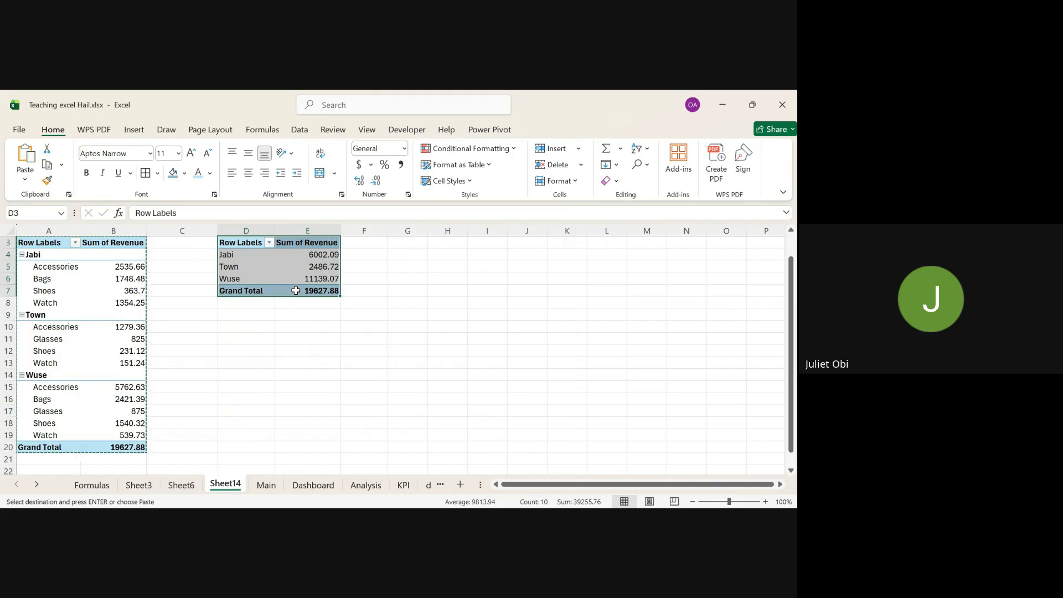
pyautogui.click(406, 244)
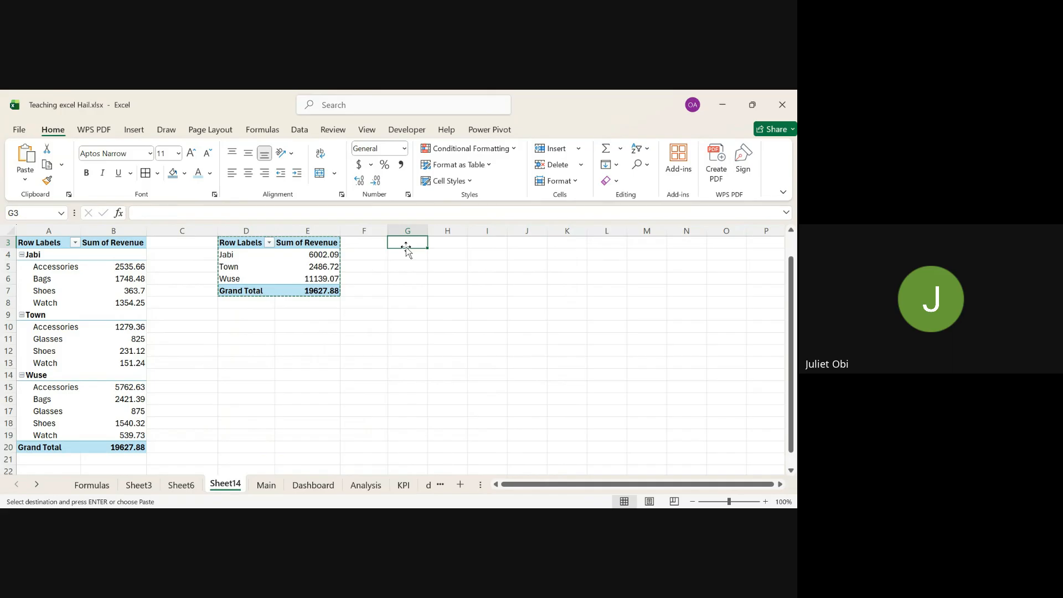
pyautogui.hotkey('ctrl', 'v')
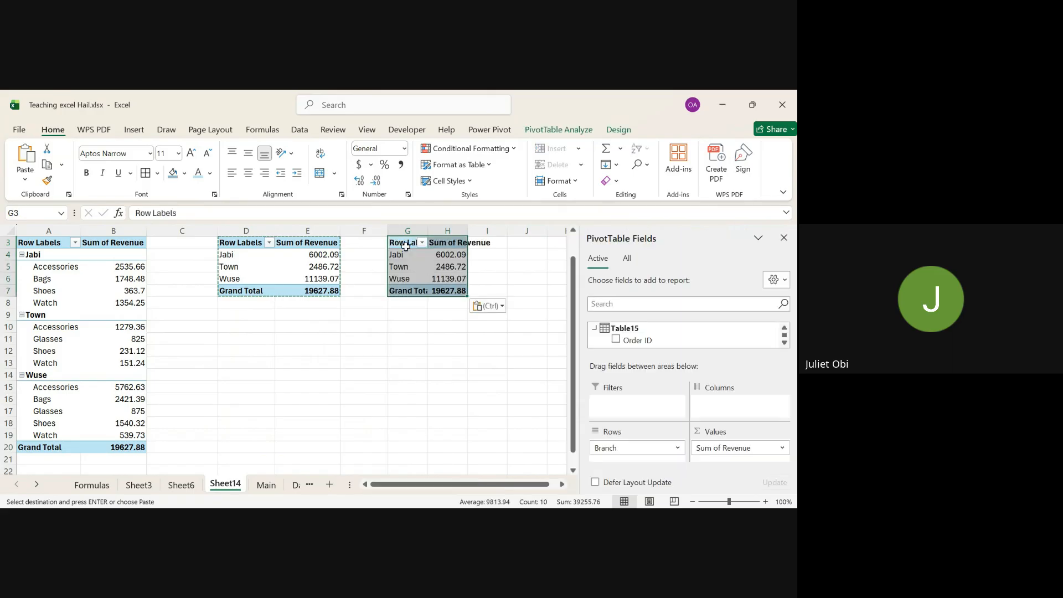
pyautogui.doubleClick(468, 229)
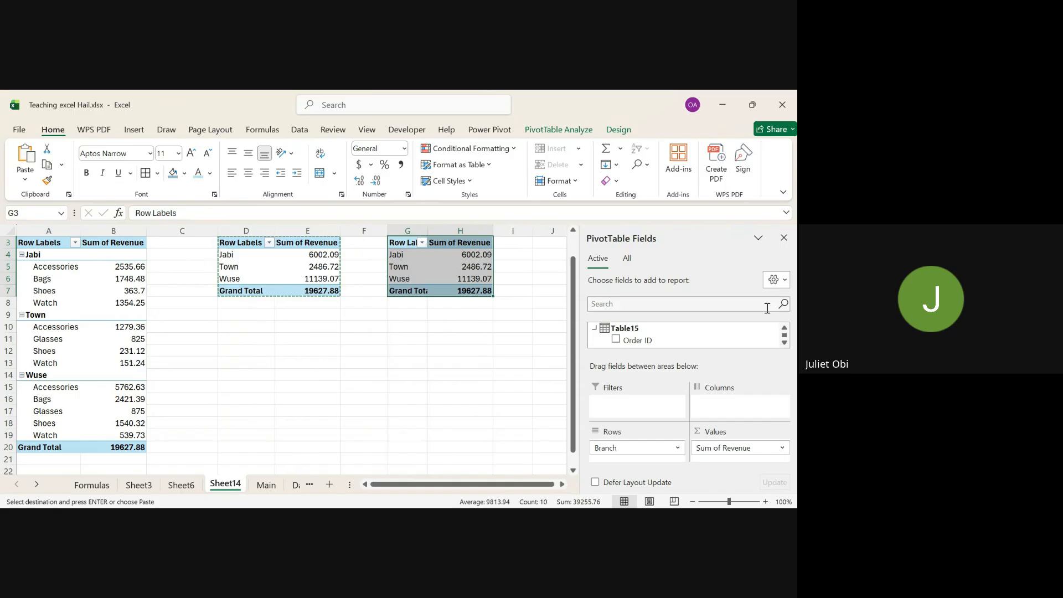
# Step: Remove the Branch field from the rows of the PivotTable at G3, keeping the sum of Revenue
pyautogui.click(785, 342)
pyautogui.click(784, 342)
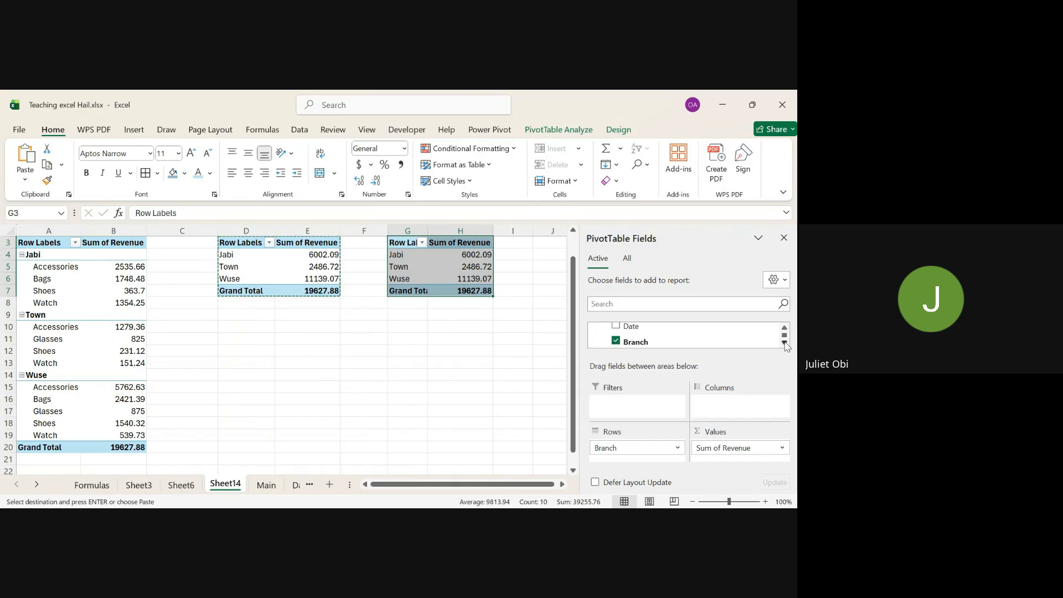
pyautogui.click(784, 342)
pyautogui.click(784, 327)
pyautogui.click(785, 329)
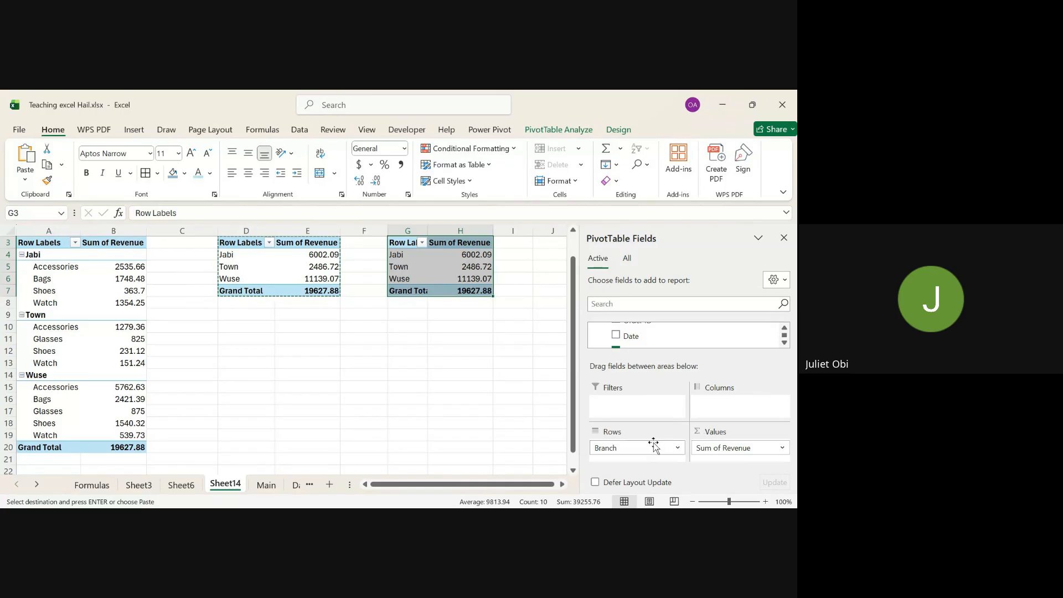
pyautogui.moveTo(648, 449); pyautogui.dragTo(661, 343)
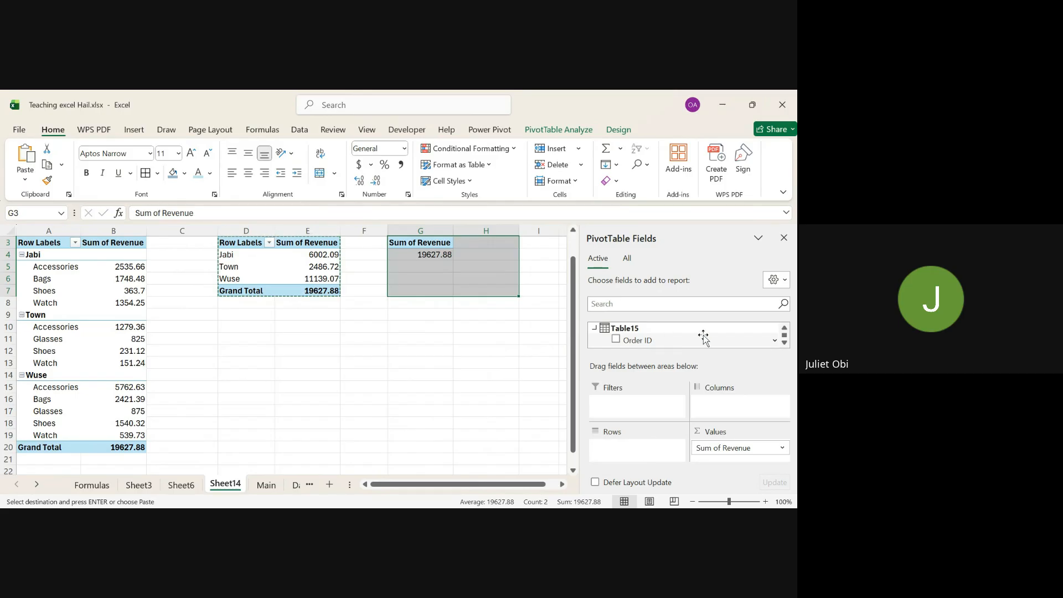
pyautogui.click(785, 342)
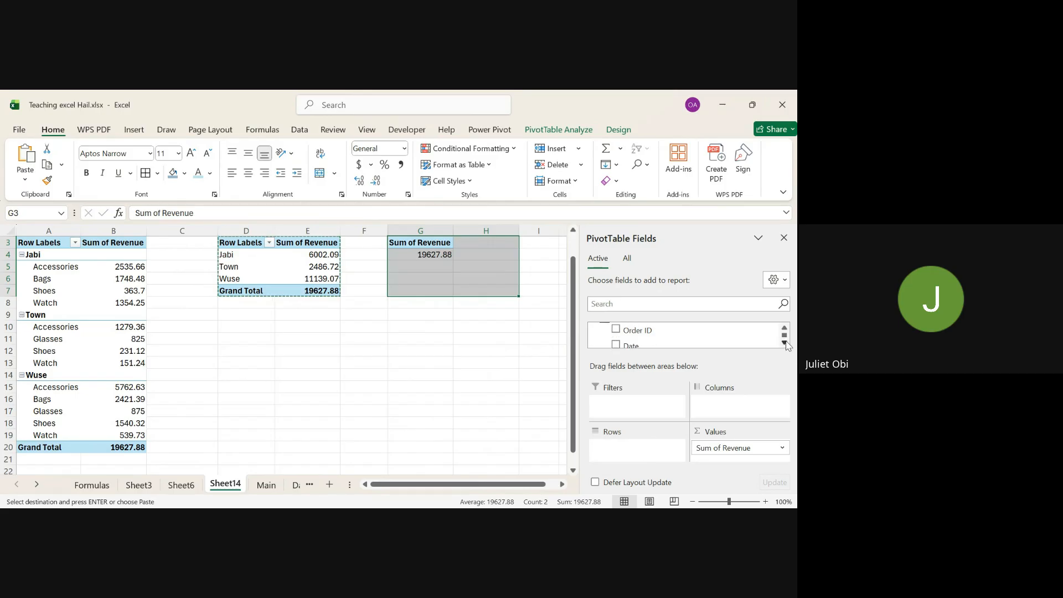
pyautogui.click(615, 335)
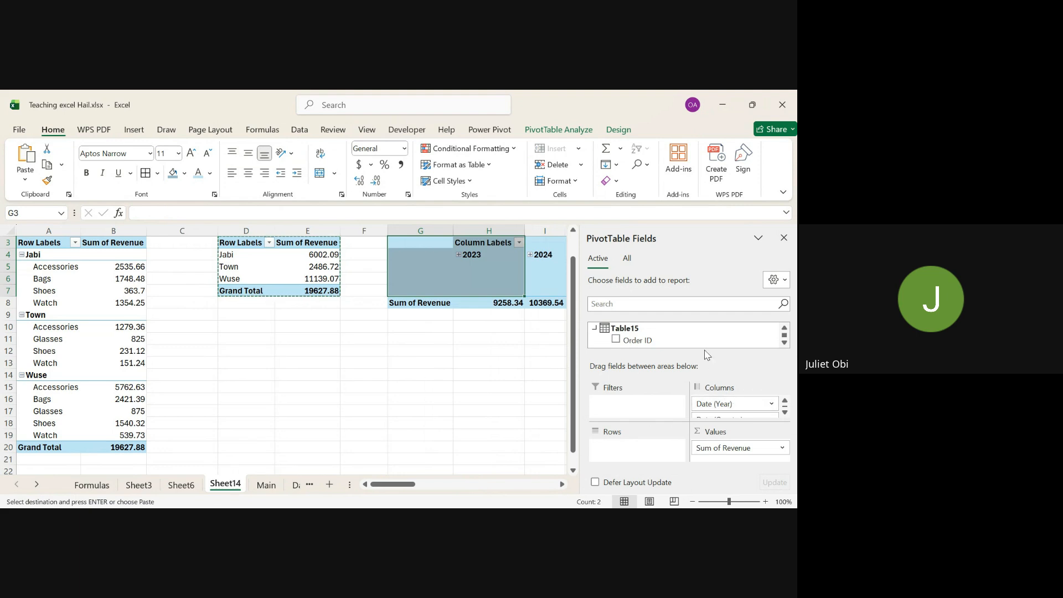
pyautogui.moveTo(729, 404); pyautogui.dragTo(701, 332)
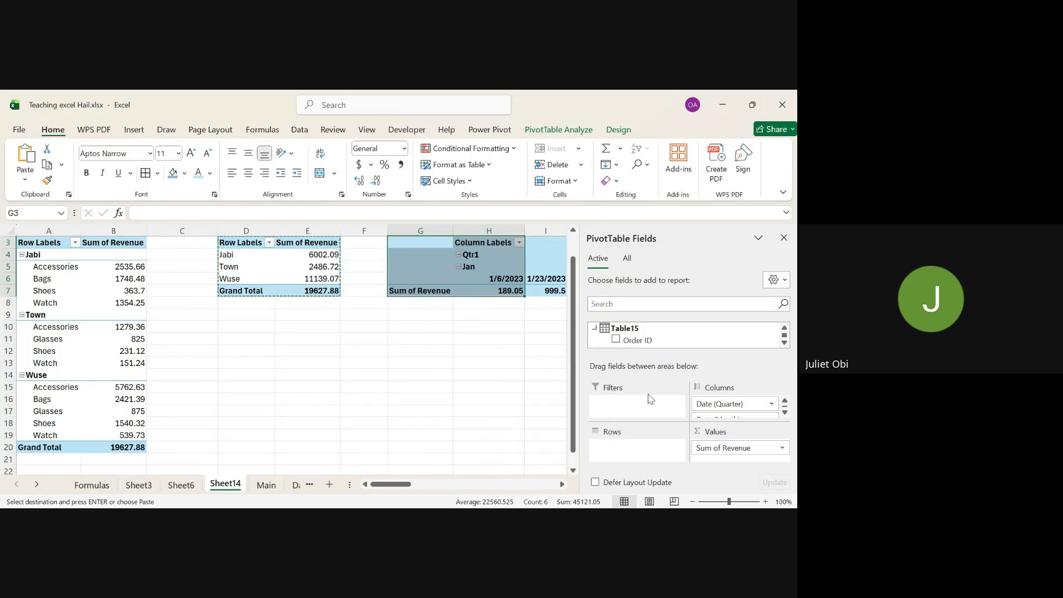
pyautogui.moveTo(702, 403); pyautogui.dragTo(664, 335)
pyautogui.moveTo(704, 403); pyautogui.dragTo(705, 354)
# Step: Place the Date field in the rows of the PivotTable at G3 and review its year, quarter, month and date levels
pyautogui.moveTo(722, 405); pyautogui.dragTo(623, 452)
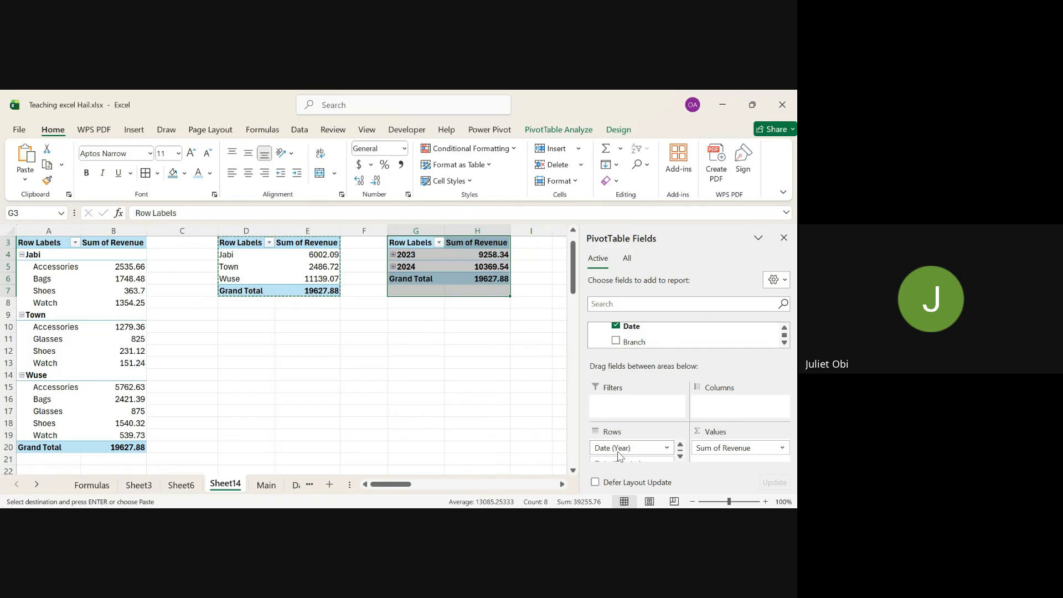
pyautogui.click(680, 457)
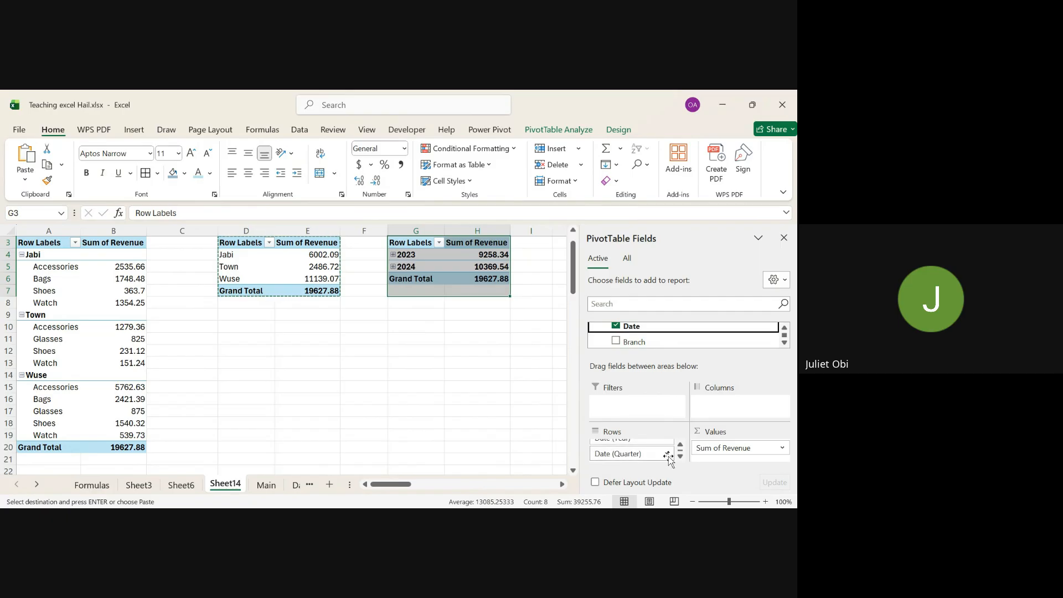
pyautogui.click(680, 457)
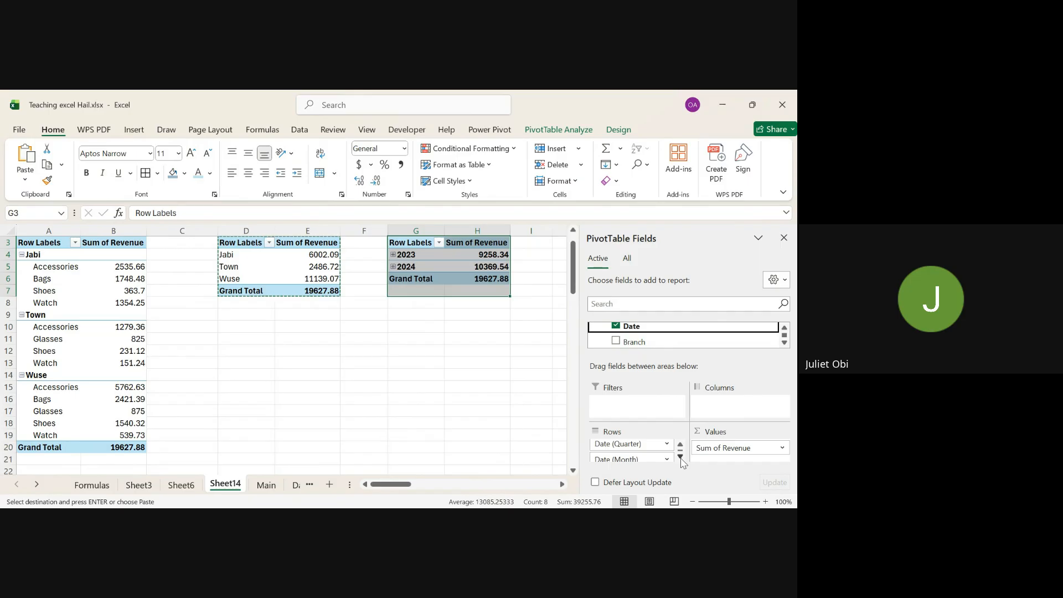
pyautogui.click(680, 457)
pyautogui.click(680, 457)
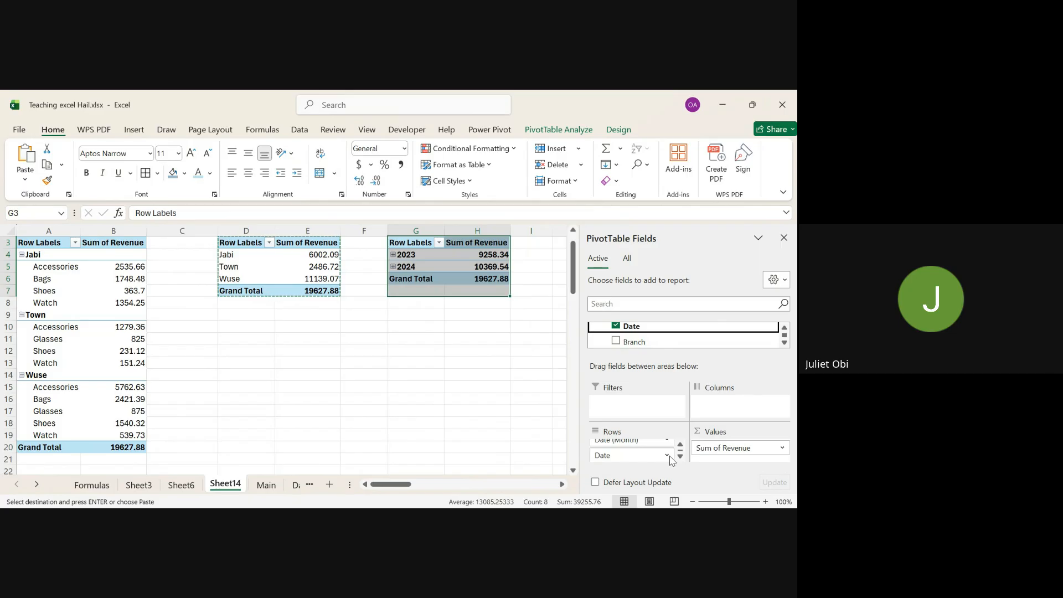
pyautogui.click(451, 411)
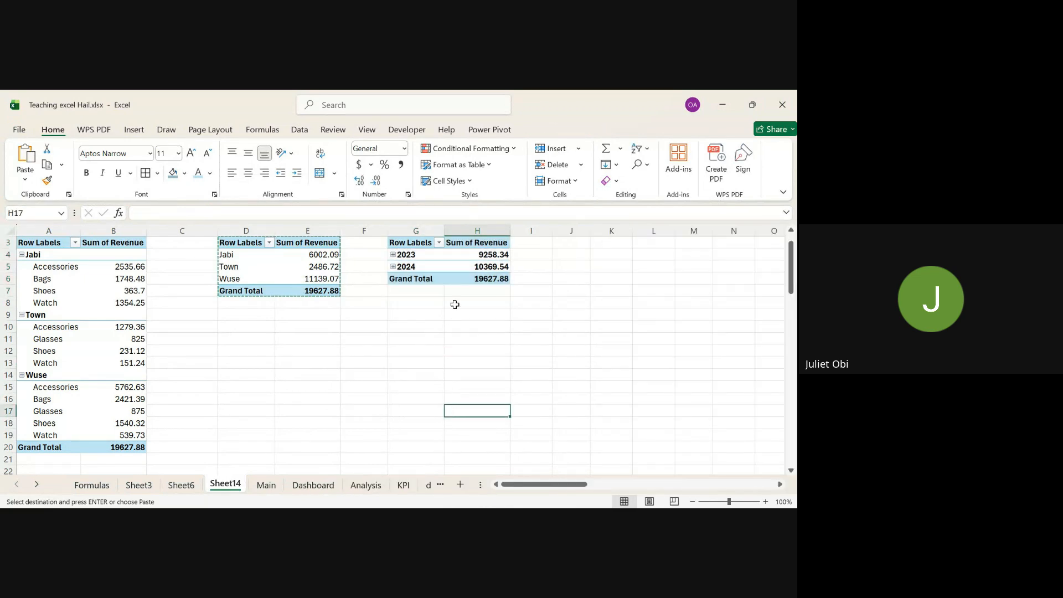
pyautogui.click(467, 264)
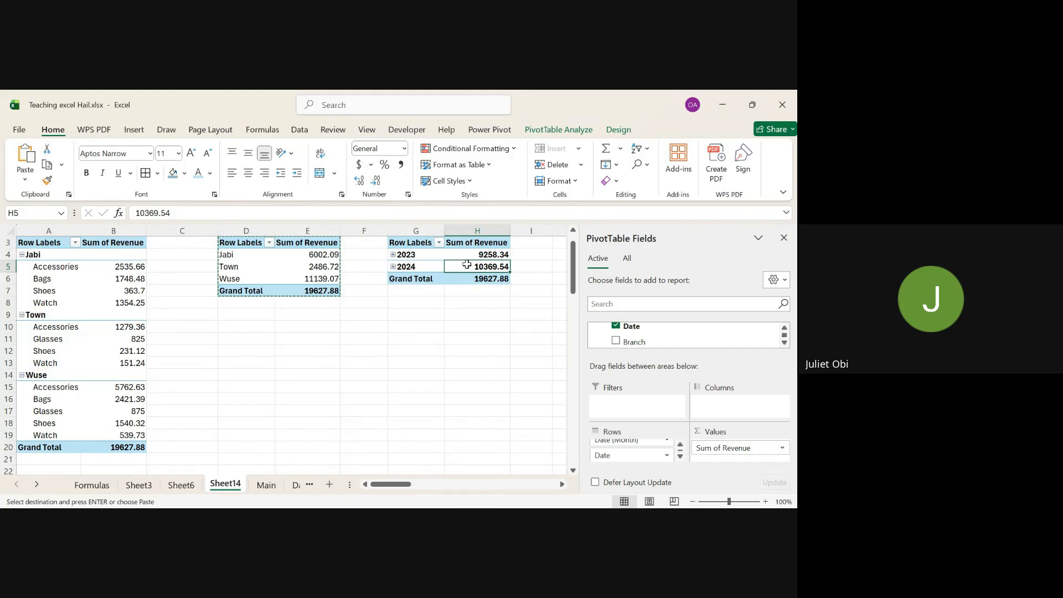
# Step: Remove the Date (Quarter) field from the rows of the PivotTable at G3
pyautogui.click(680, 457)
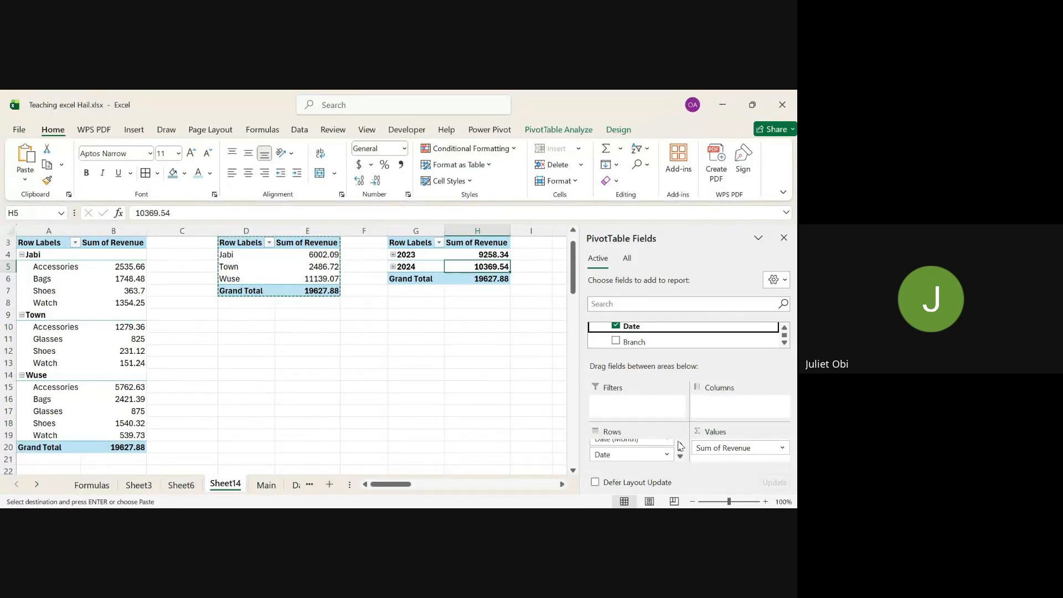
pyautogui.click(679, 443)
pyautogui.click(679, 443)
pyautogui.click(679, 443)
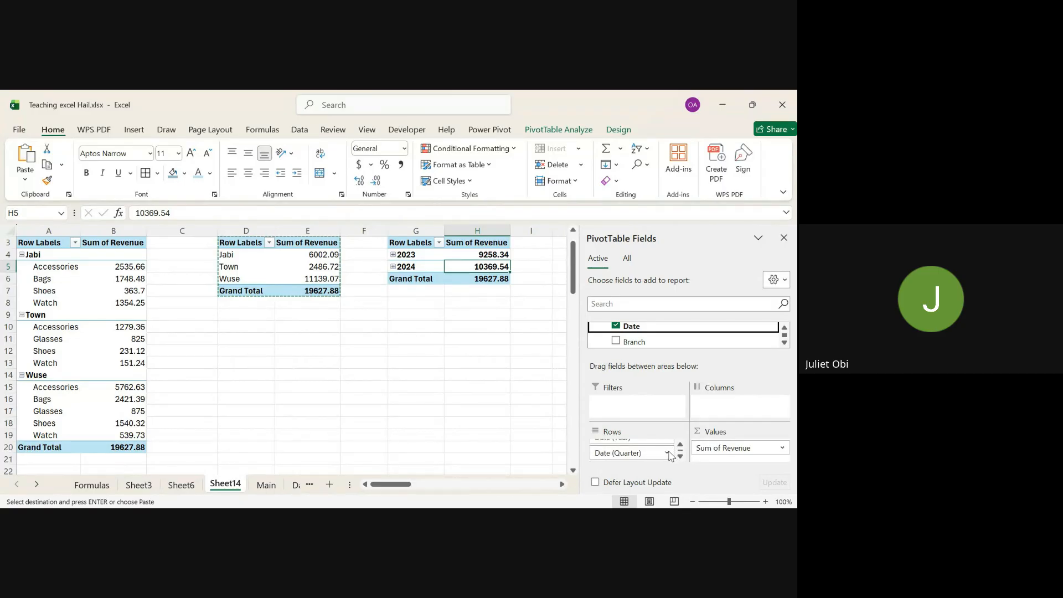
pyautogui.click(668, 453)
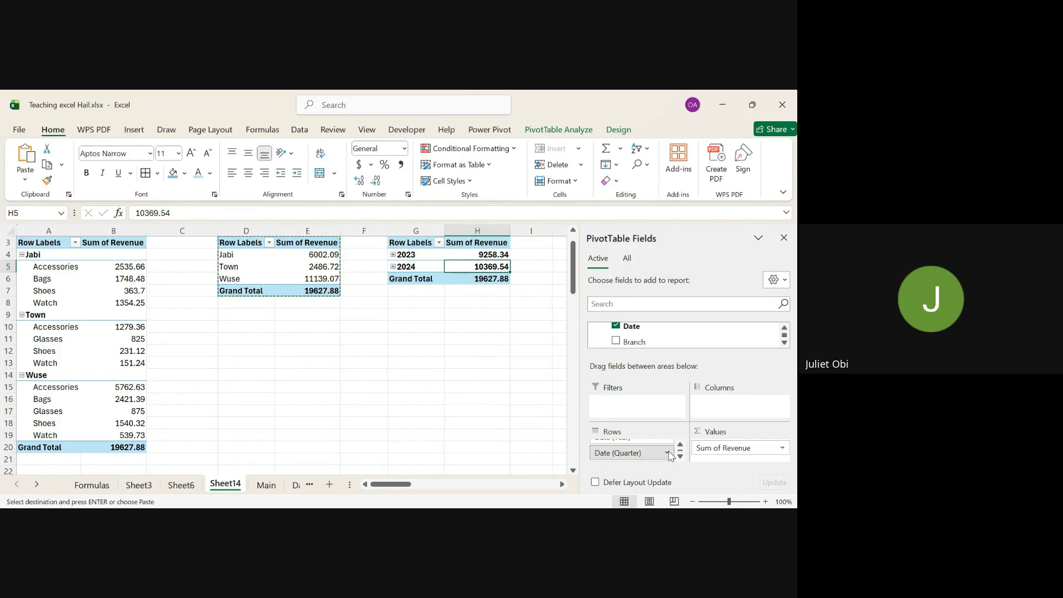
pyautogui.click(638, 424)
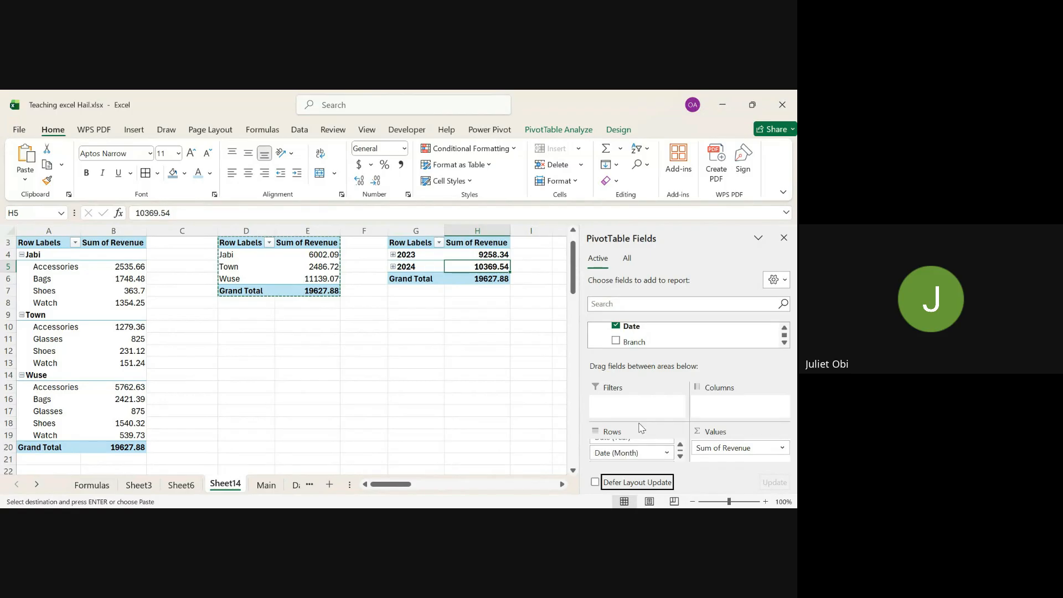
# Step: Remove the Date (Year) field from the rows so the PivotTable at G3 groups revenue by month
pyautogui.click(680, 446)
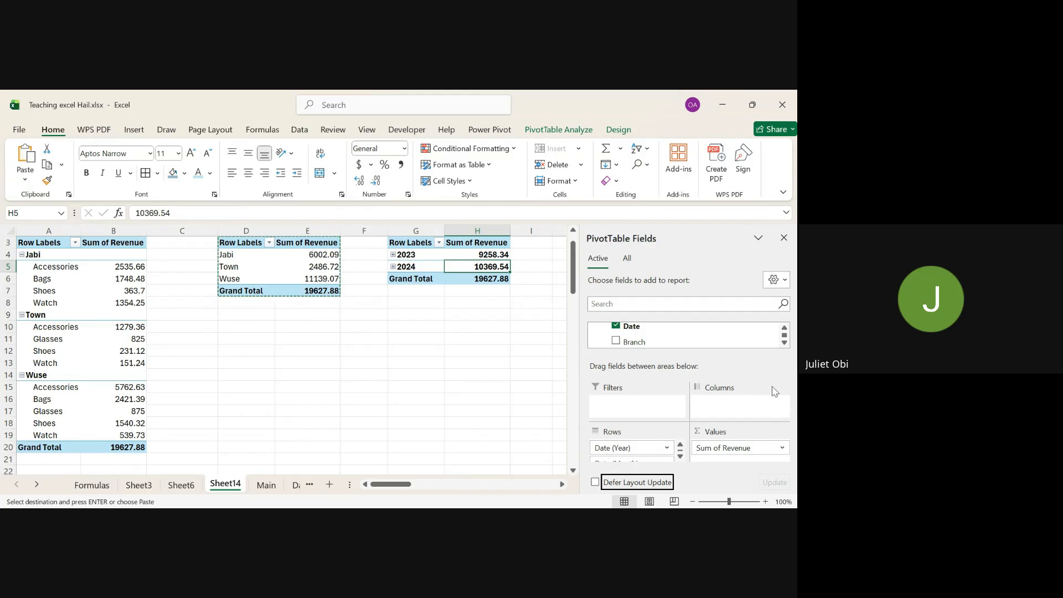
pyautogui.click(665, 452)
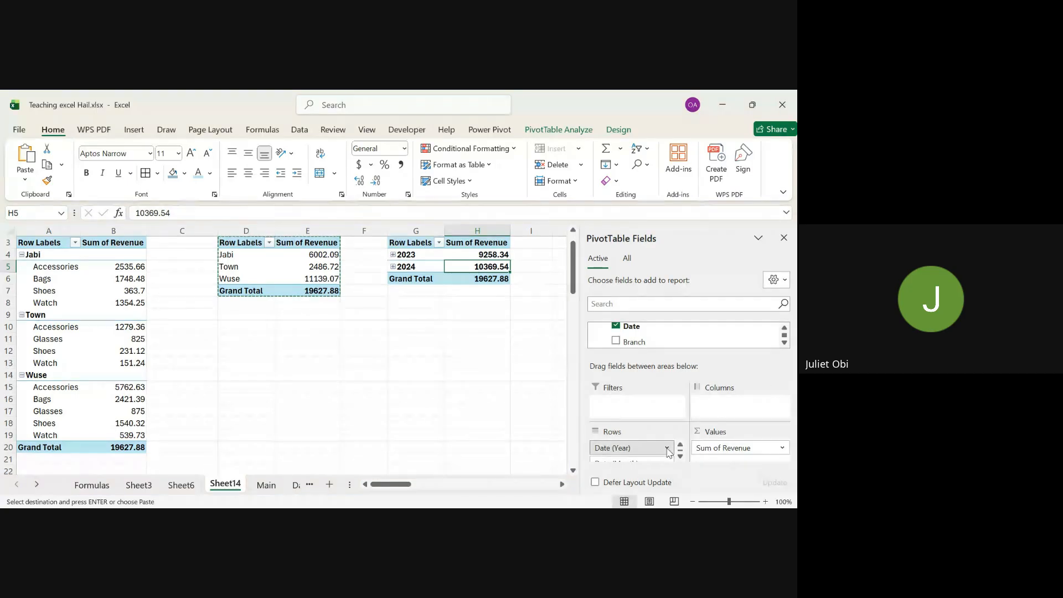
pyautogui.click(649, 417)
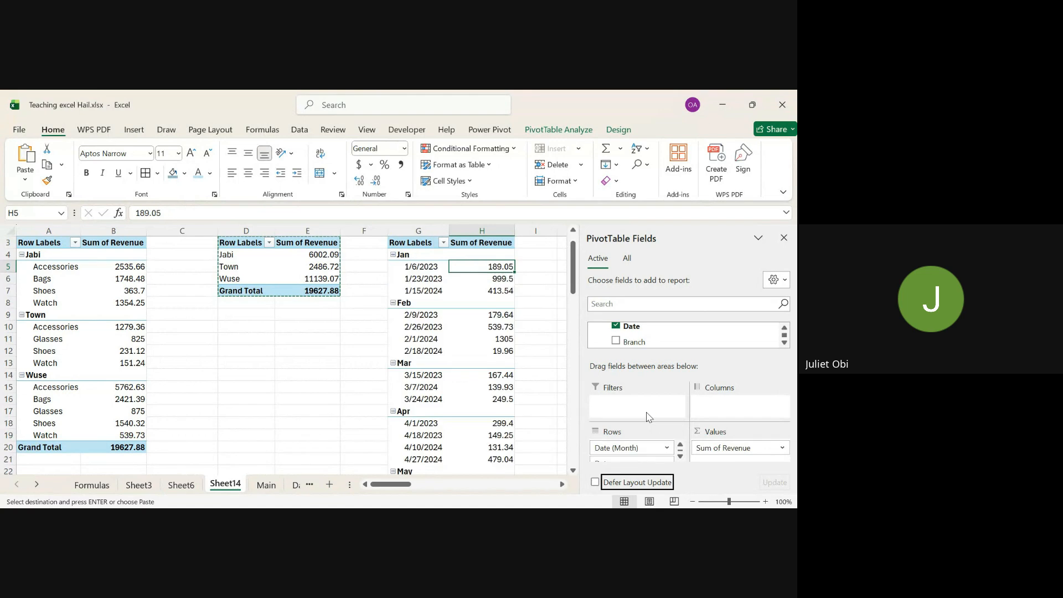
# Step: Remove the Date field from the rows of the PivotTable at G3, keeping only Date (Month)
pyautogui.click(679, 456)
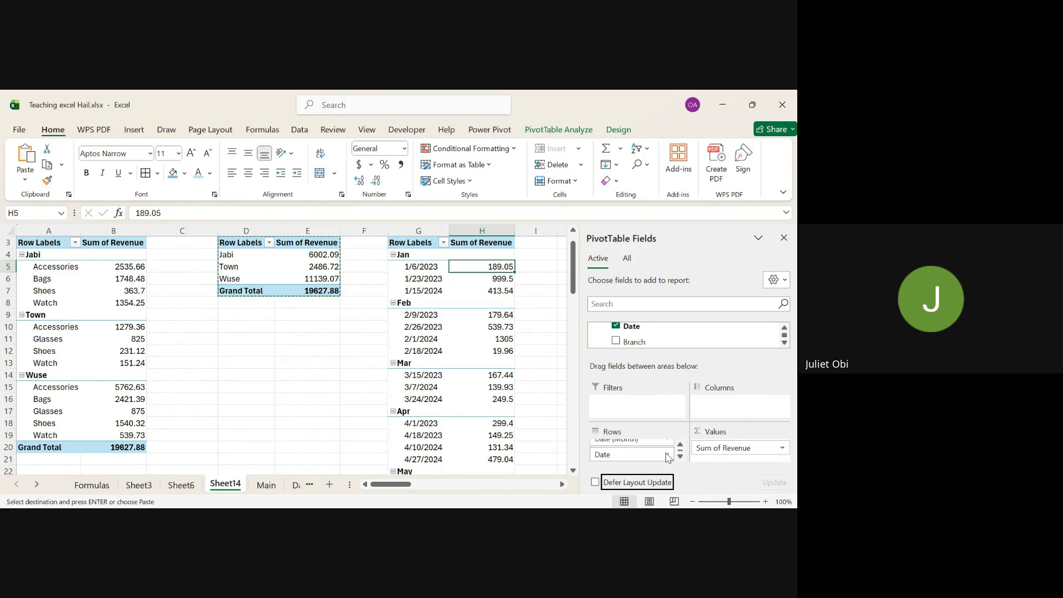
pyautogui.click(668, 457)
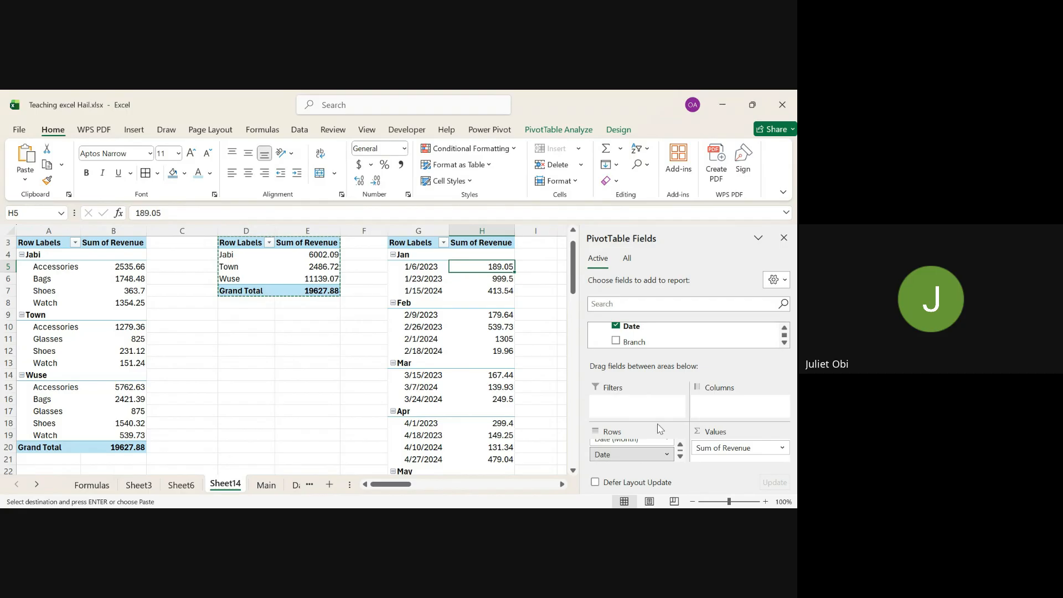
pyautogui.click(660, 429)
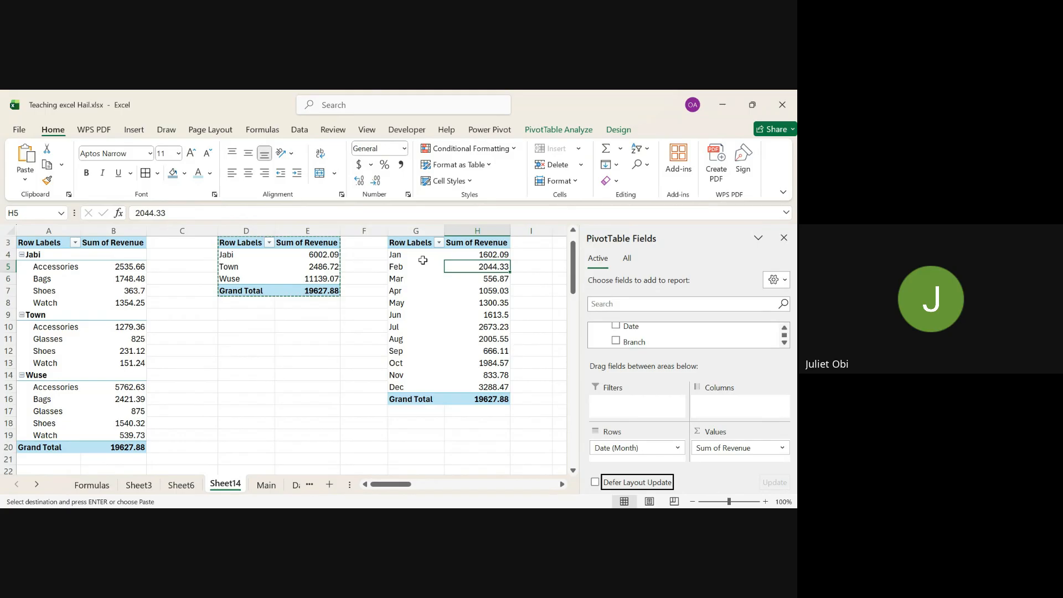
# Step: Copy the monthly revenue PivotTable in G3:H16 and paste the duplicate at J3
pyautogui.moveTo(410, 242); pyautogui.dragTo(485, 396)
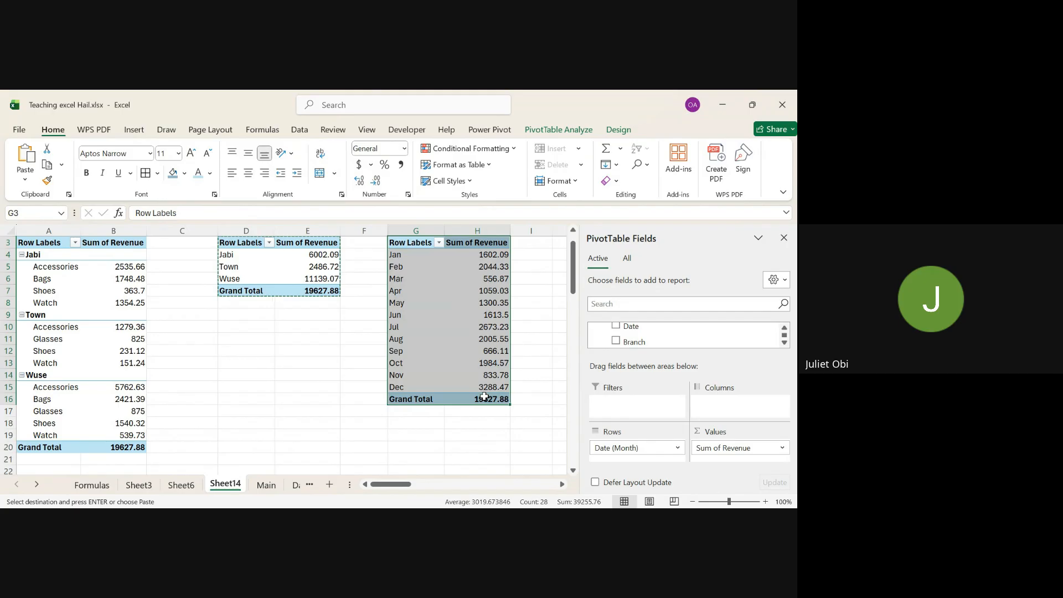
pyautogui.hotkey('ctrl', 'c')
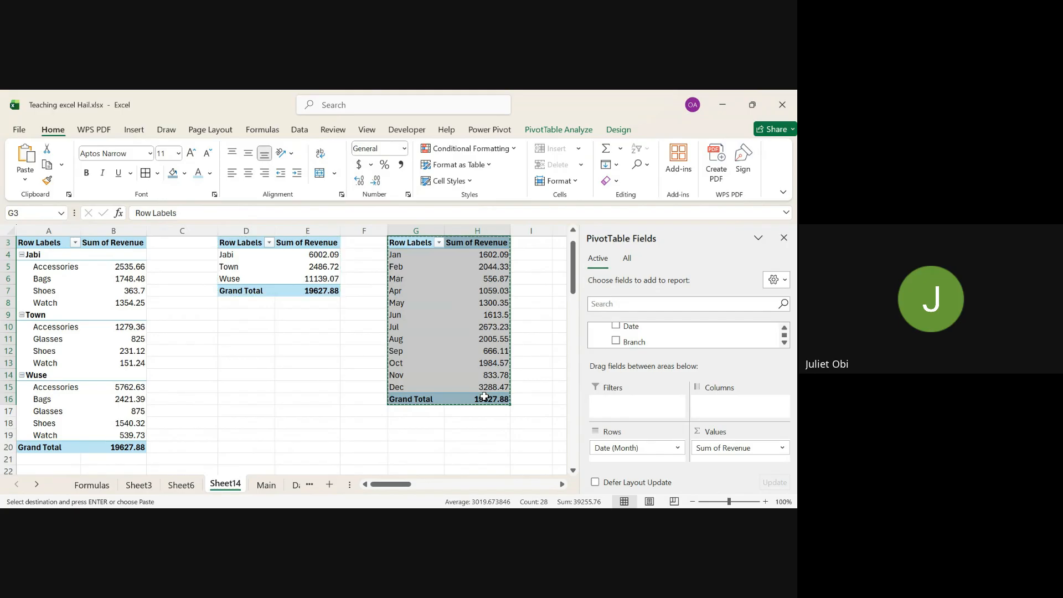
pyautogui.click(562, 485)
pyautogui.click(562, 485)
pyautogui.click(562, 484)
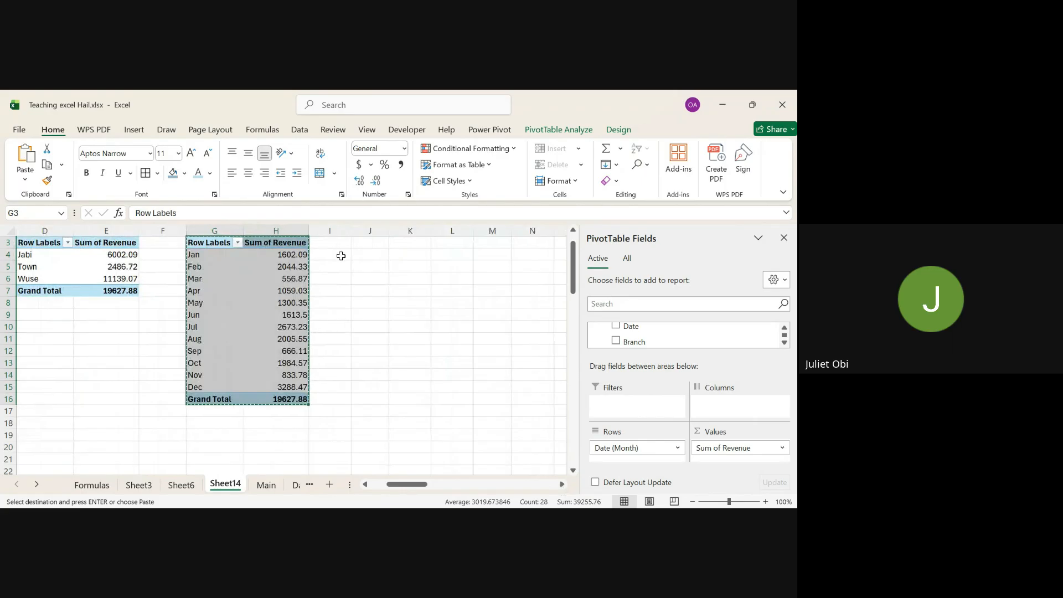
pyautogui.click(368, 245)
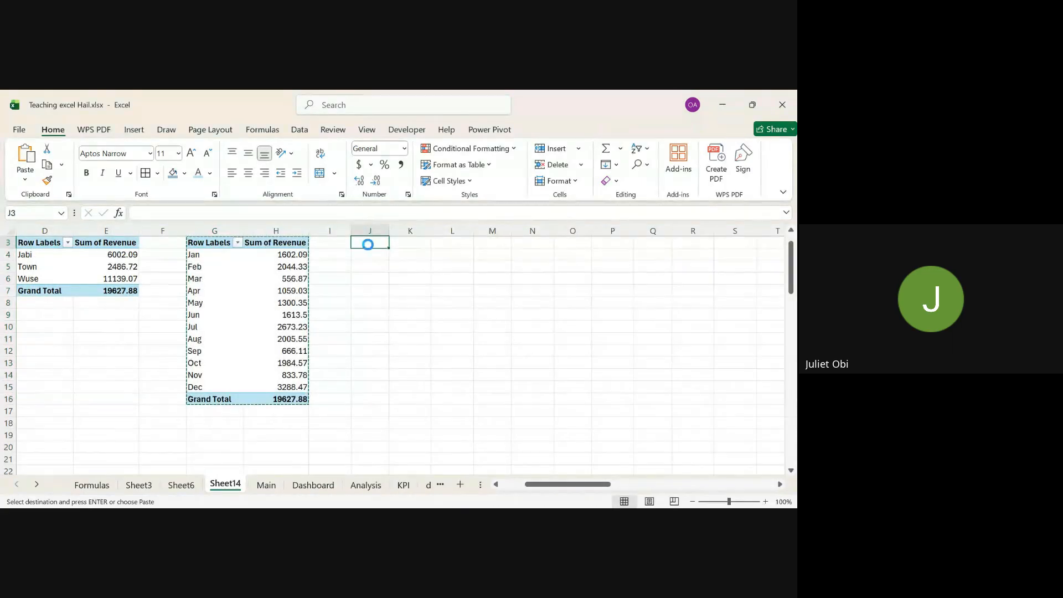
pyautogui.hotkey('ctrl', 'v')
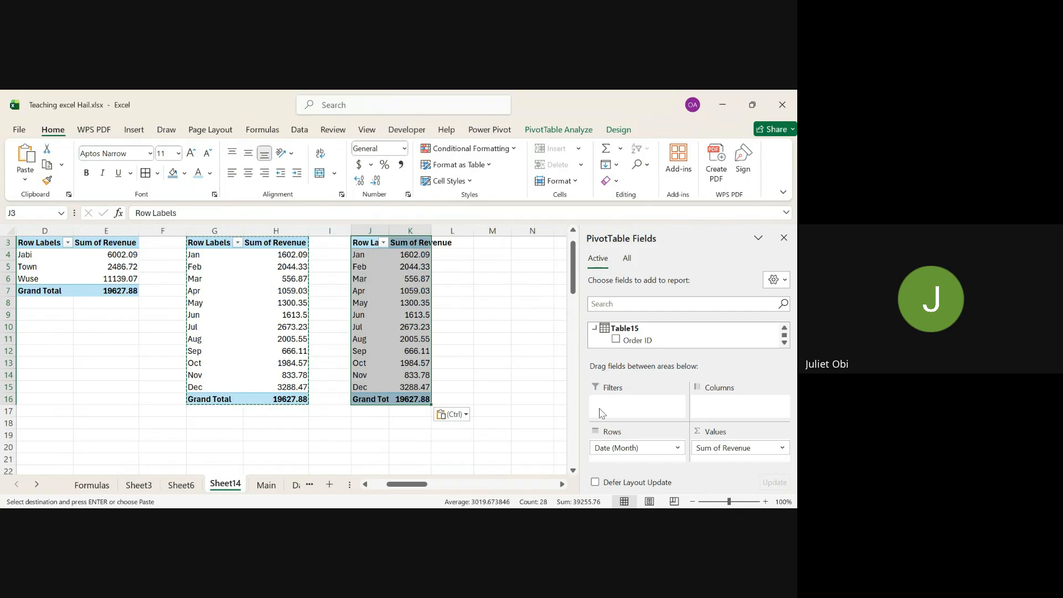
# Step: Replace Date (Month) with the Product field in the rows of the PivotTable at J3
pyautogui.moveTo(603, 451); pyautogui.dragTo(645, 338)
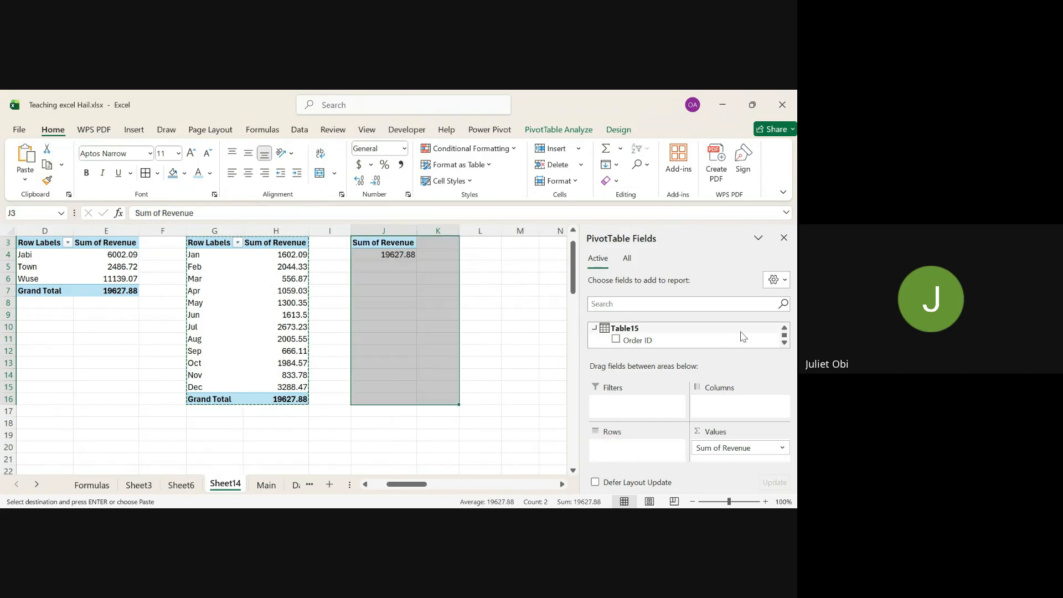
pyautogui.click(784, 343)
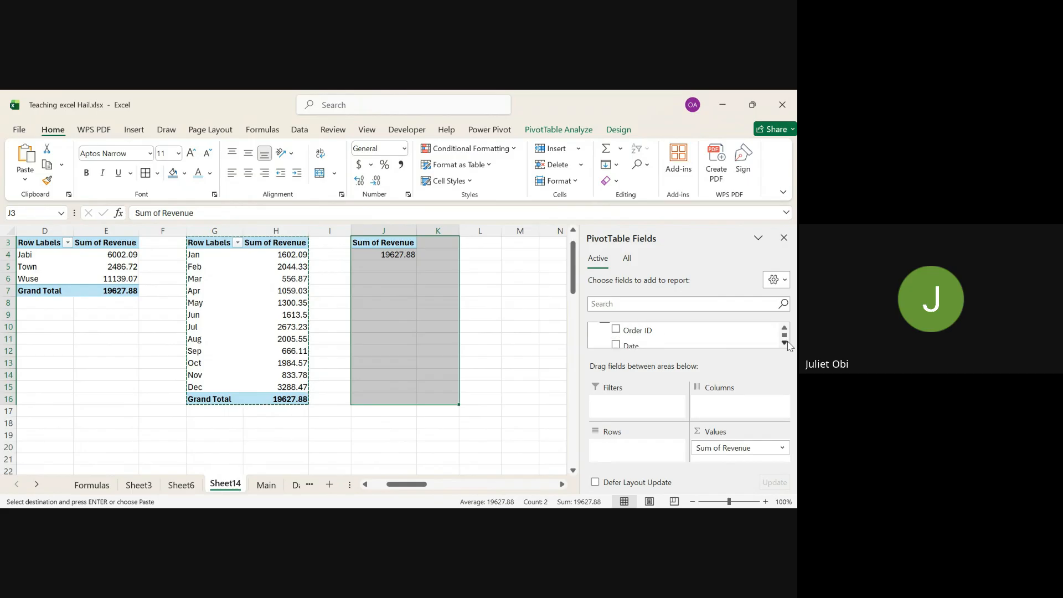
pyautogui.click(785, 343)
pyautogui.click(786, 342)
pyautogui.click(786, 342)
pyautogui.click(785, 343)
pyautogui.click(786, 342)
pyautogui.click(786, 342)
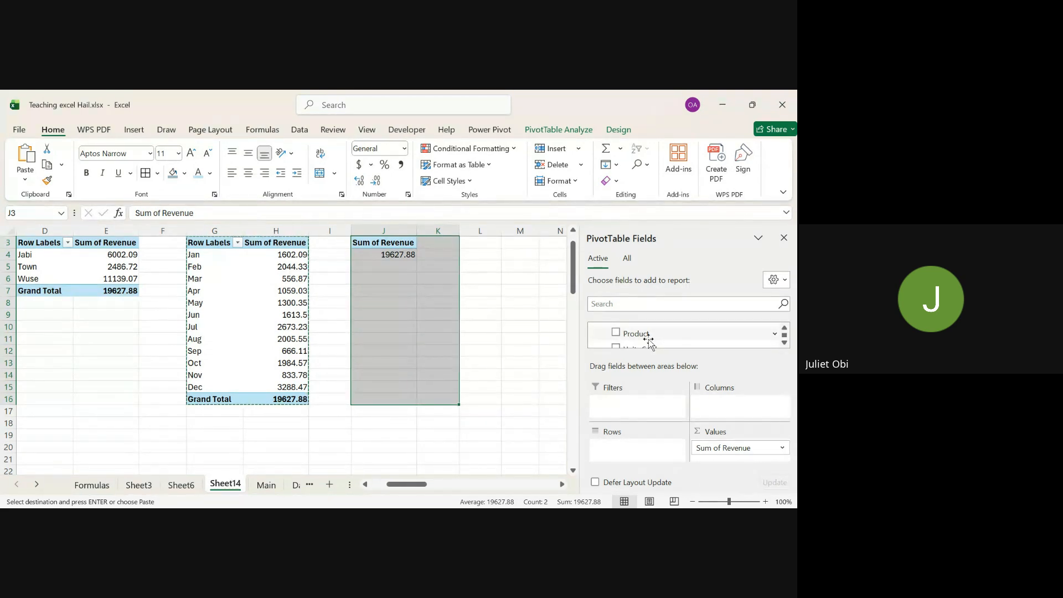
pyautogui.moveTo(647, 341); pyautogui.dragTo(619, 454)
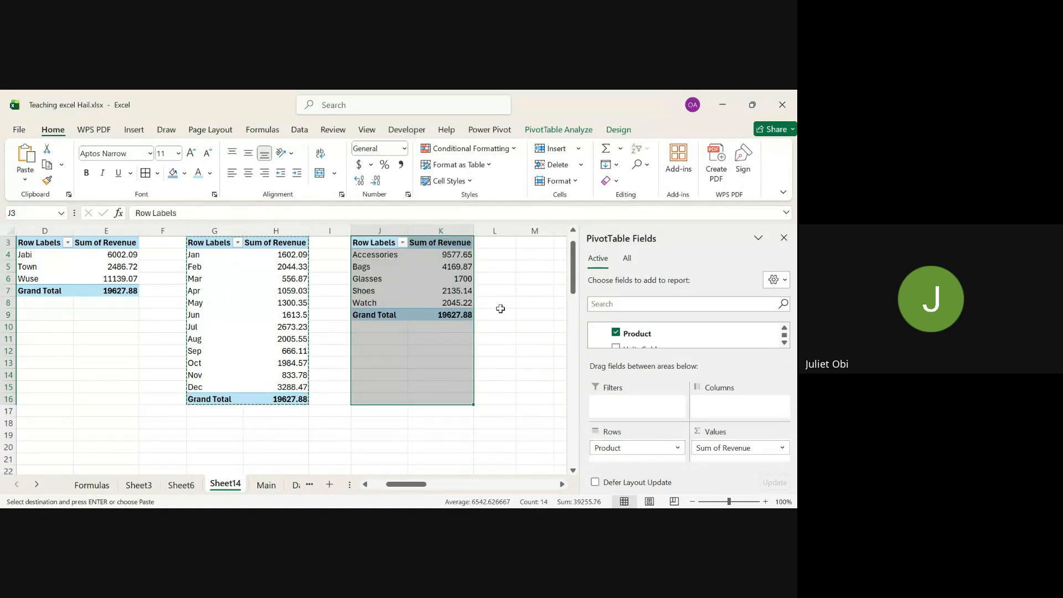
pyautogui.click(500, 312)
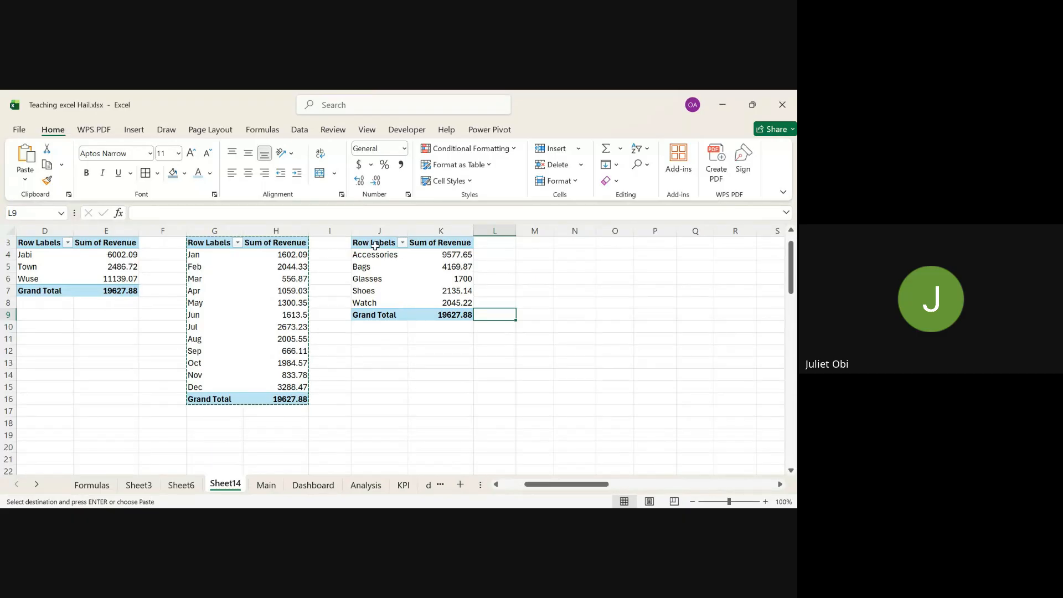
# Step: Copy the product revenue PivotTable in J3:K9 and paste the duplicate at M3
pyautogui.moveTo(374, 243); pyautogui.dragTo(456, 316)
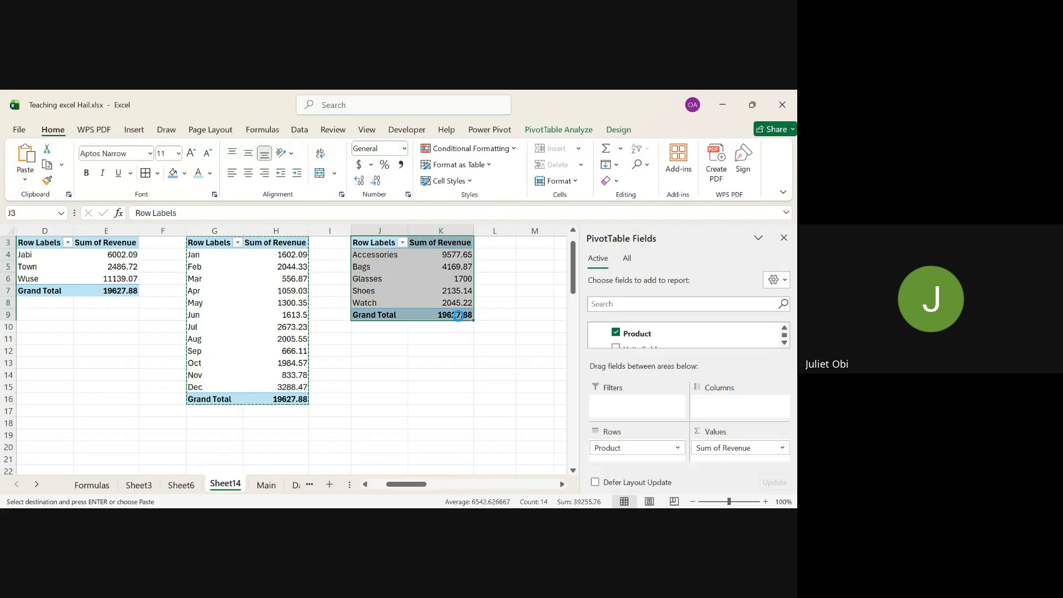
pyautogui.hotkey('ctrl', 'c')
pyautogui.click(561, 484)
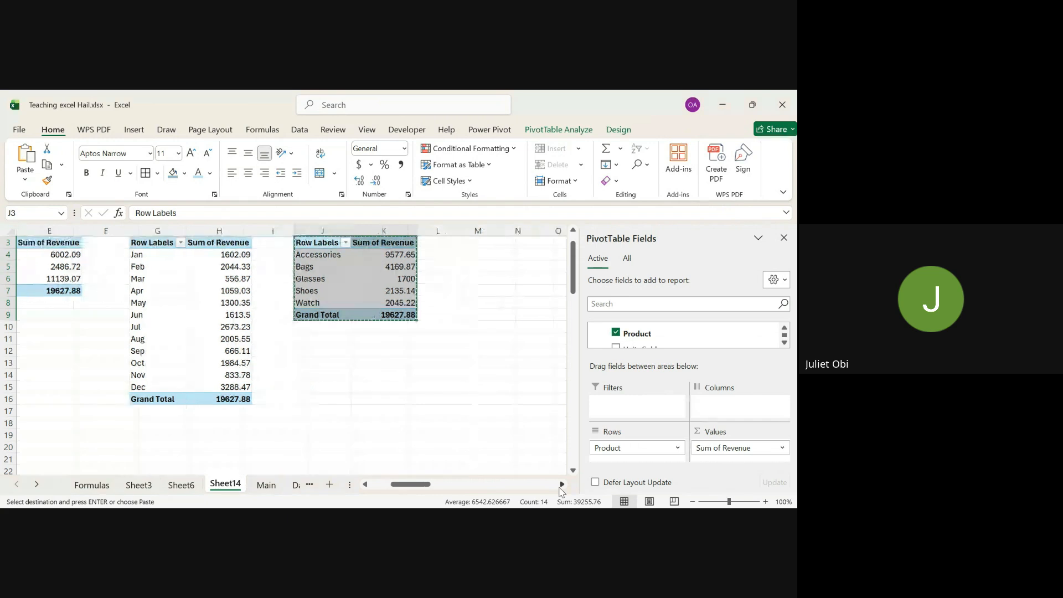
pyautogui.click(562, 484)
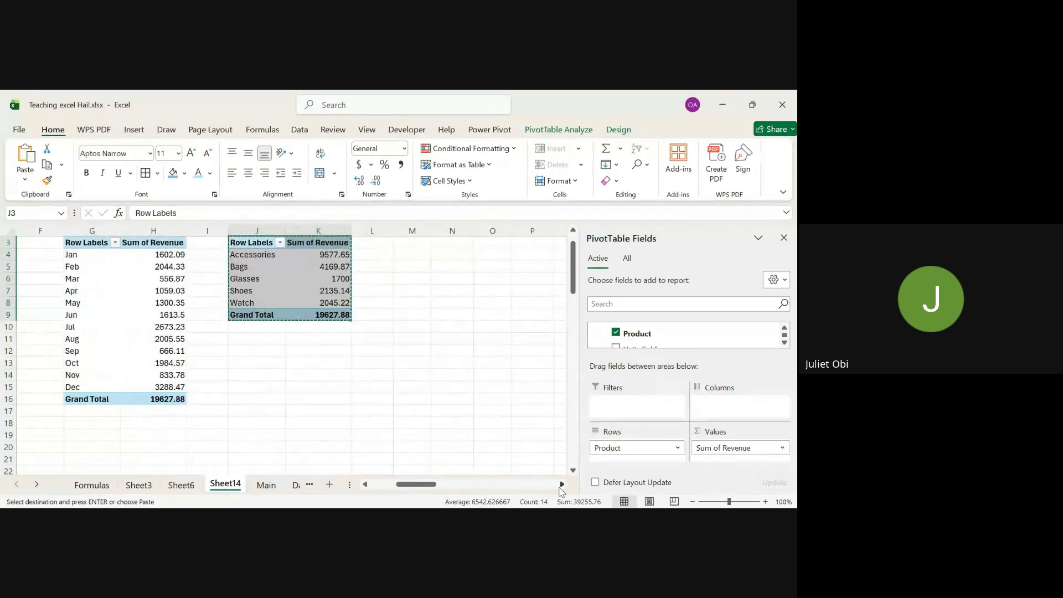
pyautogui.click(413, 245)
pyautogui.hotkey('ctrl', 'v')
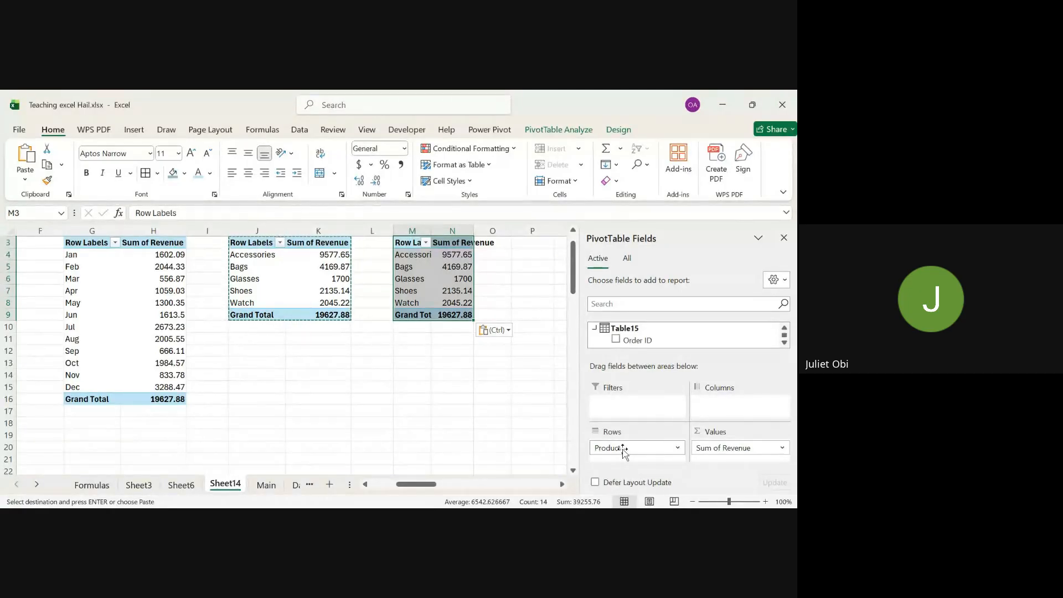
# Step: Replace Product with the sales Agent field in the rows of the PivotTable at M3
pyautogui.moveTo(624, 450); pyautogui.dragTo(662, 335)
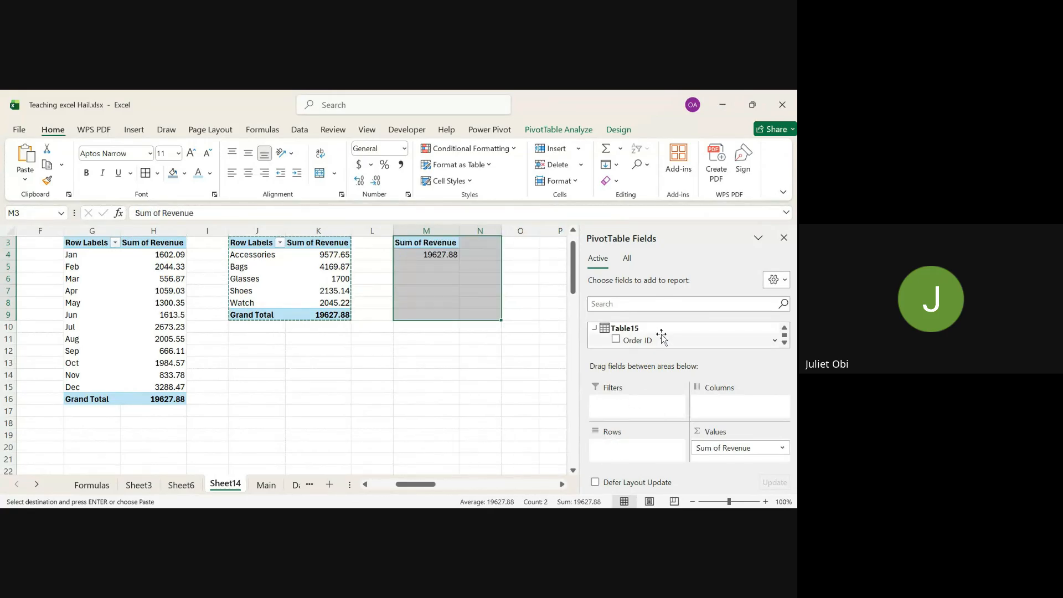
pyautogui.click(784, 343)
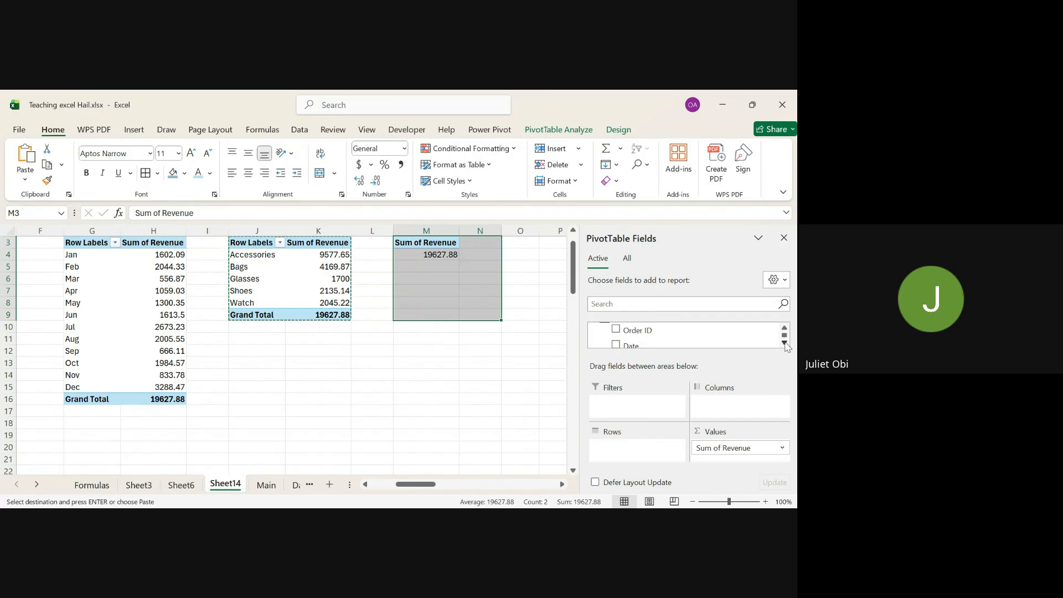
pyautogui.click(785, 343)
pyautogui.click(784, 343)
pyautogui.click(784, 344)
pyautogui.click(784, 343)
pyautogui.click(784, 344)
pyautogui.click(784, 343)
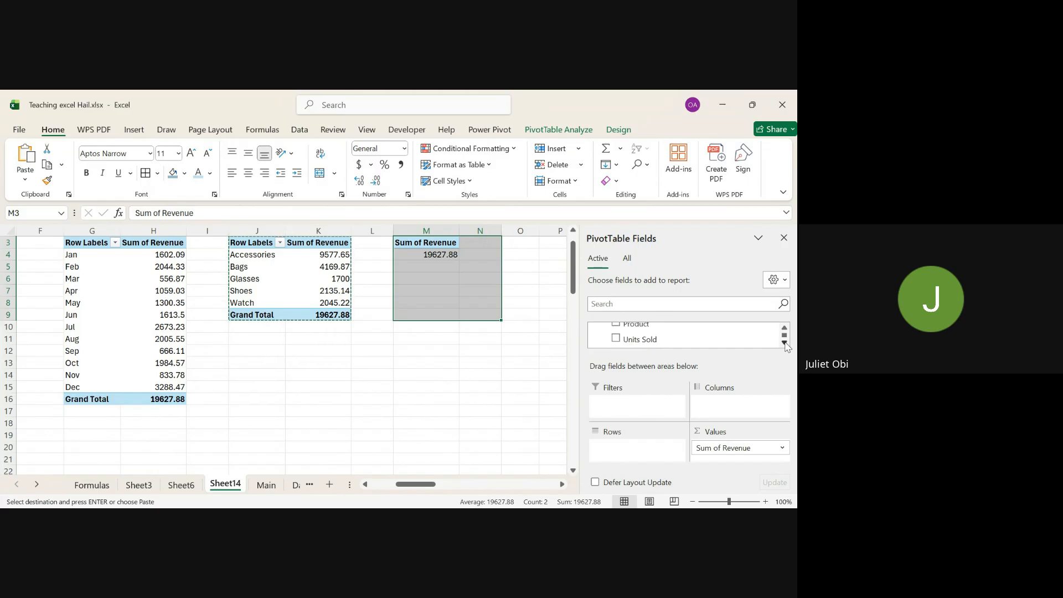
pyautogui.click(784, 344)
pyautogui.click(785, 343)
pyautogui.click(784, 343)
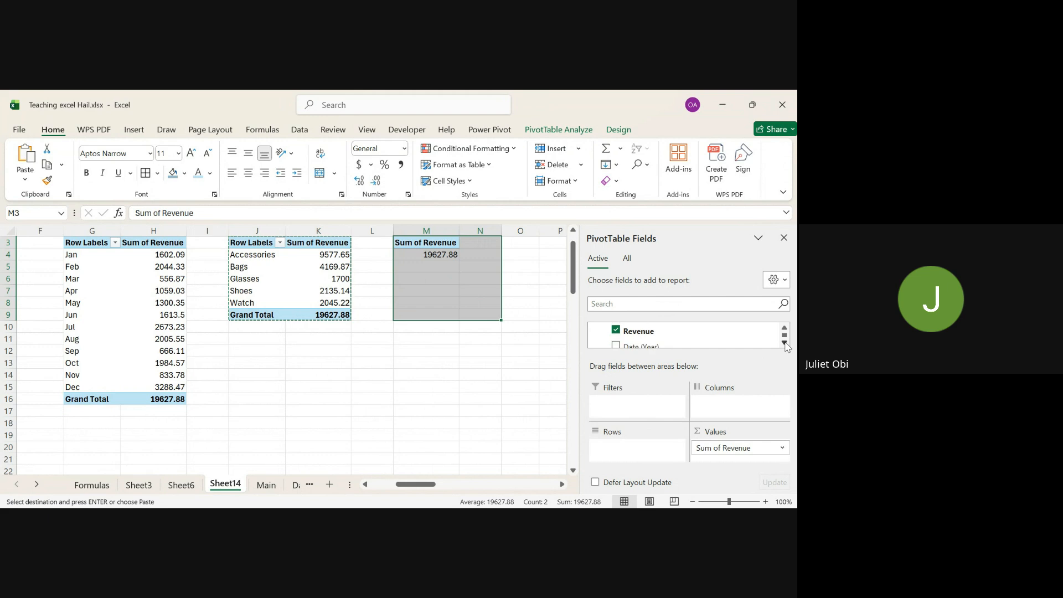
pyautogui.click(784, 343)
pyautogui.click(784, 343)
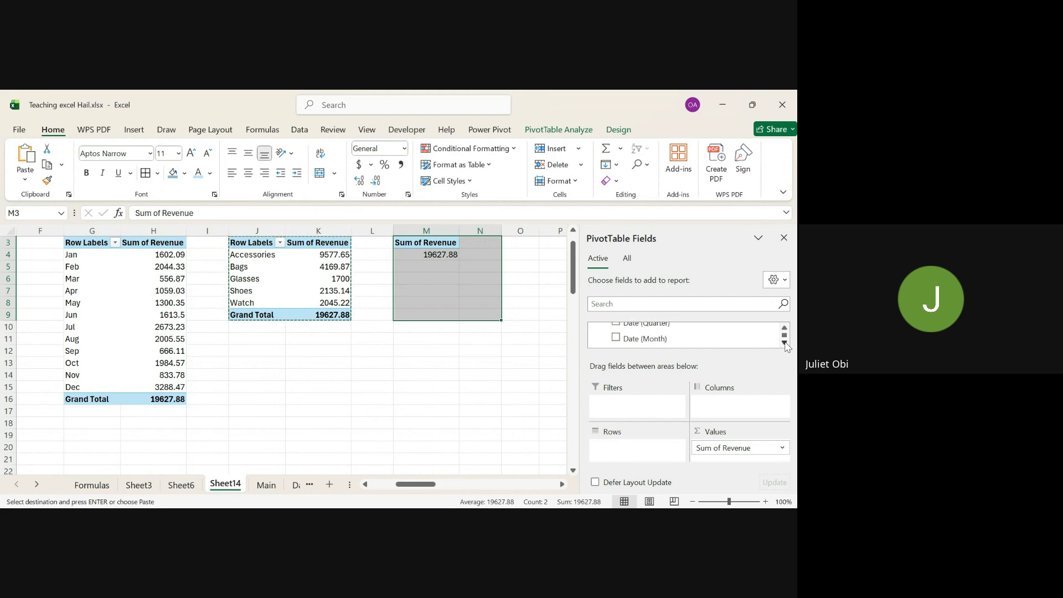
pyautogui.click(784, 343)
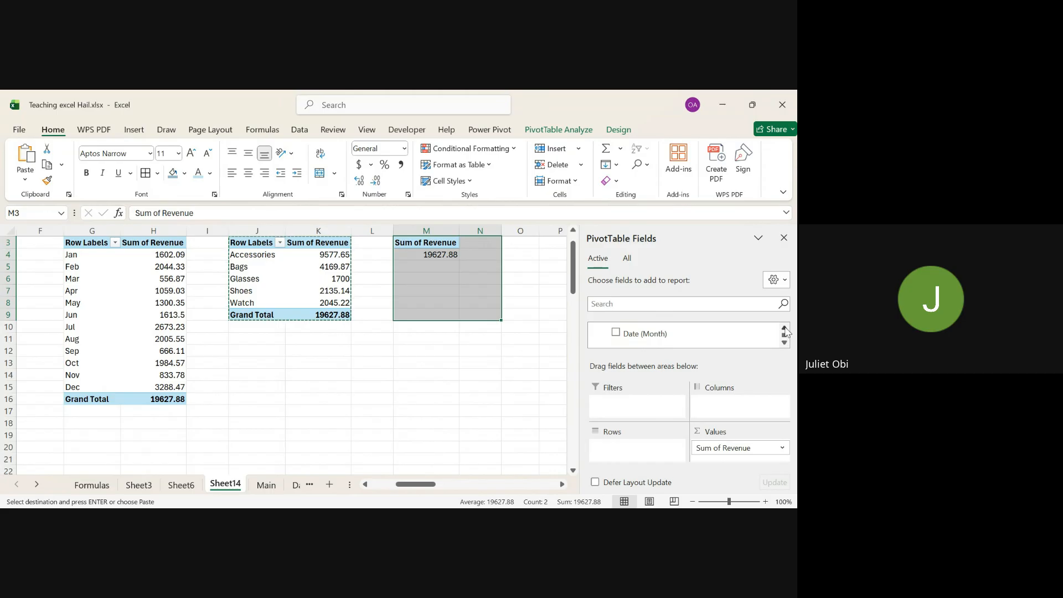
pyautogui.click(784, 328)
pyautogui.click(784, 328)
pyautogui.click(784, 328)
pyautogui.click(785, 328)
pyautogui.click(784, 329)
pyautogui.click(784, 329)
pyautogui.click(784, 328)
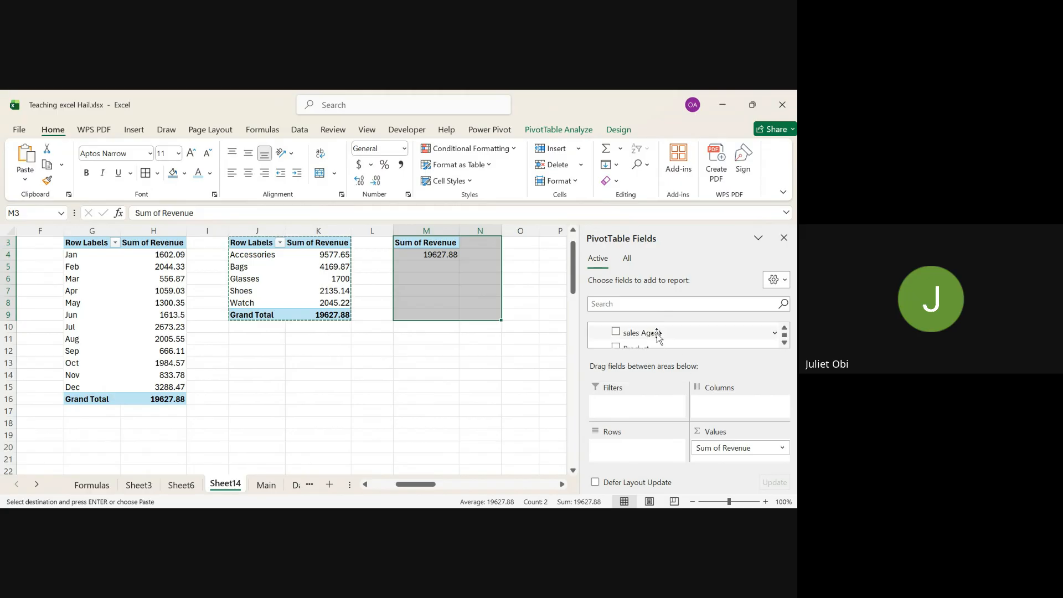
pyautogui.moveTo(657, 334); pyautogui.dragTo(608, 448)
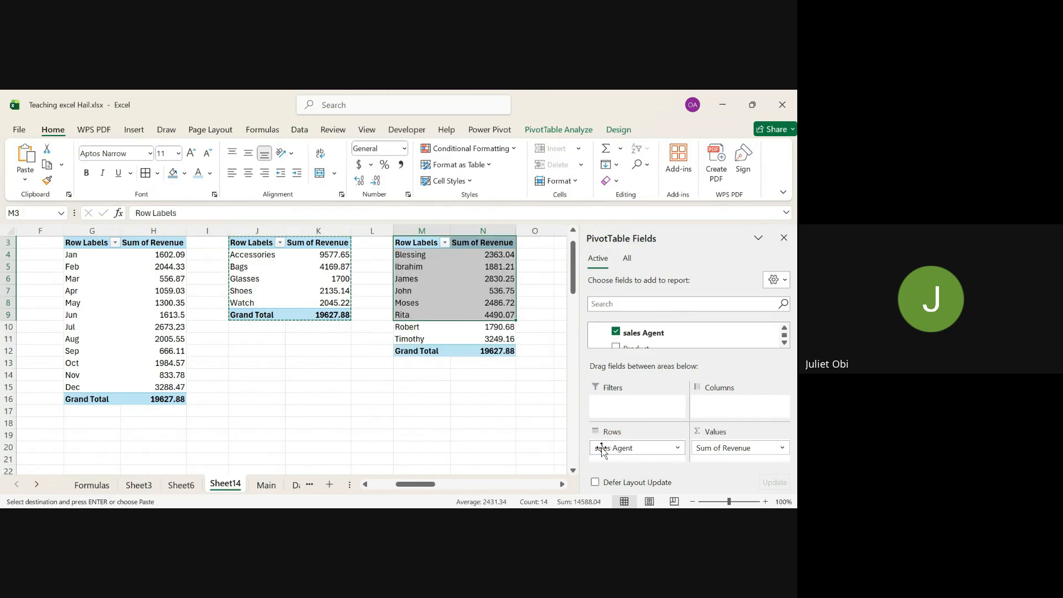
pyautogui.click(428, 361)
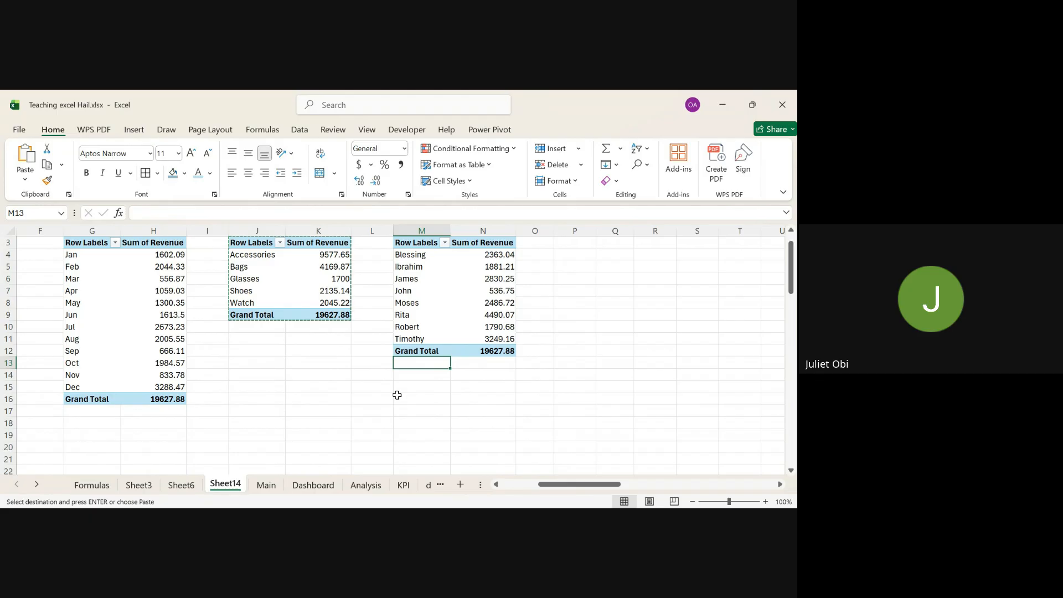
# Step: Apply a green-yellow-red conditional formatting colour scale to the Jabi branch's product revenues in B5:B8
pyautogui.hscroll(-5, 397, 395)
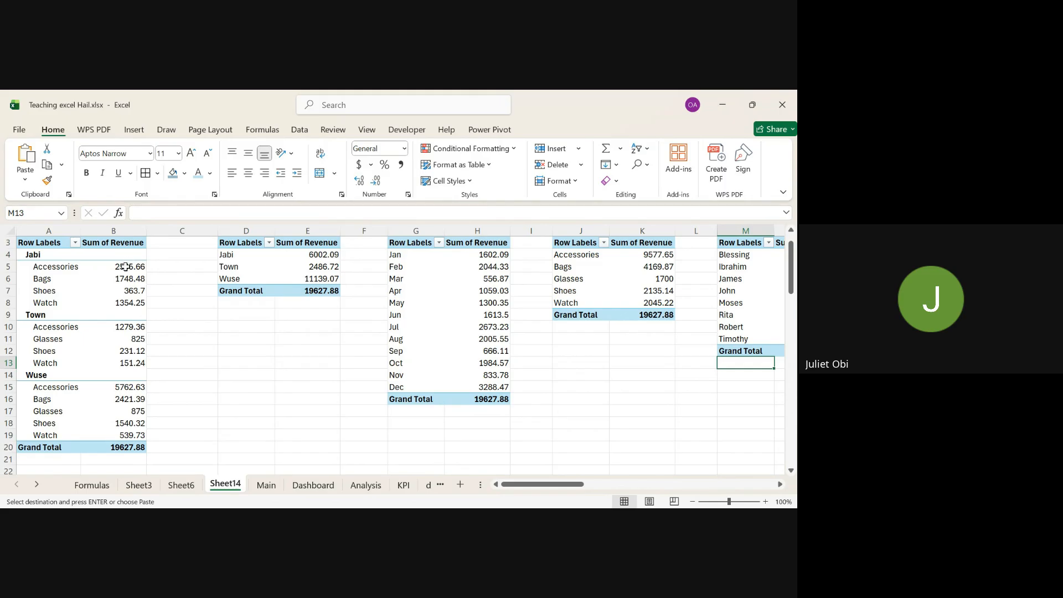
pyautogui.moveTo(125, 270); pyautogui.dragTo(133, 310)
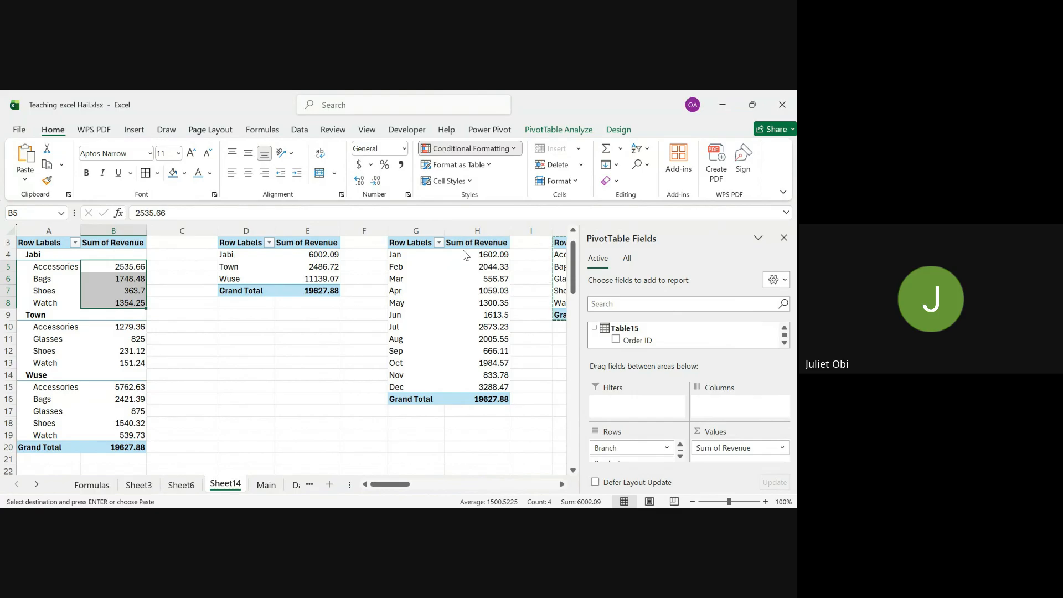
pyautogui.click(536, 252)
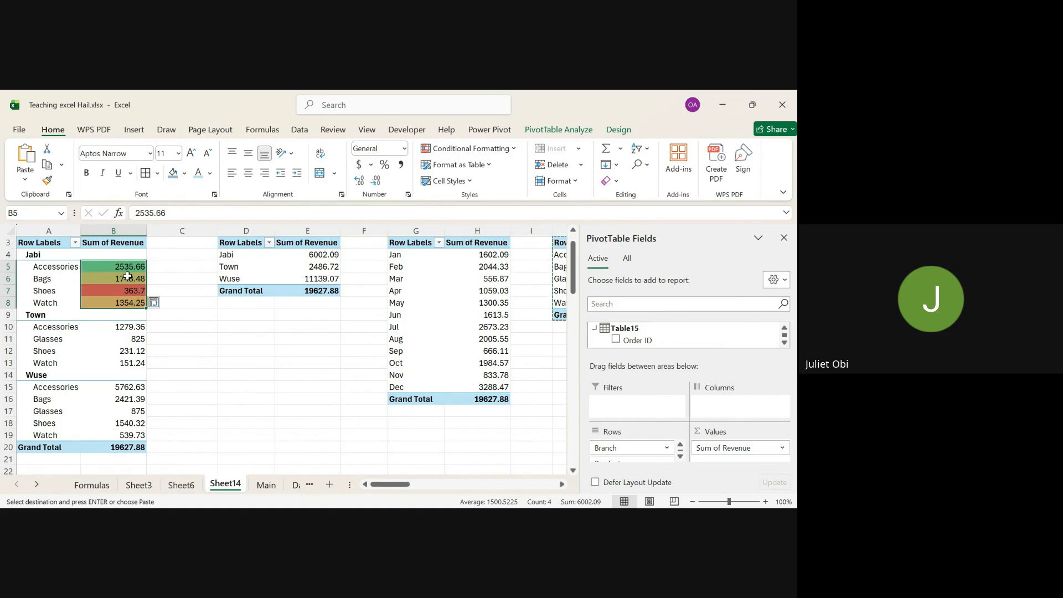
# Step: Apply the green-yellow-red colour scale to the Town branch's product revenues in B10:B13
pyautogui.click(121, 340)
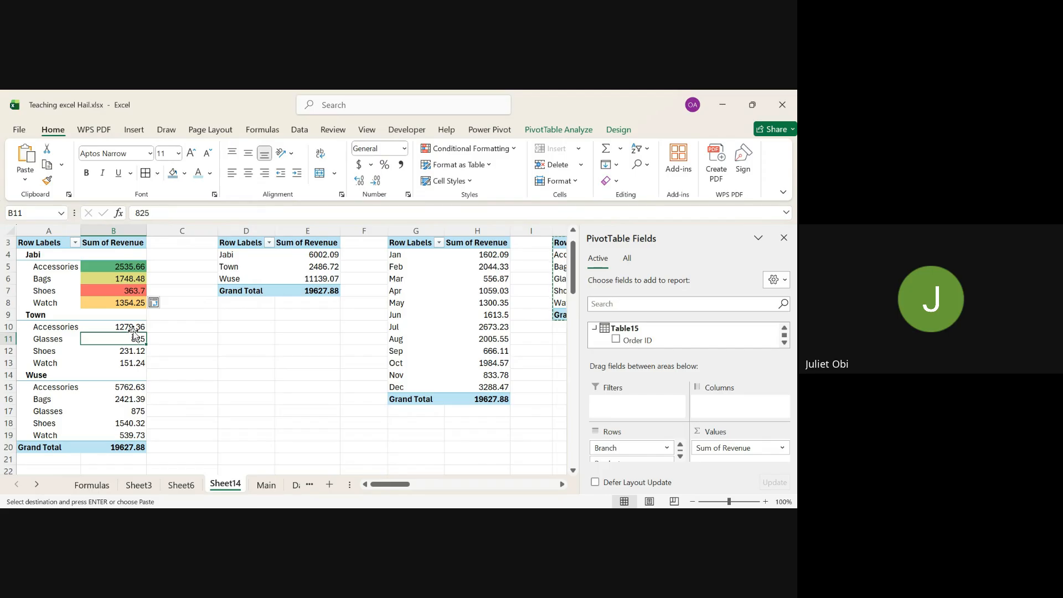
pyautogui.click(128, 325)
pyautogui.moveTo(129, 325); pyautogui.dragTo(129, 365)
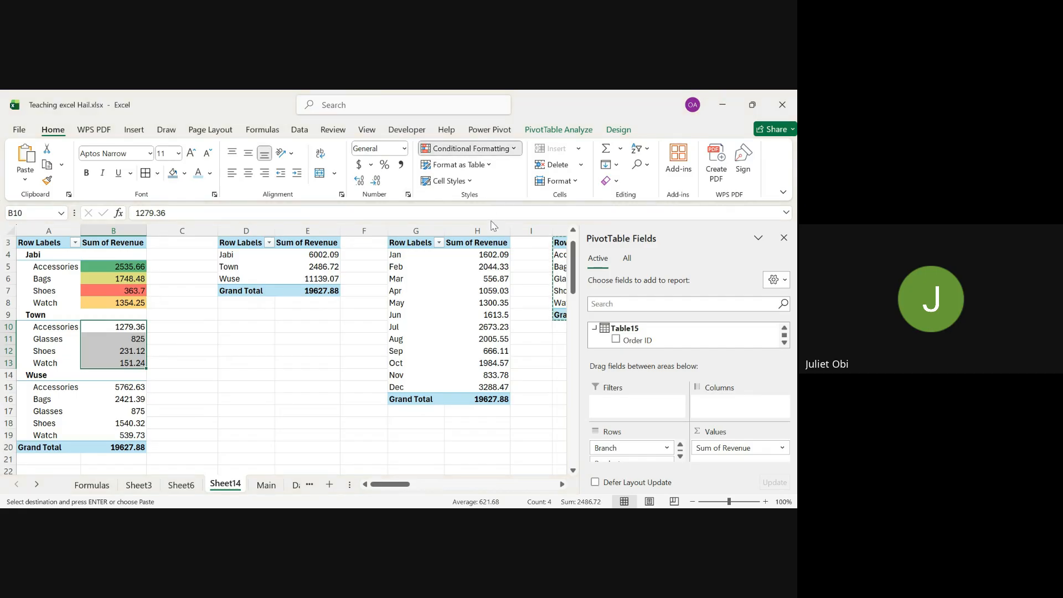
pyautogui.click(556, 264)
pyautogui.click(548, 250)
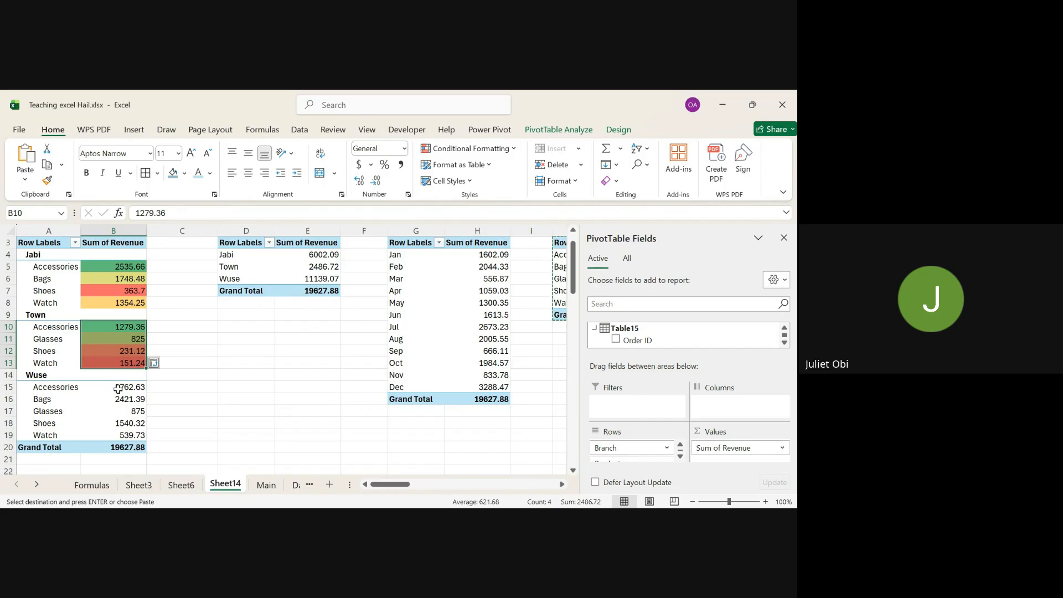
# Step: Apply the green-yellow-red colour scale to the Wuse branch's product revenues in B15:B19
pyautogui.moveTo(117, 389); pyautogui.dragTo(125, 435)
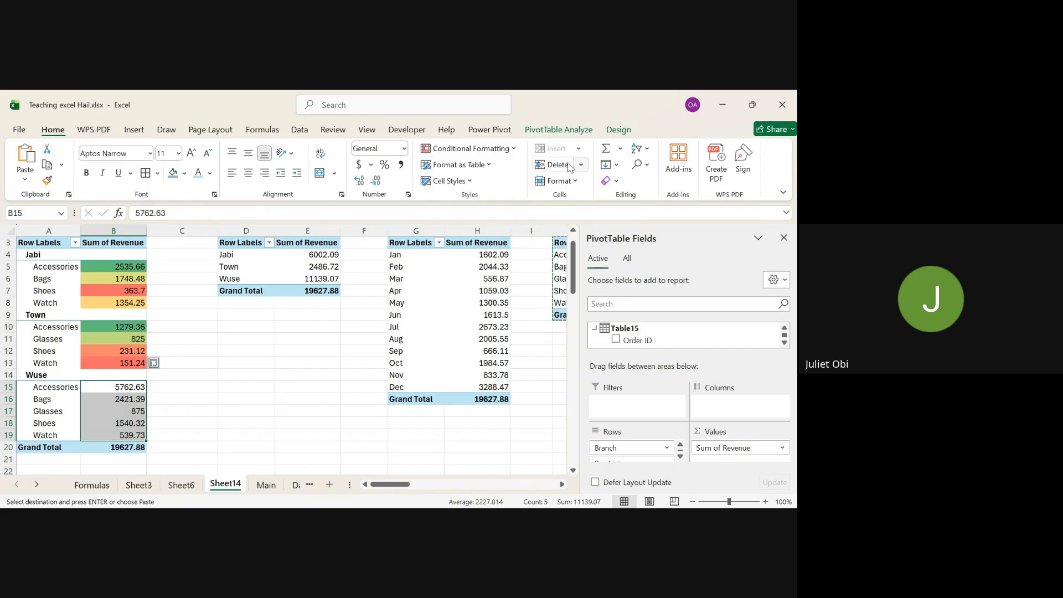
pyautogui.click(505, 150)
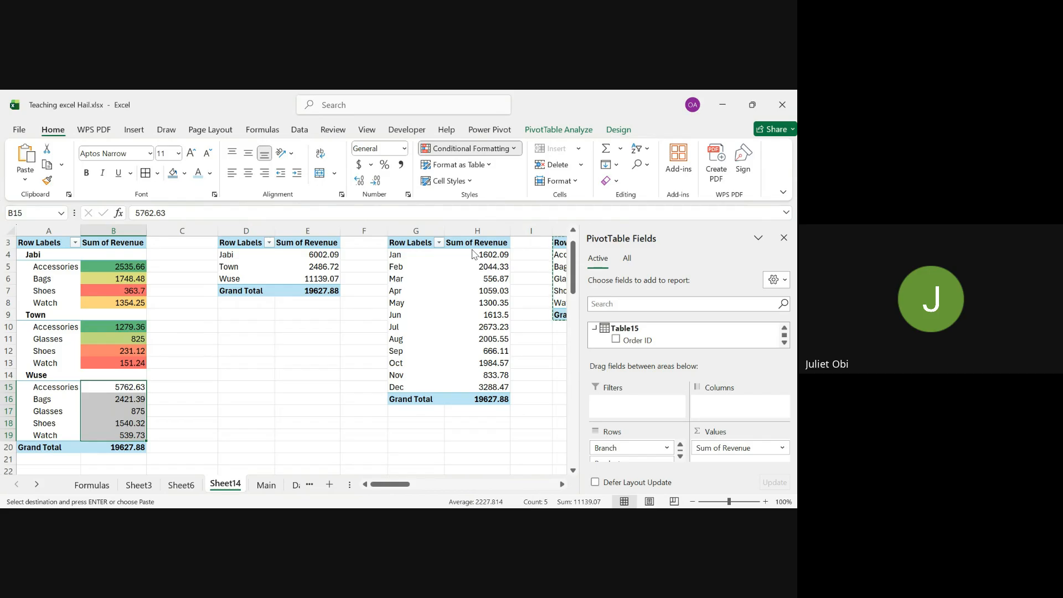
pyautogui.click(550, 247)
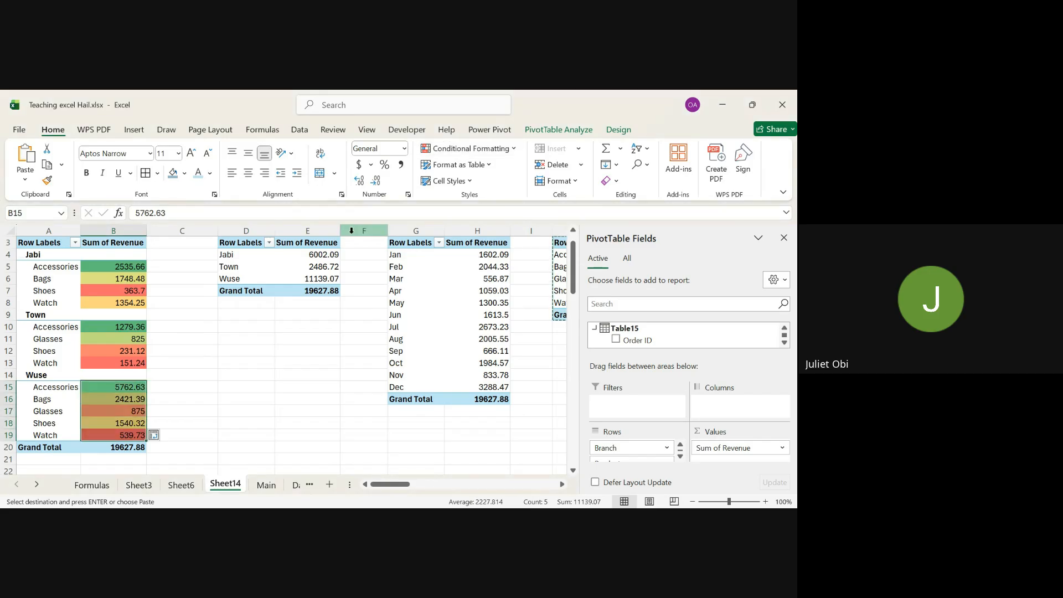
# Step: Apply green gradient data bars to the Jabi, Town and Wuse branch revenues in E4:E6
pyautogui.click(316, 254)
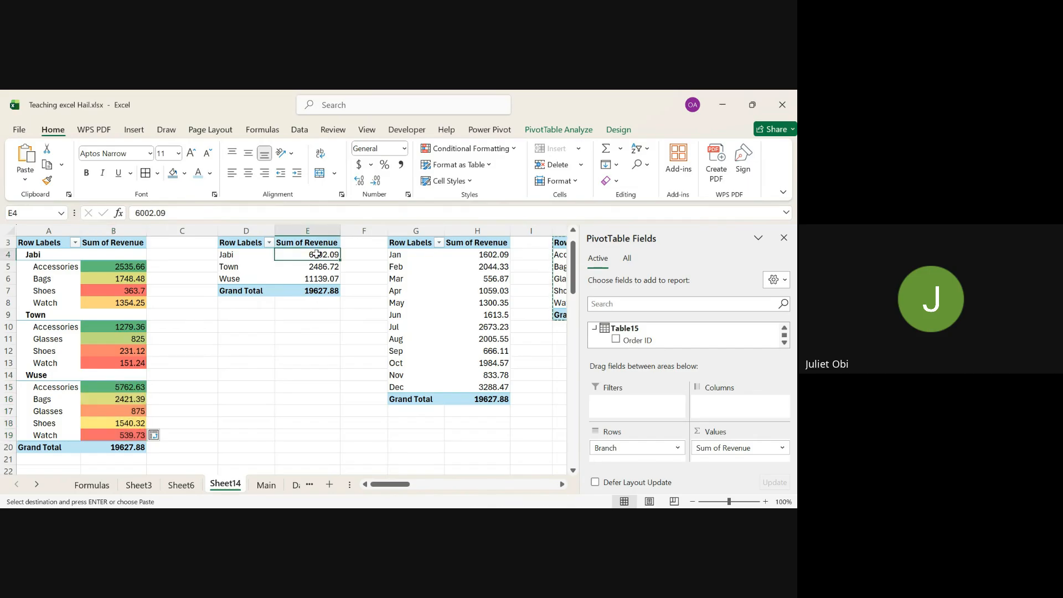
pyautogui.moveTo(316, 254); pyautogui.dragTo(319, 281)
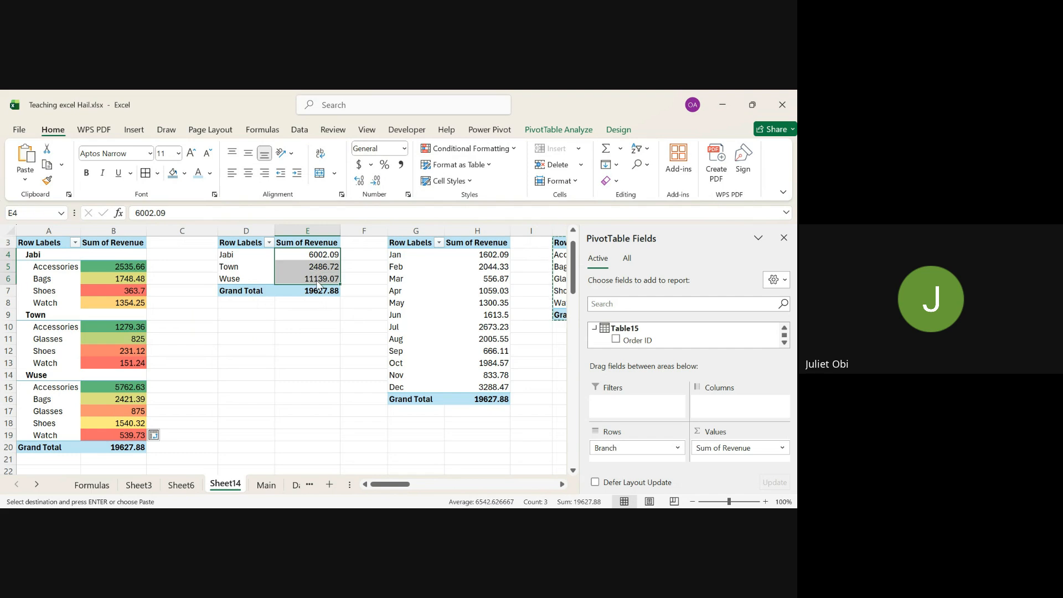
pyautogui.click(505, 146)
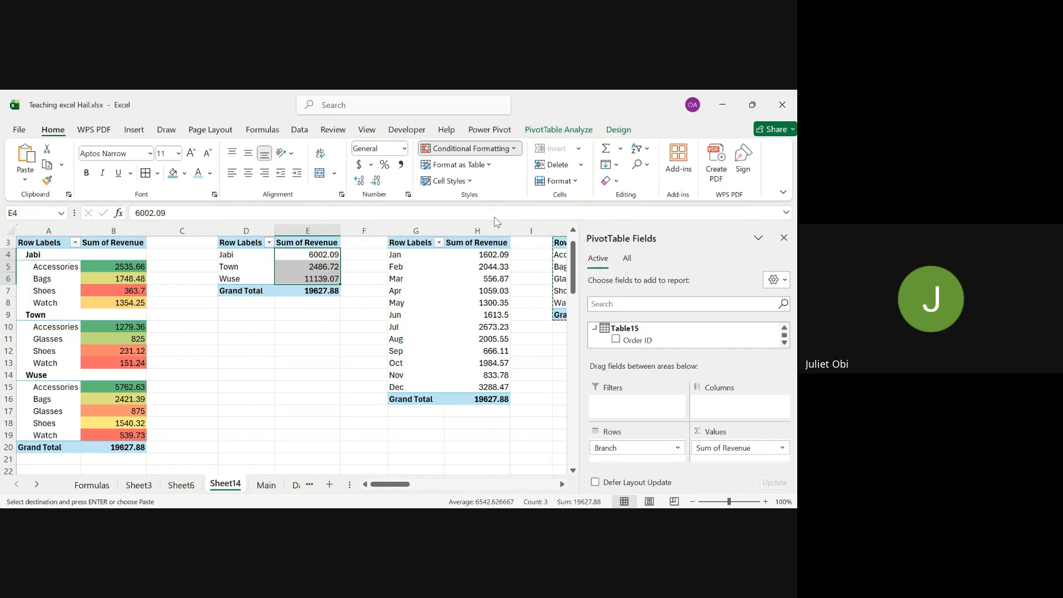
pyautogui.click(569, 278)
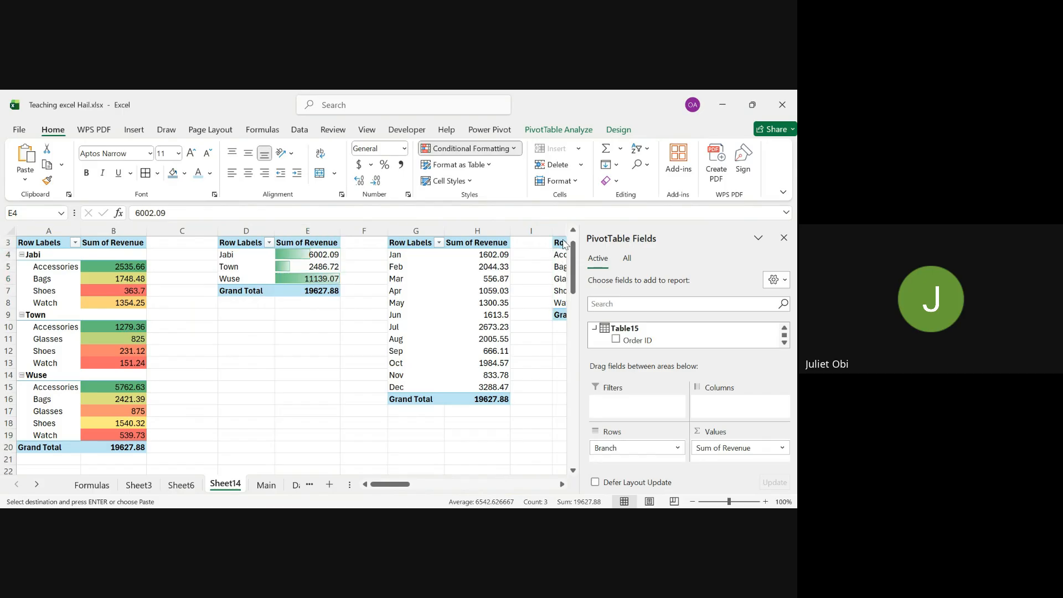
pyautogui.click(327, 334)
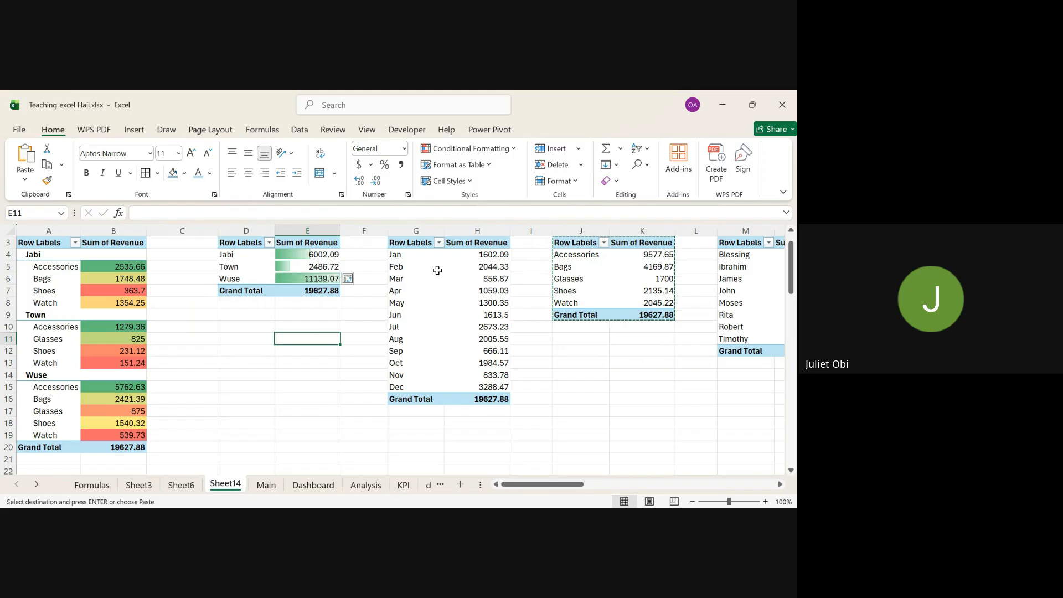
# Step: Format the branch revenues and their grand total in E4:E7 as dollar Currency
pyautogui.click(315, 254)
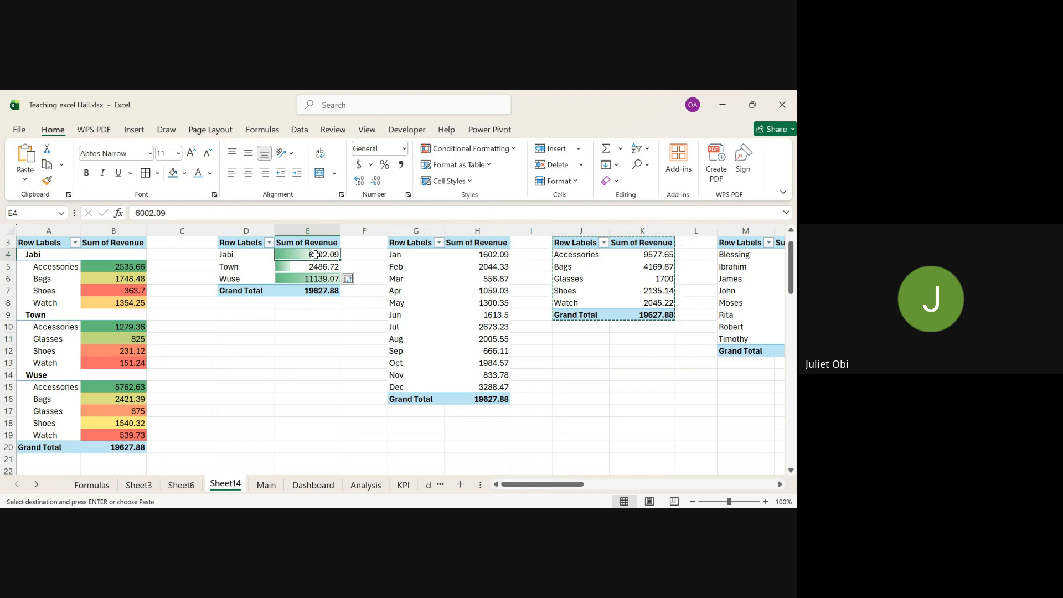
pyautogui.moveTo(316, 255); pyautogui.dragTo(315, 290)
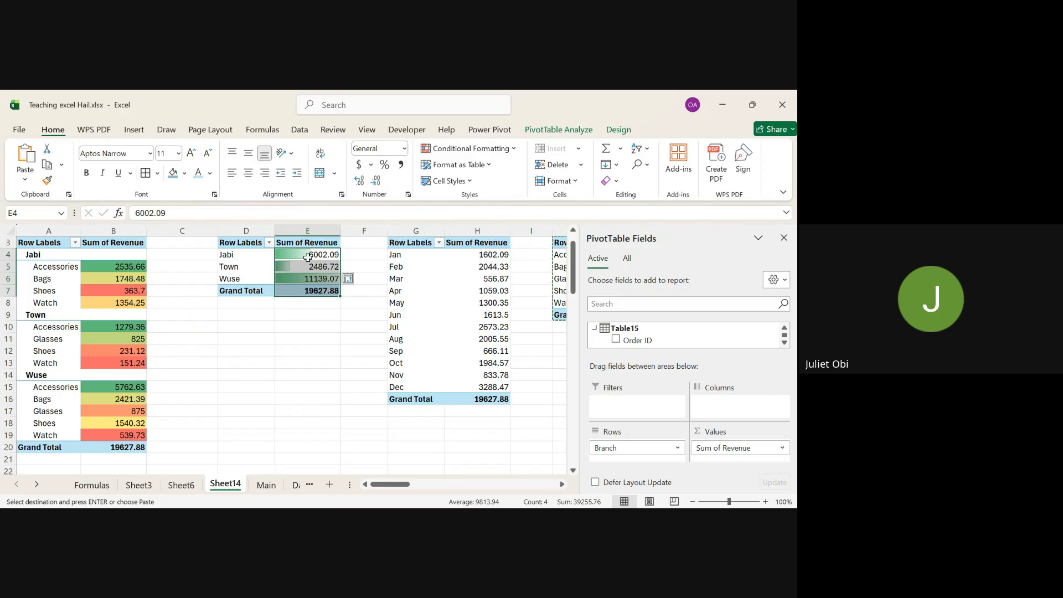
pyautogui.click(404, 150)
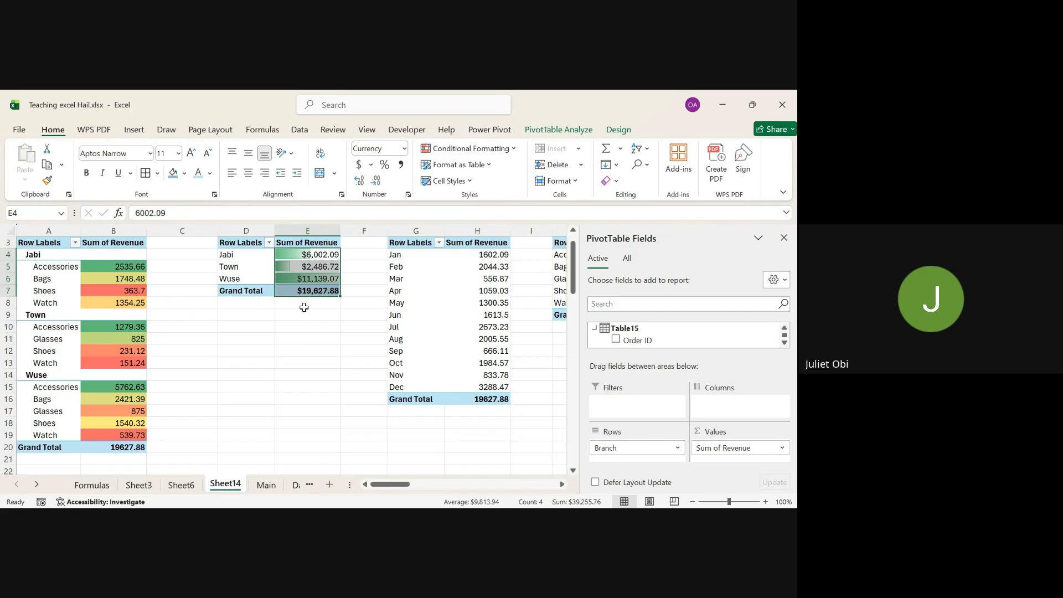
pyautogui.click(403, 153)
pyautogui.click(298, 316)
pyautogui.click(297, 316)
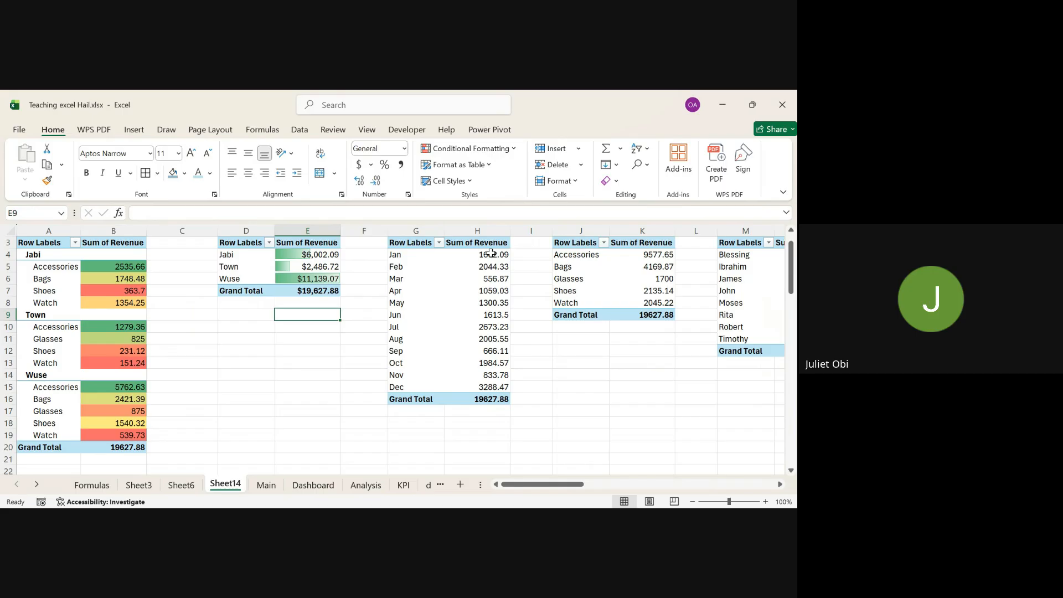
# Step: Apply the green-yellow-red colour scale to the monthly revenues from Jan to Dec in H4:H15
pyautogui.moveTo(491, 254); pyautogui.dragTo(505, 386)
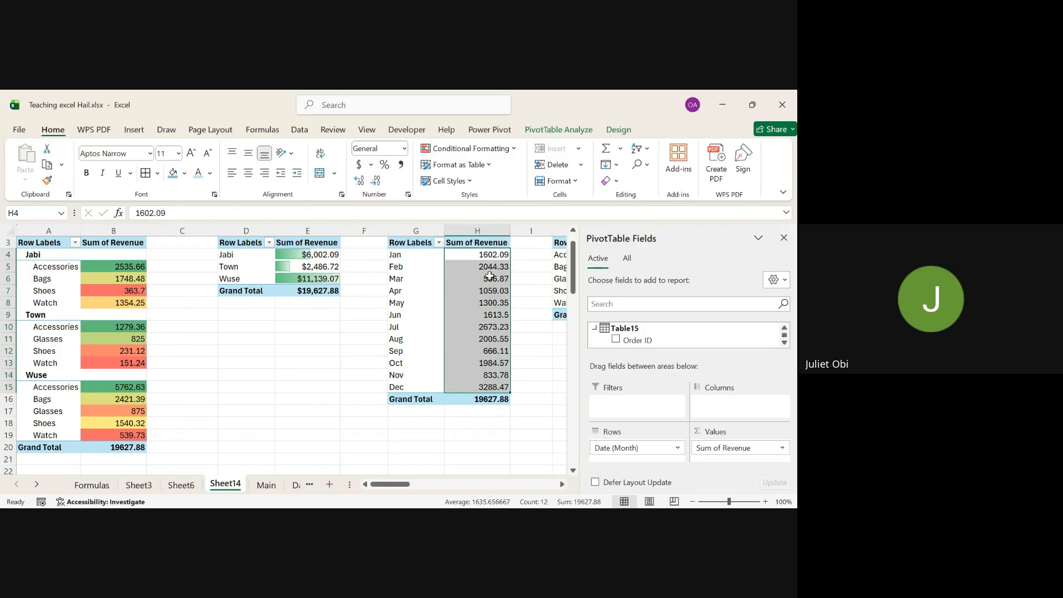
pyautogui.click(513, 150)
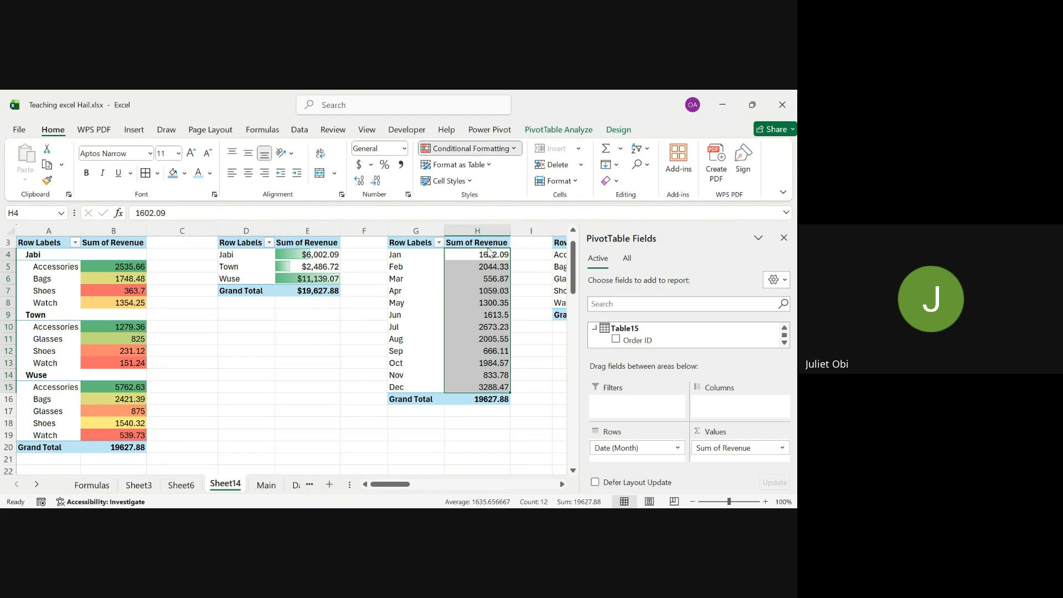
pyautogui.click(547, 247)
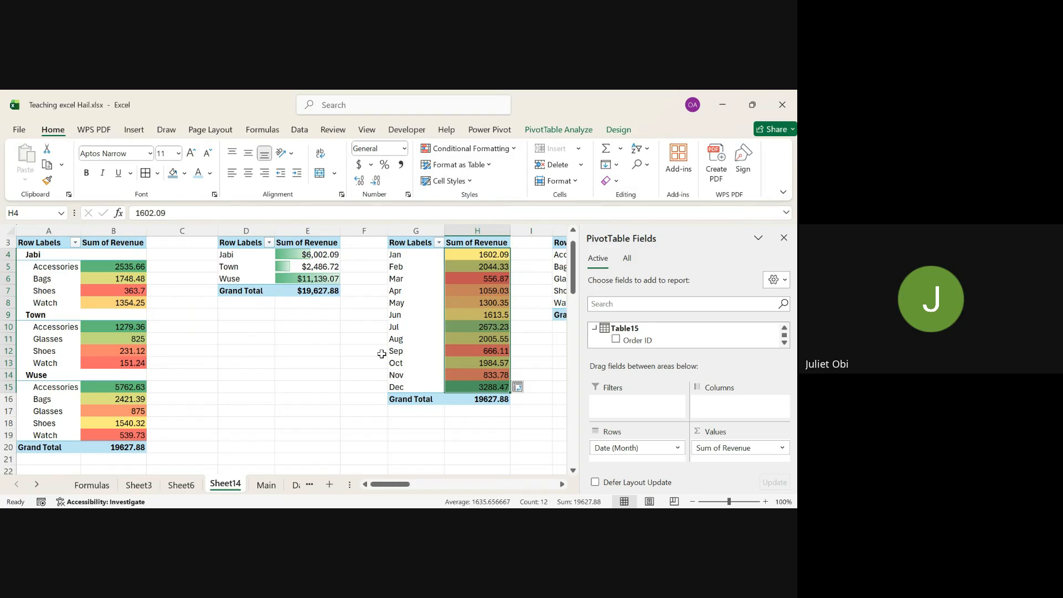
pyautogui.click(343, 352)
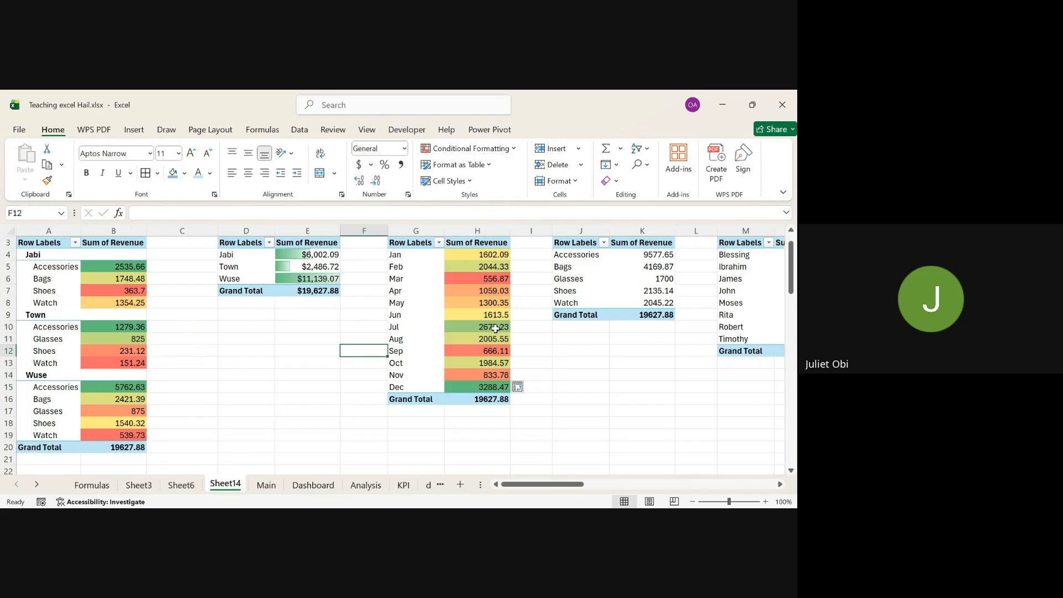
# Step: Apply the green-yellow-red colour scale to the product revenues in K4:K8
pyautogui.hscroll(3, 495, 328)
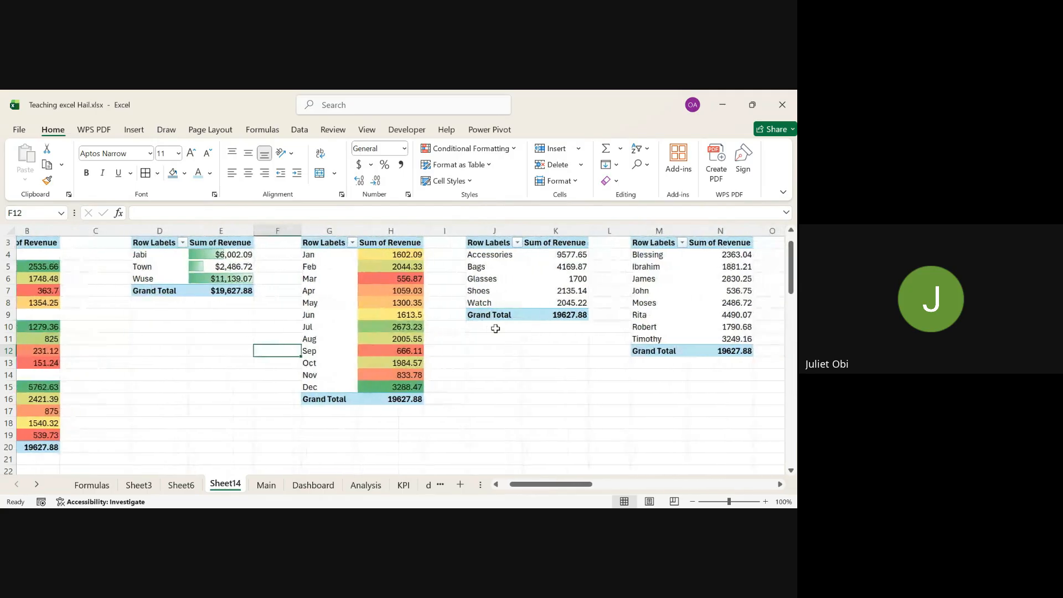
pyautogui.hscroll(1, 466, 324)
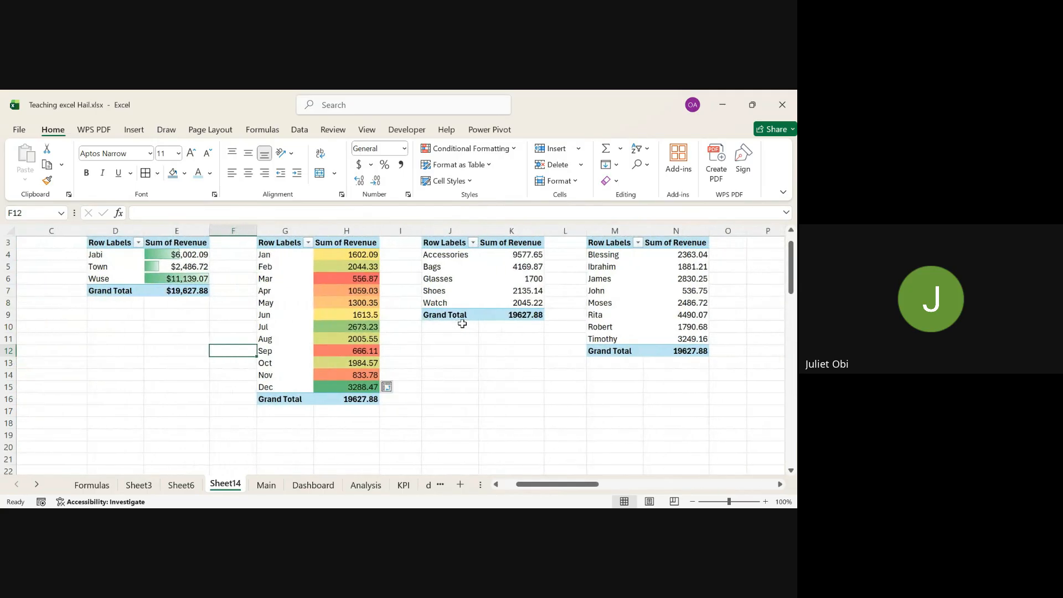
pyautogui.moveTo(520, 254); pyautogui.dragTo(529, 302)
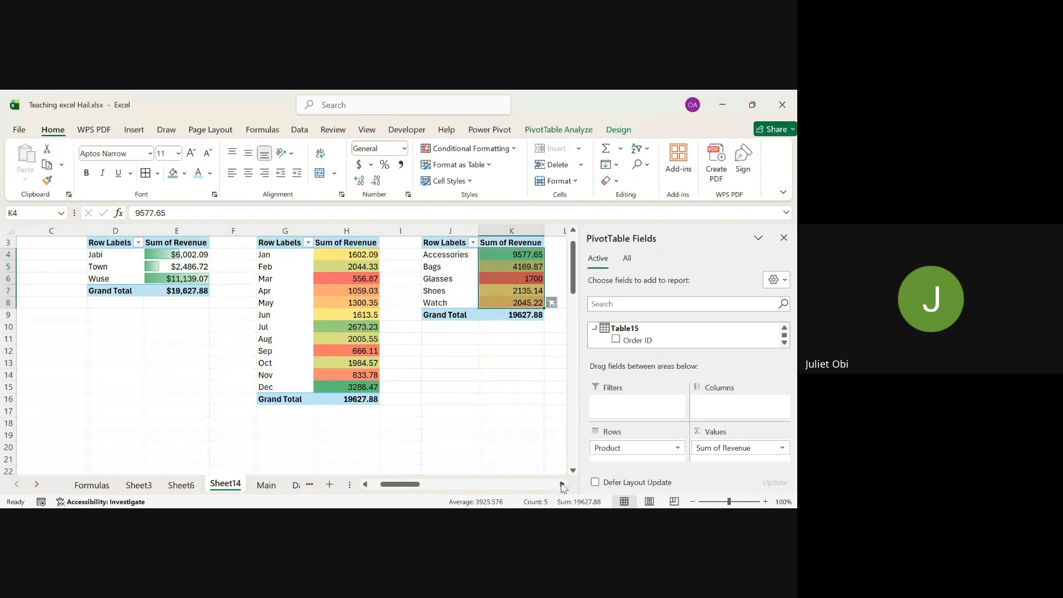
# Step: Apply the green-yellow-red colour scale to the sales agent revenues in N4:N11
pyautogui.hscroll(5, 555, 479)
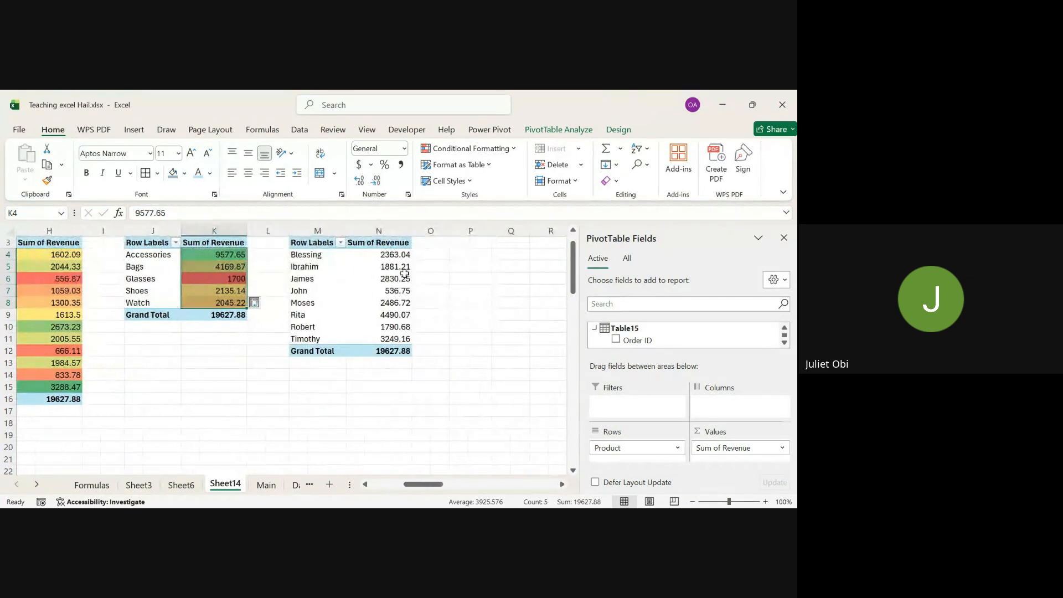
pyautogui.click(389, 255)
pyautogui.moveTo(389, 256); pyautogui.dragTo(389, 339)
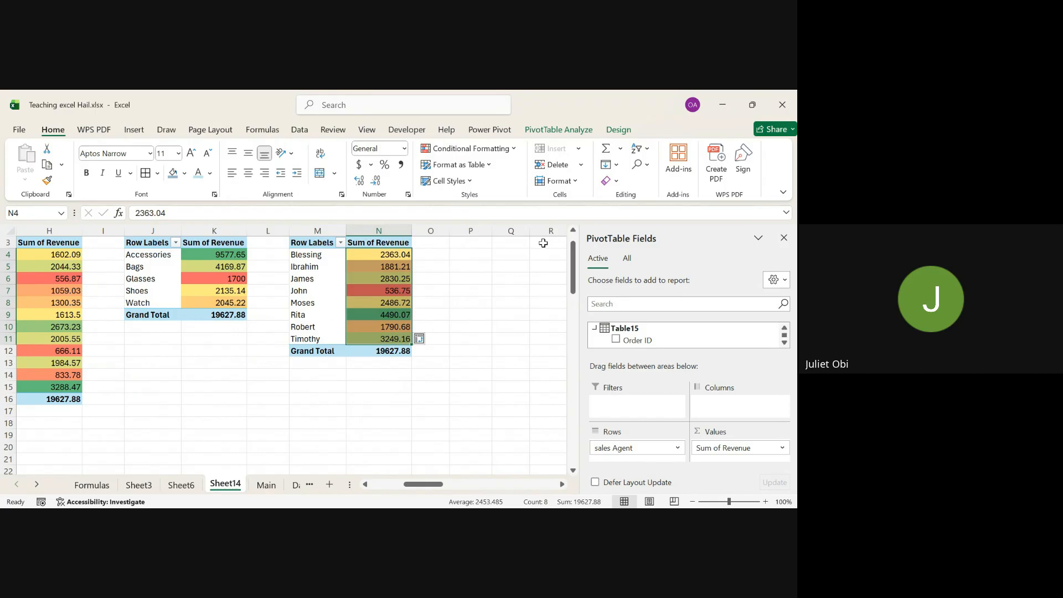
pyautogui.hscroll(-6, 511, 293)
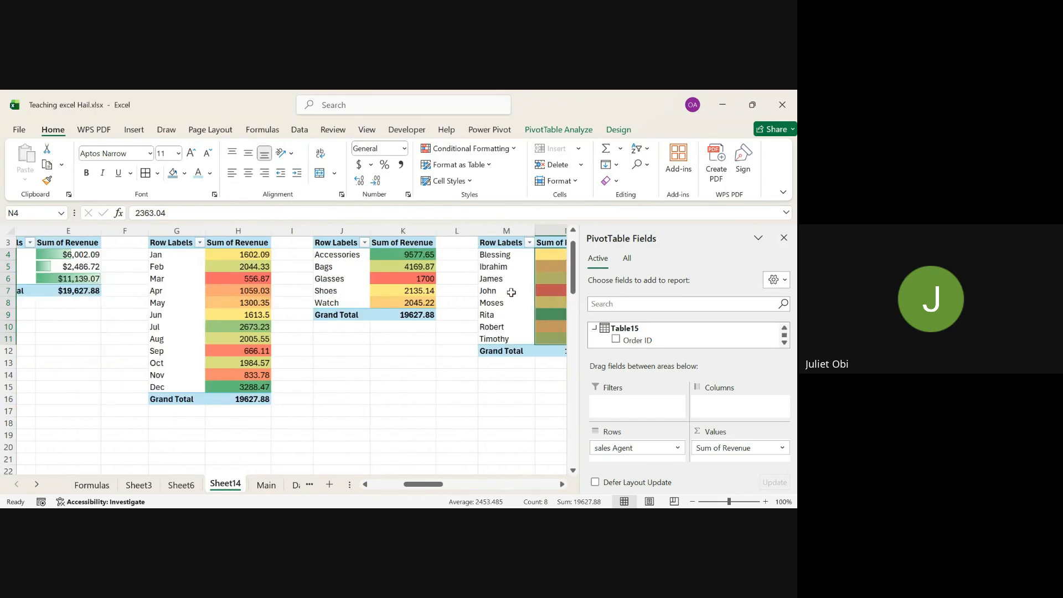
pyautogui.hscroll(-1, 511, 293)
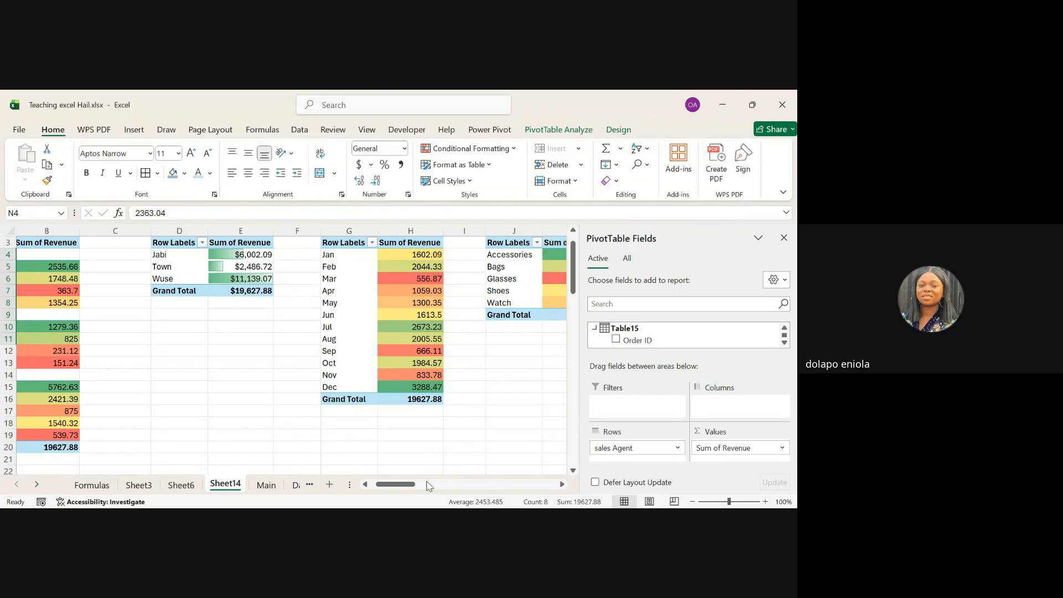
# Step: Undo the colour scale on the sales agent revenues in N4:N11
pyautogui.click(562, 484)
pyautogui.click(562, 484)
pyautogui.click(562, 485)
pyautogui.click(562, 485)
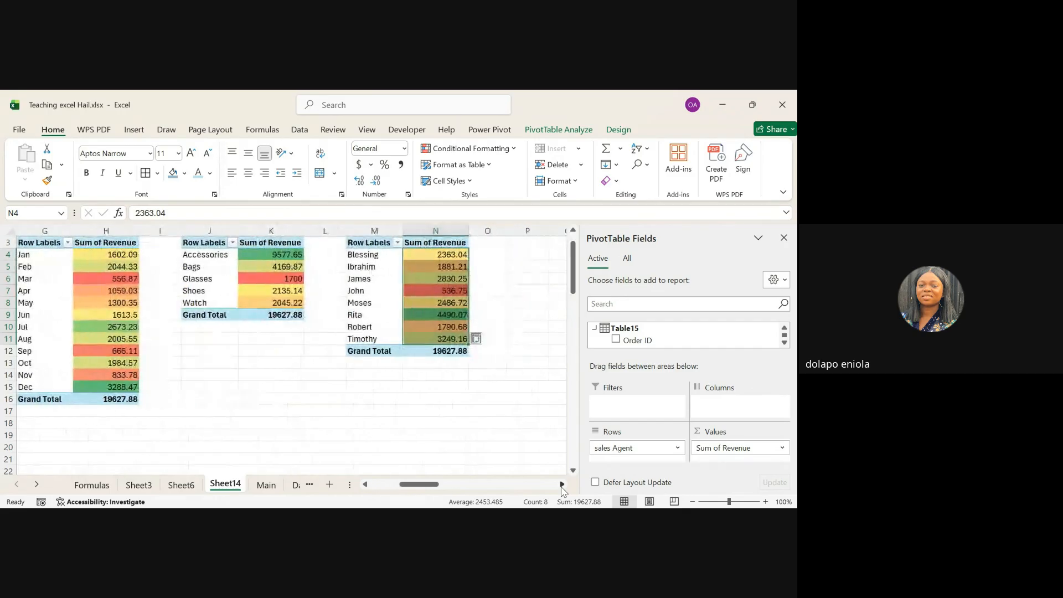
pyautogui.click(491, 315)
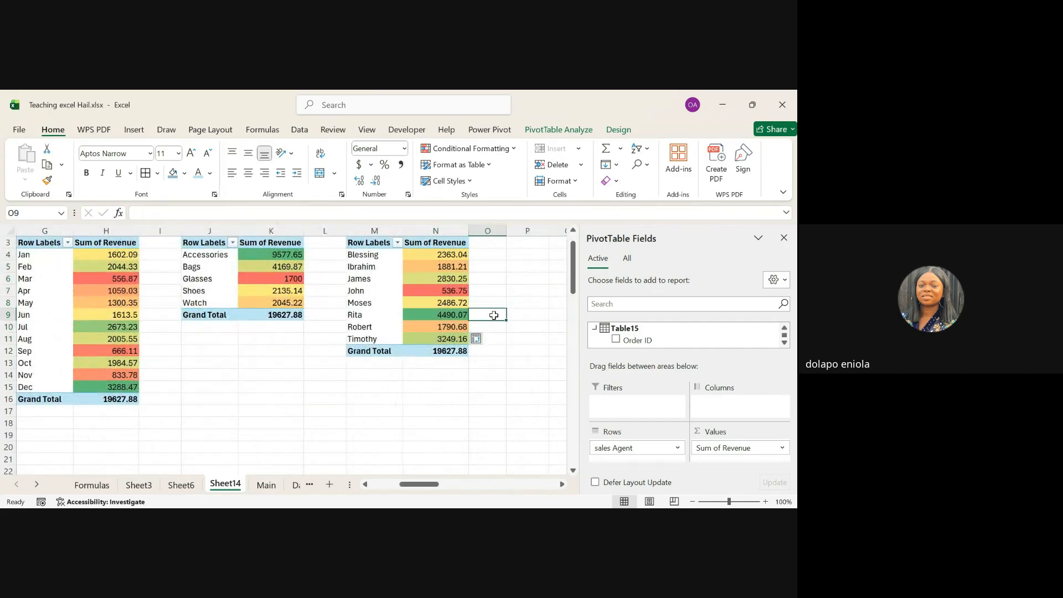
pyautogui.hotkey('ctrl', 'z')
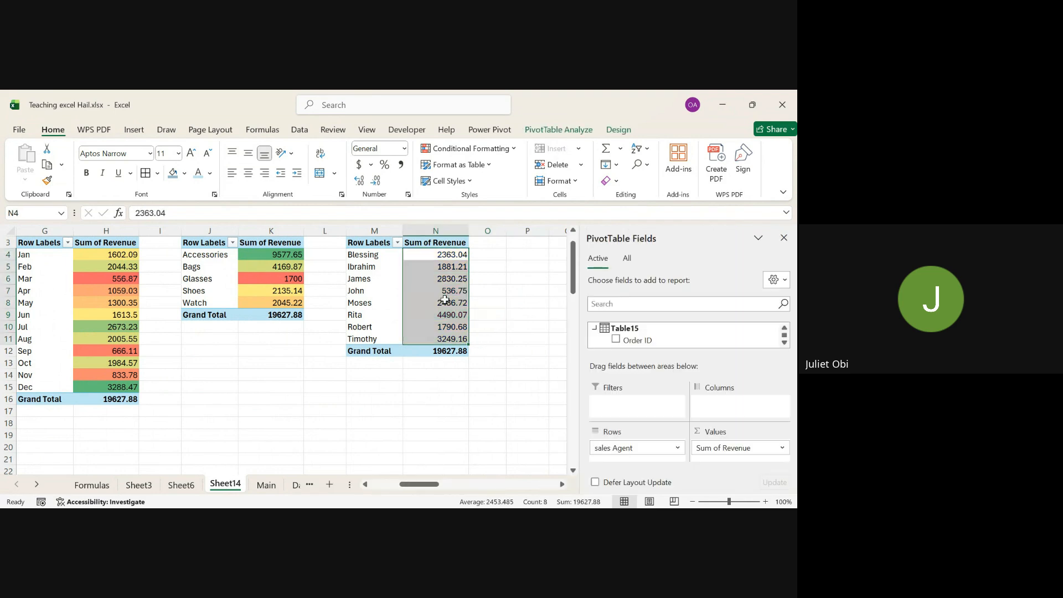
pyautogui.click(491, 302)
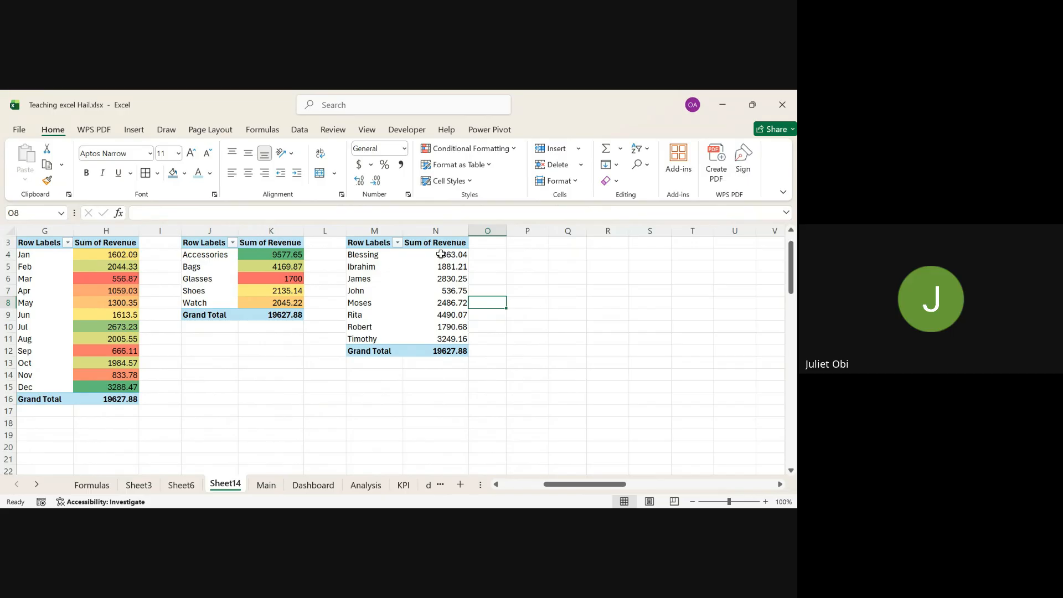
# Step: Reapply the green-yellow-red colour scale to the sales agent revenues in N4:N11
pyautogui.moveTo(441, 254); pyautogui.dragTo(446, 337)
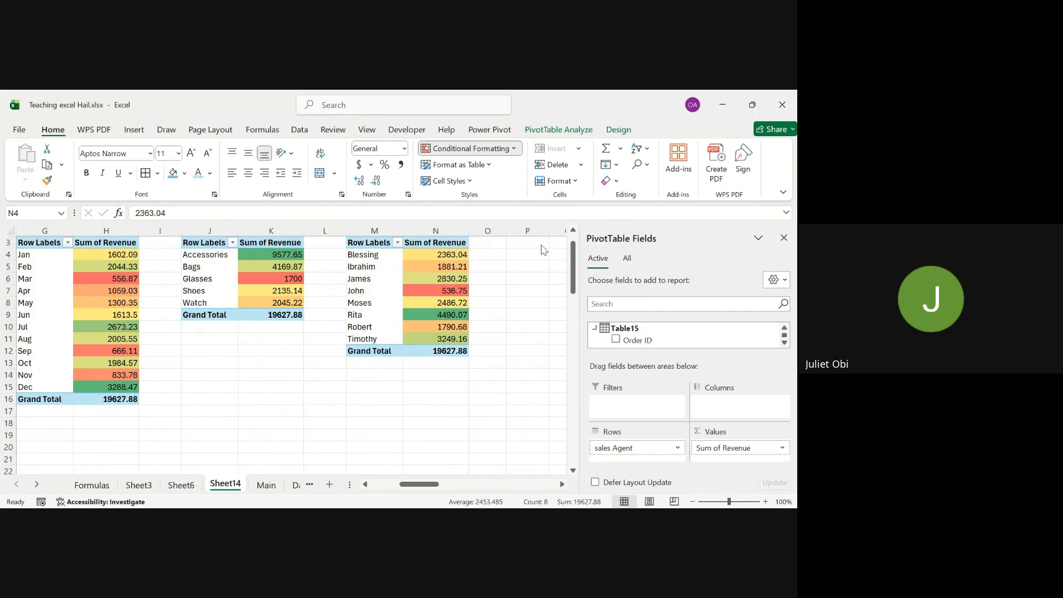
pyautogui.click(542, 249)
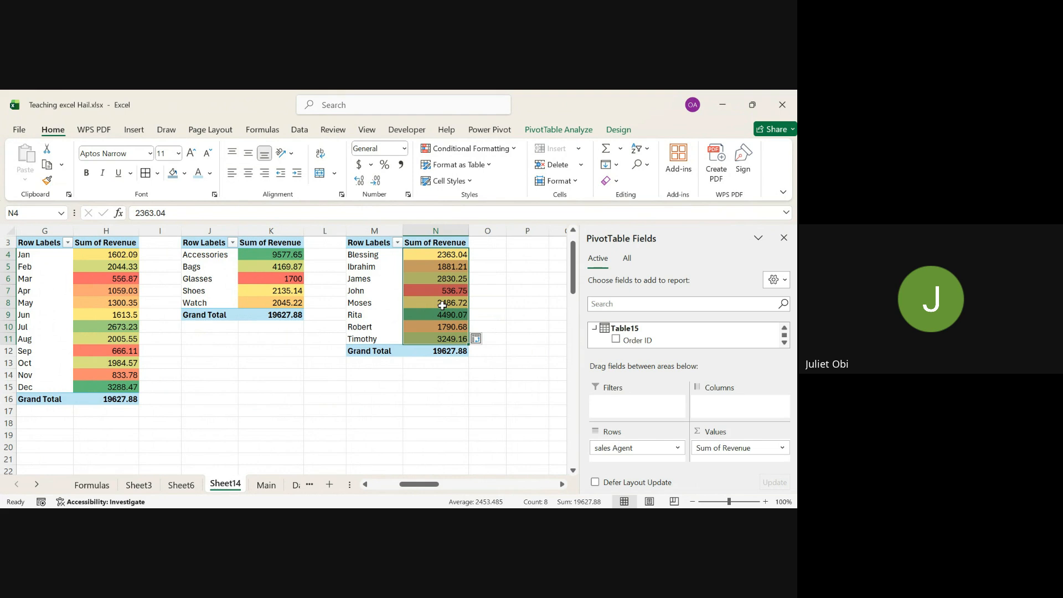
pyautogui.hscroll(-6, 442, 305)
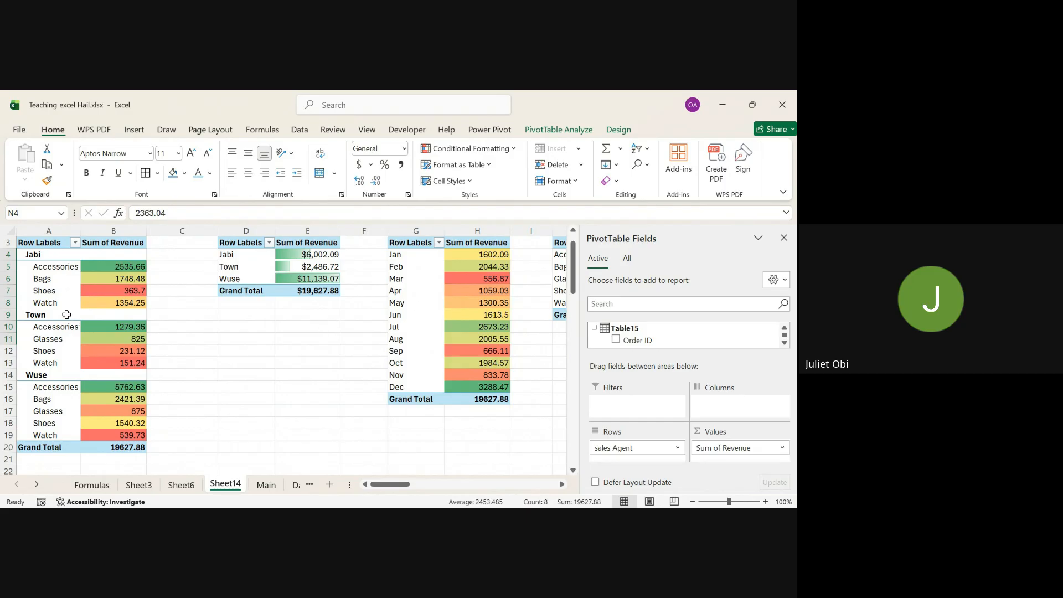
# Step: Open the recommended charts for the branch and product PivotTable, with the Accessories label in A5 selected
pyautogui.click(47, 270)
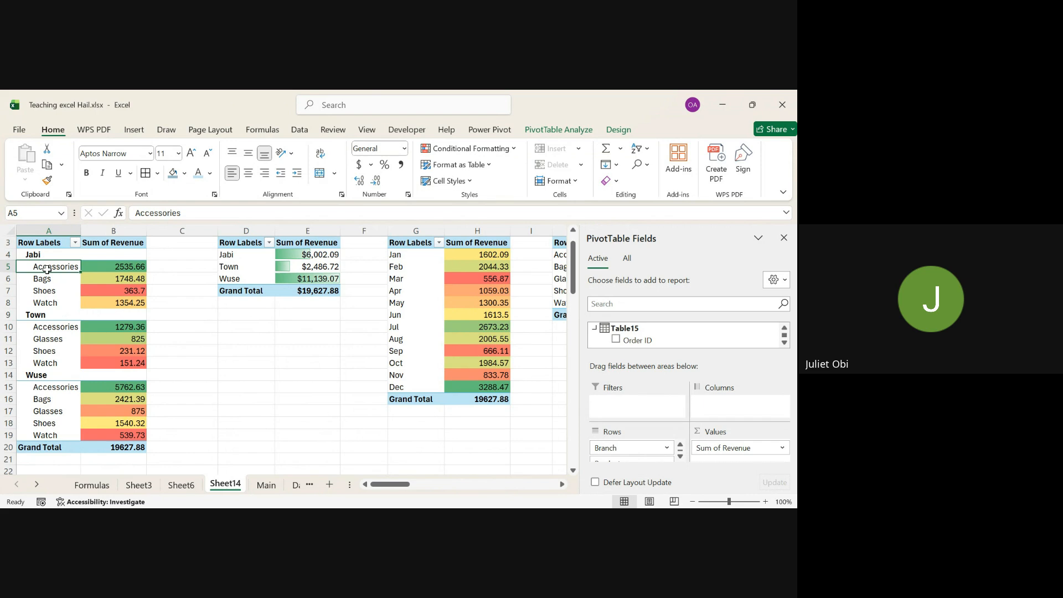
pyautogui.moveTo(47, 270); pyautogui.dragTo(179, 295)
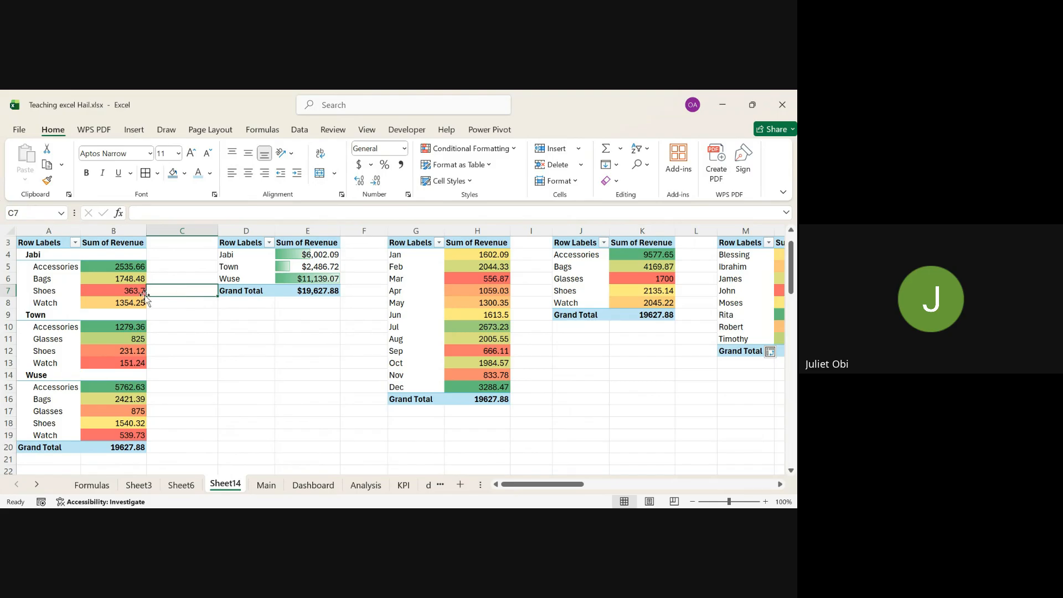
pyautogui.click(122, 293)
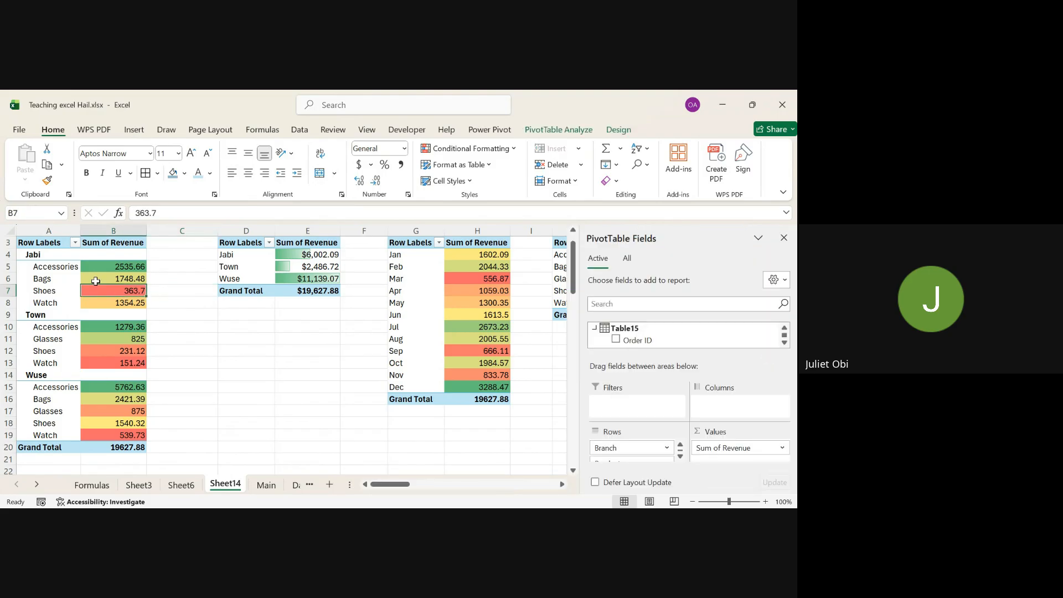
pyautogui.click(69, 267)
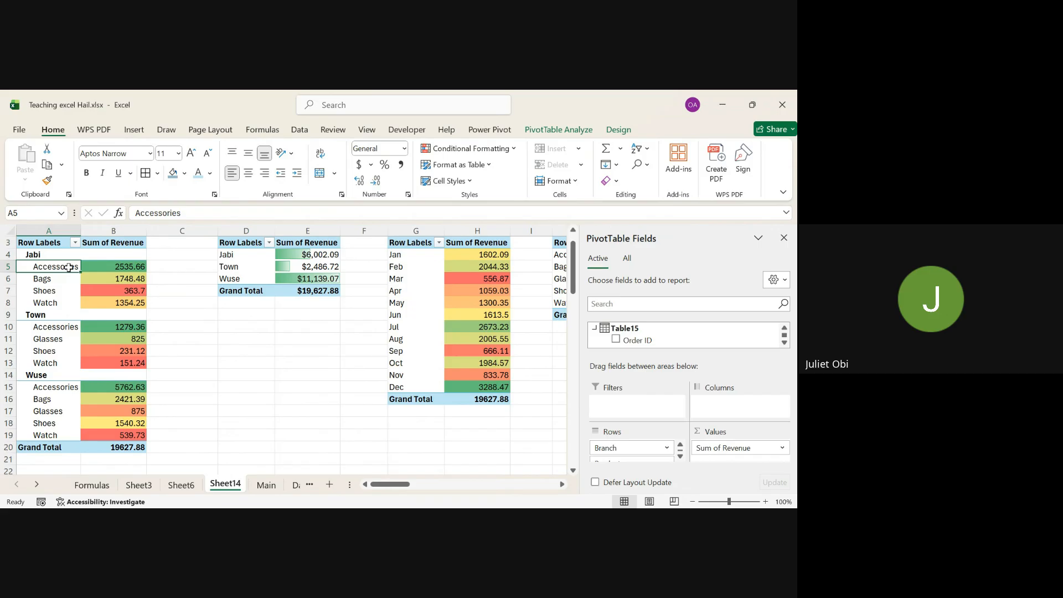
pyautogui.click(131, 132)
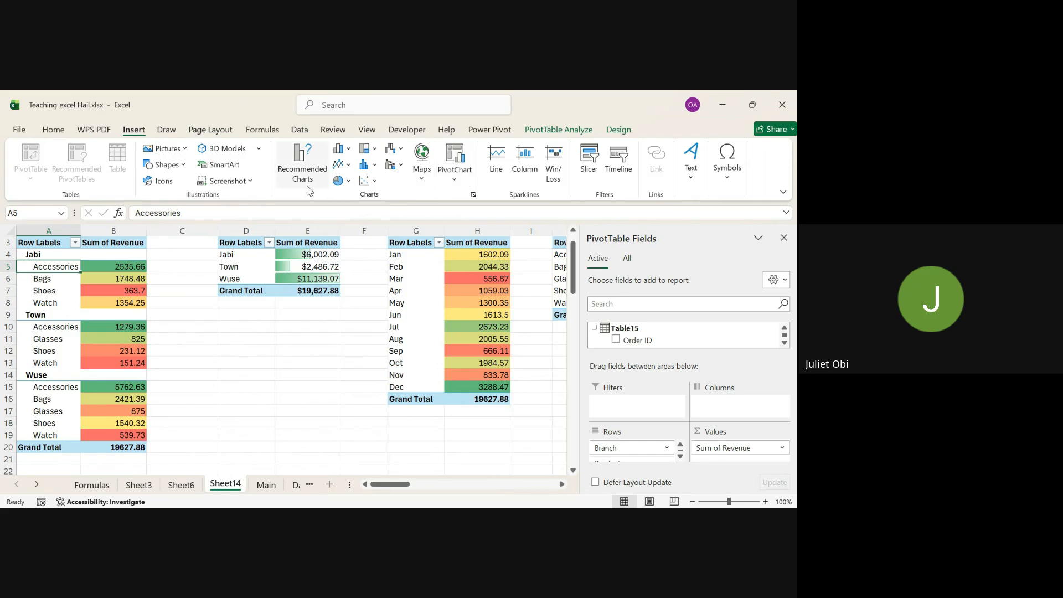
pyautogui.click(303, 166)
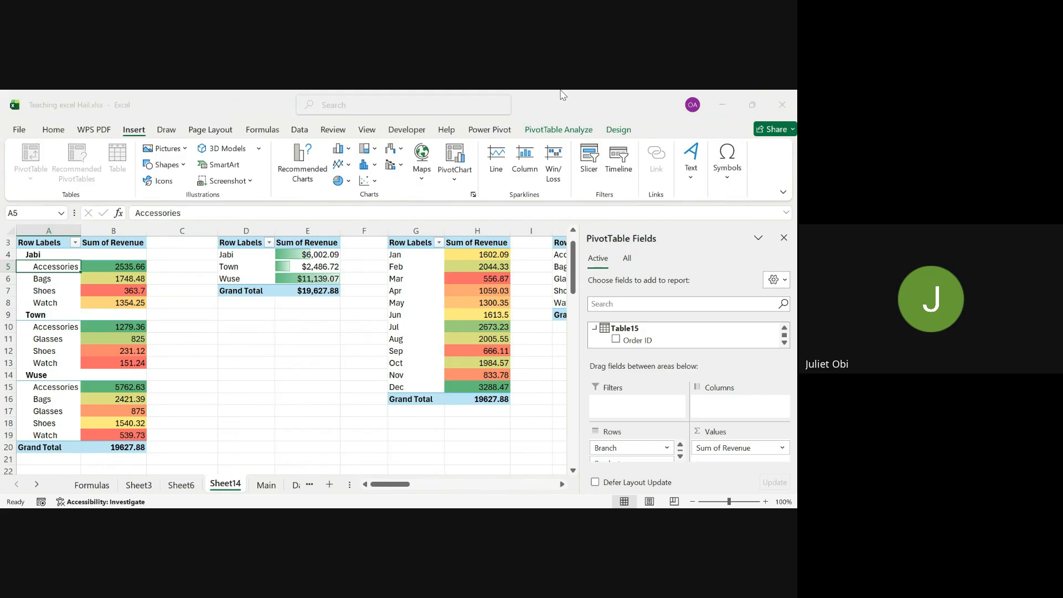
# Step: Switch to the Google Meet call and stop sharing the entire screen
pyautogui.click(589, 121)
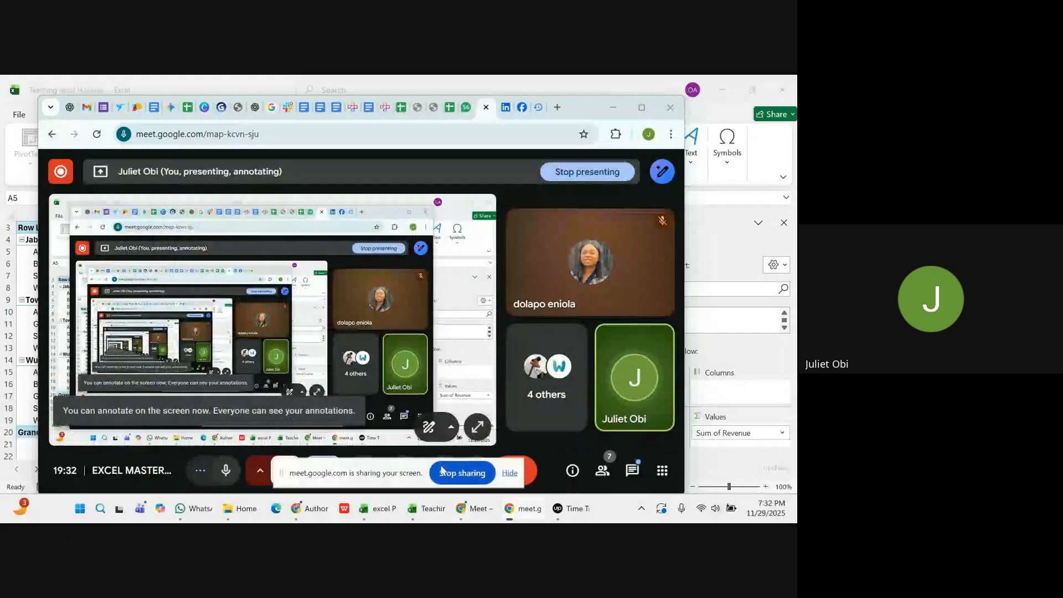
pyautogui.click(444, 474)
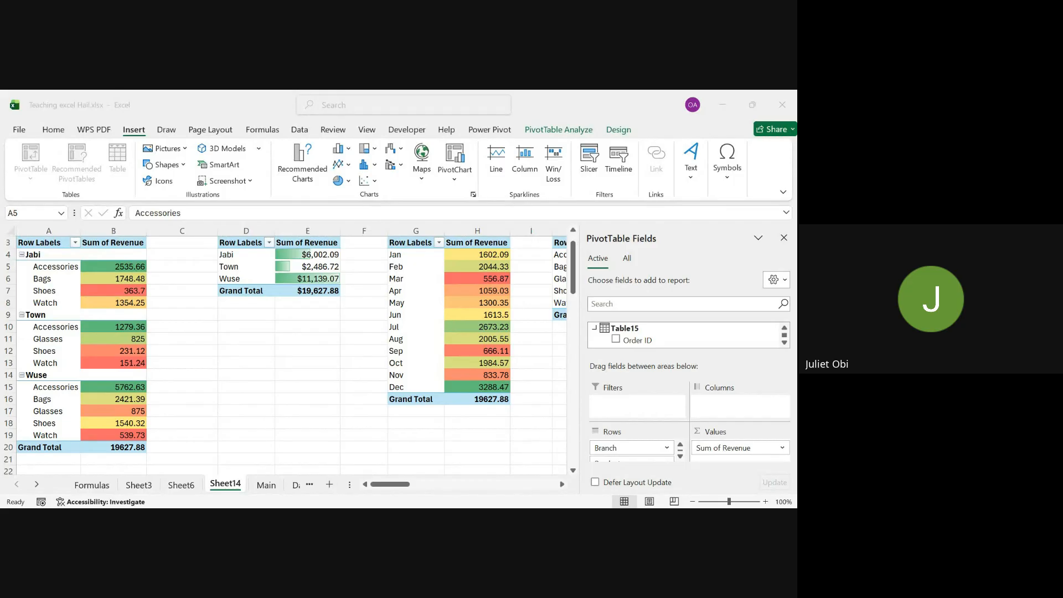
# Step: Switch back to the Excel workbook and insert a clustered bar PivotChart of revenue by branch and product
pyautogui.hotkey('alt', 'Tab')
pyautogui.scroll(1, 396, 410)
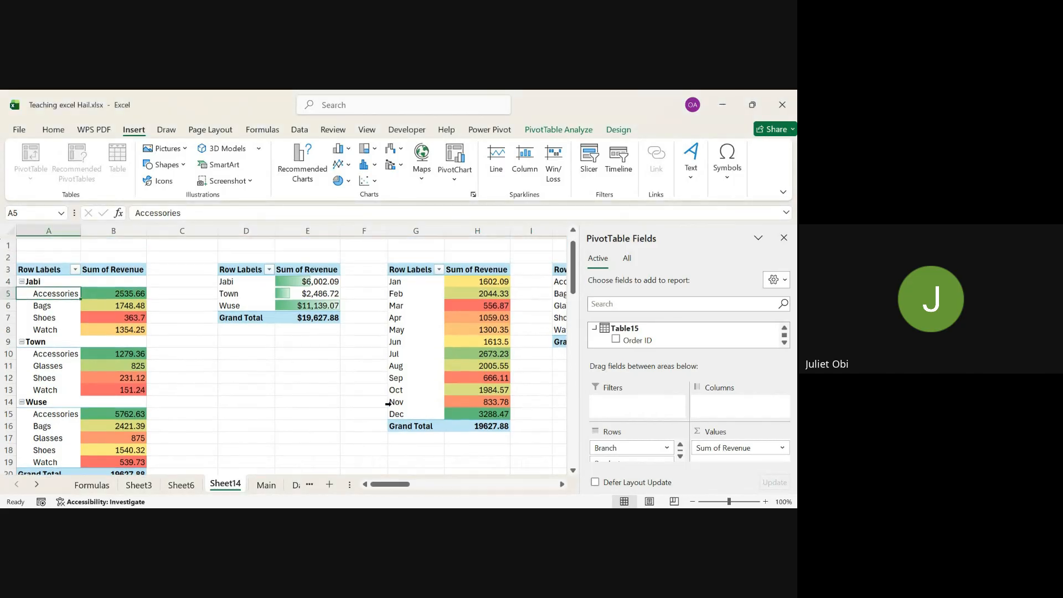
pyautogui.click(303, 176)
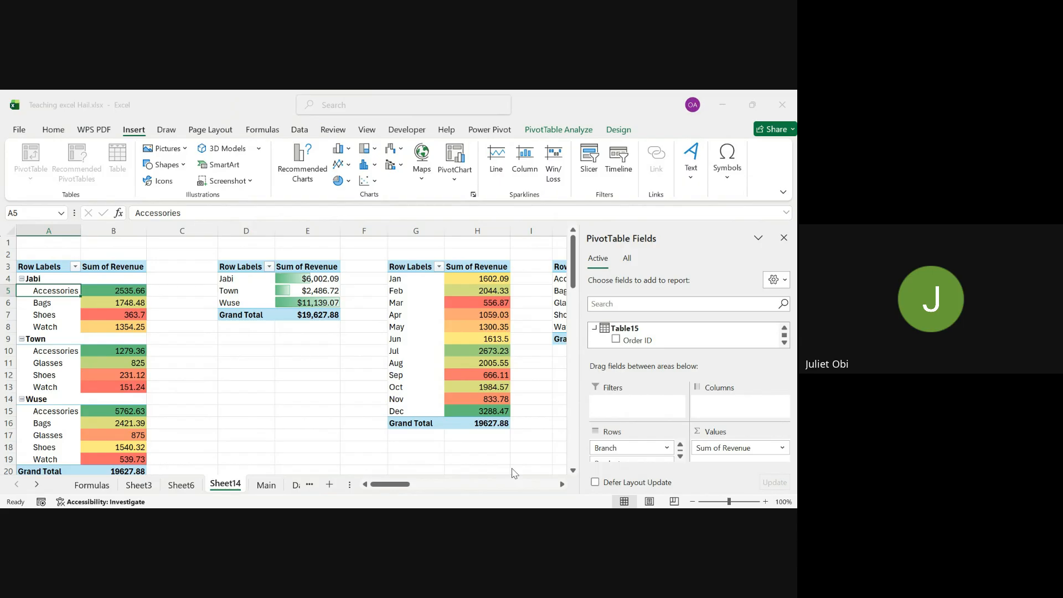
pyautogui.hotkey('alt', 'F1')
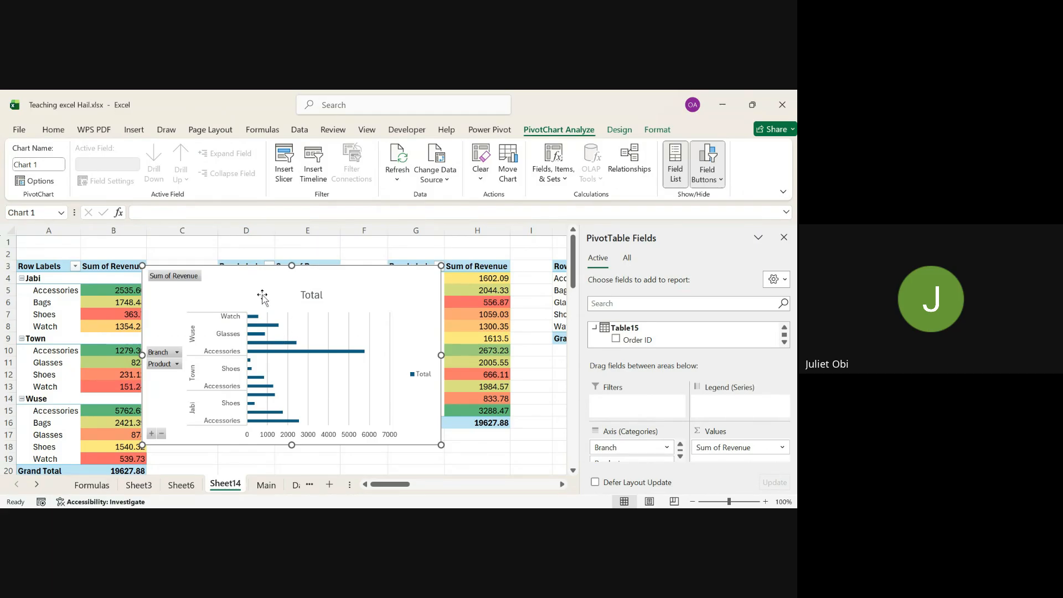
# Step: Move the bar chart below the branch and product PivotTable, with its upper edge at row 23 and starting in column A
pyautogui.click(574, 470)
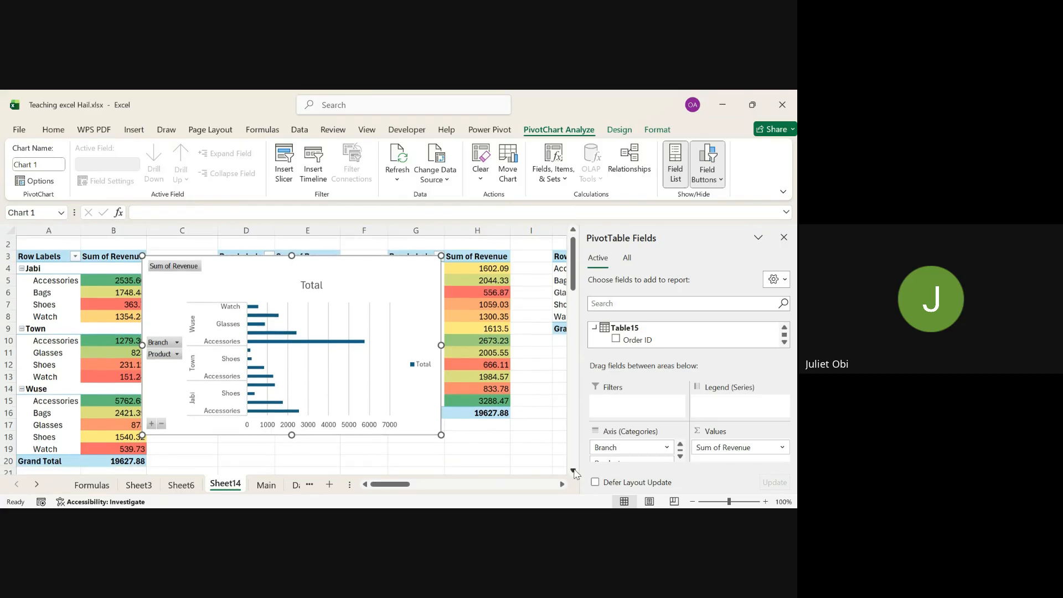
pyautogui.scroll(-2, 451, 314)
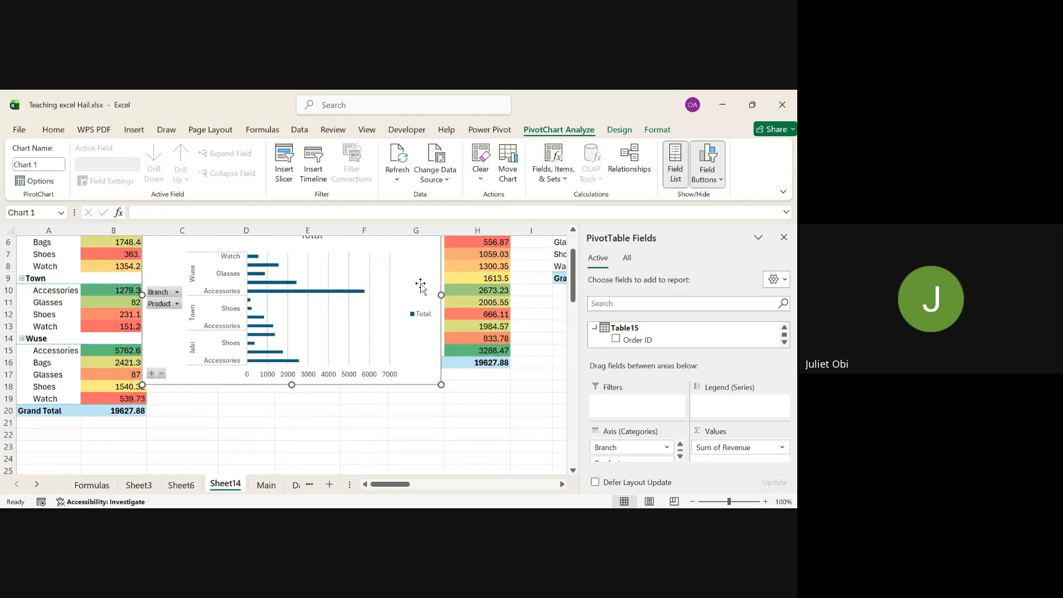
pyautogui.moveTo(421, 286); pyautogui.dragTo(246, 455)
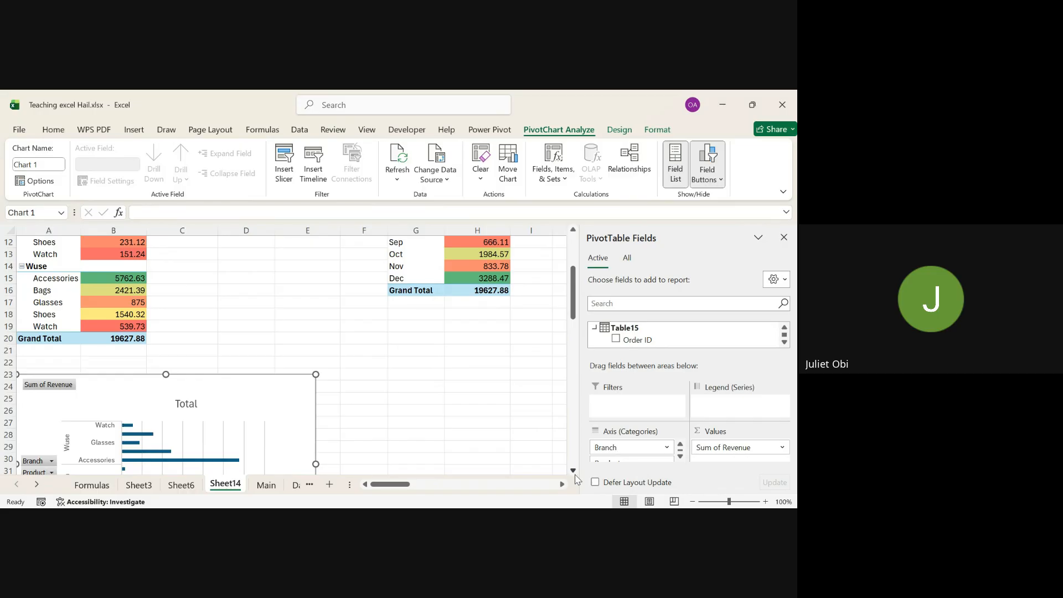
pyautogui.click(573, 471)
pyautogui.click(573, 471)
pyautogui.click(573, 471)
pyautogui.click(573, 470)
pyautogui.click(573, 470)
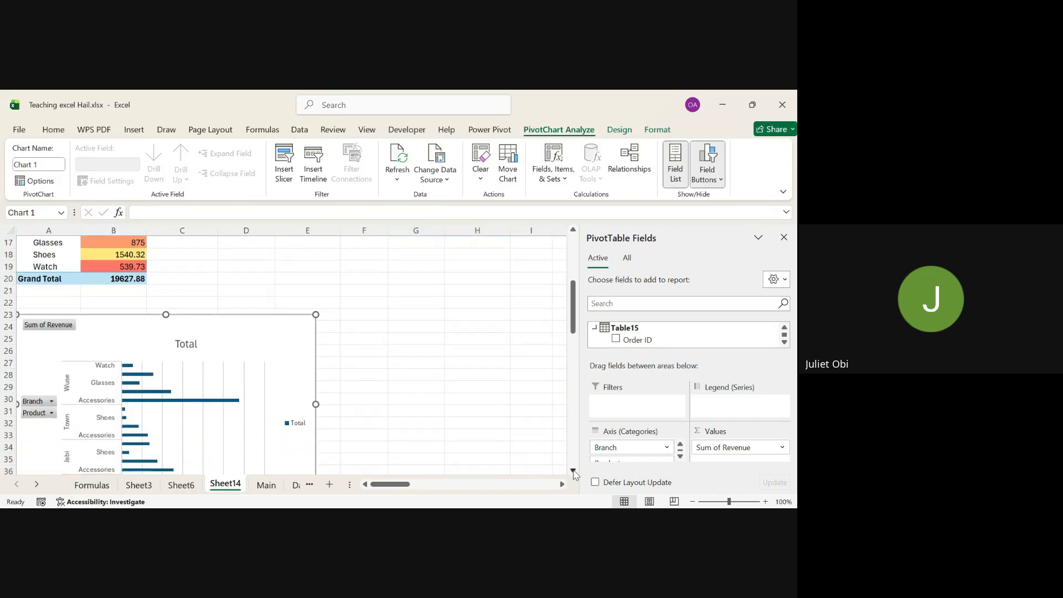
pyautogui.click(573, 470)
pyautogui.click(574, 471)
pyautogui.click(574, 471)
pyautogui.click(573, 470)
pyautogui.click(573, 471)
pyautogui.click(573, 470)
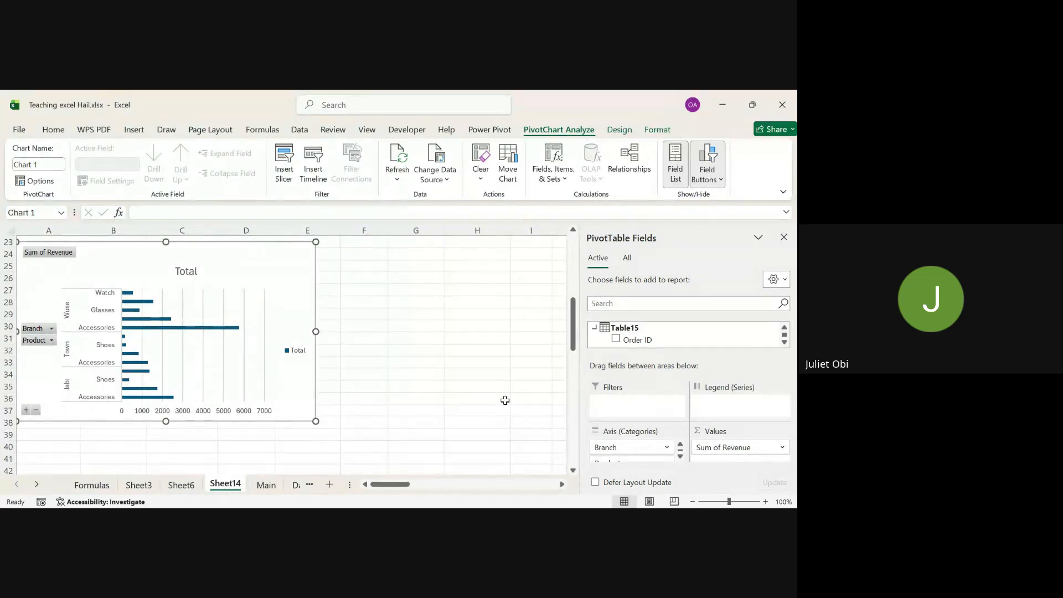
# Step: Insert a pie PivotChart from the recommended charts for the branch revenue PivotTable, with the Jabi label in D4 selected
pyautogui.scroll(2, 505, 400)
pyautogui.scroll(6, 505, 400)
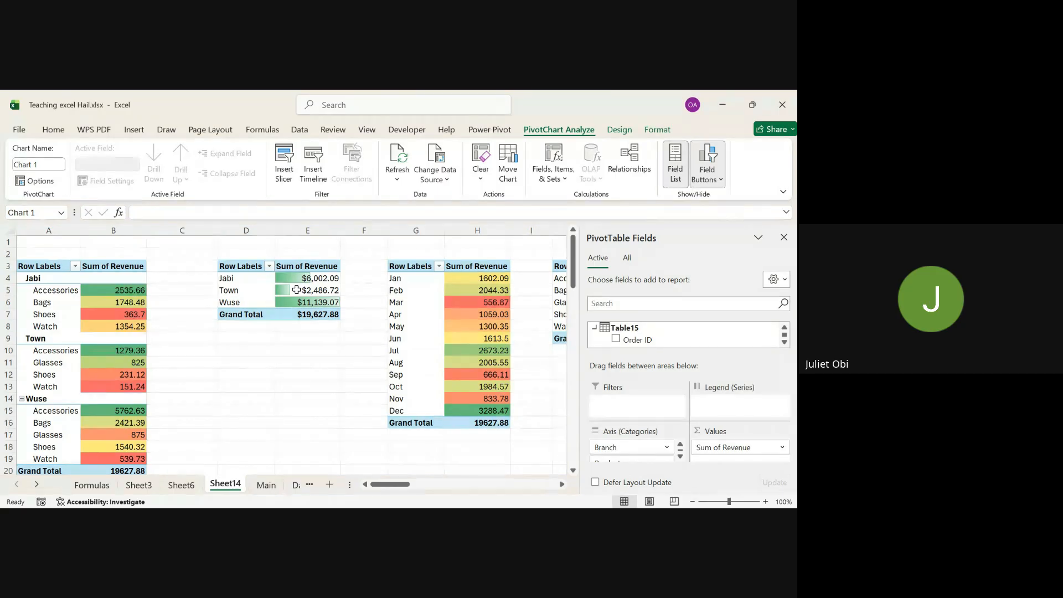
pyautogui.click(248, 279)
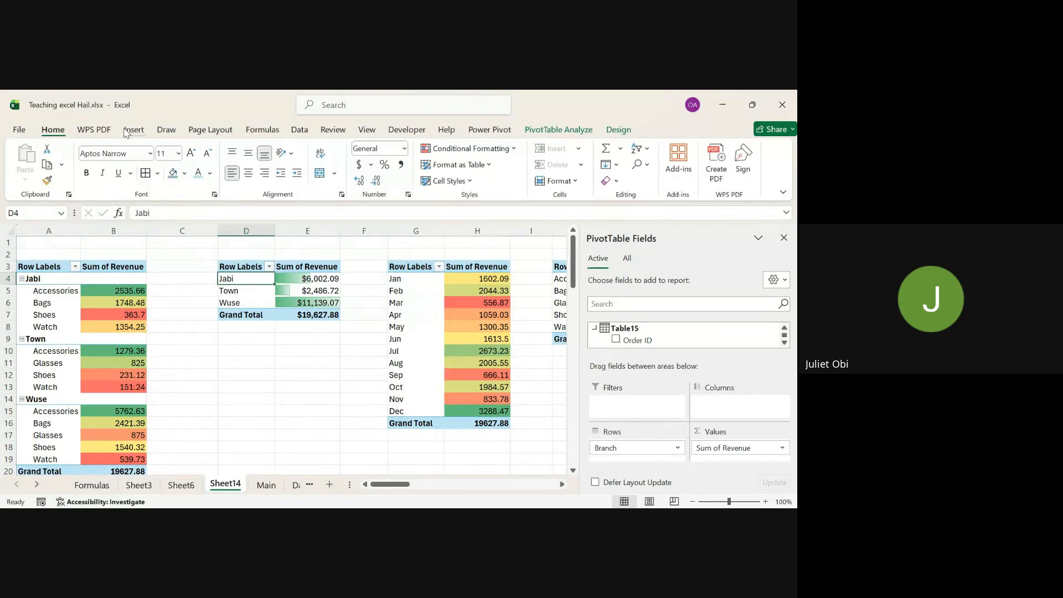
pyautogui.click(129, 132)
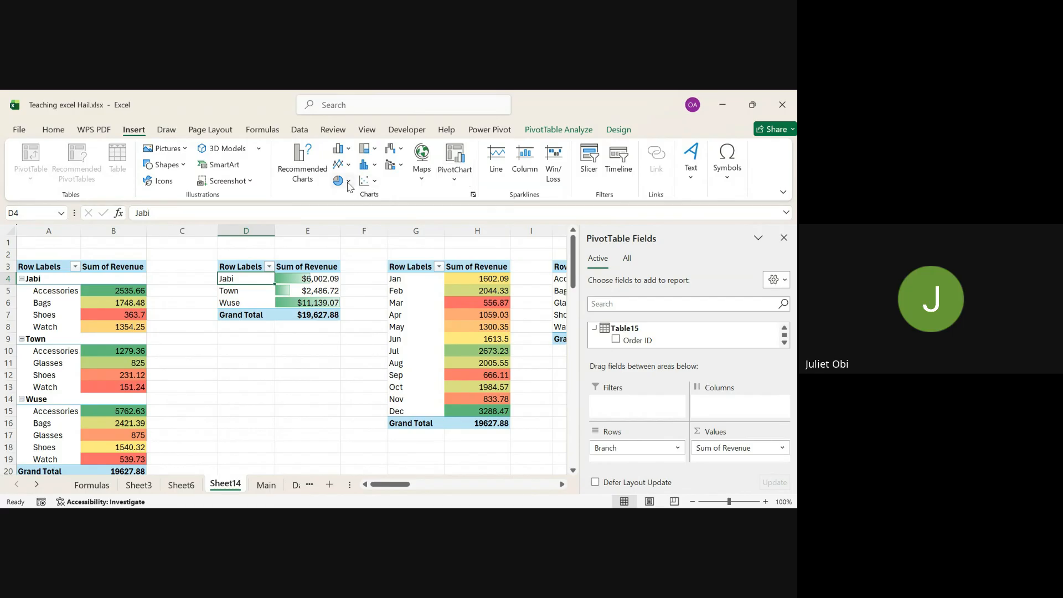
pyautogui.click(311, 172)
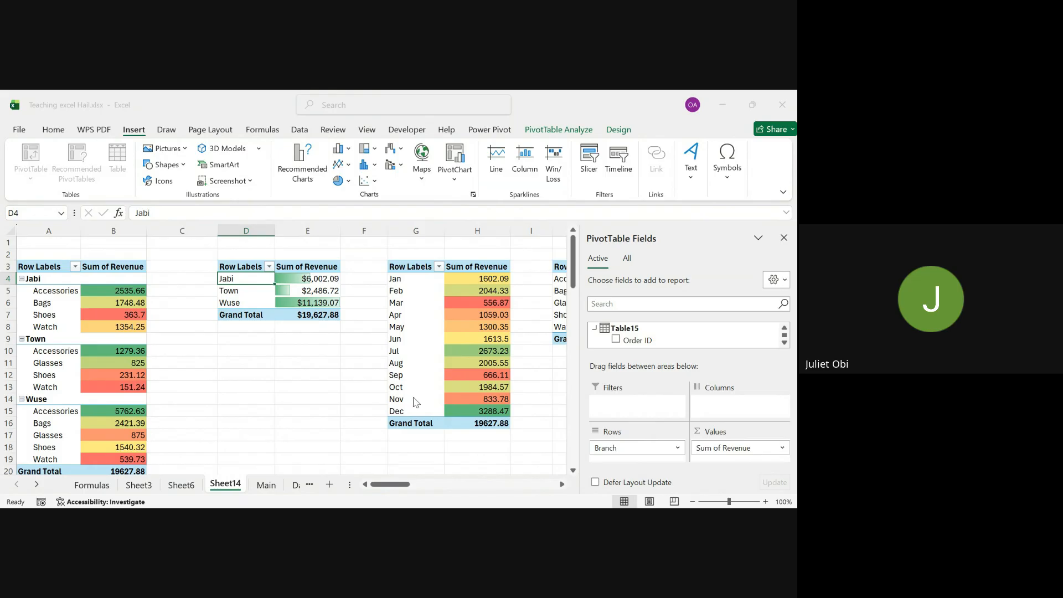
pyautogui.click(511, 468)
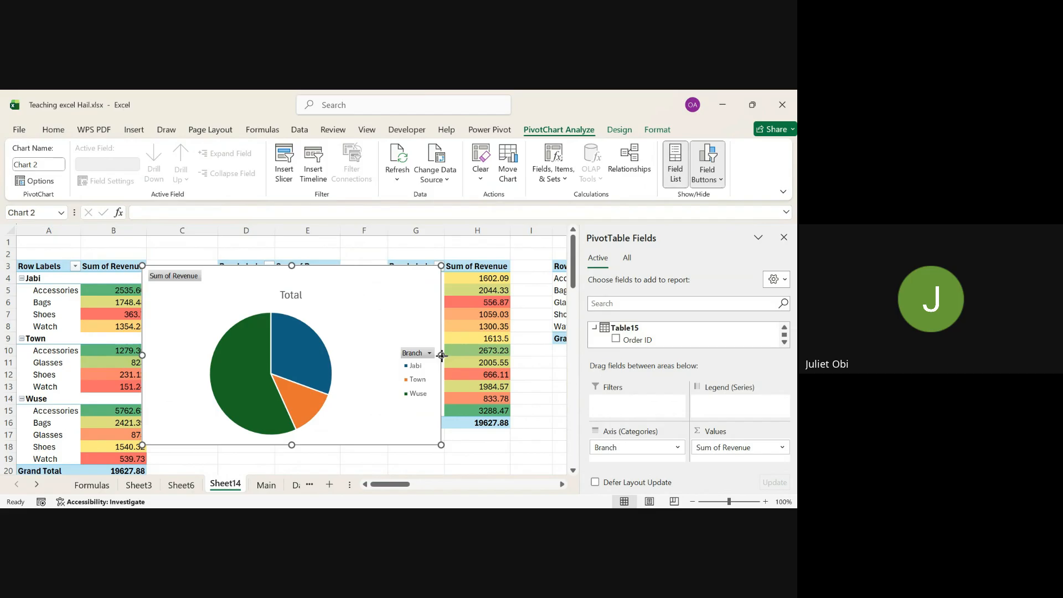
# Step: Narrow the branch pie chart and move it beside the bar chart, with its upper edge at about row 23
pyautogui.moveTo(441, 355); pyautogui.dragTo(397, 355)
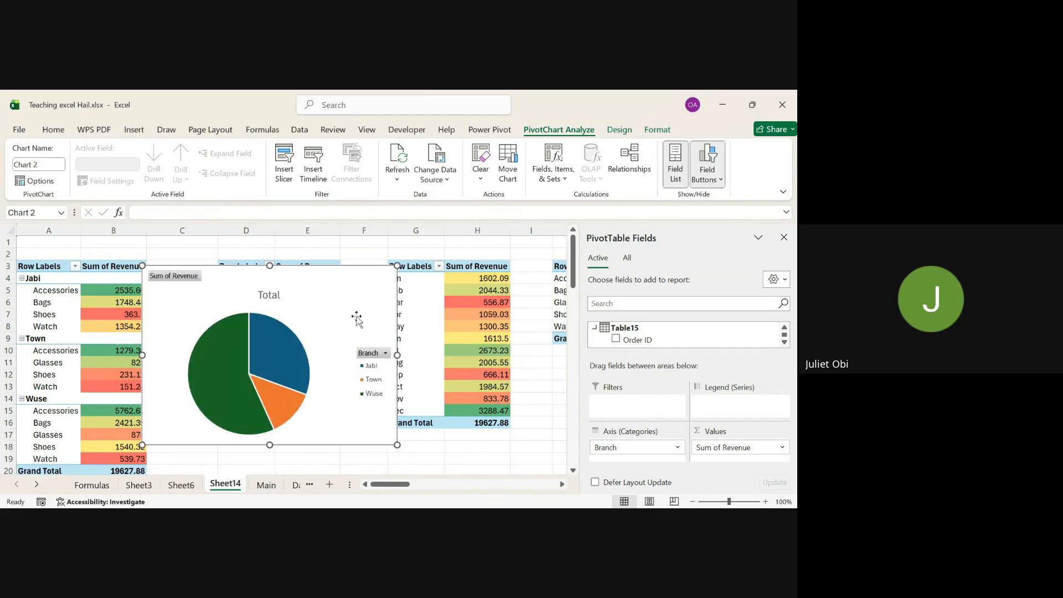
pyautogui.moveTo(354, 316); pyautogui.dragTo(390, 451)
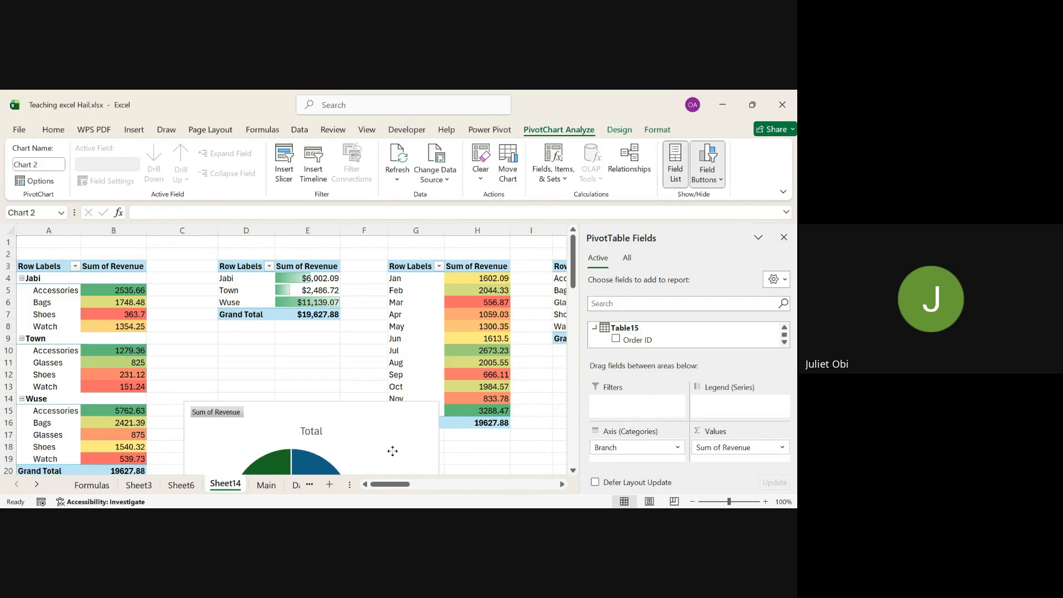
pyautogui.scroll(-5, 366, 354)
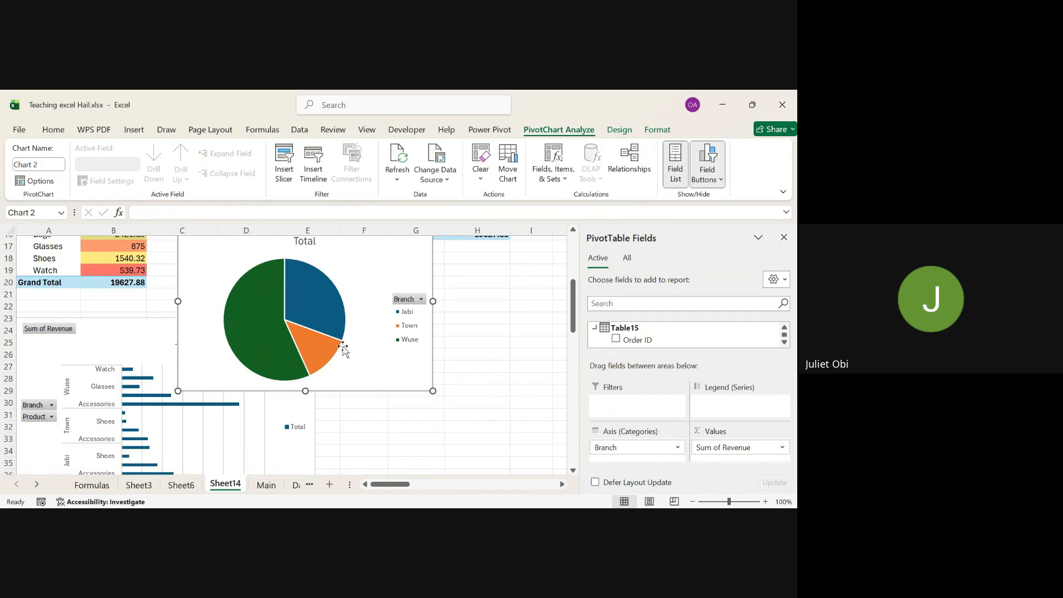
pyautogui.moveTo(360, 322); pyautogui.dragTo(500, 427)
# Step: Insert a line PivotChart from the recommended charts for the monthly revenue PivotTable, with the Jan label in G4 selected
pyautogui.scroll(5, 485, 286)
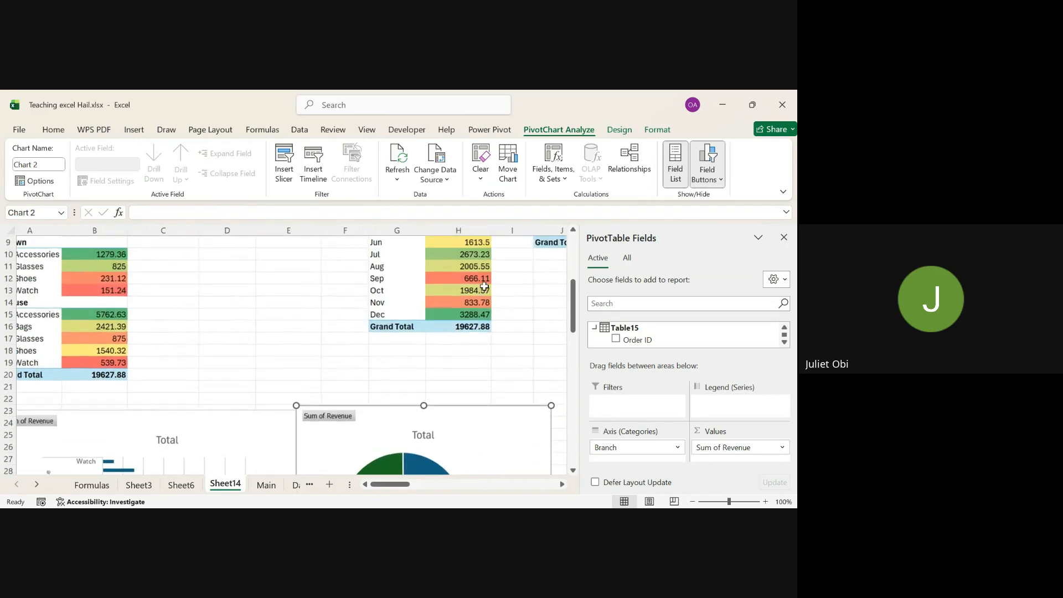
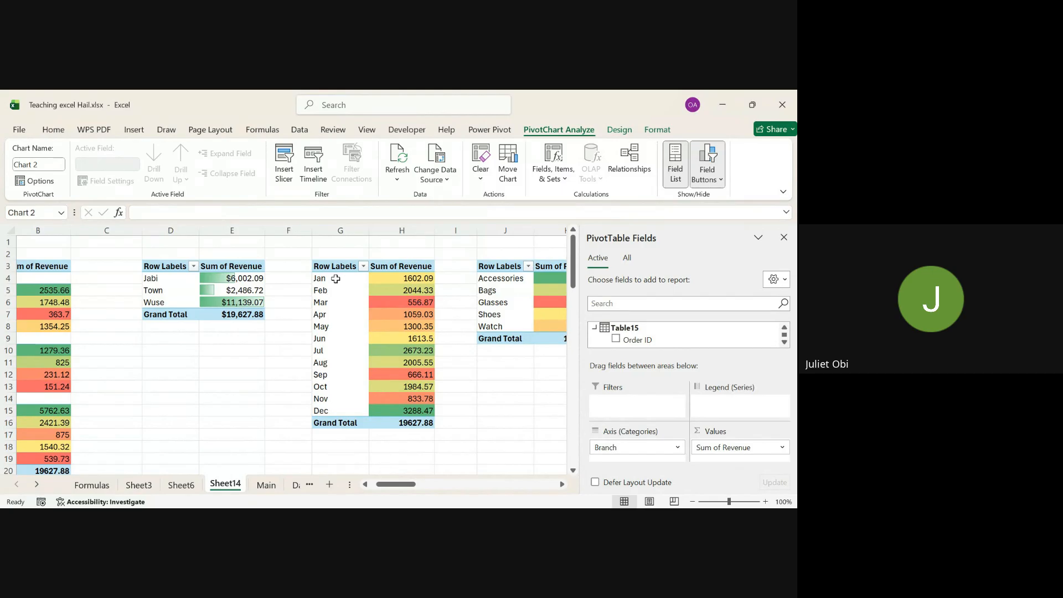
pyautogui.click(339, 279)
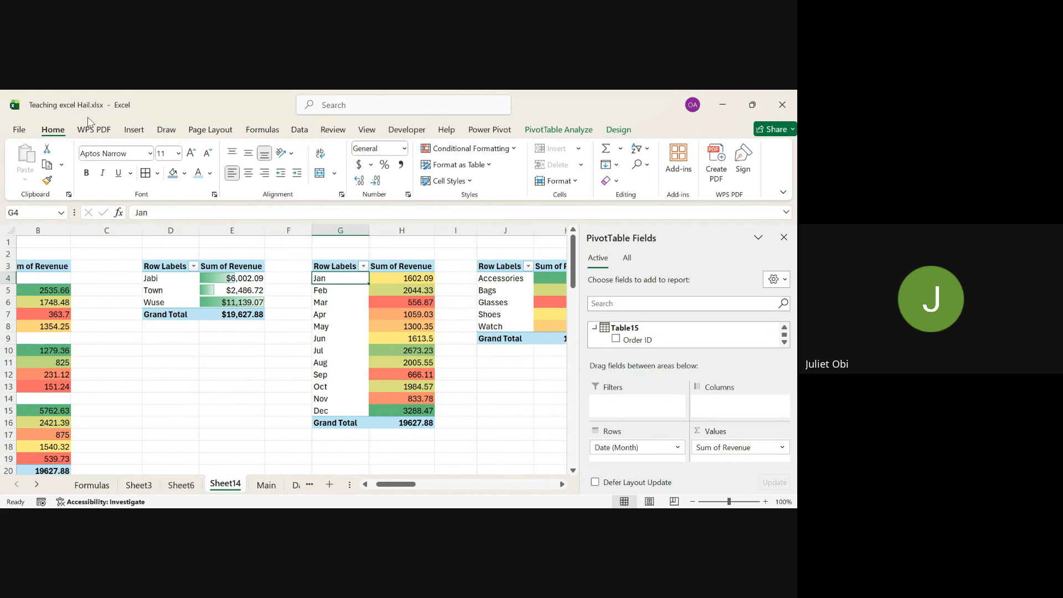
pyautogui.click(137, 133)
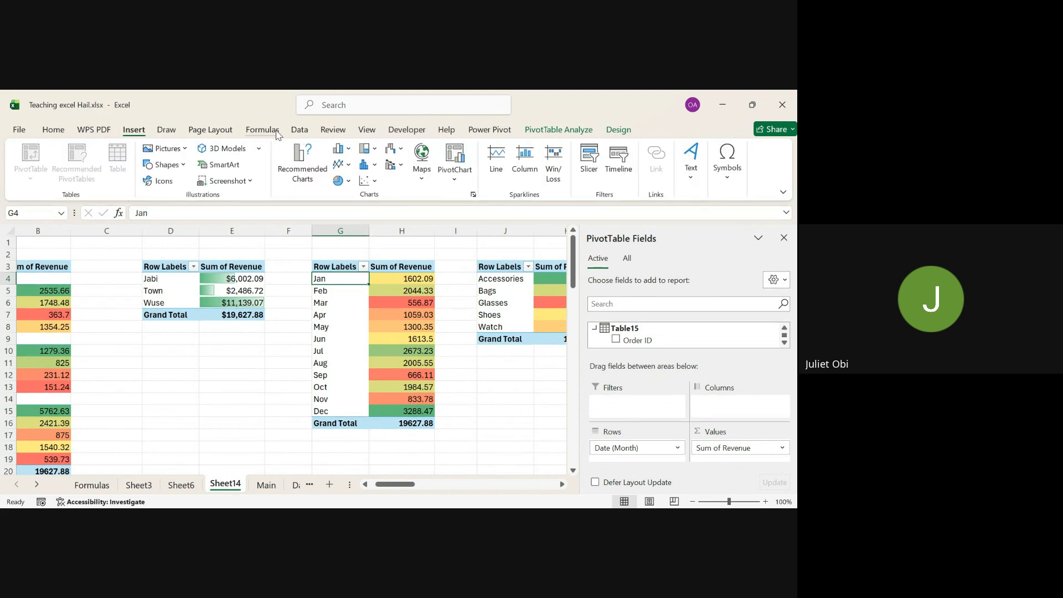
pyautogui.click(315, 177)
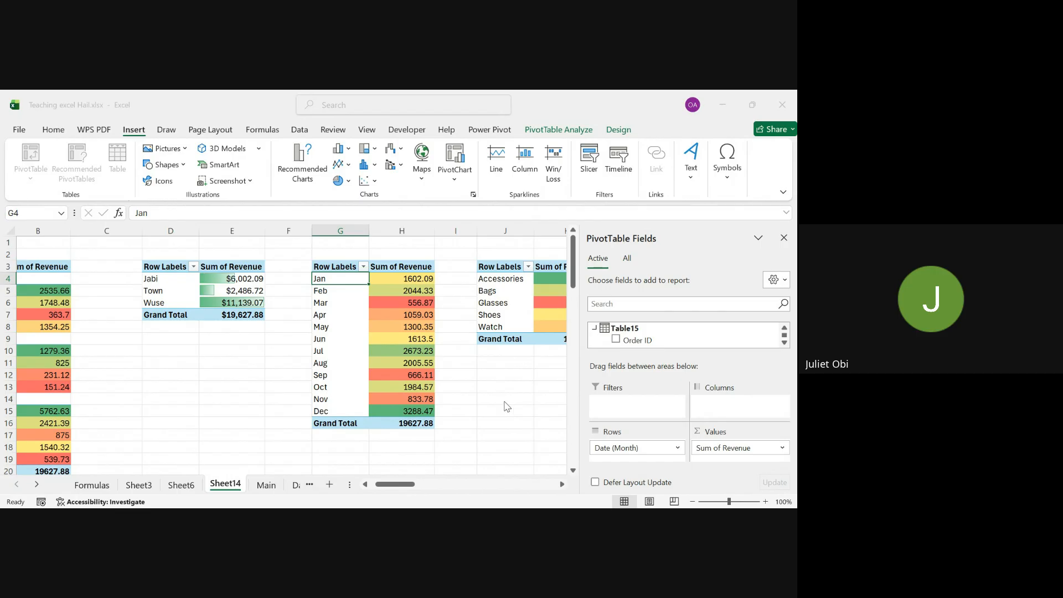
pyautogui.click(522, 469)
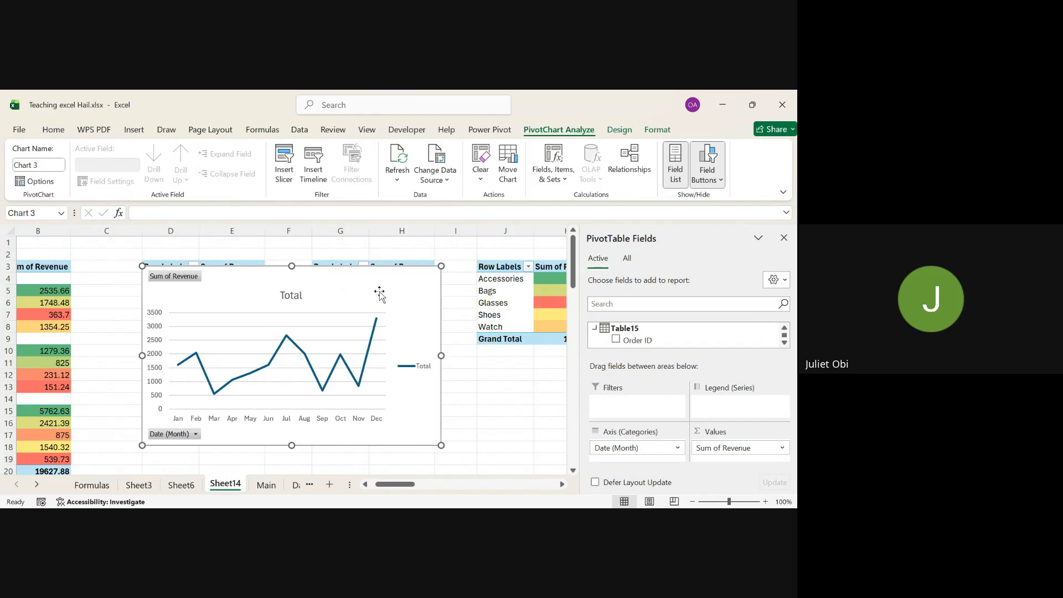
# Step: Move the monthly line chart down to about row 30 and narrow it from its left edge to clear the pie chart
pyautogui.moveTo(380, 294); pyautogui.dragTo(463, 467)
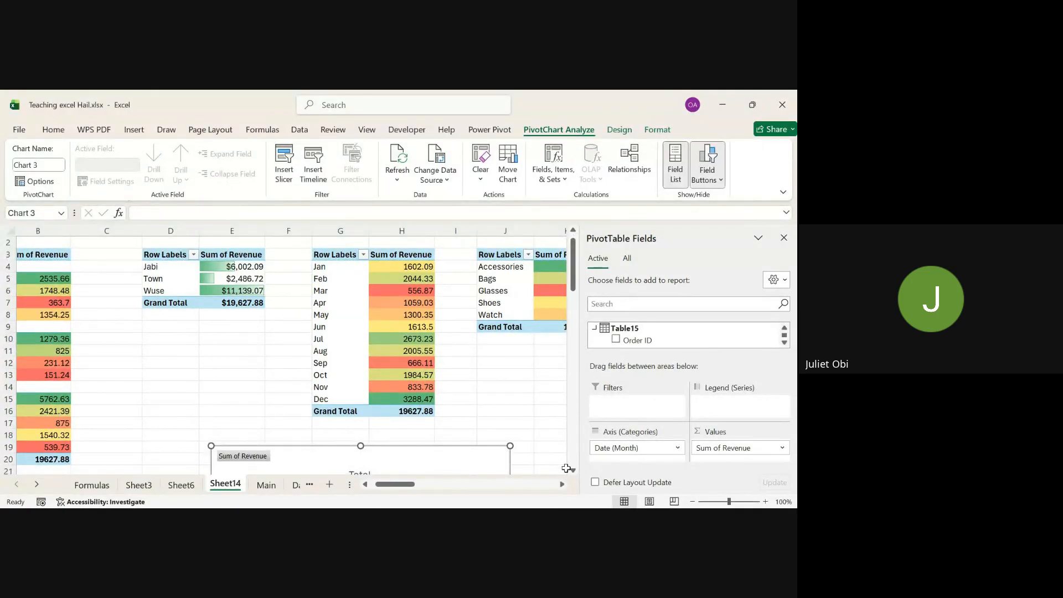
pyautogui.click(573, 470)
pyautogui.scroll(-4, 575, 474)
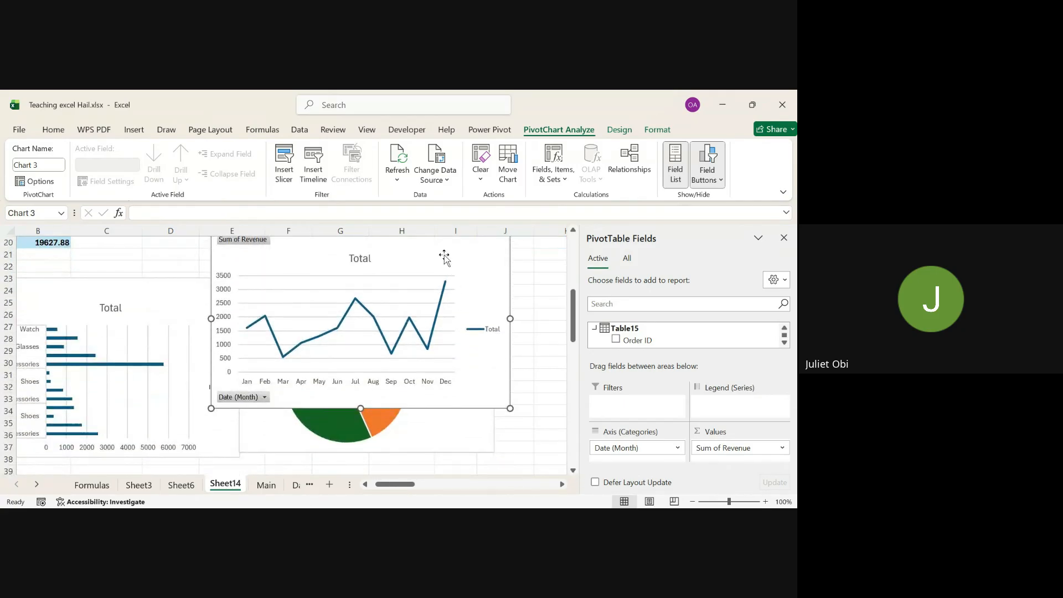
pyautogui.moveTo(443, 254); pyautogui.dragTo(554, 390)
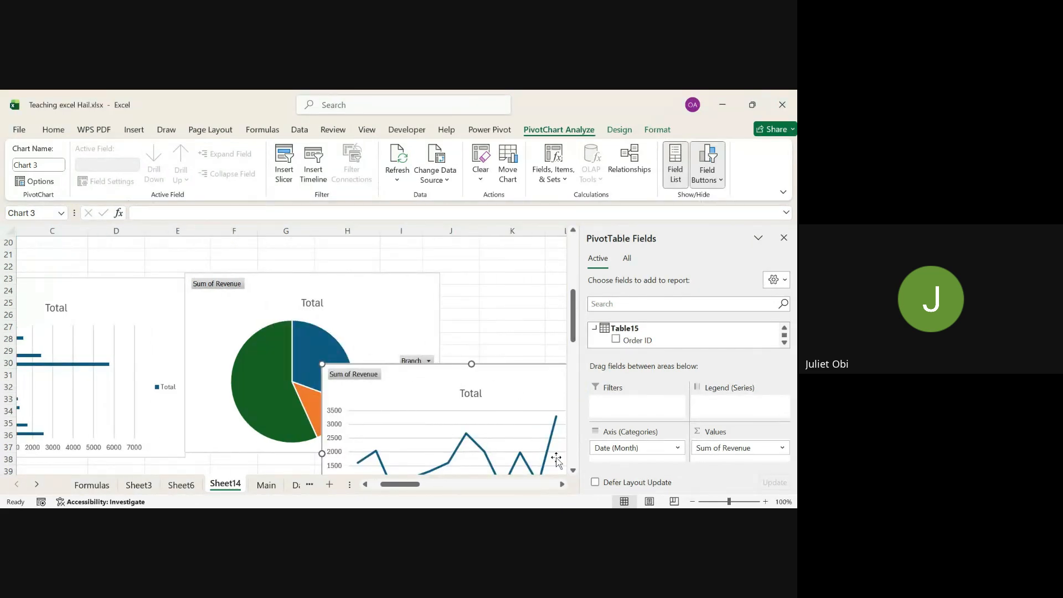
pyautogui.scroll(-2, 576, 475)
pyautogui.scroll(-2, 575, 475)
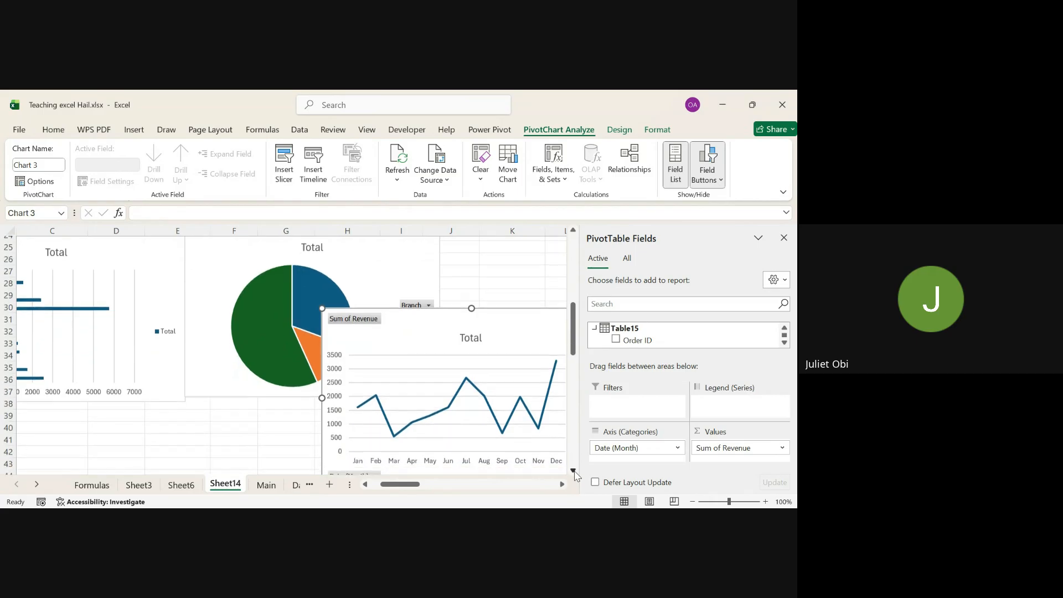
pyautogui.click(561, 484)
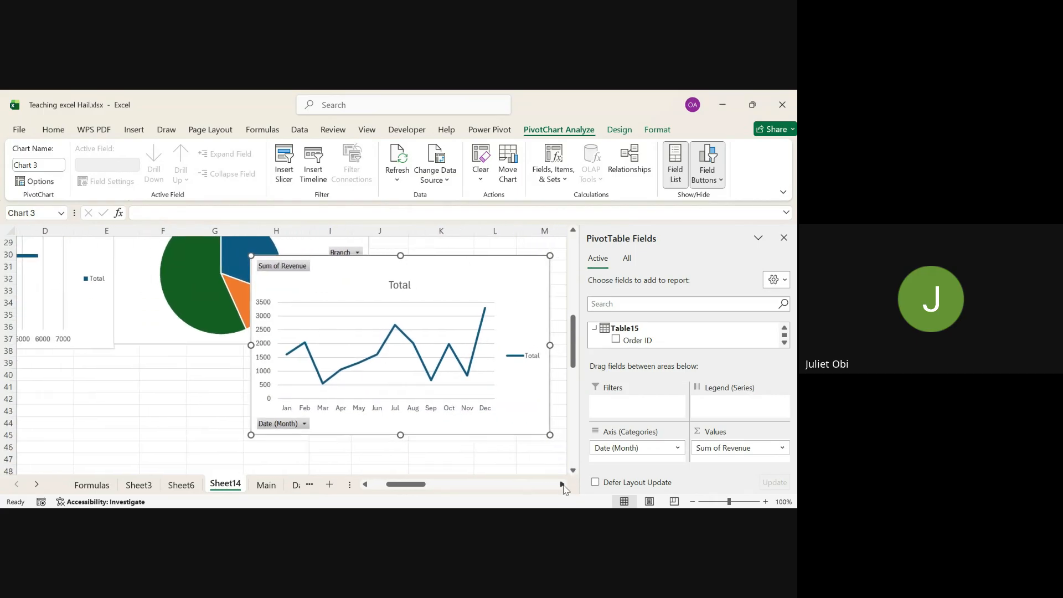
pyautogui.click(561, 484)
pyautogui.click(562, 485)
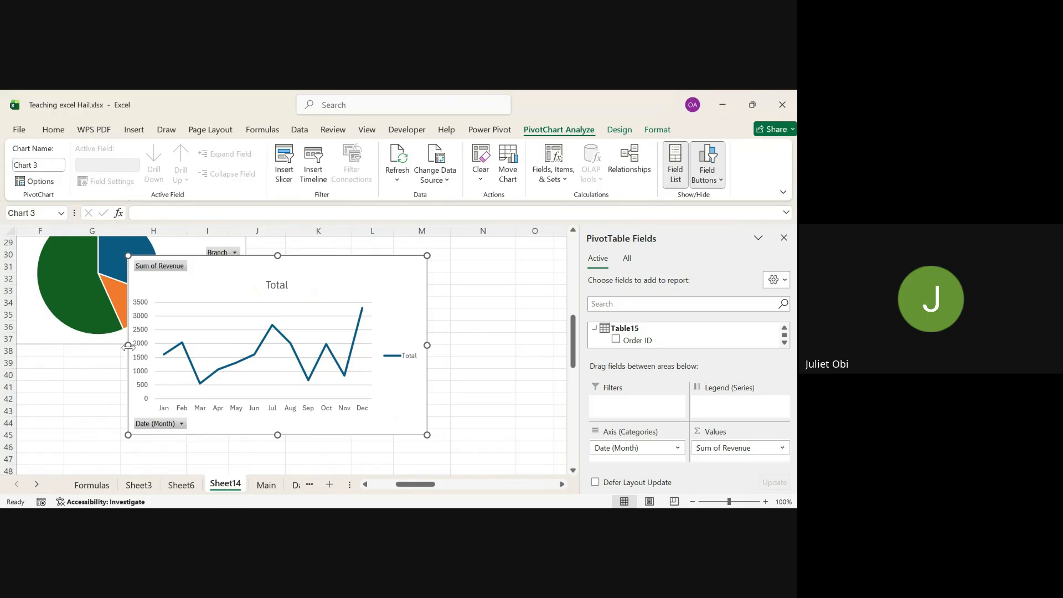
pyautogui.moveTo(128, 346); pyautogui.dragTo(259, 322)
# Step: Insert a clustered column PivotChart from the recommended charts for the product revenue PivotTable, with the Accessories label in J4 selected
pyautogui.scroll(9, 259, 322)
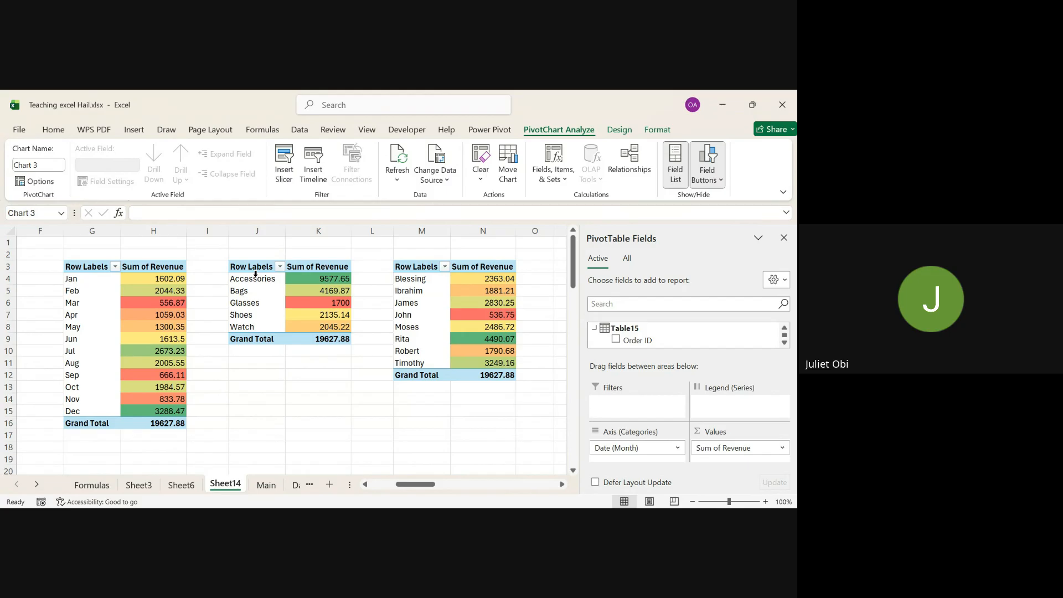
pyautogui.click(252, 276)
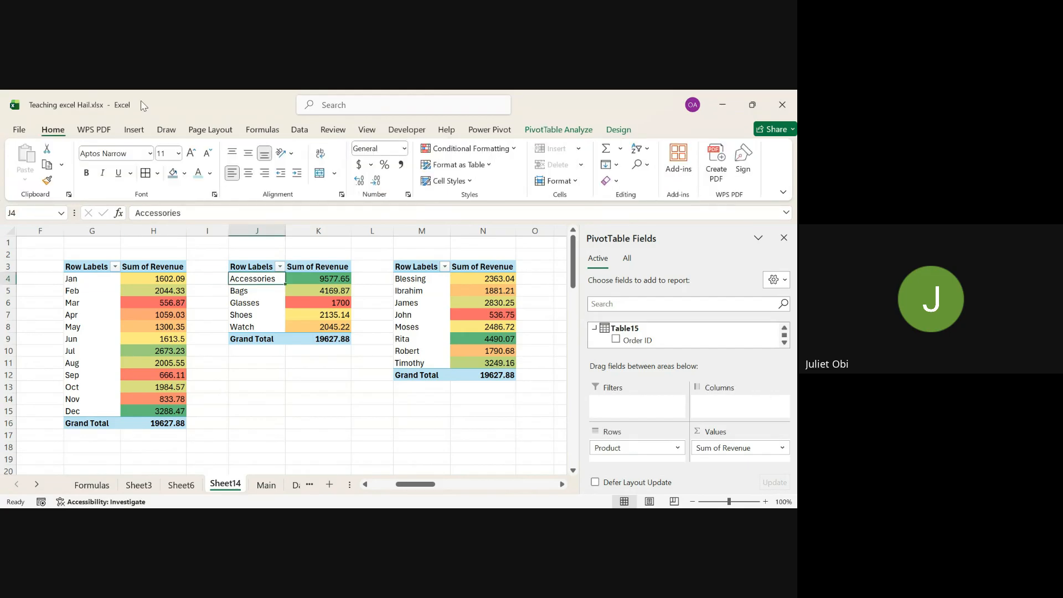
pyautogui.click(135, 131)
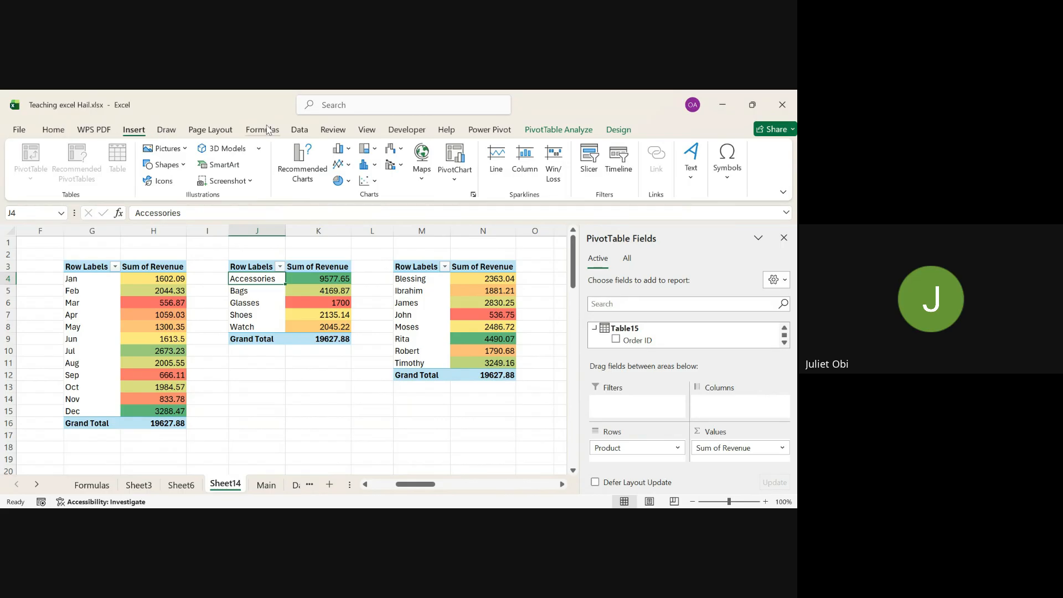
pyautogui.click(313, 175)
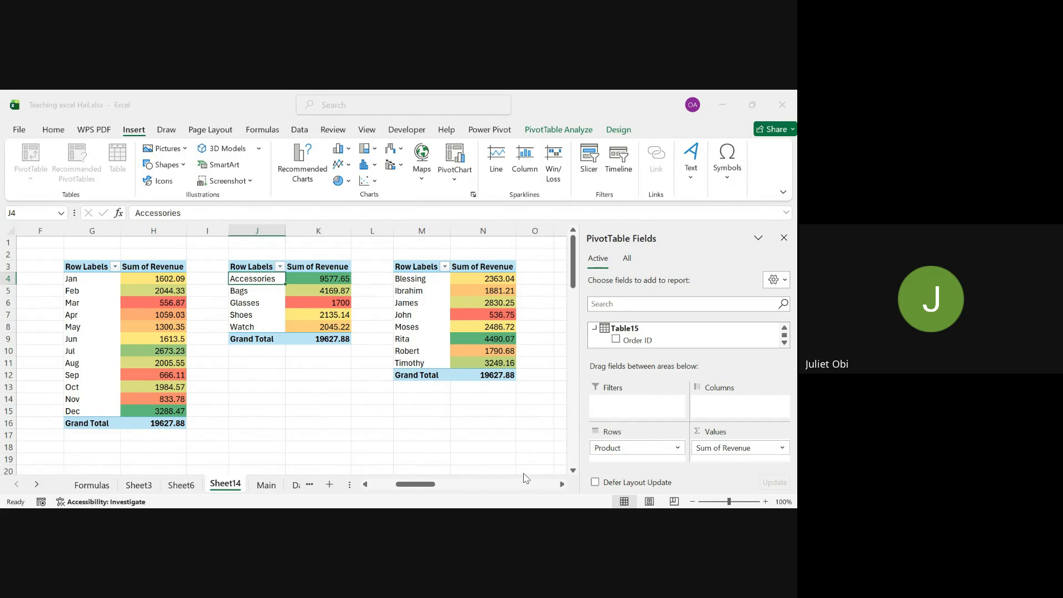
pyautogui.hotkey('alt', 'F1')
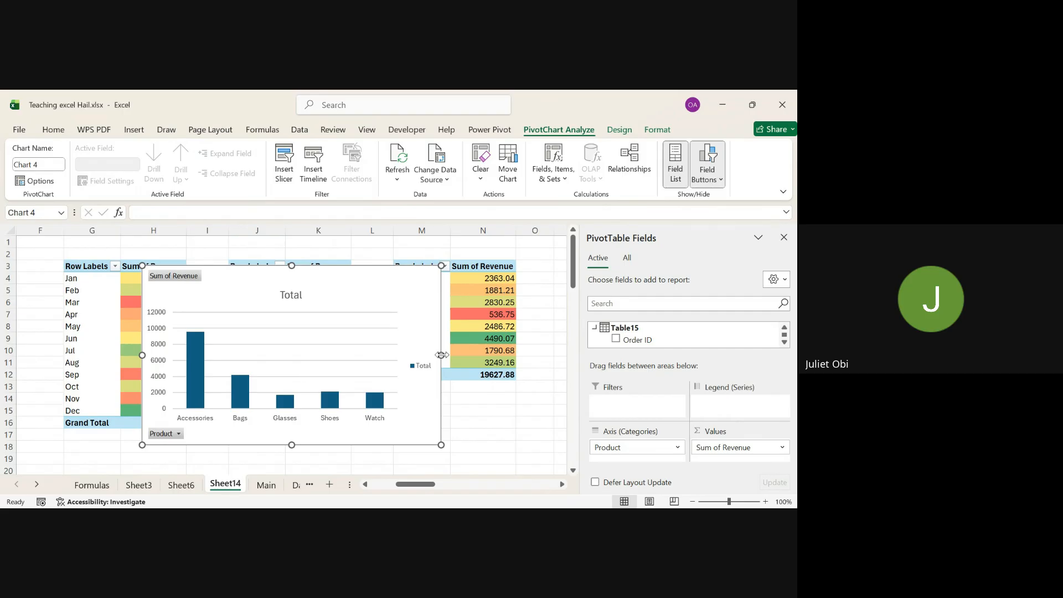
# Step: Narrow the product column chart and place it below the PivotTables, with its upper edge at about row 19
pyautogui.moveTo(441, 355); pyautogui.dragTo(381, 352)
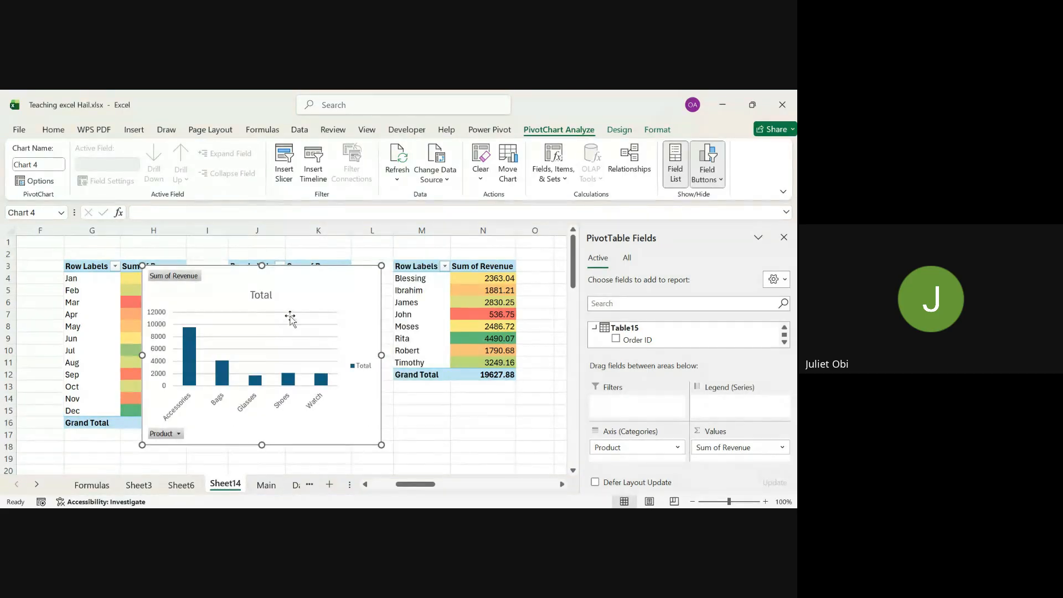
pyautogui.moveTo(297, 296); pyautogui.dragTo(478, 393)
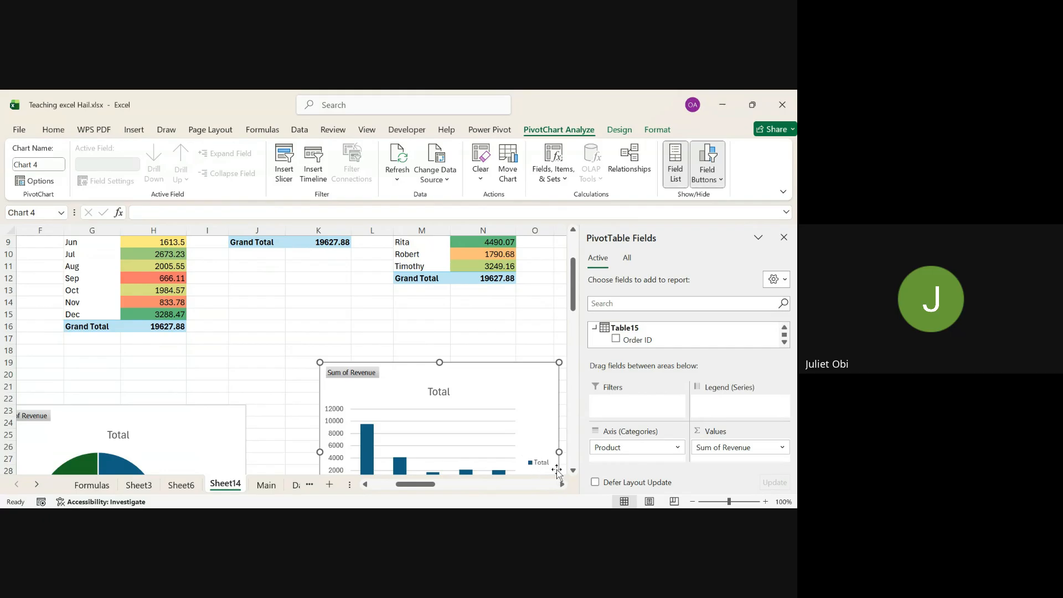
pyautogui.click(573, 470)
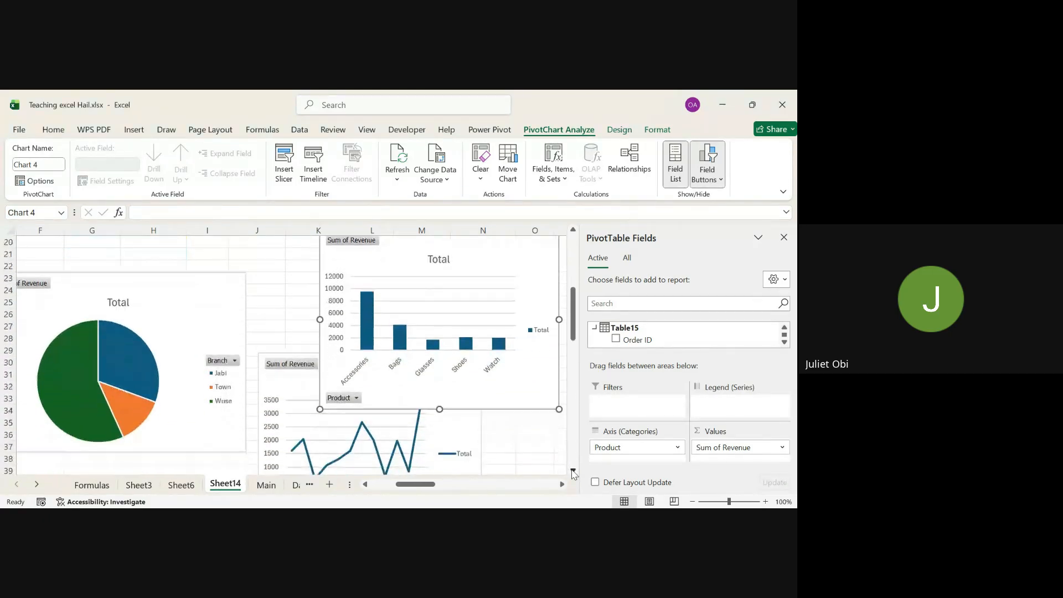
pyautogui.click(572, 470)
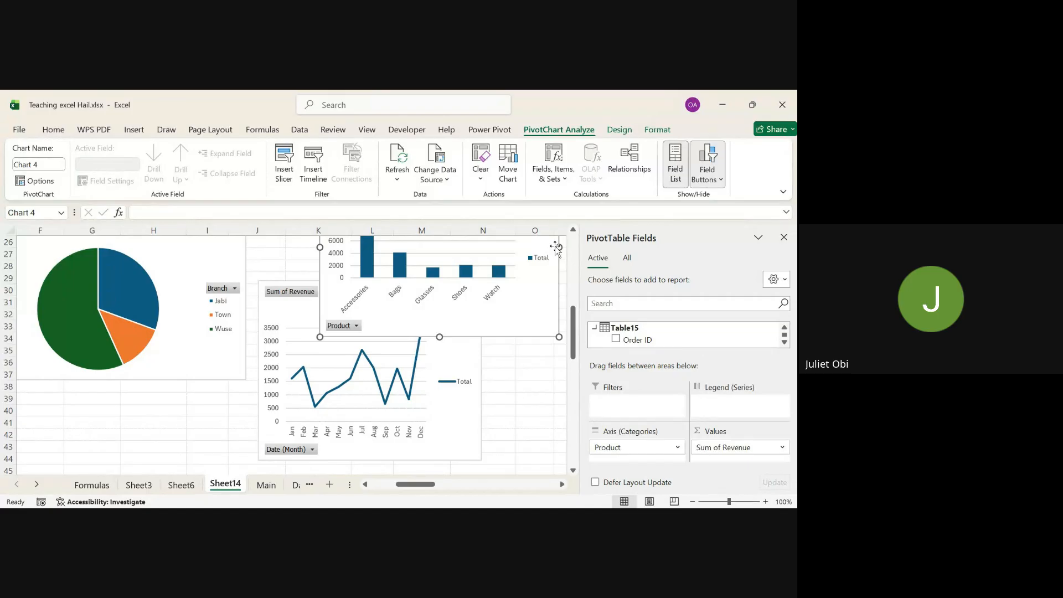
pyautogui.moveTo(557, 248); pyautogui.dragTo(502, 255)
pyautogui.moveTo(490, 311); pyautogui.dragTo(587, 395)
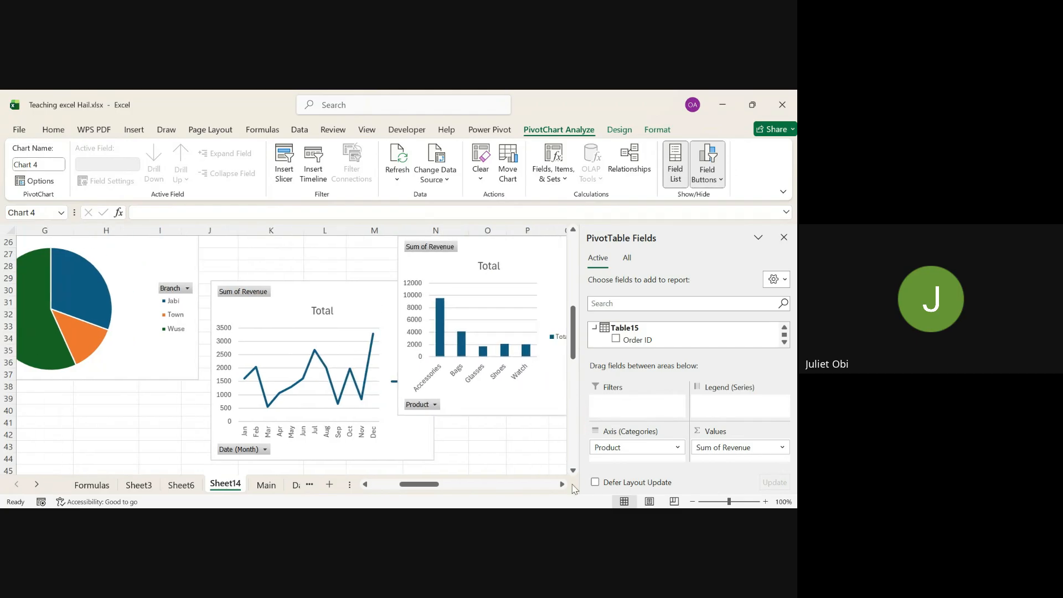
pyautogui.hotkey('ctrl', 'z')
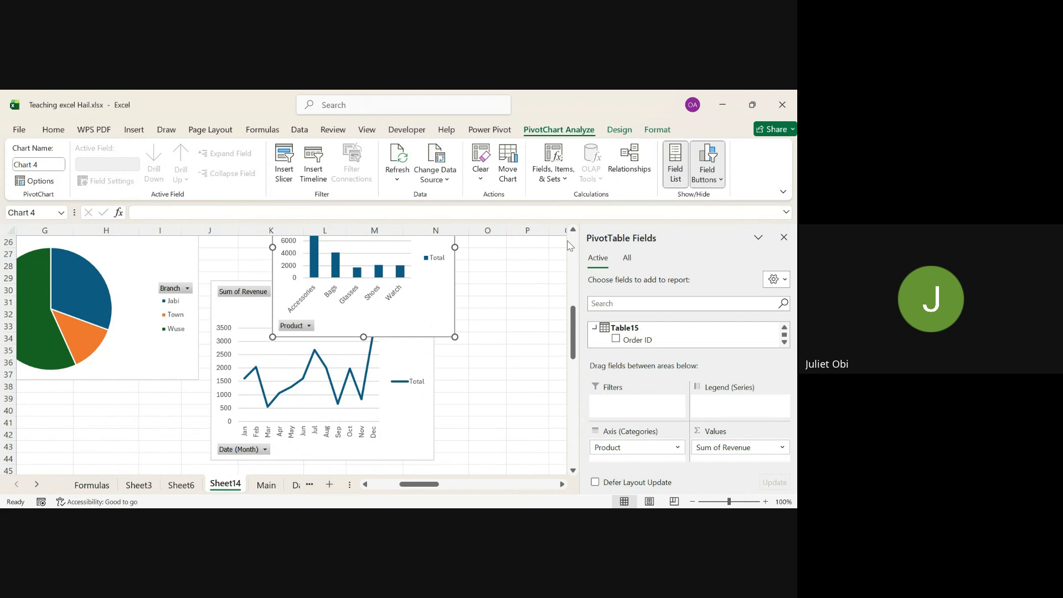
# Step: Insert a clustered column PivotChart from the recommended charts for the agent revenue PivotTable, with the agent label in M5 selected
pyautogui.scroll(8, 527, 294)
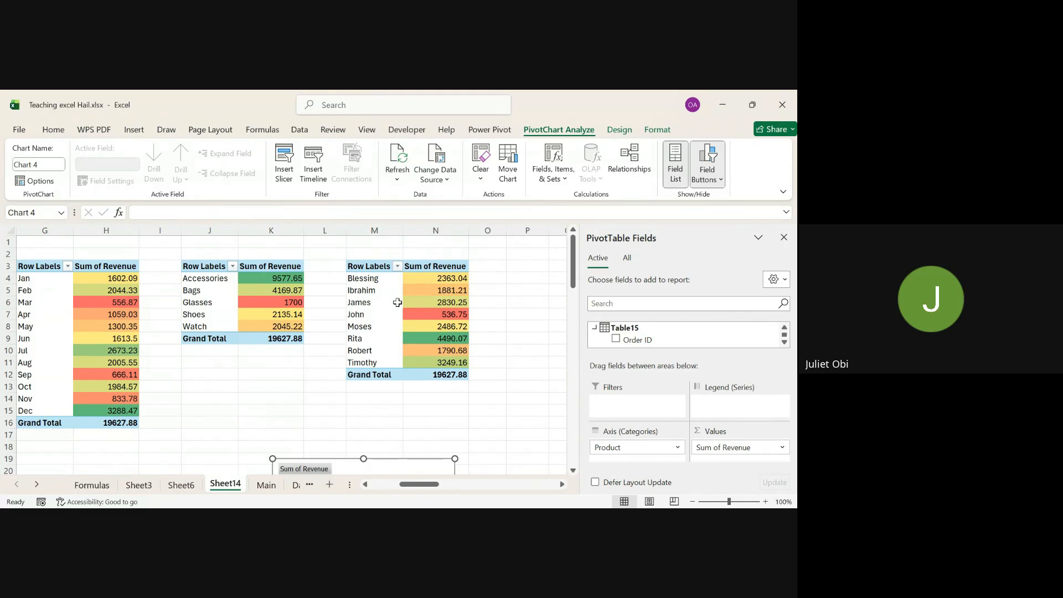
pyautogui.click(379, 288)
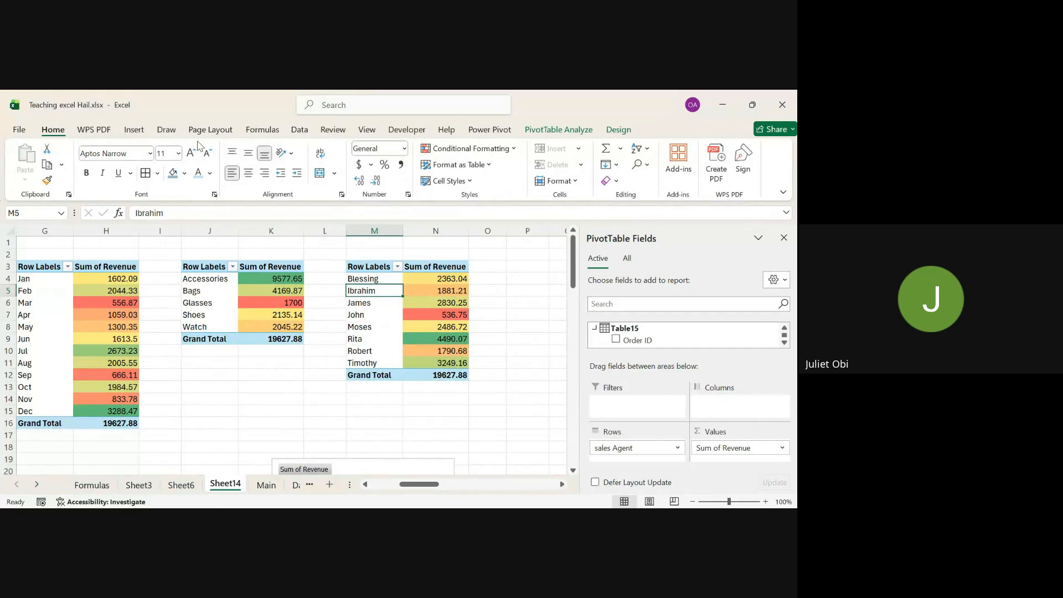
pyautogui.click(134, 130)
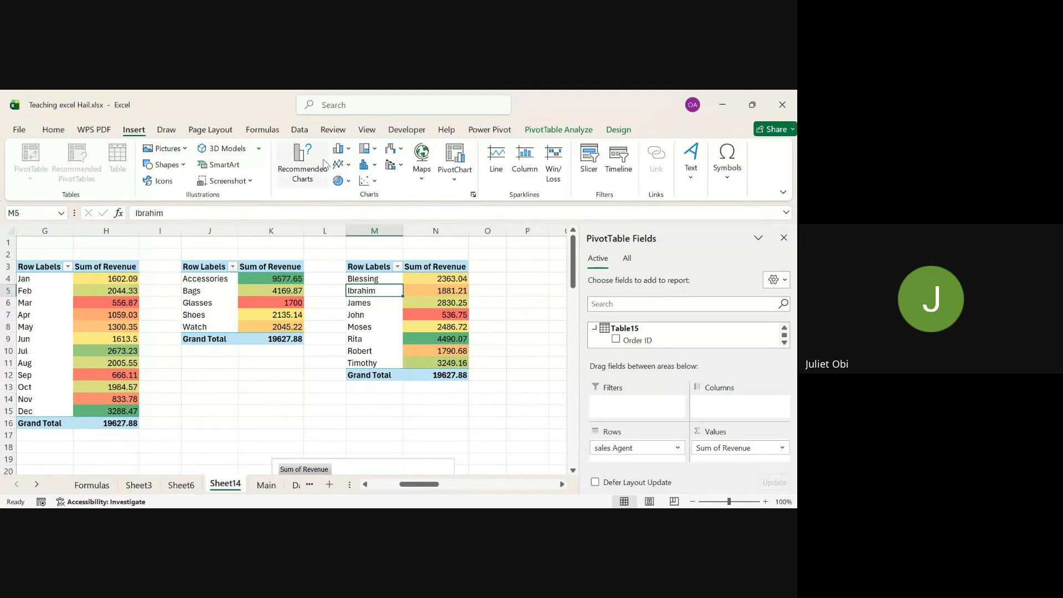
pyautogui.click(318, 163)
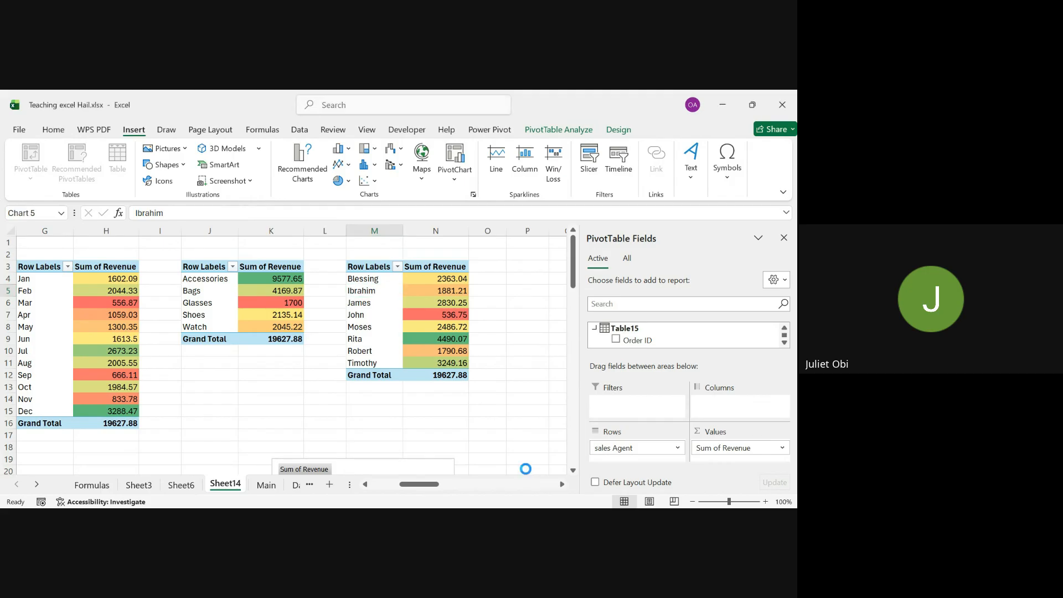
pyautogui.hotkey('alt', 'F1')
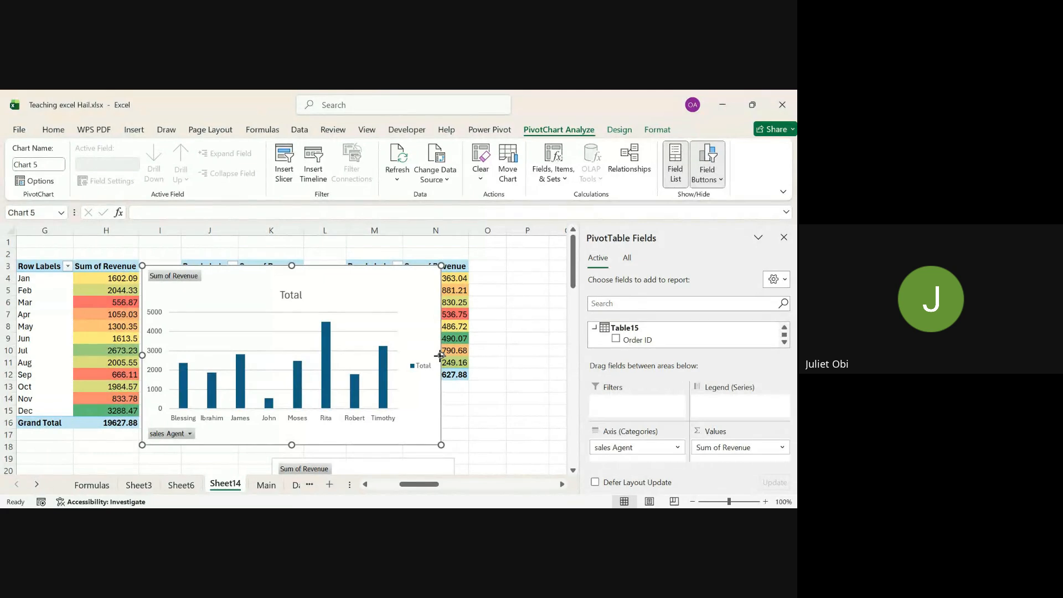
# Step: Narrow the agent column chart and move it beside the agent PivotTable, starting at about column P and row 2
pyautogui.moveTo(440, 354); pyautogui.dragTo(356, 354)
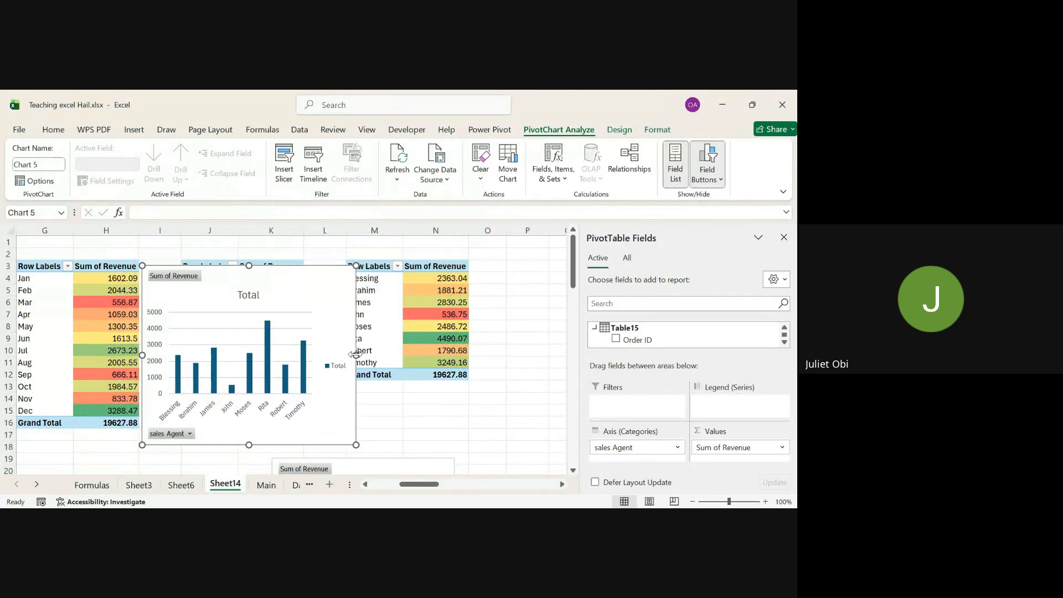
pyautogui.moveTo(313, 283); pyautogui.dragTo(390, 275)
pyautogui.hscroll(-5, 389, 275)
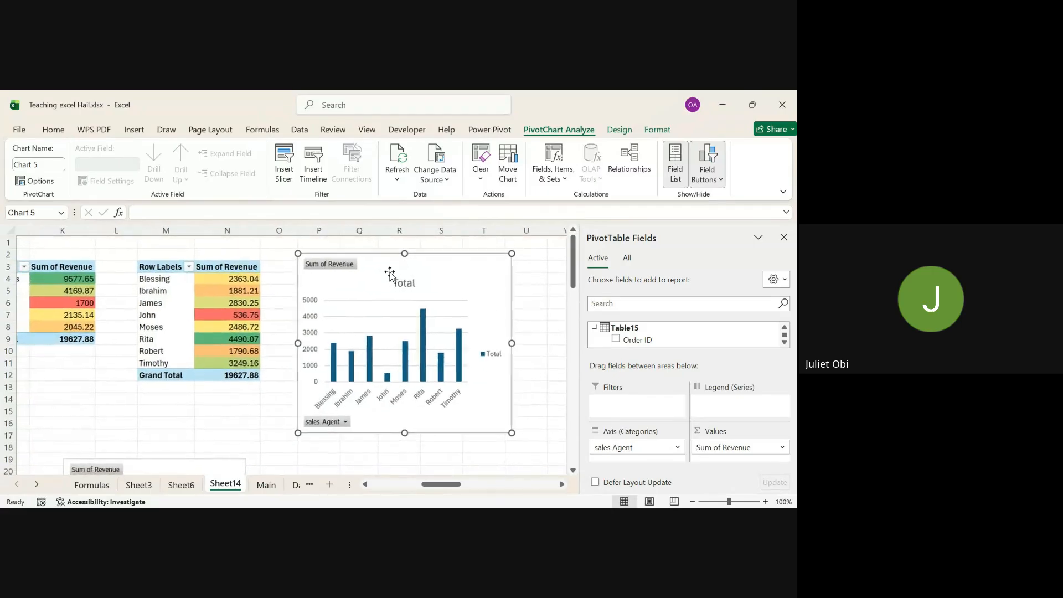
# Step: Remove the title, gridlines and legend from the branch and product bar chart
pyautogui.scroll(-5, 390, 274)
pyautogui.scroll(2, 390, 274)
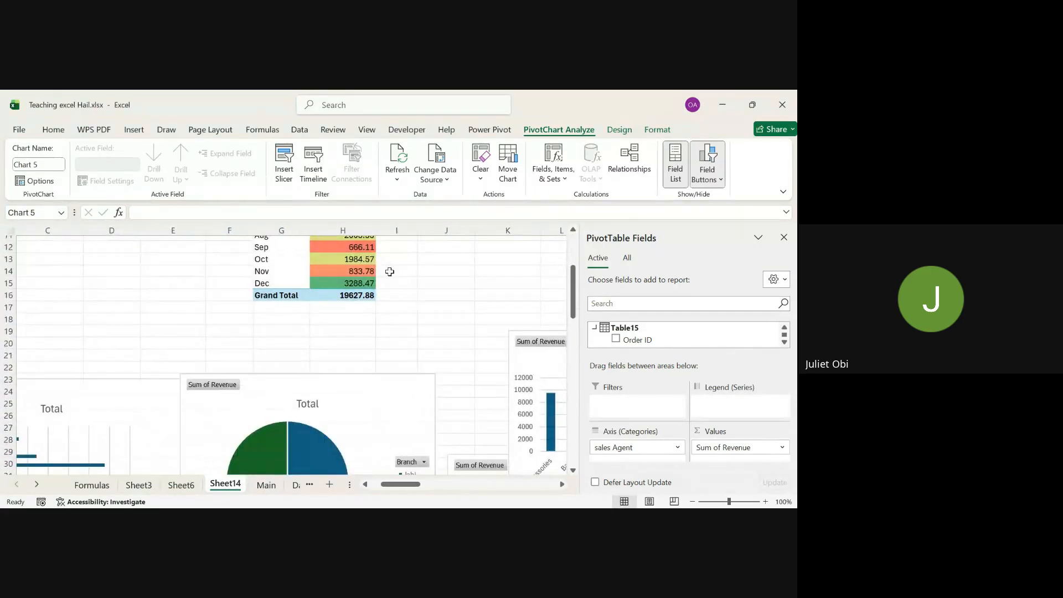
pyautogui.keyDown('ctrl'); pyautogui.scroll(-1, 390, 271); pyautogui.keyUp('ctrl')
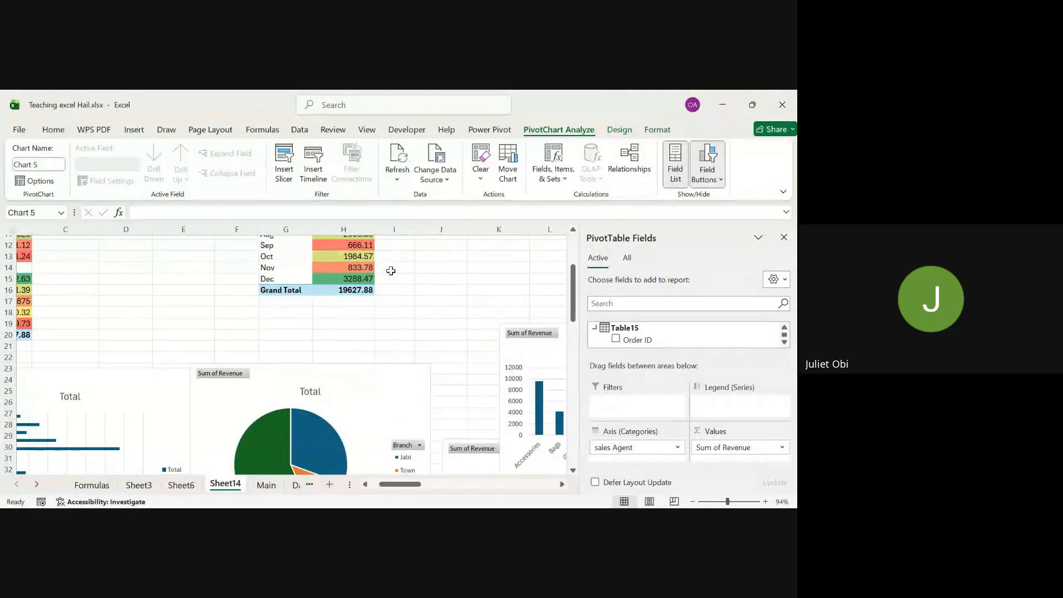
pyautogui.hscroll(-2, 239, 323)
pyautogui.scroll(-3, 241, 325)
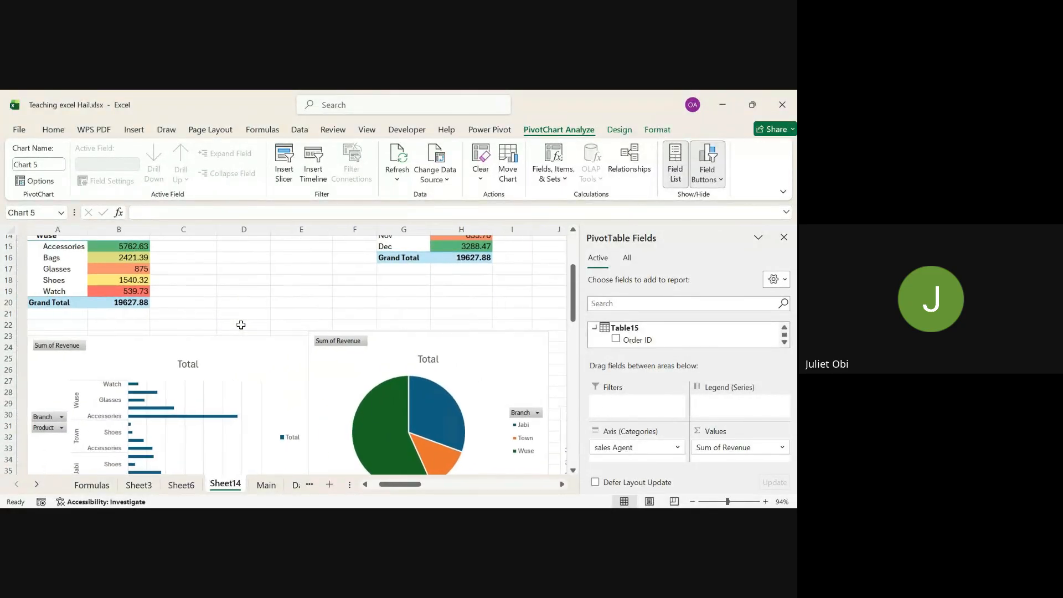
pyautogui.scroll(-1, 241, 325)
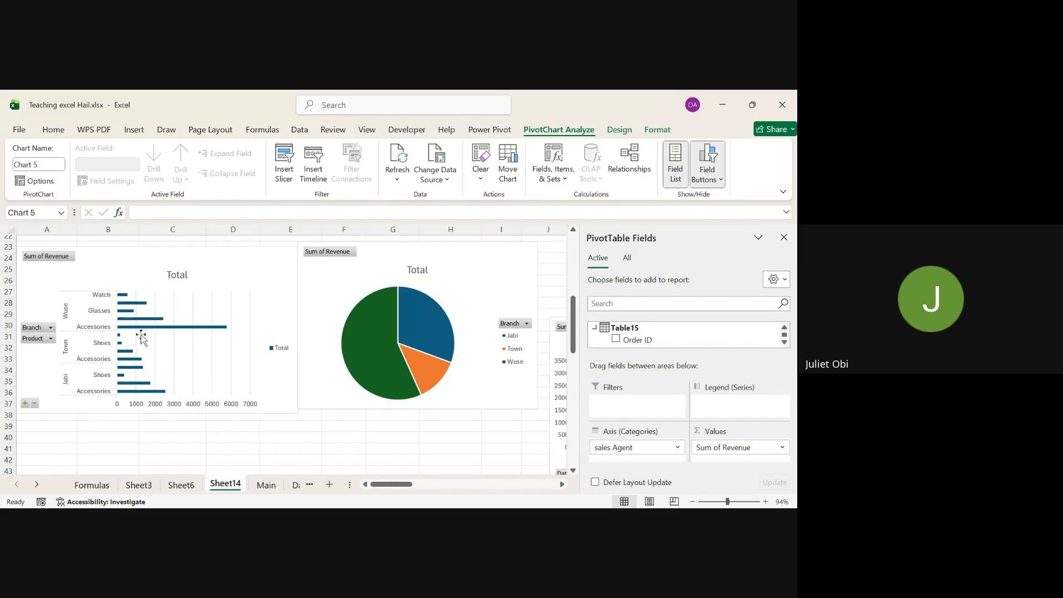
pyautogui.click(231, 273)
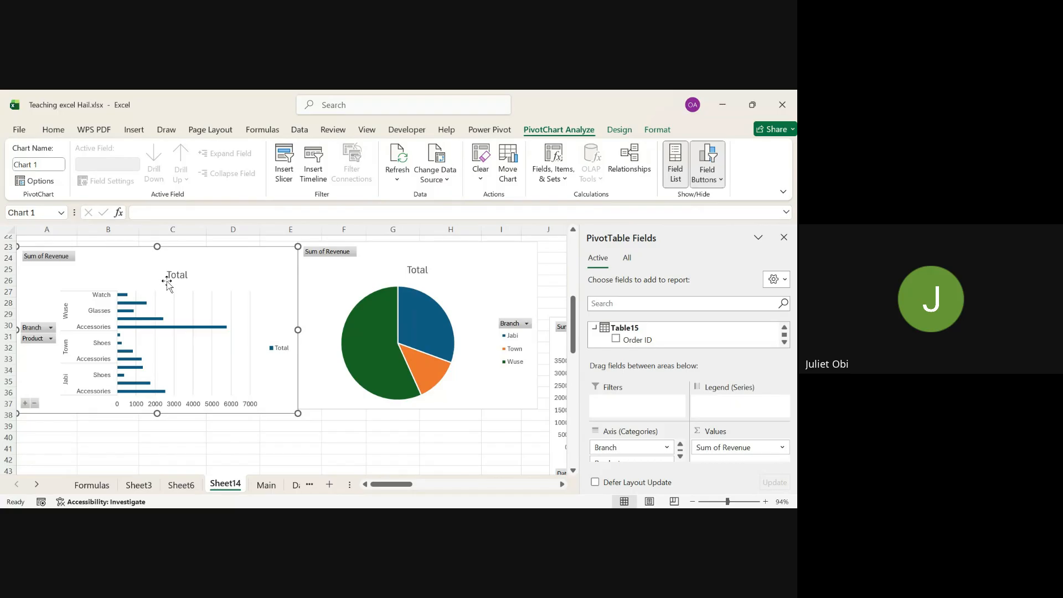
pyautogui.click(341, 301)
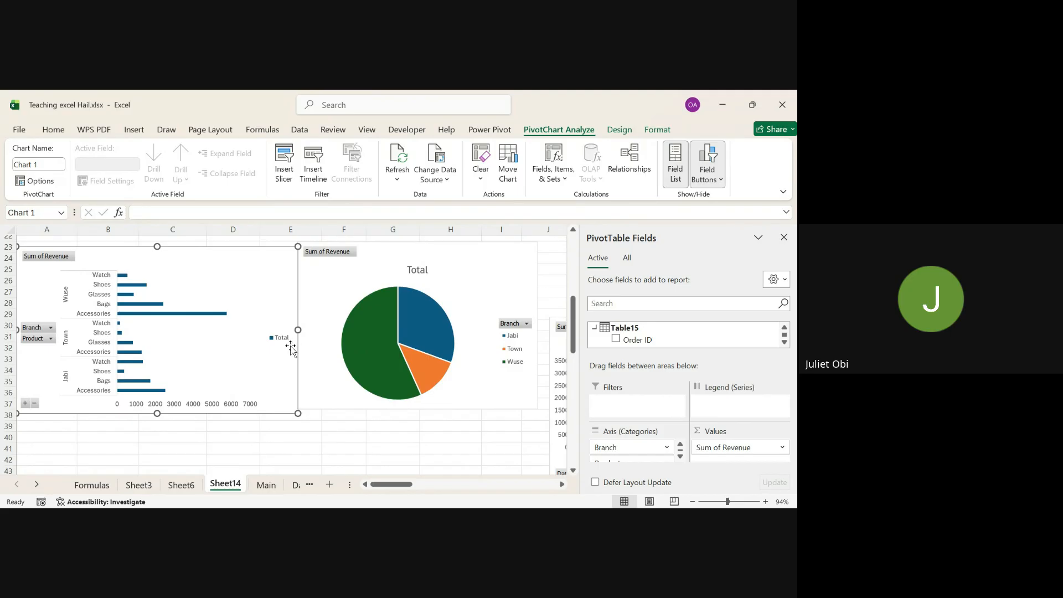
pyautogui.click(339, 367)
pyautogui.press('Delete')
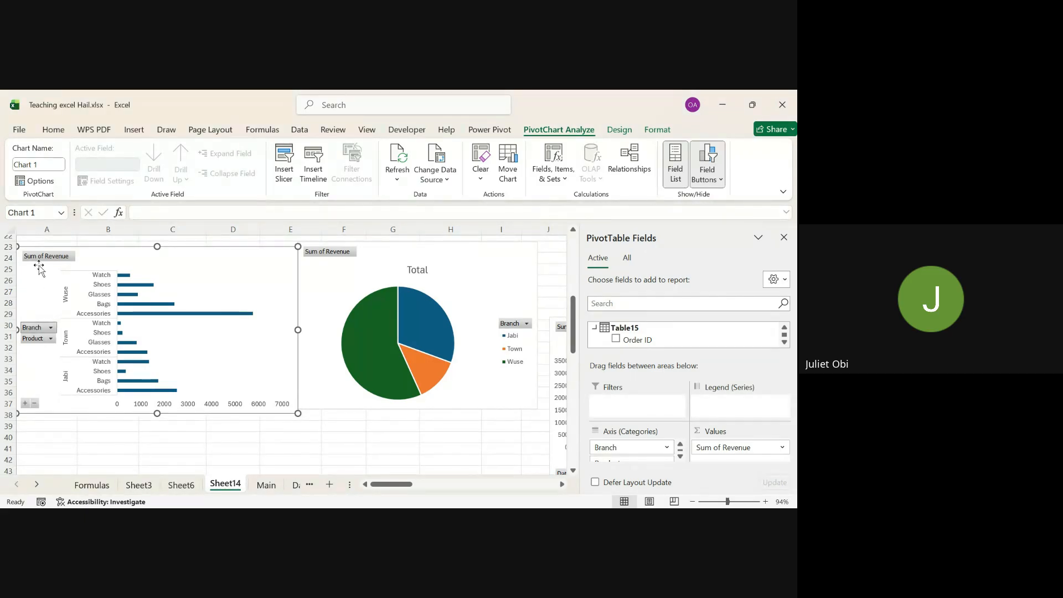
# Step: Hide all field buttons on the branch and product bar chart
pyautogui.click(29, 401)
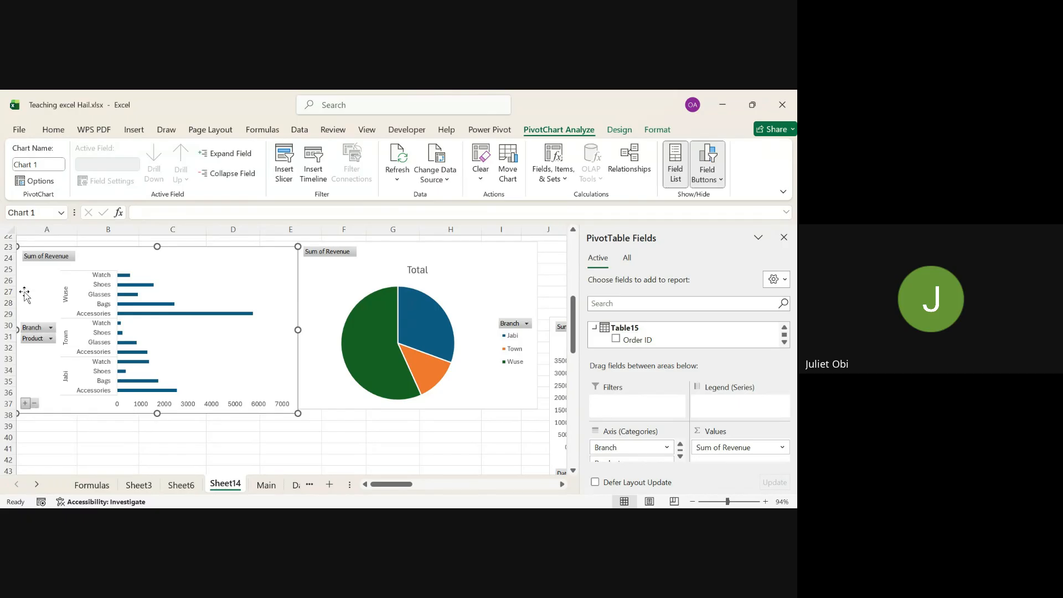
pyautogui.click(40, 258)
pyautogui.click(212, 275)
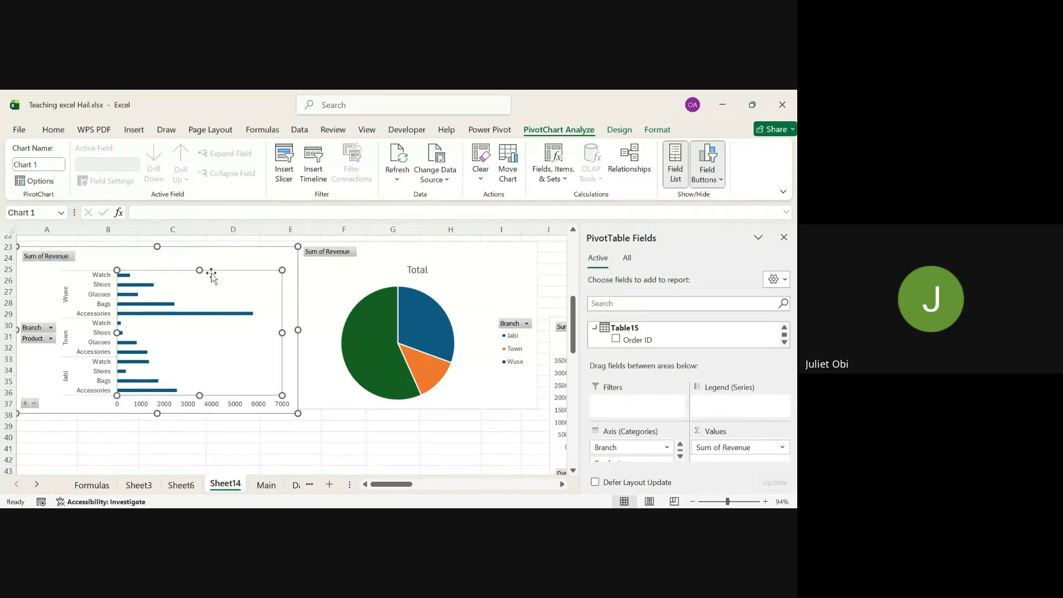
pyautogui.click(44, 257)
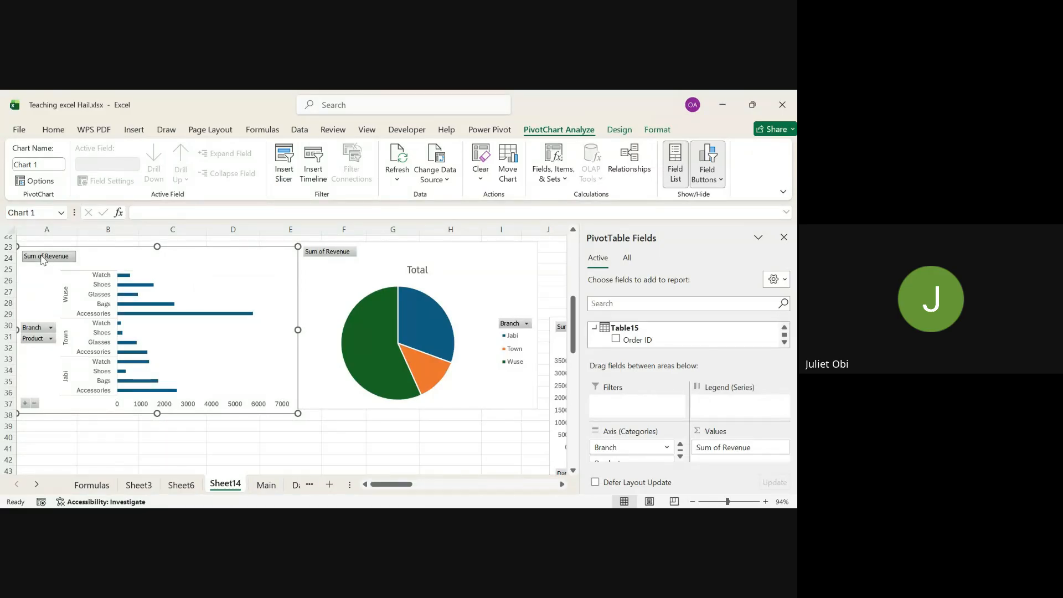
pyautogui.click(95, 401)
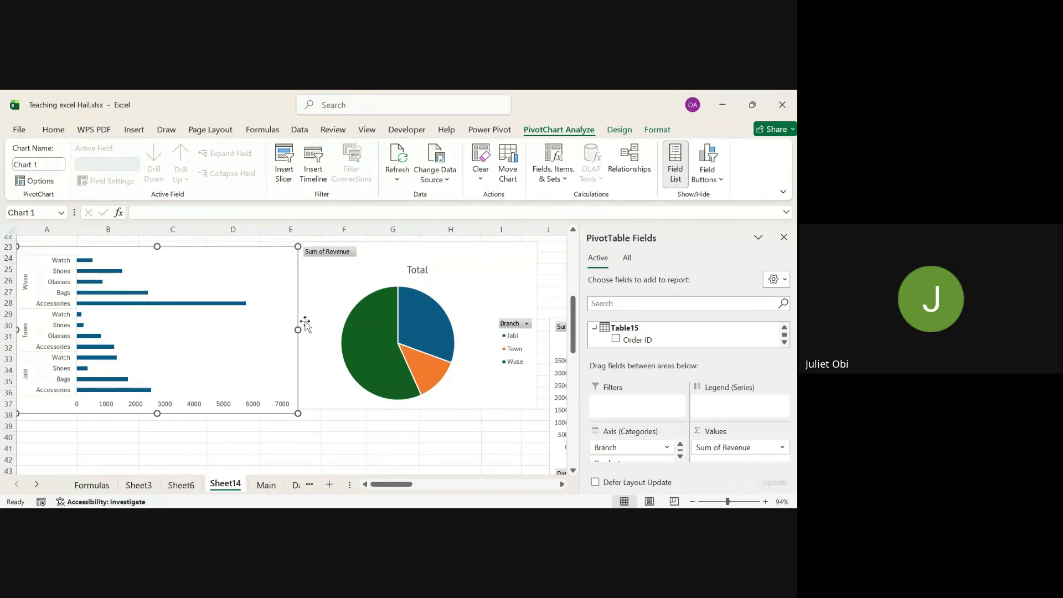
# Step: Add data labels to the branch and product bar chart and delete its horizontal value axis
pyautogui.click(341, 314)
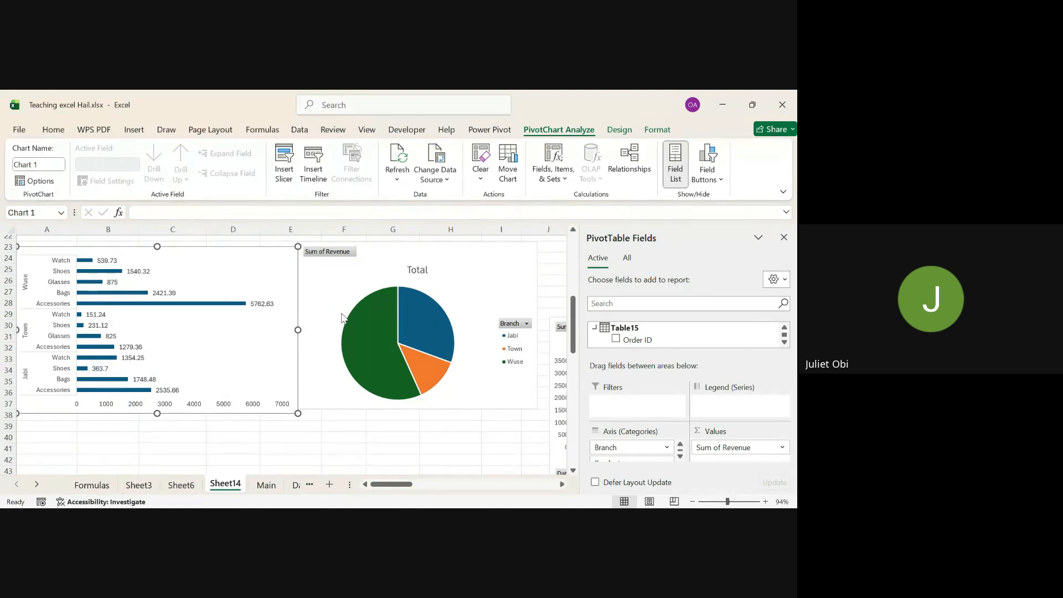
pyautogui.click(225, 409)
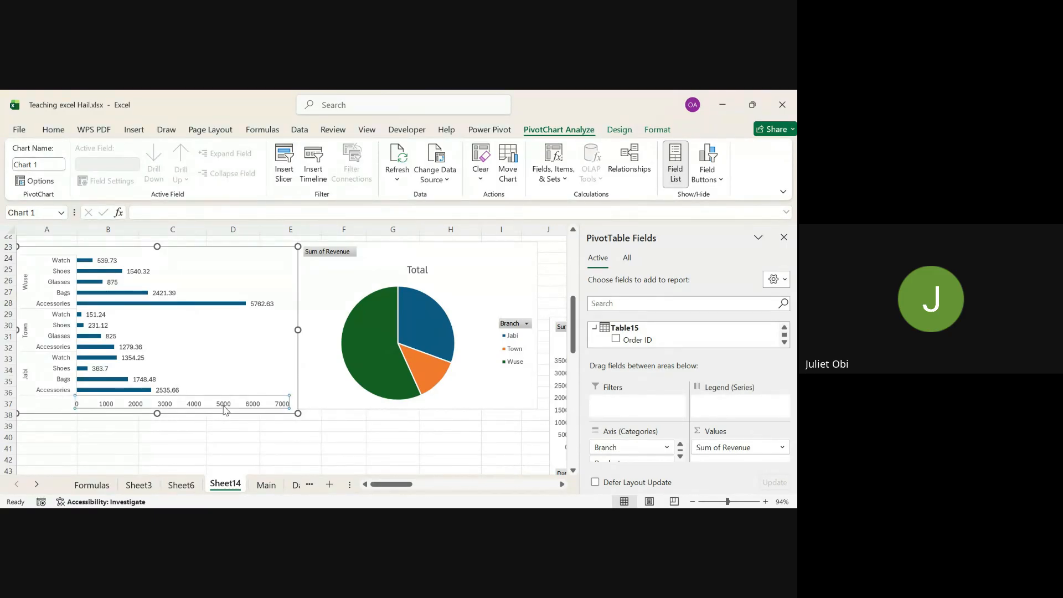
pyautogui.press('Delete')
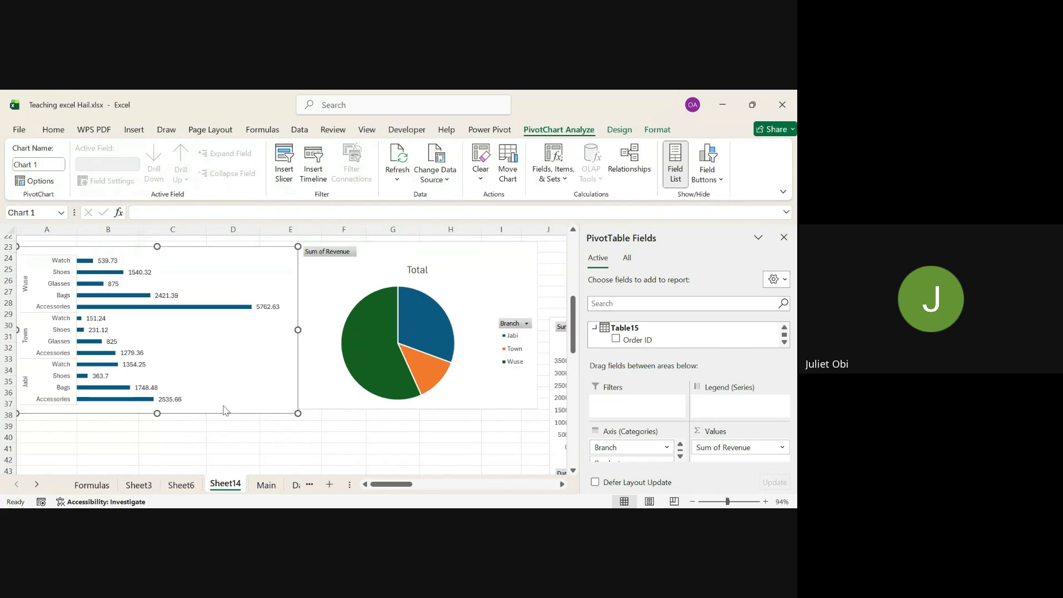
# Step: Remove the branch pie chart's title and add data labels with white text
pyautogui.click(471, 282)
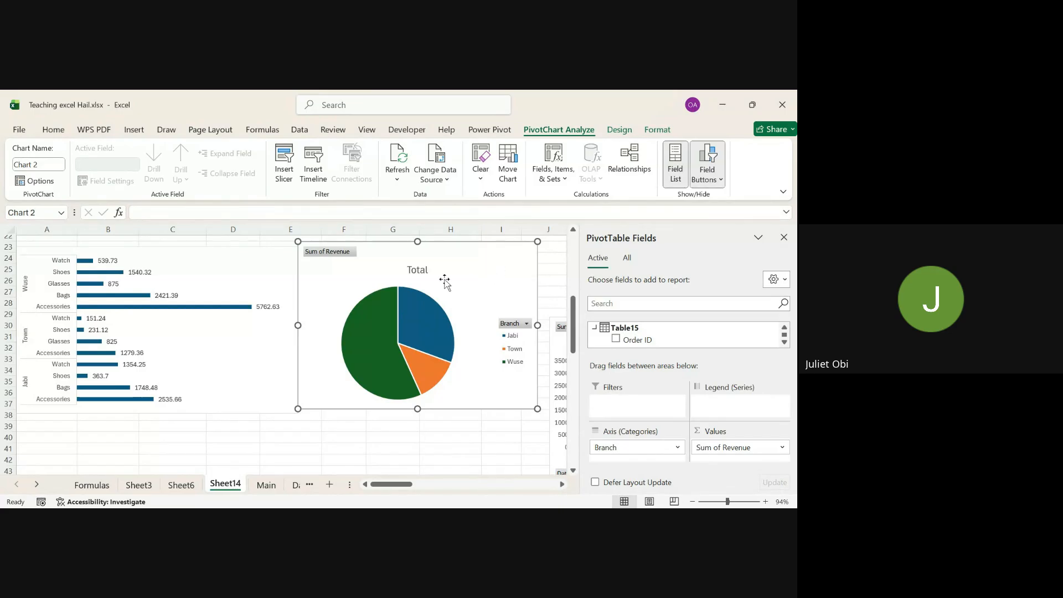
pyautogui.click(584, 273)
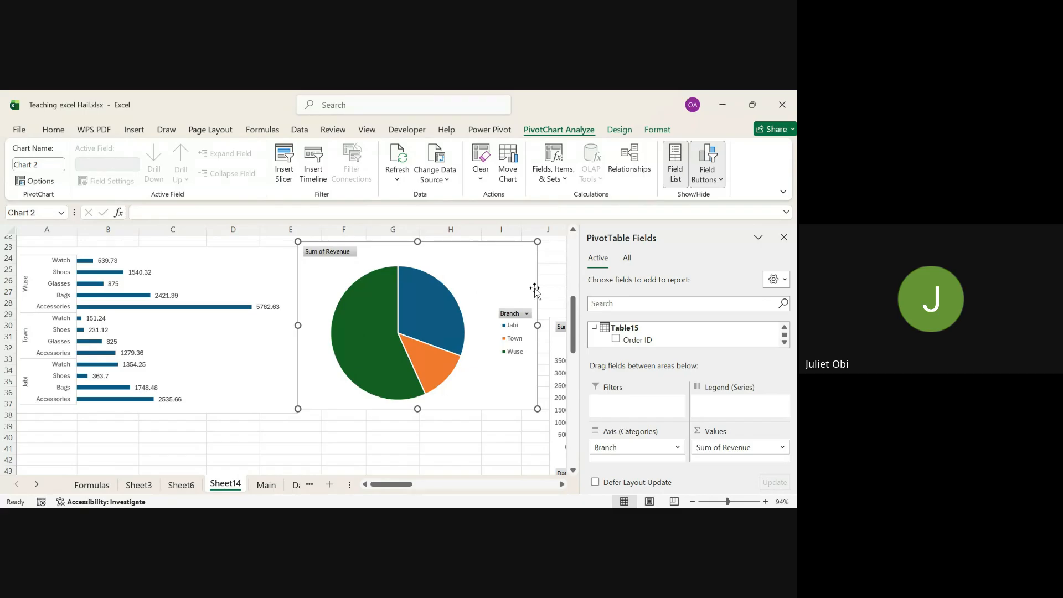
pyautogui.click(576, 283)
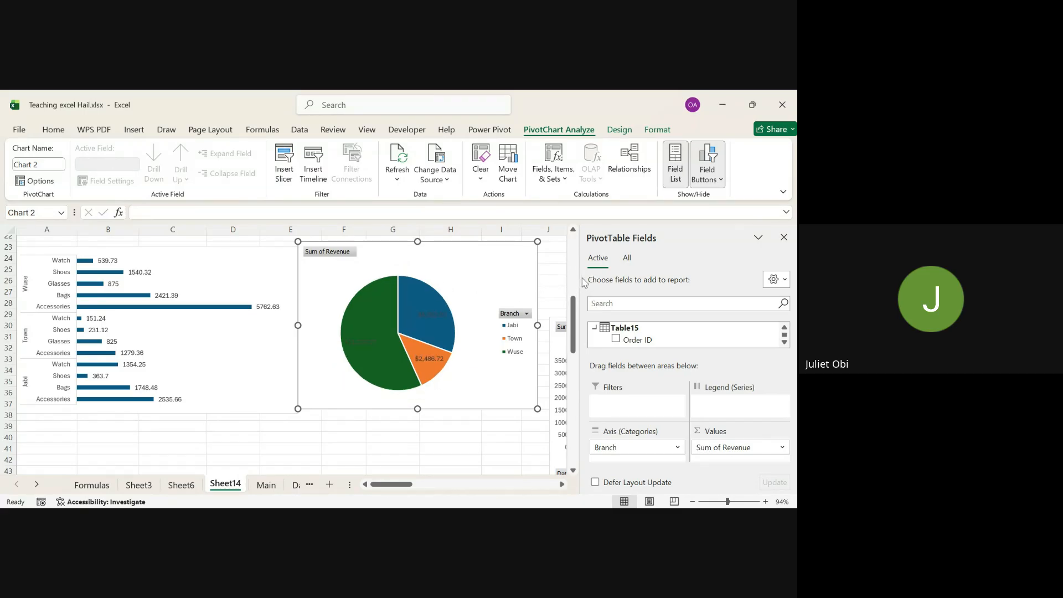
pyautogui.click(435, 314)
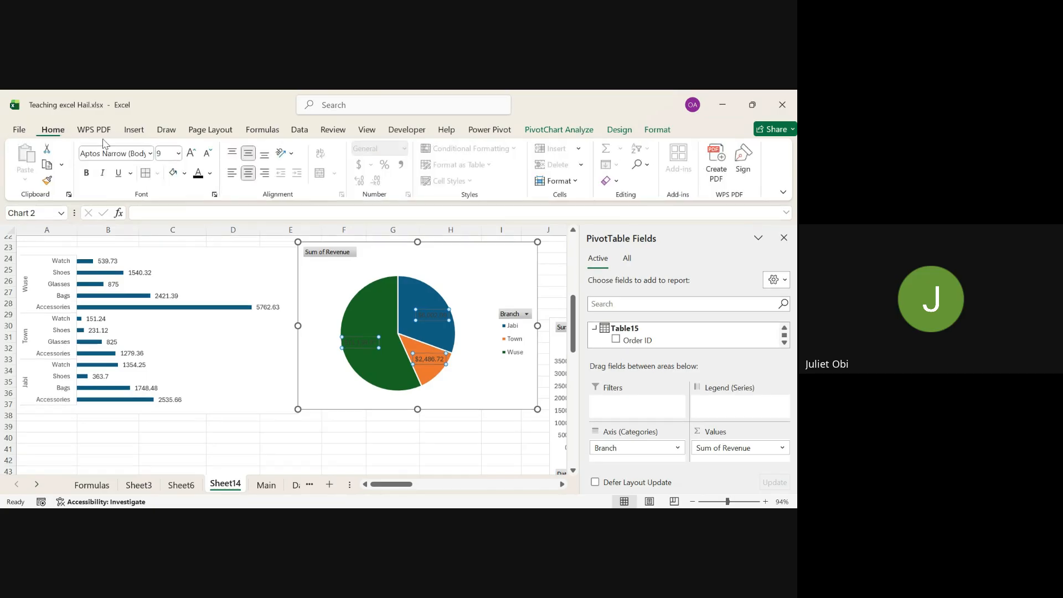
pyautogui.click(210, 175)
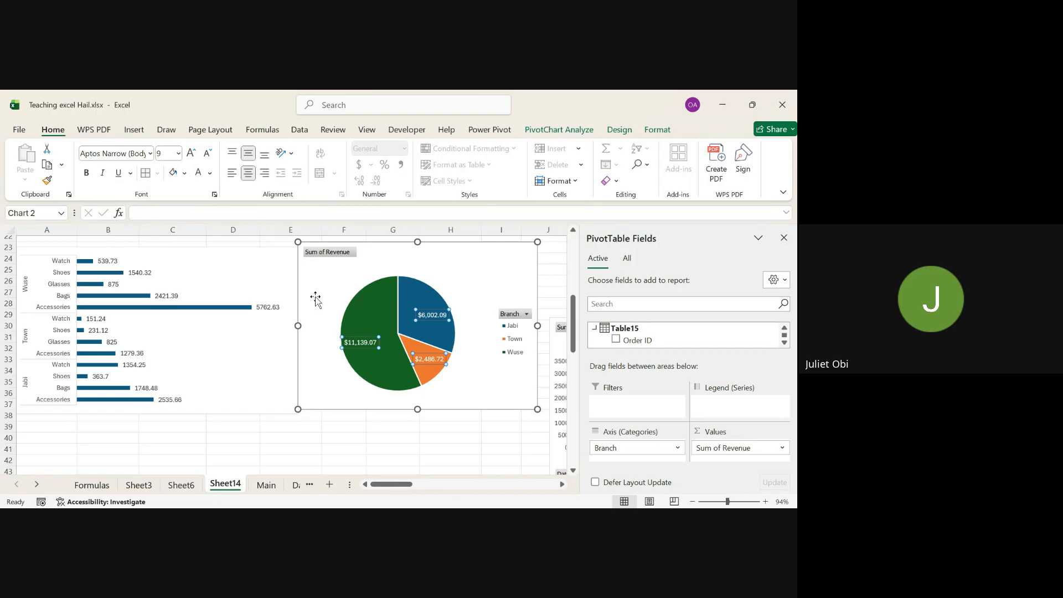
# Step: Move the product column chart beside the monthly line chart, with its upper edge at about row 28, and select the line chart
pyautogui.hscroll(5, 316, 299)
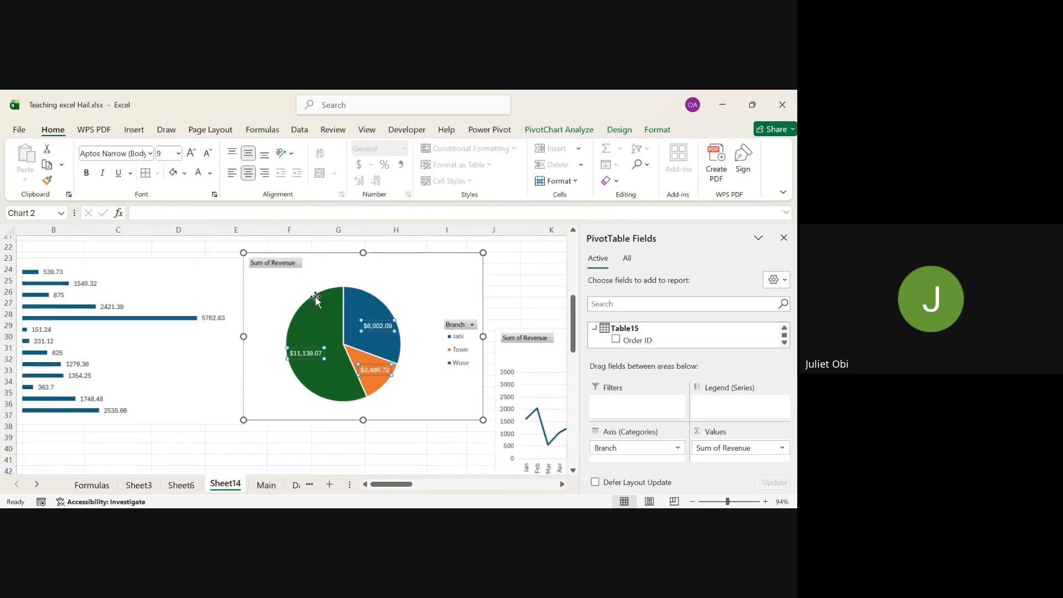
pyautogui.hscroll(2, 315, 299)
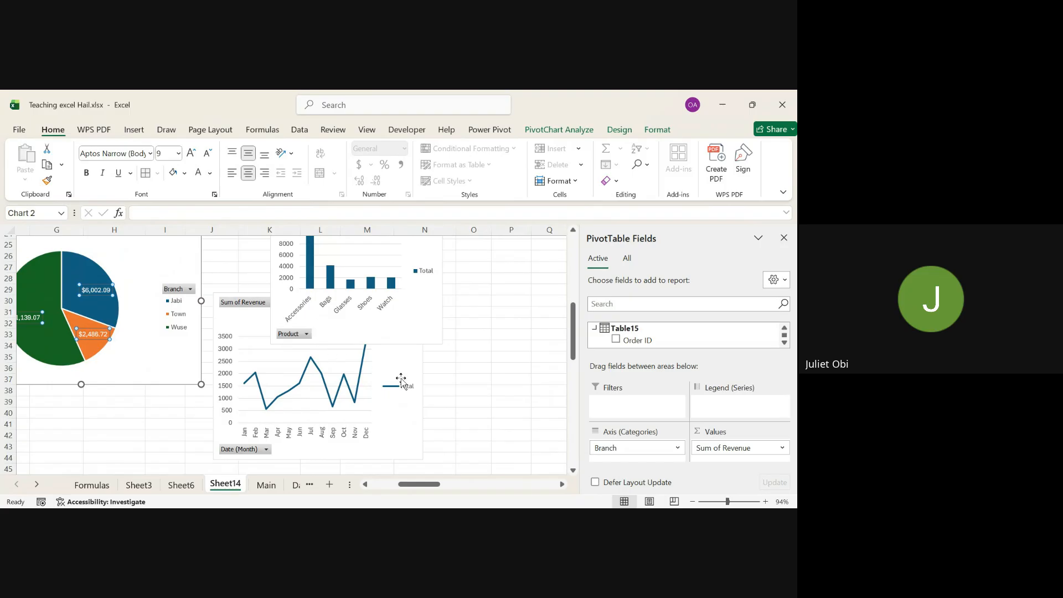
pyautogui.moveTo(407, 317); pyautogui.dragTo(512, 424)
pyautogui.click(285, 314)
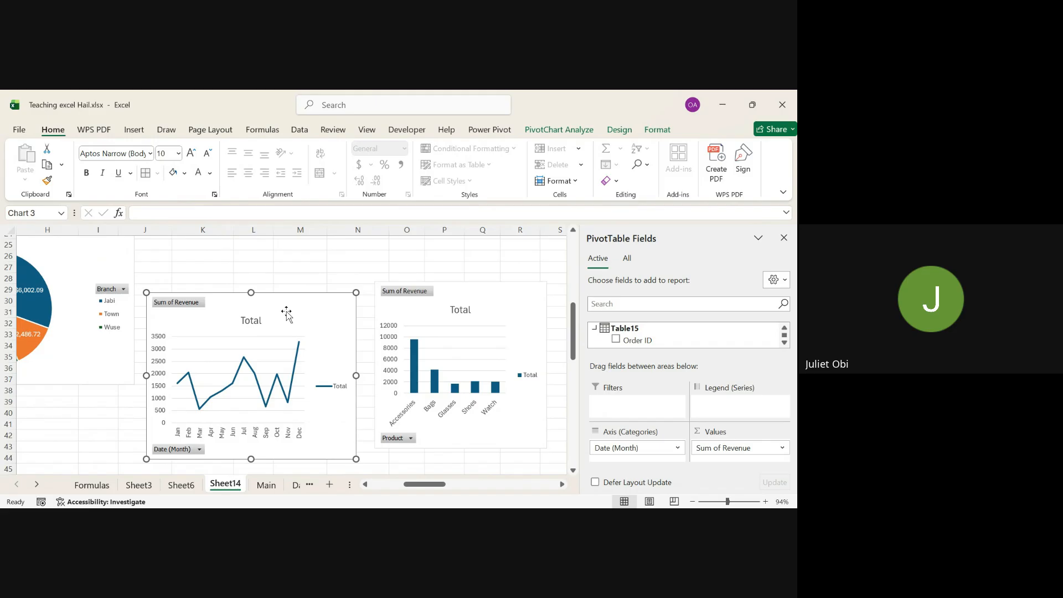
# Step: Remove the monthly line chart's legend and gridlines and hide its Date (Month) axis field button
pyautogui.scroll(-2, 286, 312)
pyautogui.hscroll(-1, 286, 311)
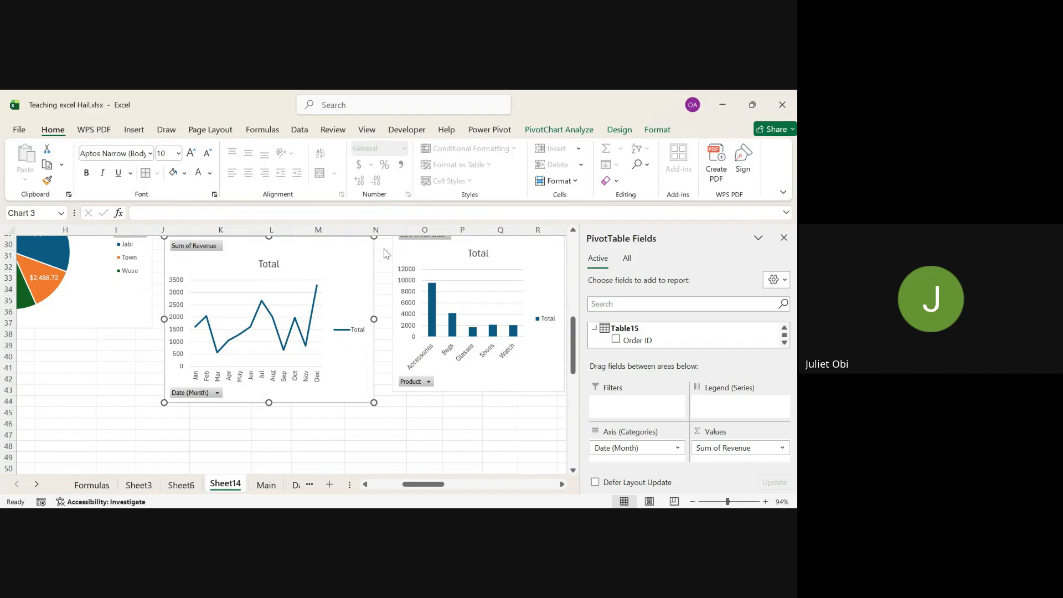
pyautogui.click(419, 351)
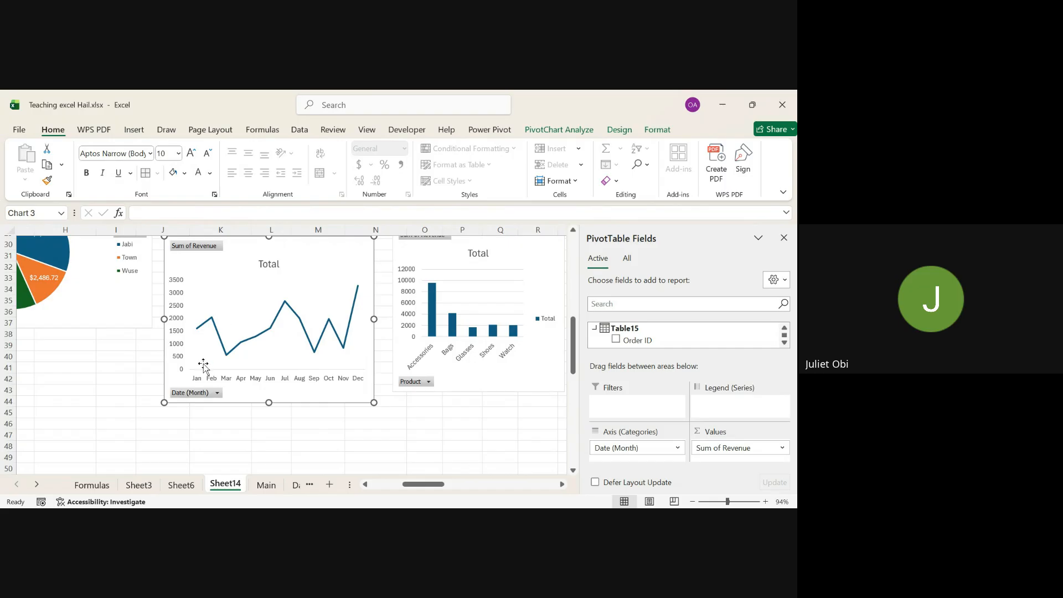
pyautogui.rightClick(192, 394)
pyautogui.click(251, 338)
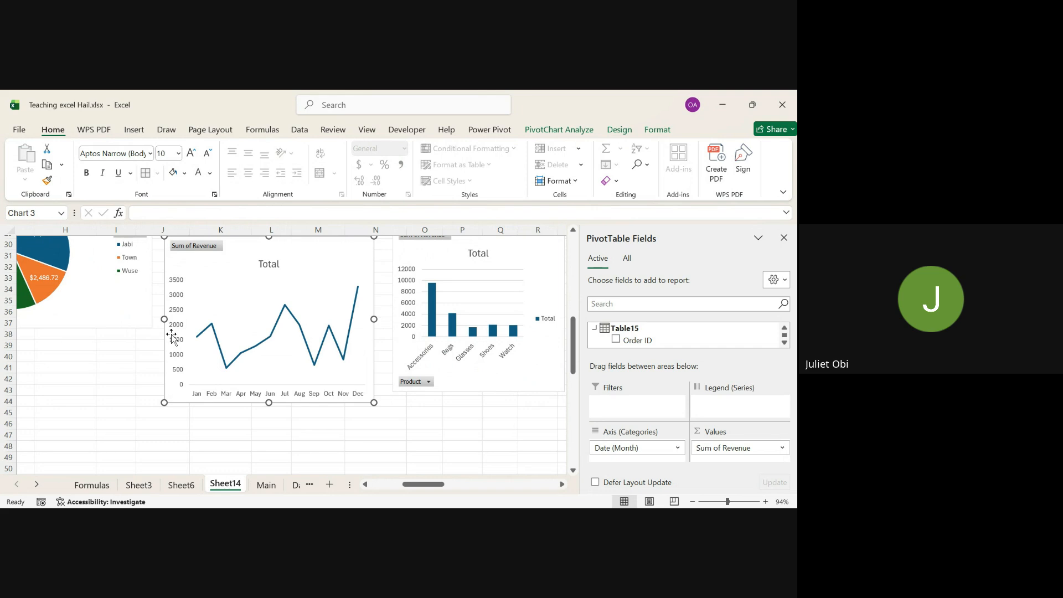
# Step: Try data labels on the monthly line chart, remove them again, and delete the chart title
pyautogui.click(457, 270)
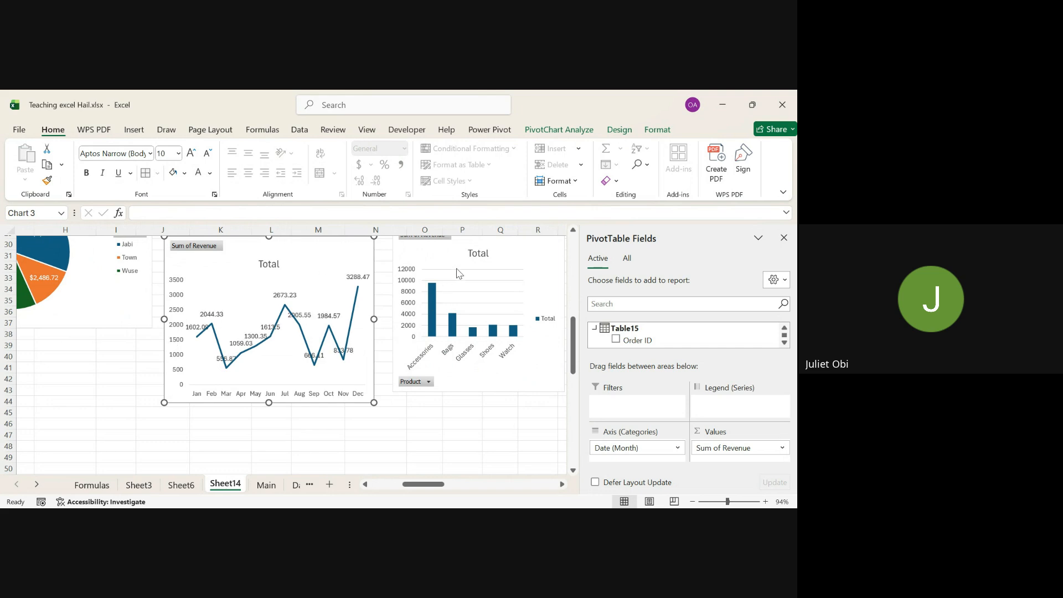
pyautogui.click(459, 272)
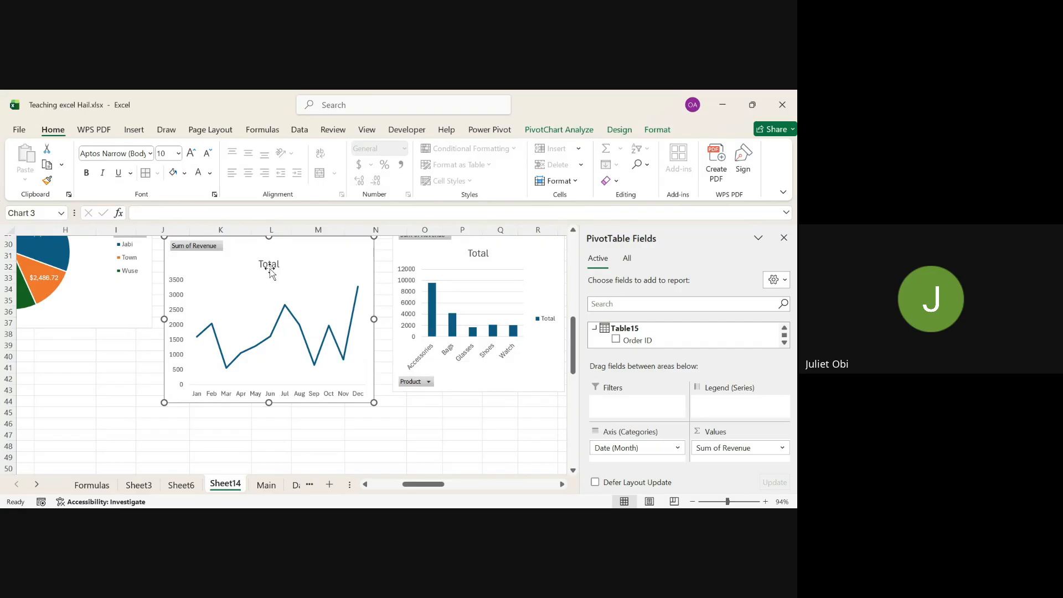
pyautogui.click(418, 289)
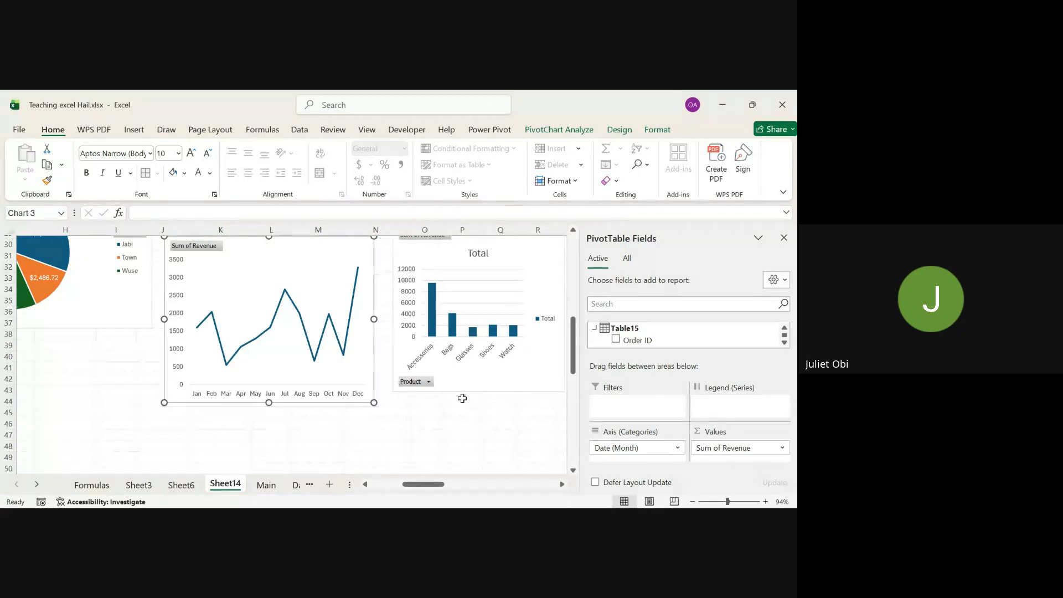
# Step: Remove the legend, gridlines and axes from the product column chart
pyautogui.hscroll(2, 460, 411)
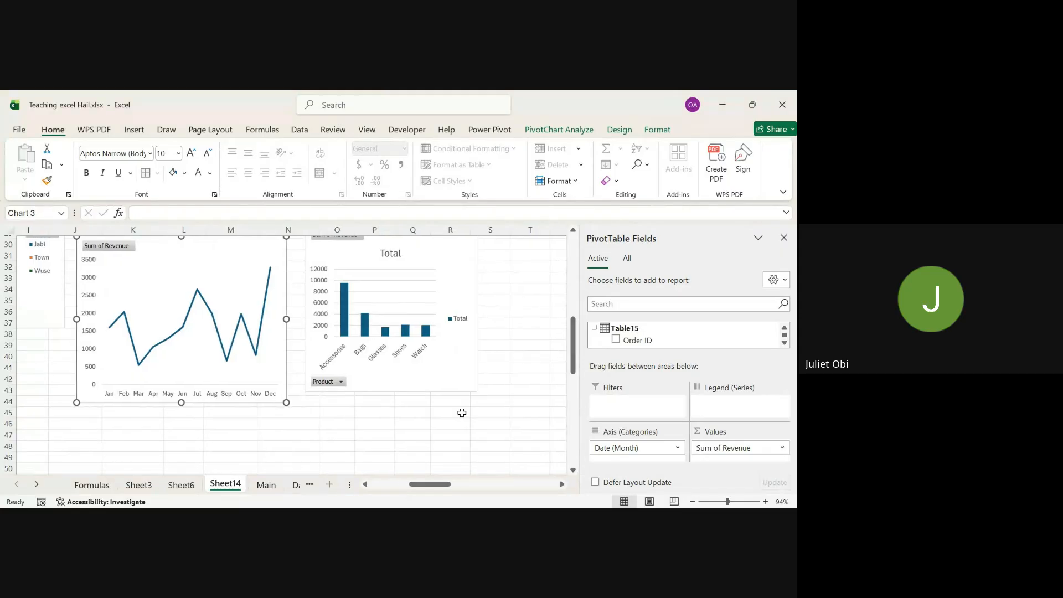
pyautogui.scroll(1, 462, 411)
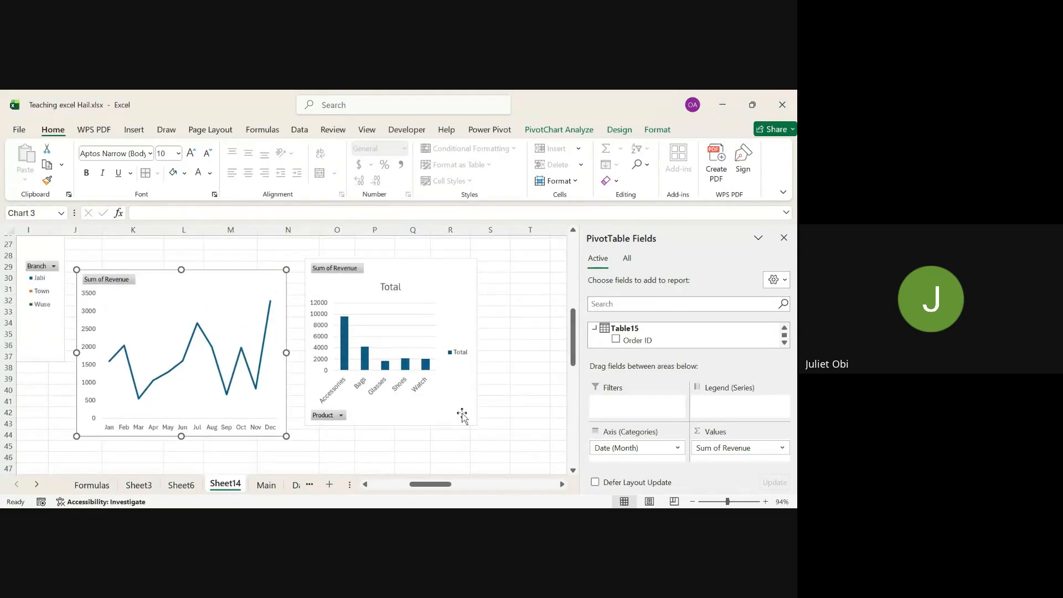
pyautogui.click(357, 296)
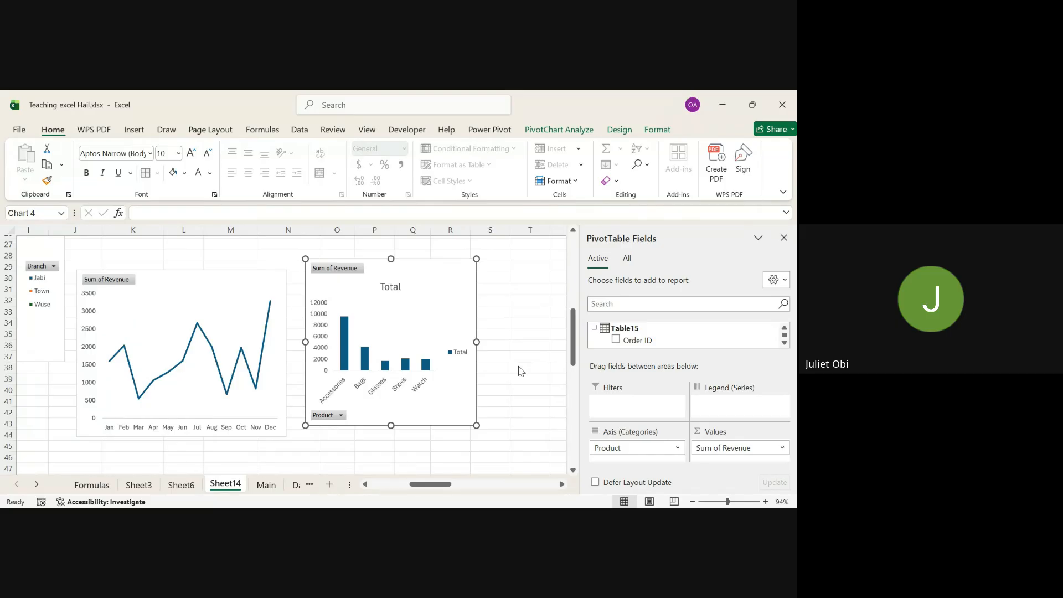
pyautogui.click(520, 379)
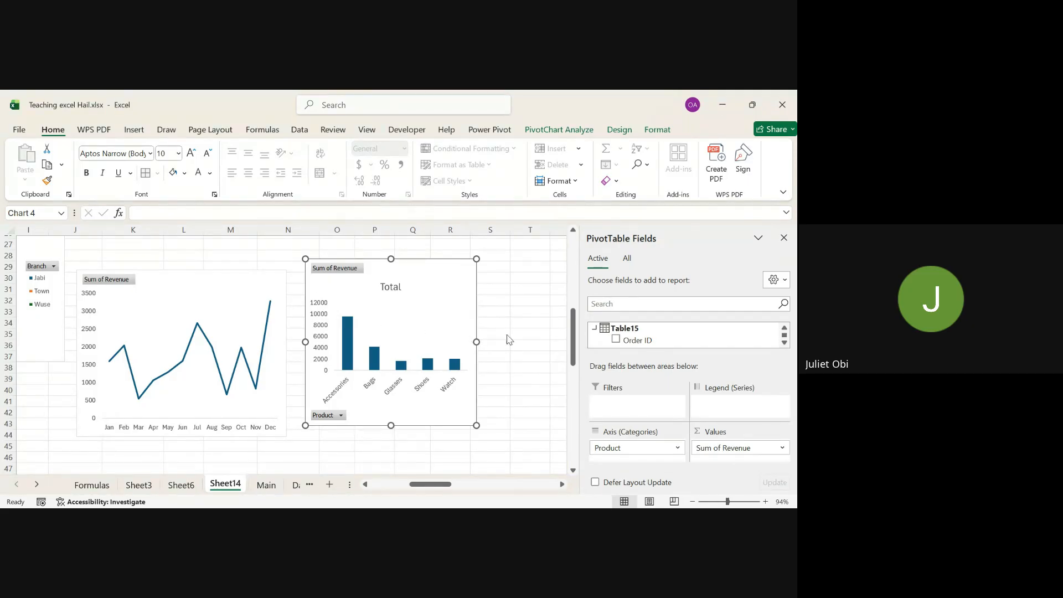
pyautogui.click(518, 285)
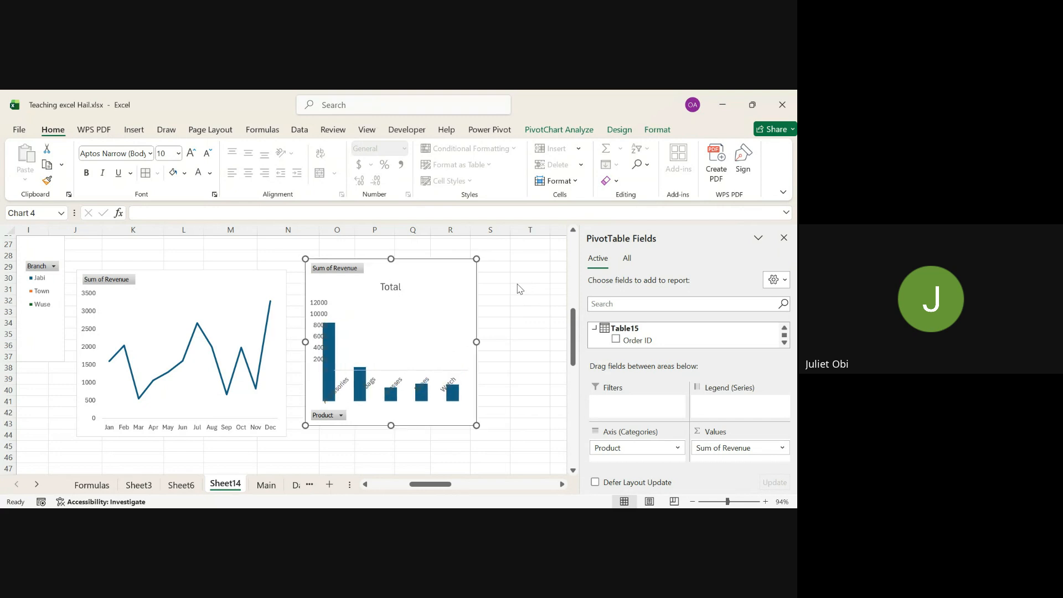
# Step: Add data labels to the product column chart, set their text color to black and deselect the chart
pyautogui.click(519, 326)
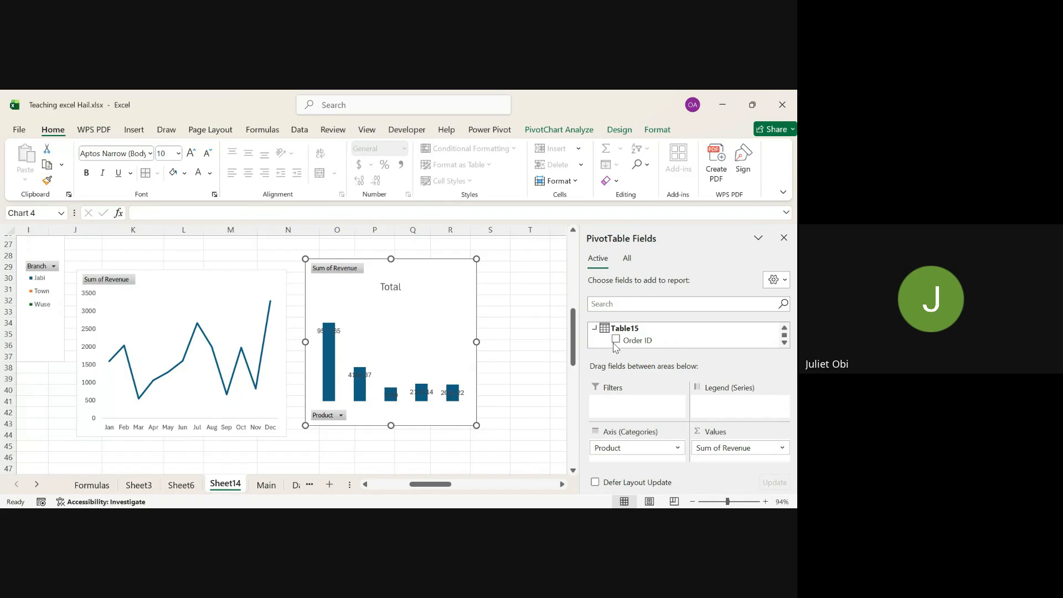
pyautogui.click(330, 331)
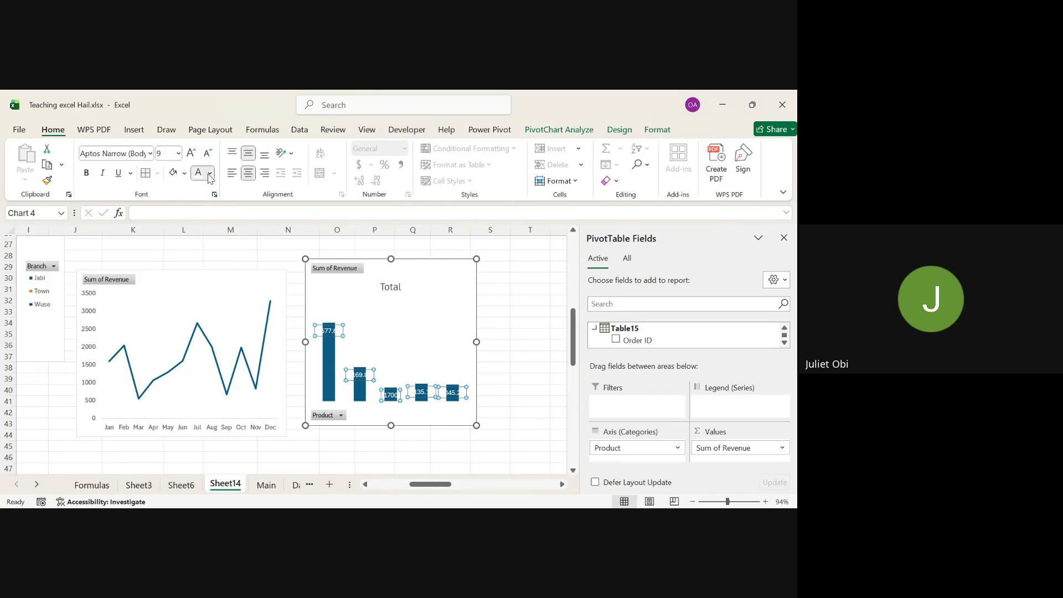
pyautogui.click(214, 253)
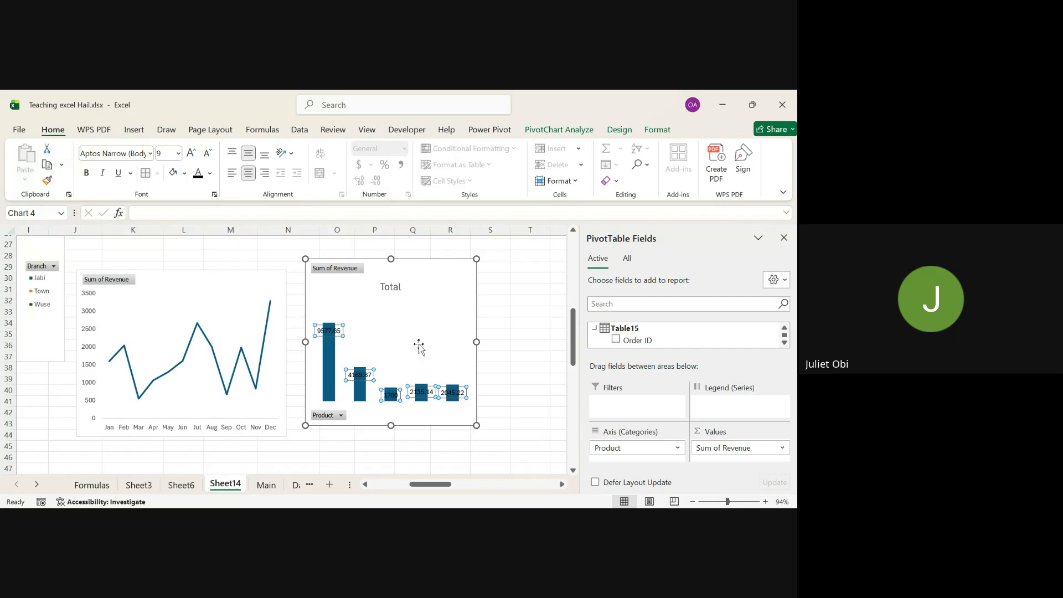
pyautogui.click(506, 411)
pyautogui.hscroll(3, 507, 412)
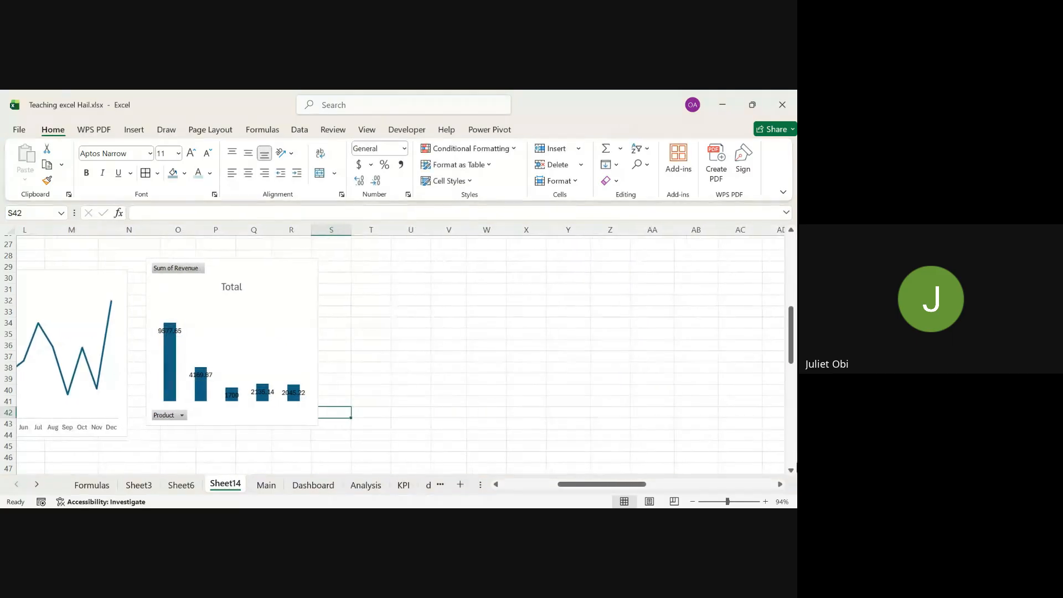
pyautogui.hscroll(-6, 676, 386)
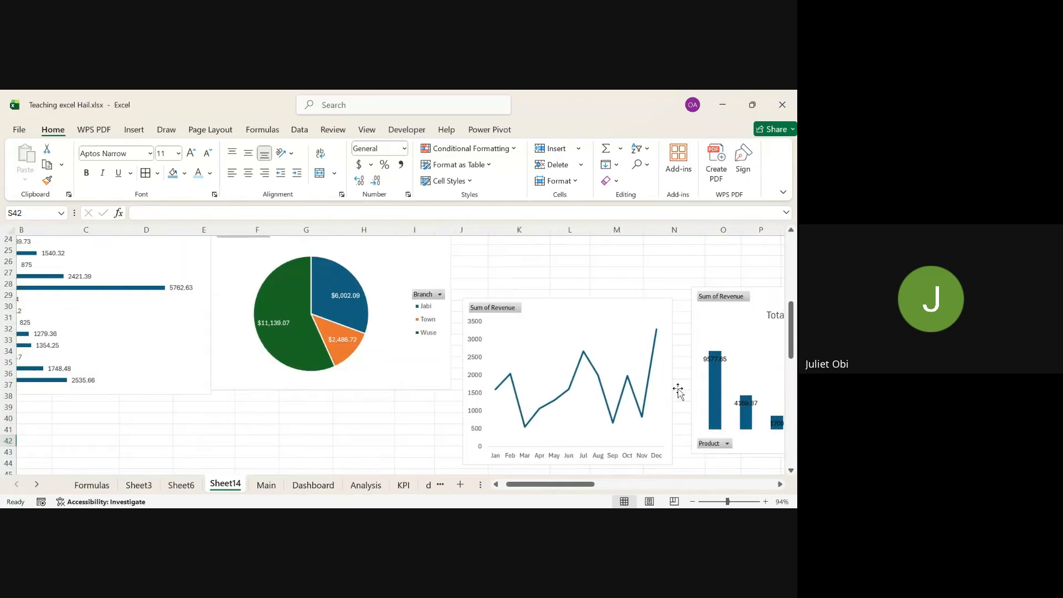
pyautogui.scroll(2, 678, 388)
pyautogui.hscroll(-1, 679, 391)
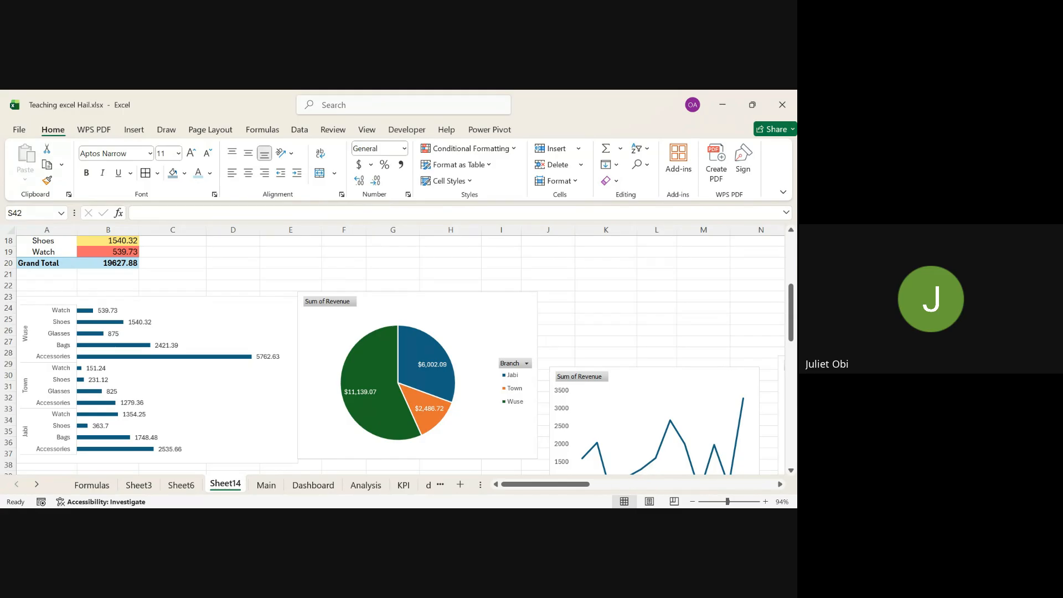
pyautogui.click(438, 476)
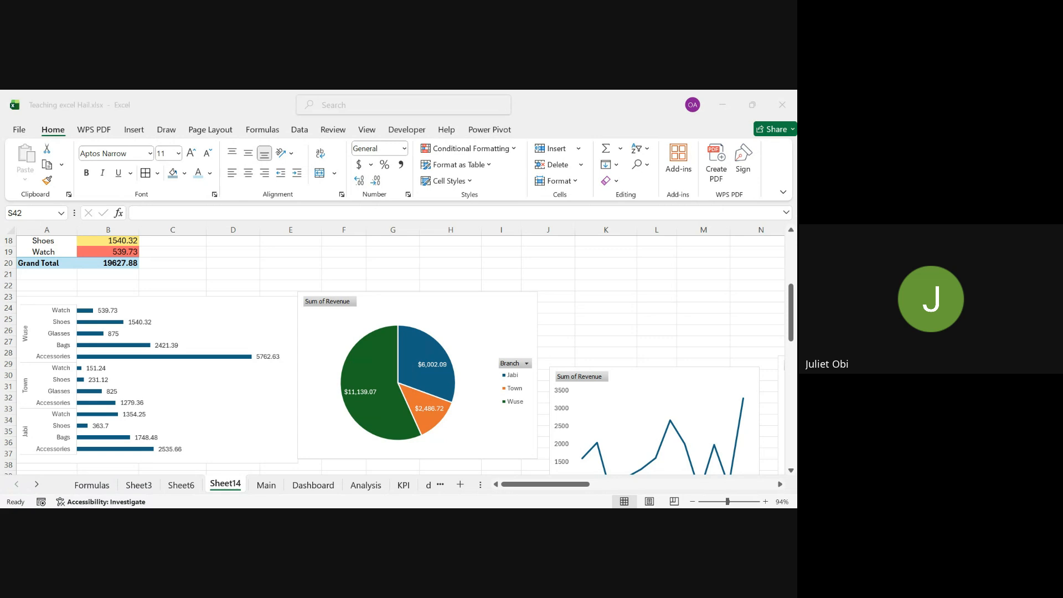
pyautogui.click(448, 492)
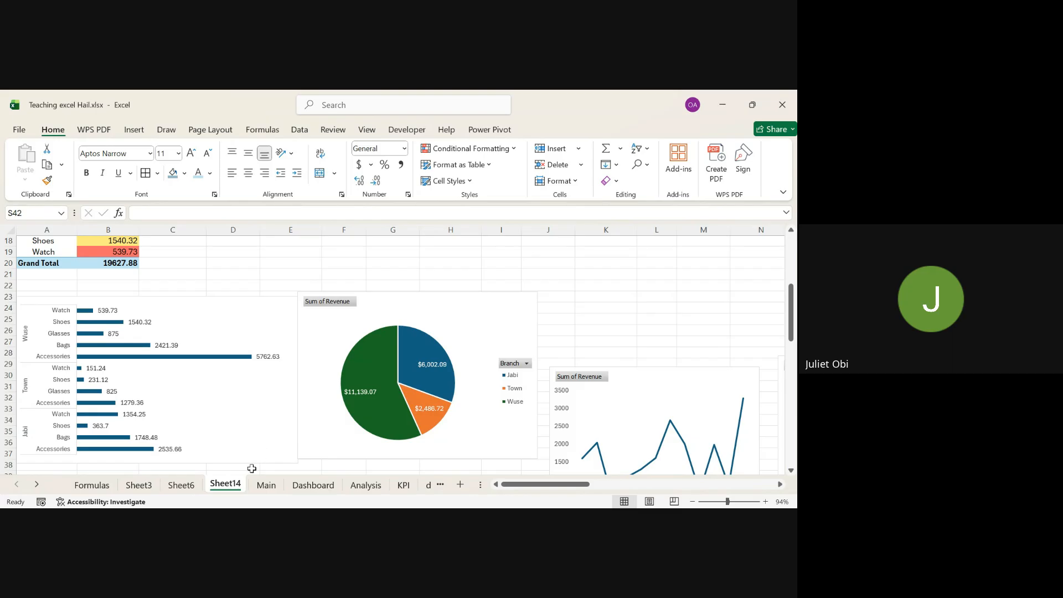
pyautogui.click(252, 468)
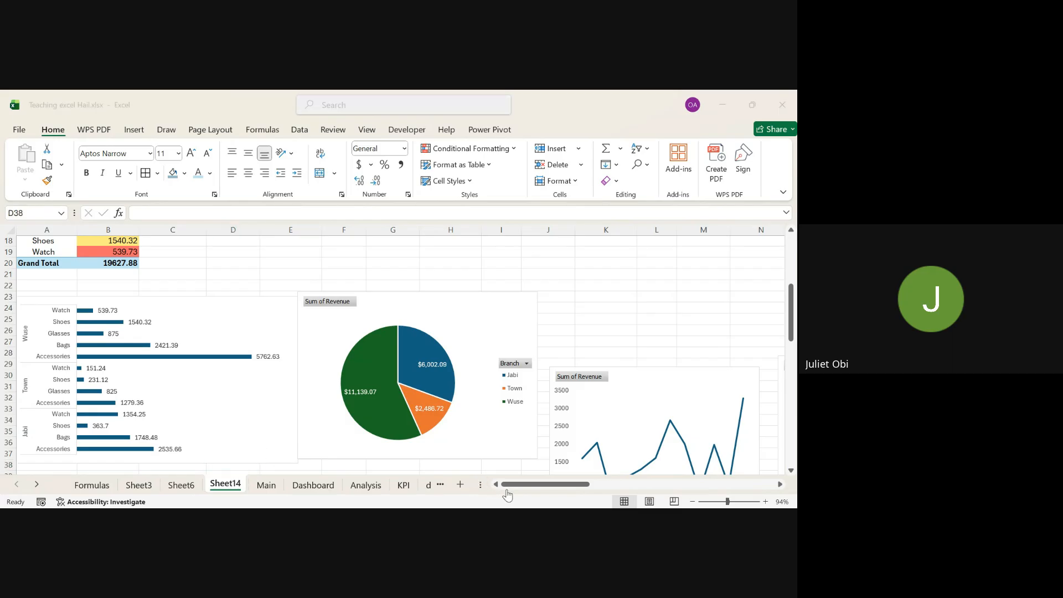
# Step: Add a new blank worksheet after Sheet14 and switch to the full-screen view with the ribbon hidden
pyautogui.click(460, 487)
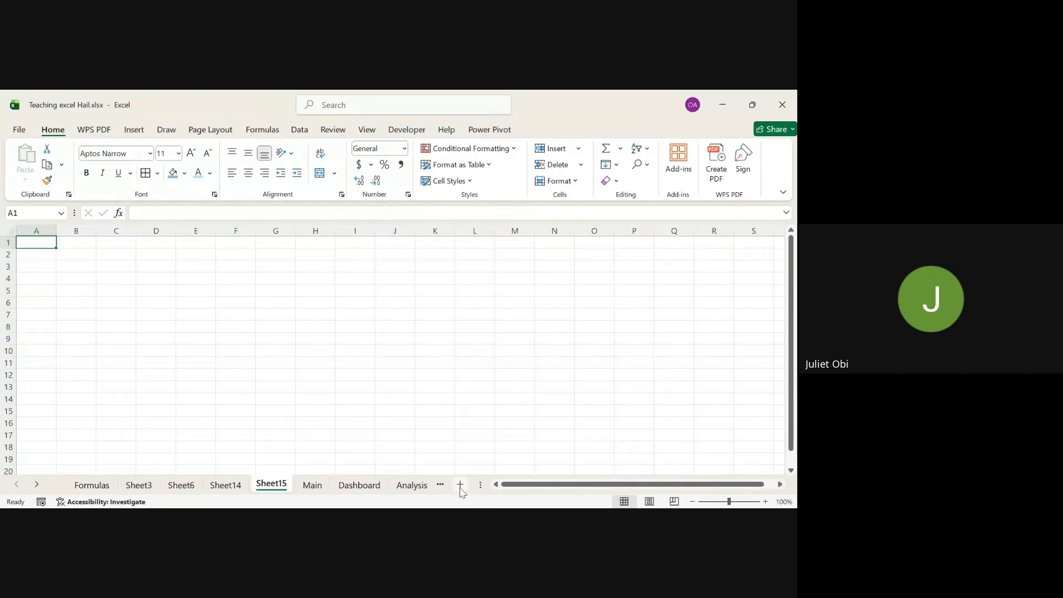
pyautogui.click(237, 490)
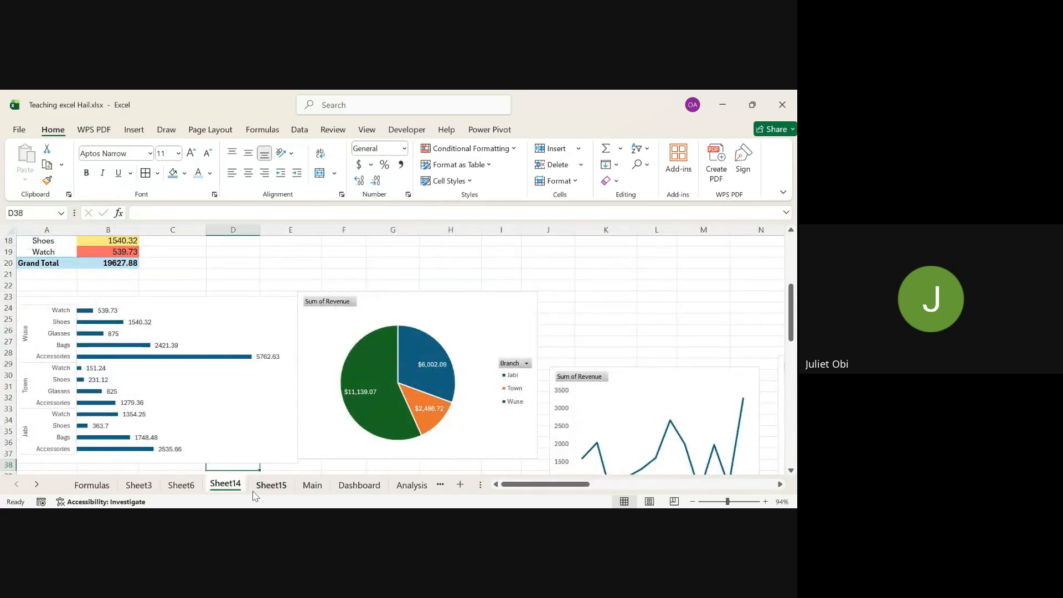
pyautogui.click(271, 486)
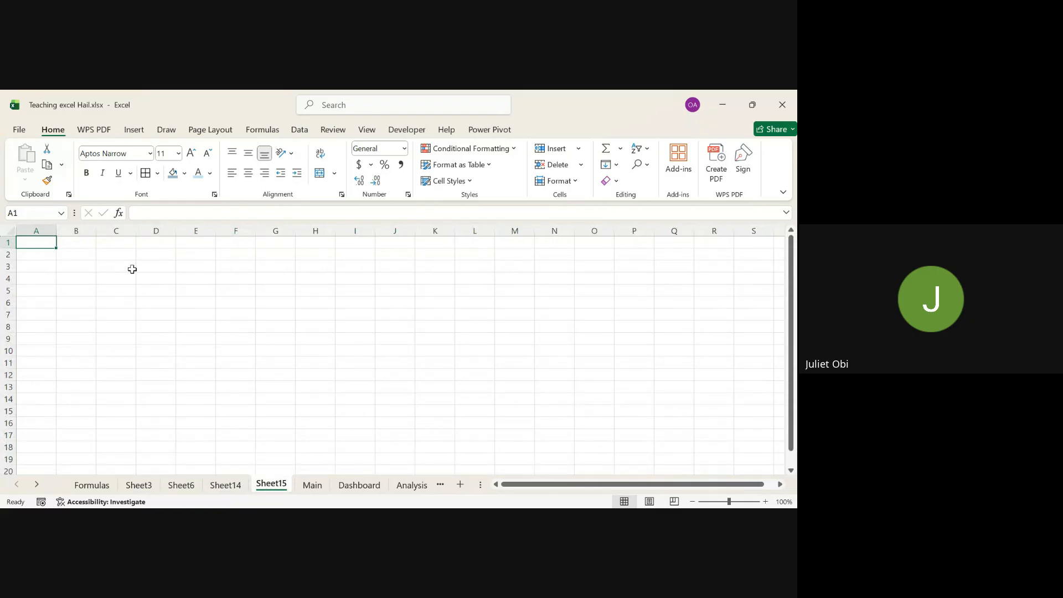
pyautogui.scroll(-1, 132, 268)
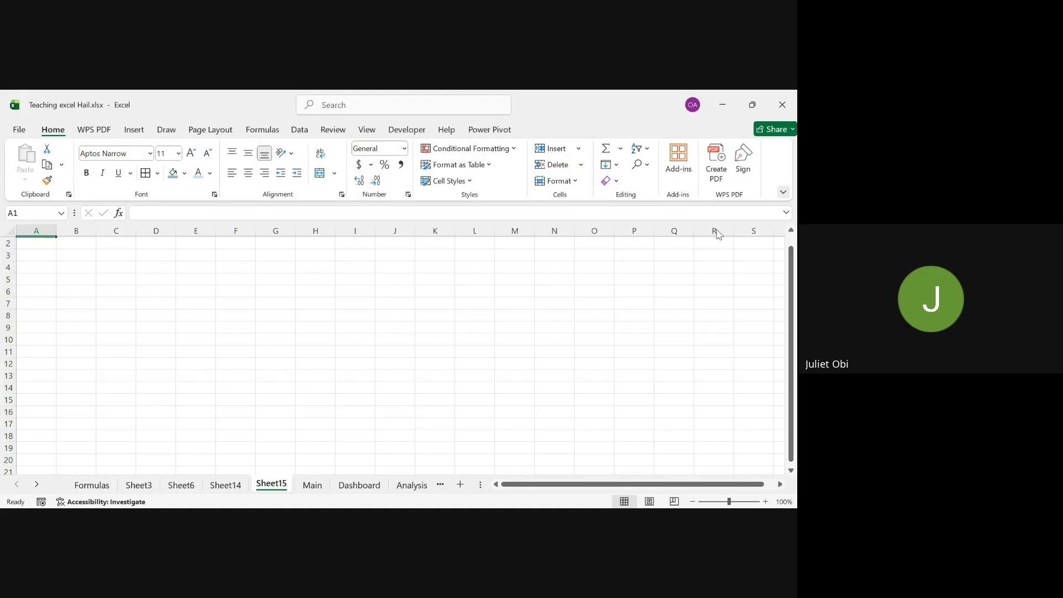
pyautogui.hotkey('ctrl', 'shift', 'F1')
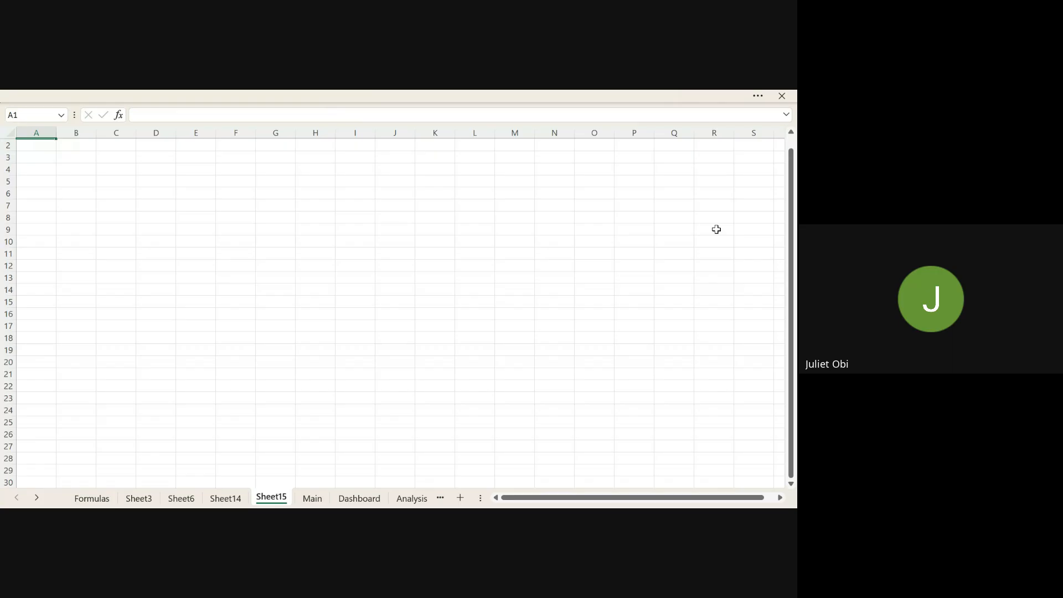
# Step: Hide every row from row 33 down to the end of the new sheet
pyautogui.scroll(-3, 716, 229)
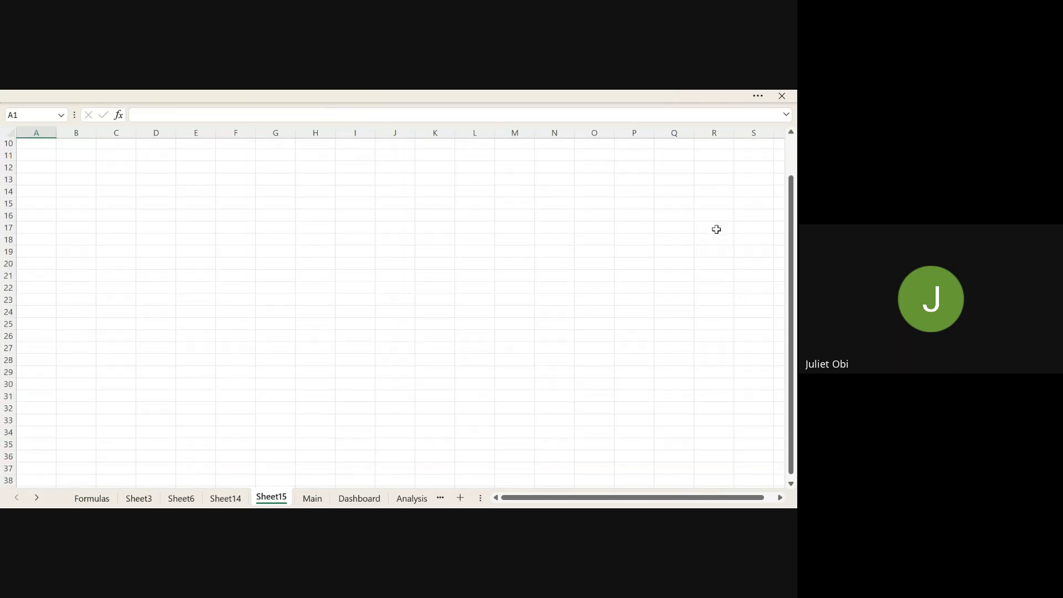
pyautogui.scroll(3, 716, 229)
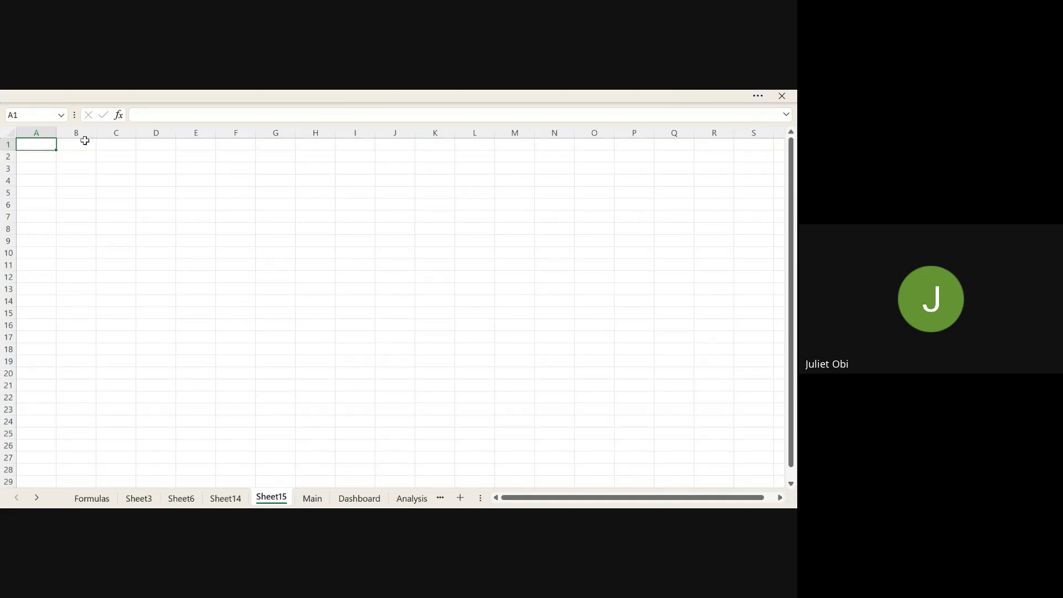
pyautogui.scroll(-3, 123, 269)
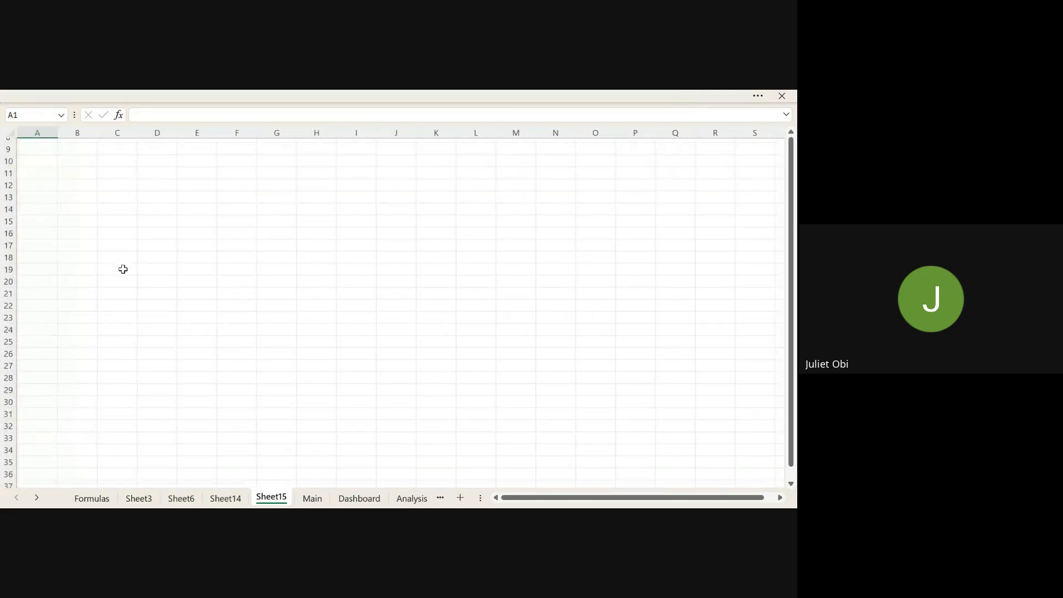
pyautogui.scroll(1, 123, 269)
pyautogui.hscroll(1, 121, 268)
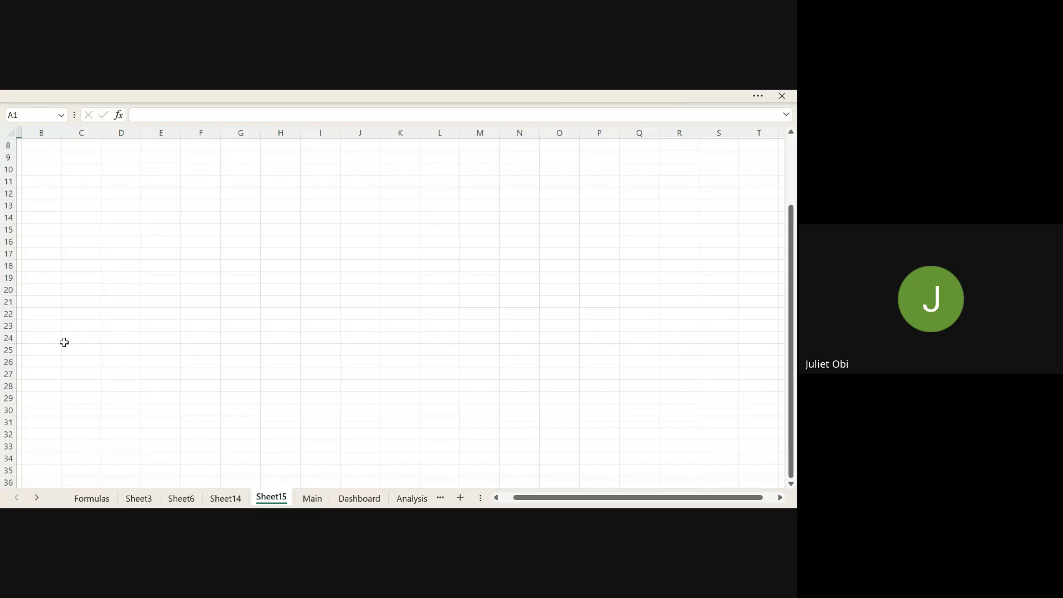
pyautogui.click(4, 446)
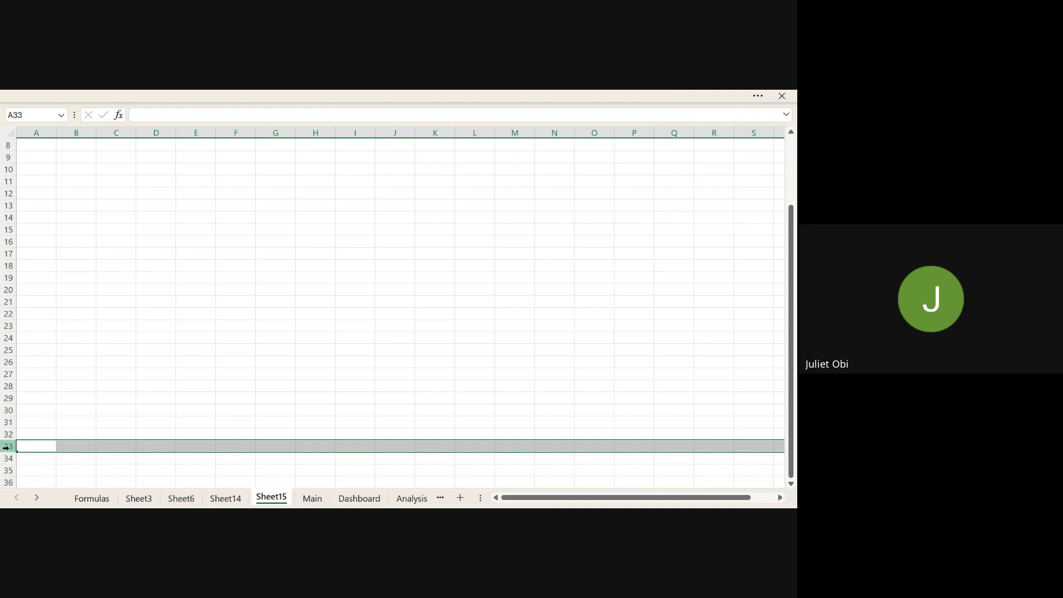
pyautogui.hotkey('ctrl', 'shift', 'Down')
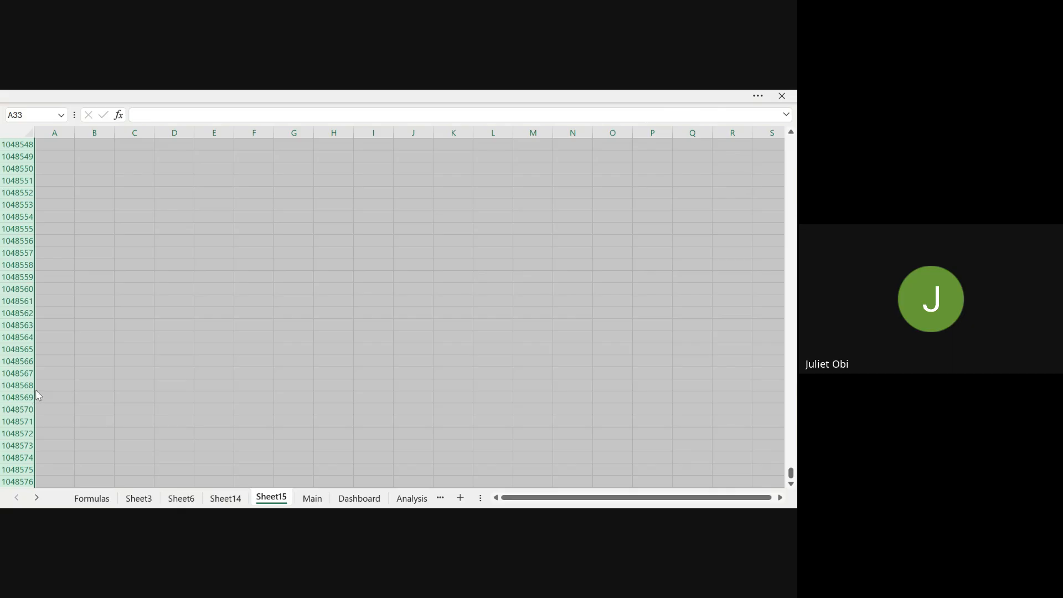
pyautogui.hotkey('ctrl', '9')
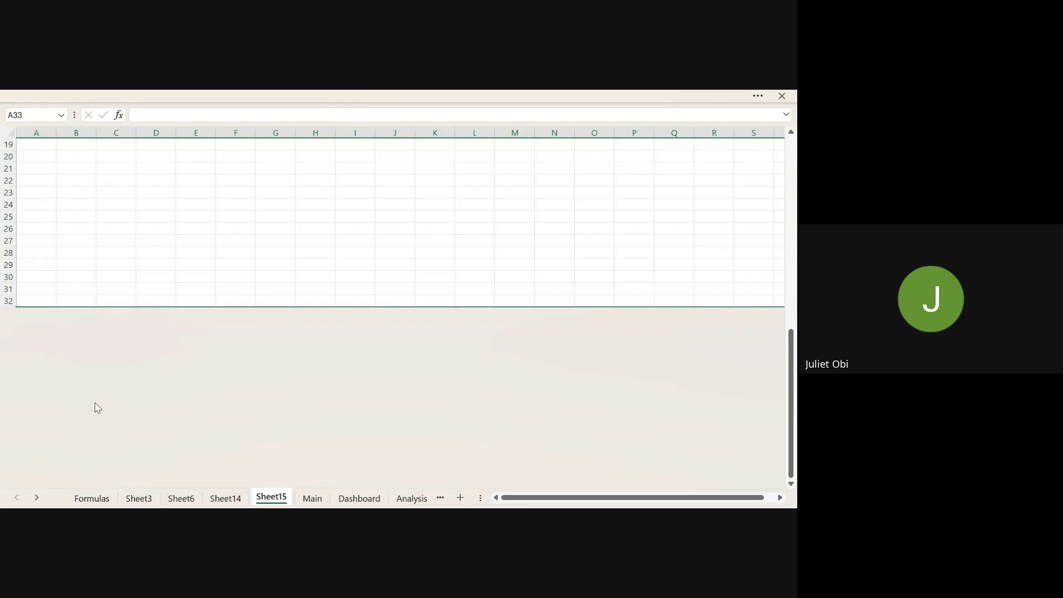
# Step: Hide every column from column V to the end of the new sheet
pyautogui.scroll(6, 246, 386)
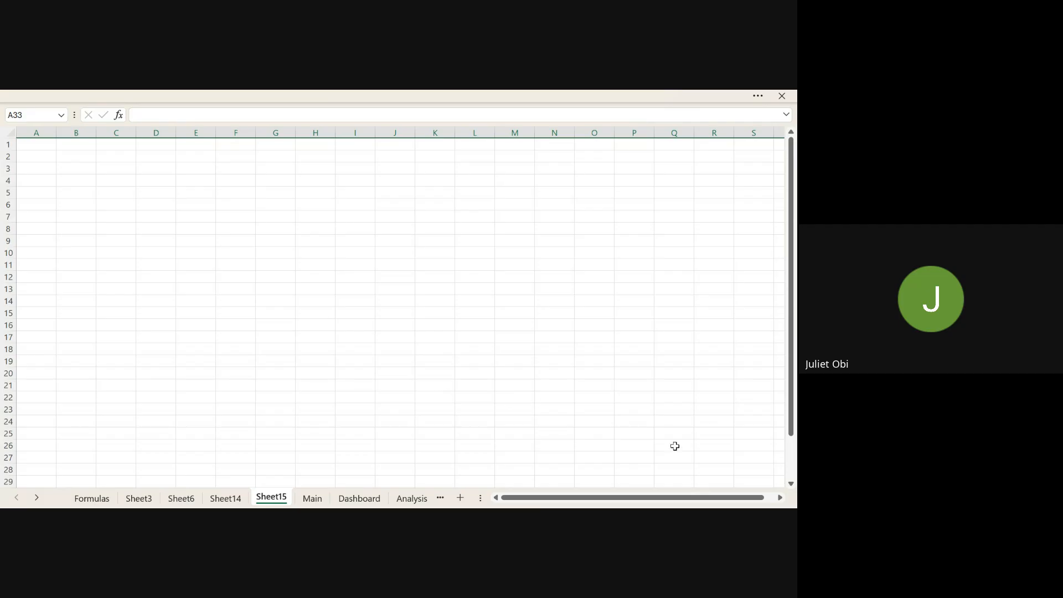
pyautogui.click(780, 498)
pyautogui.click(780, 498)
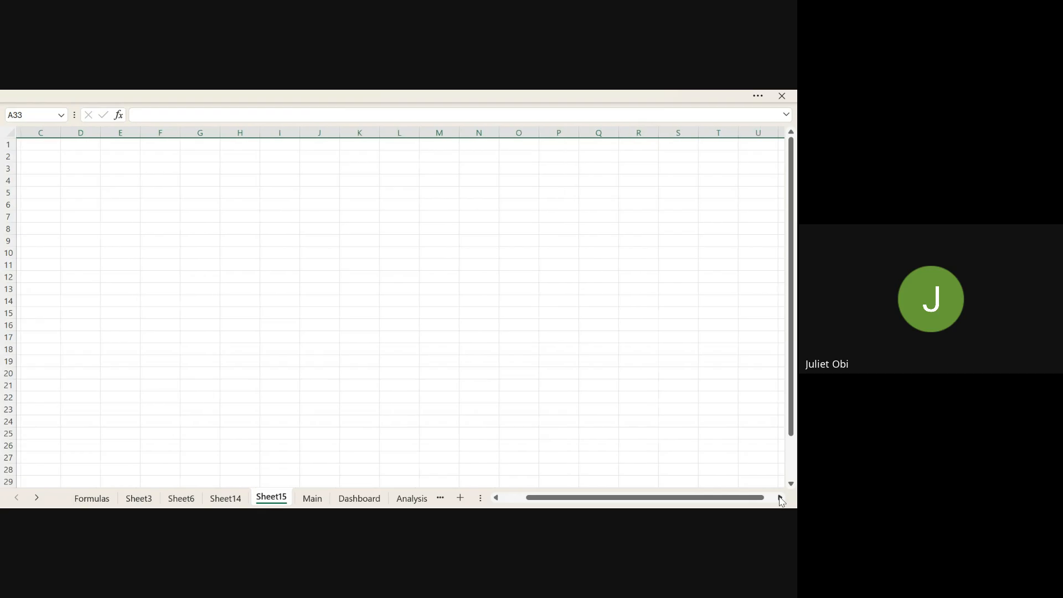
pyautogui.click(780, 499)
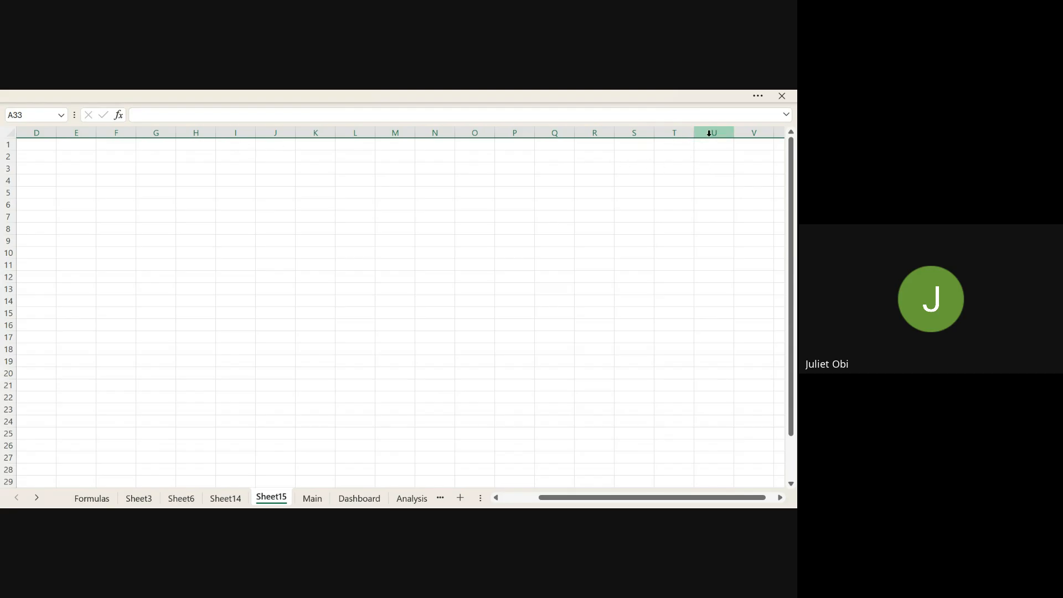
pyautogui.click(747, 133)
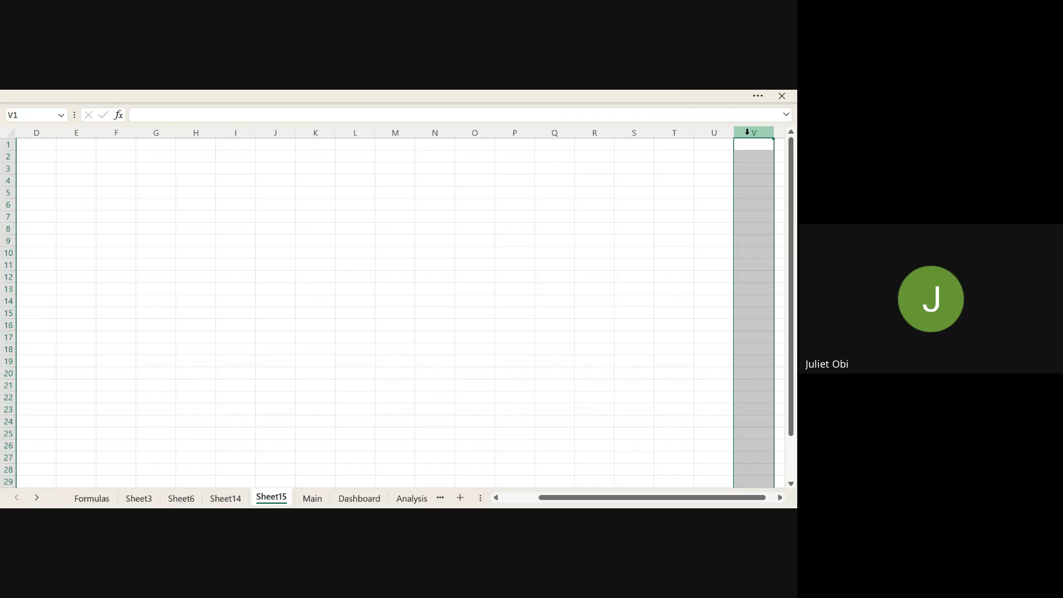
pyautogui.hotkey('ctrl', 'shift', 'Right')
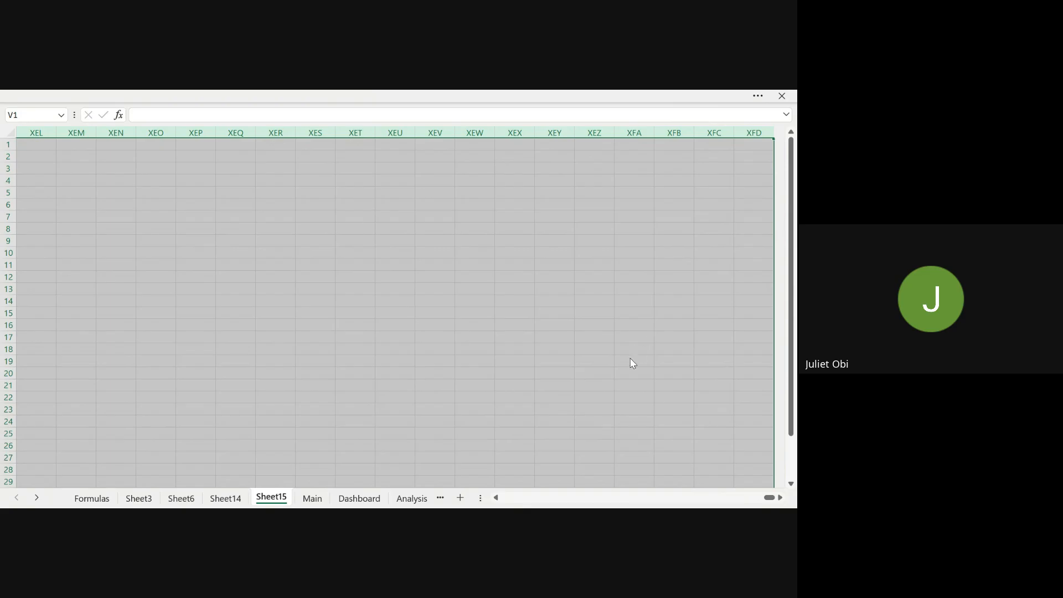
pyautogui.hotkey('ctrl', '0')
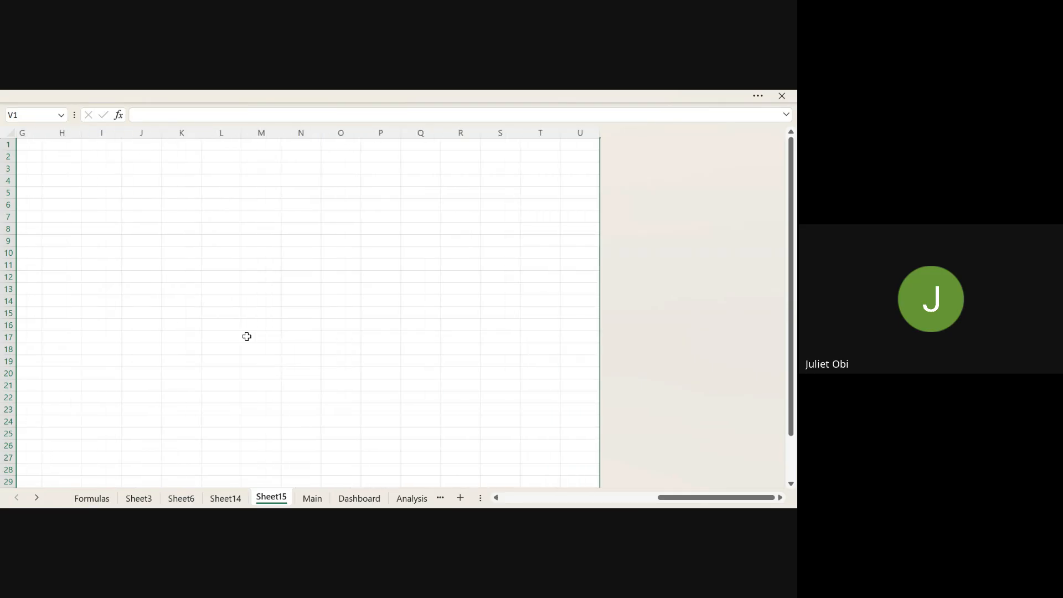
pyautogui.hscroll(-2, 247, 336)
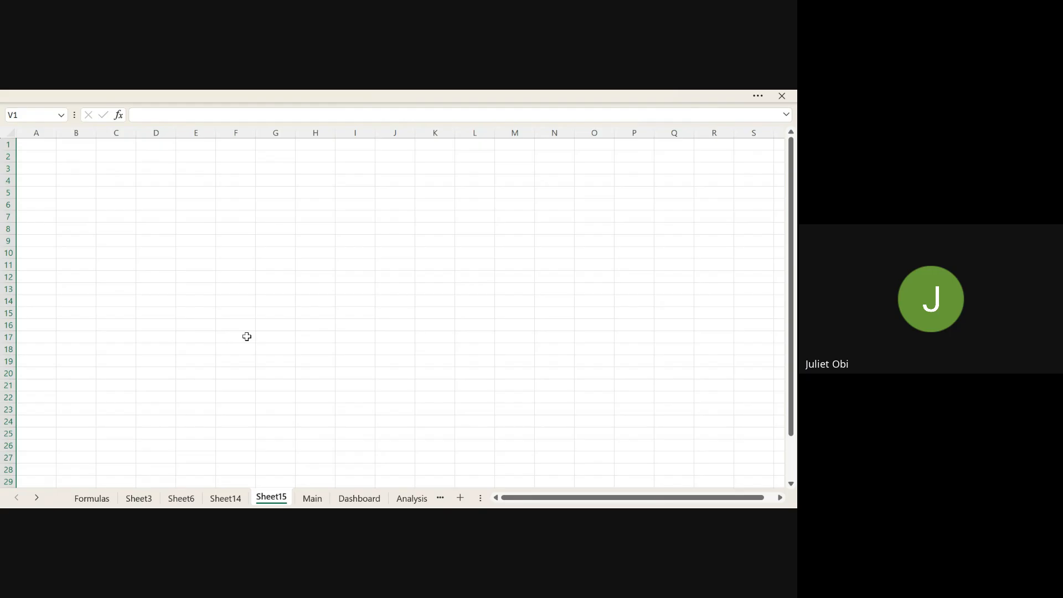
# Step: Hide the gridlines, row and column headings and formula bar on the blank sheet
pyautogui.click(102, 91)
pyautogui.click(117, 98)
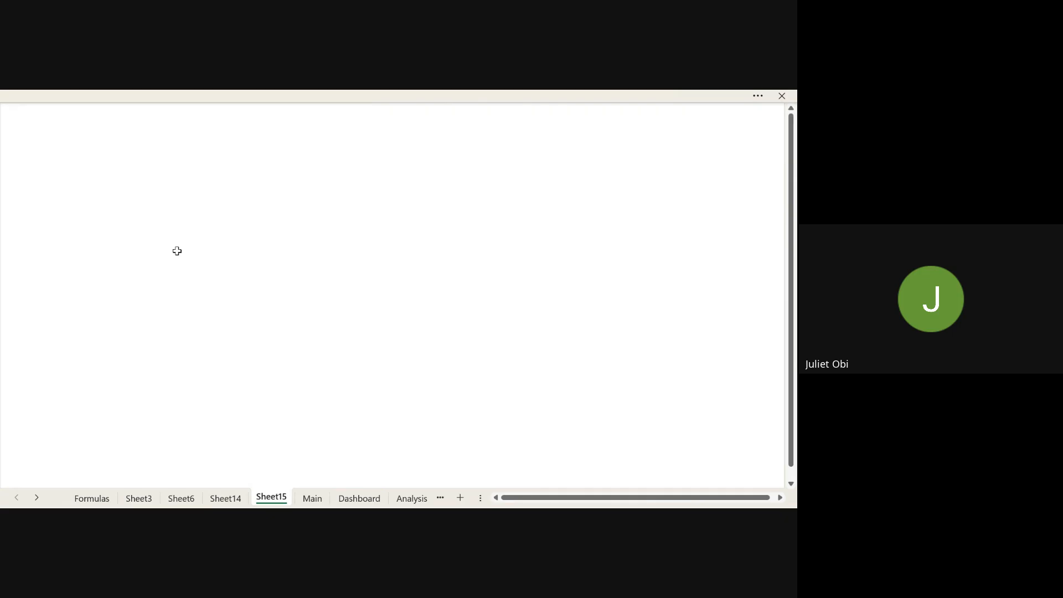
# Step: Glance at the existing Dashboard sheet, then rename Sheet15 as Dashboard 2
pyautogui.click(348, 505)
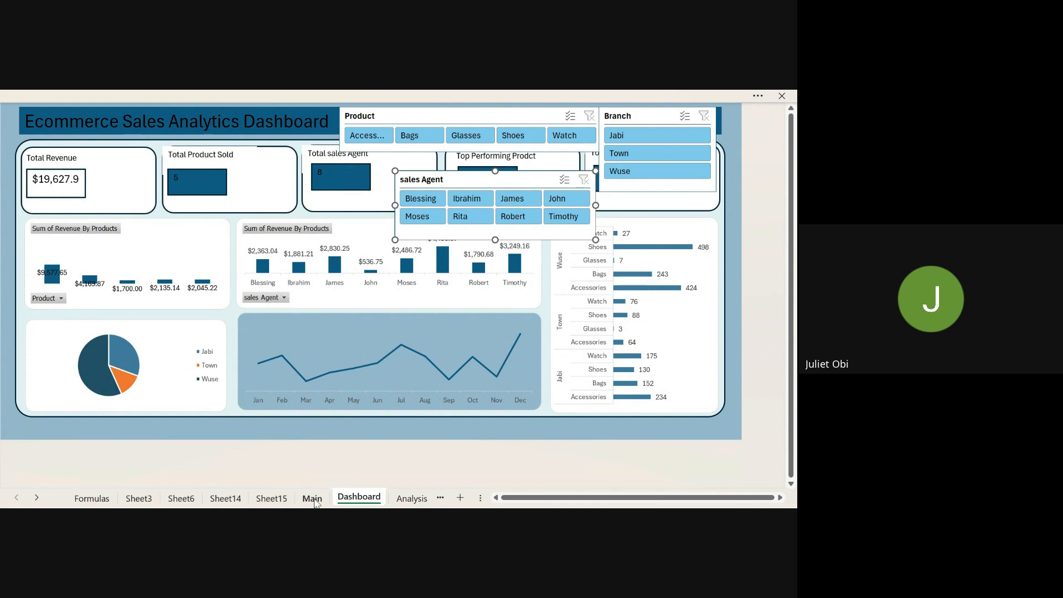
pyautogui.click(269, 498)
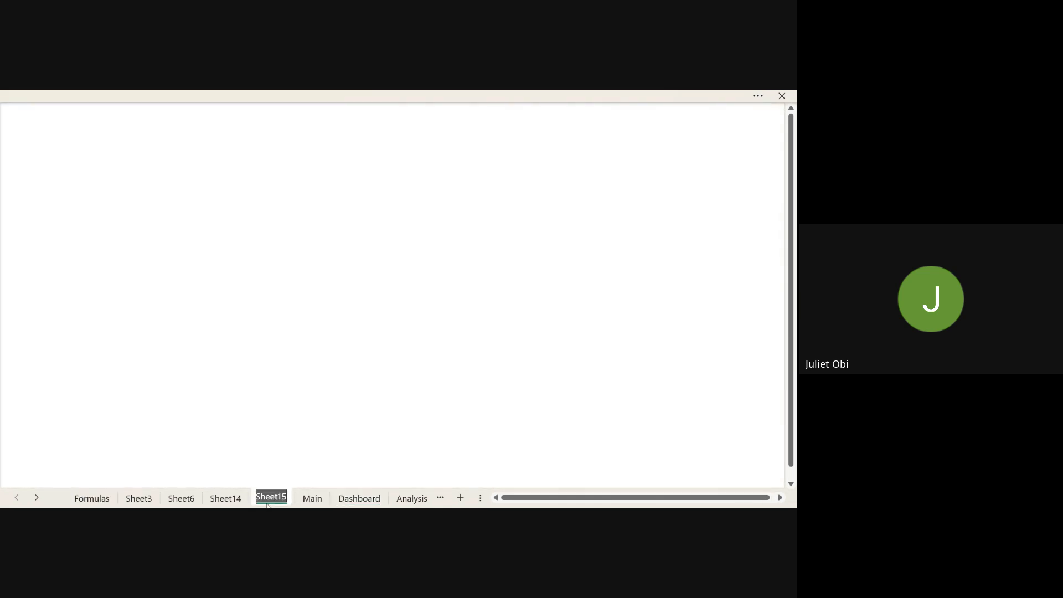
pyautogui.write('Da')
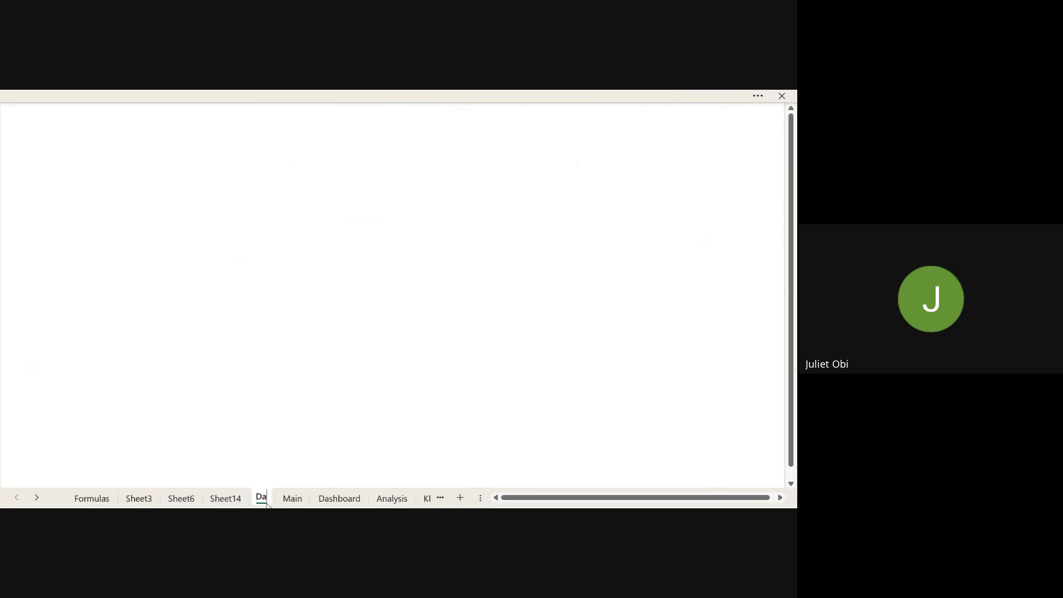
pyautogui.write('shbo')
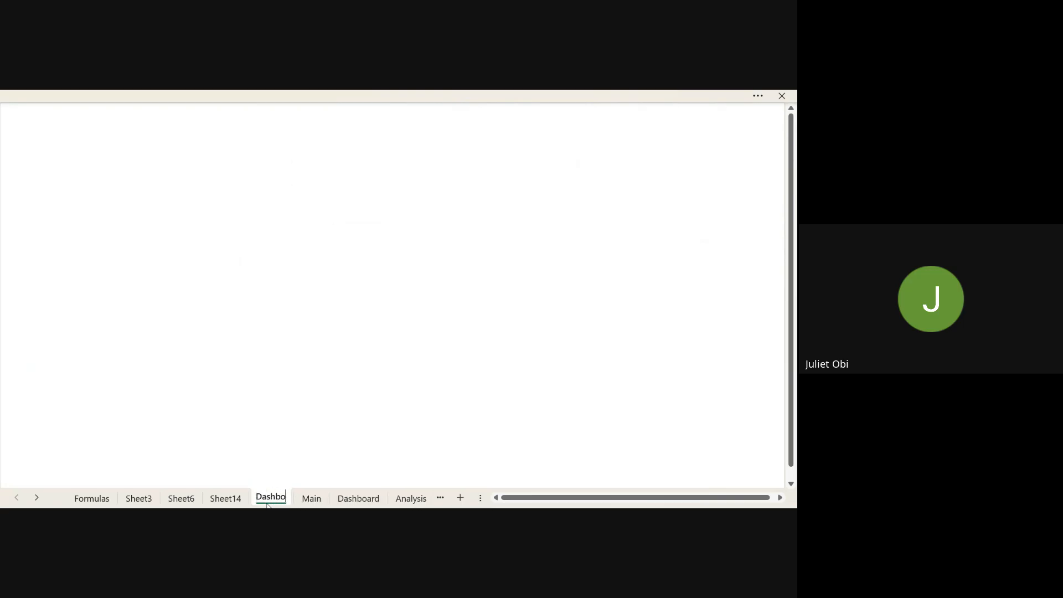
pyautogui.write('ard')
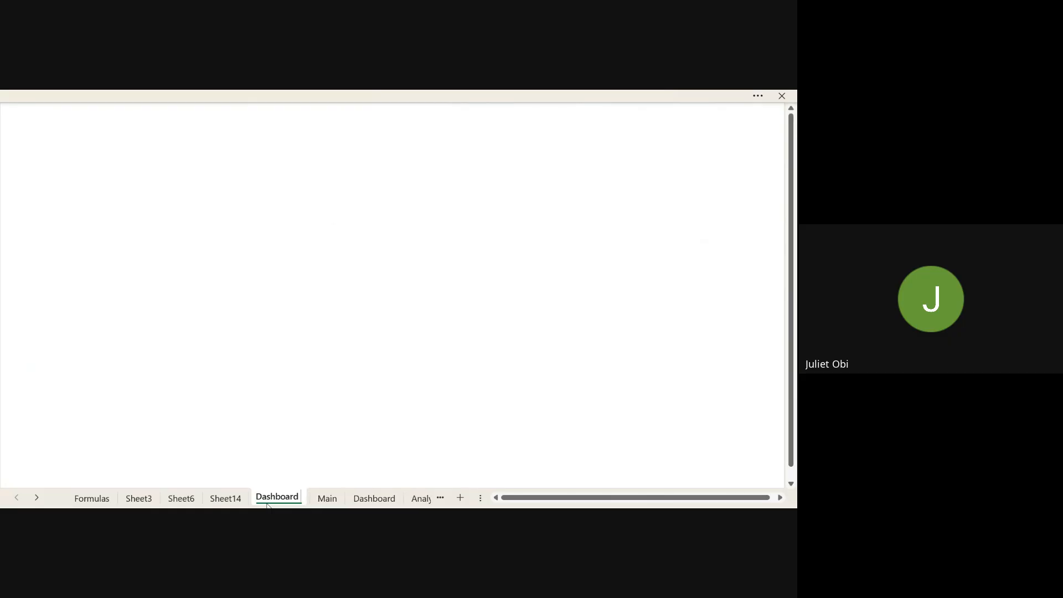
pyautogui.write(' 2')
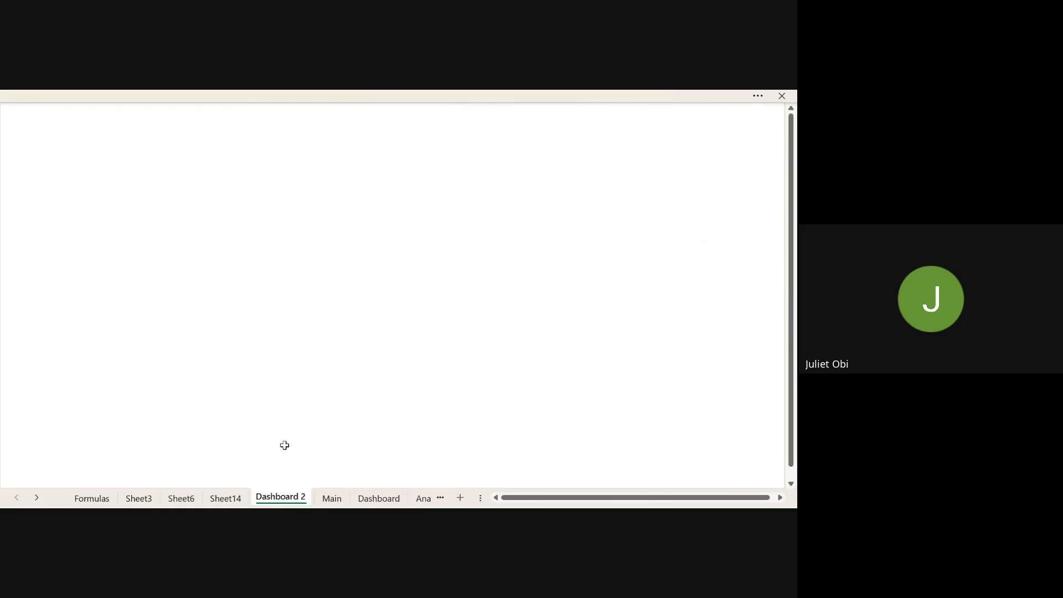
pyautogui.click(284, 446)
# Step: Fill all cells of the Dashboard 2 sheet with a pale blue color, using the existing Dashboard sheet as reference
pyautogui.click(60, 167)
pyautogui.hotkey('ctrl', 'a')
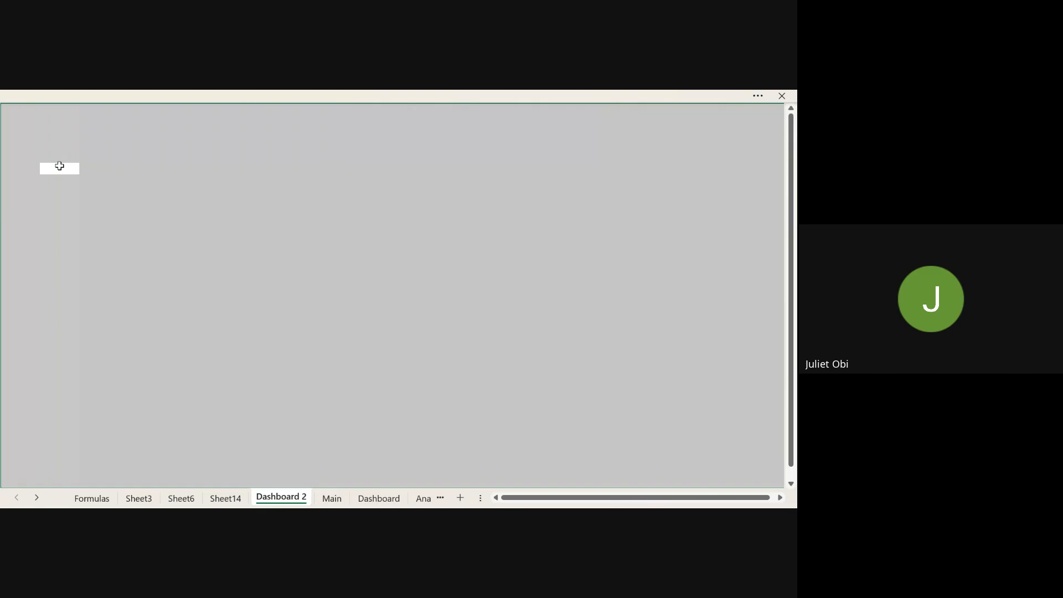
pyautogui.click(18, 92)
pyautogui.click(391, 500)
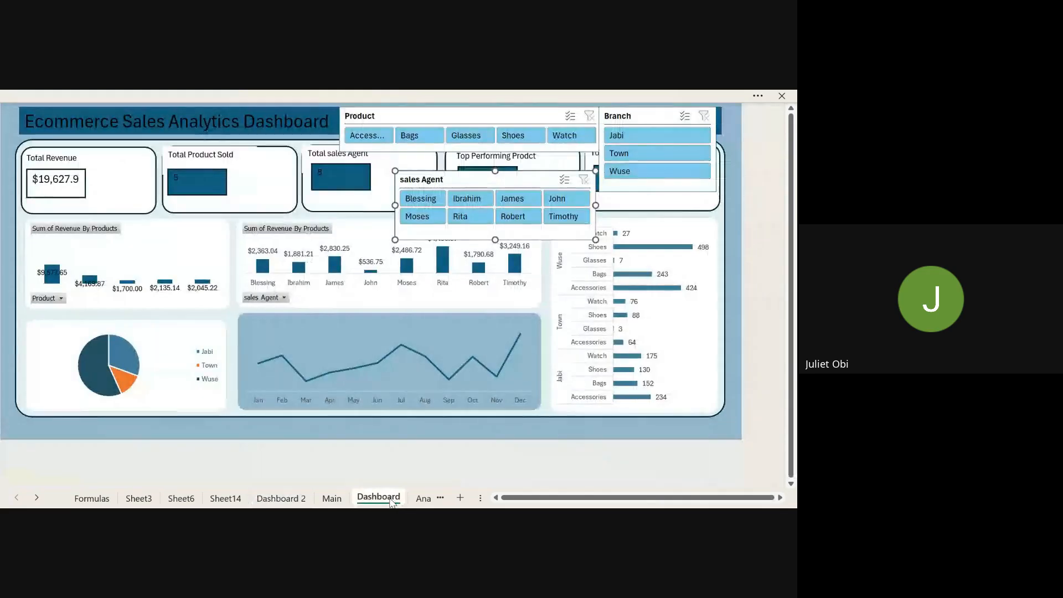
pyautogui.click(296, 501)
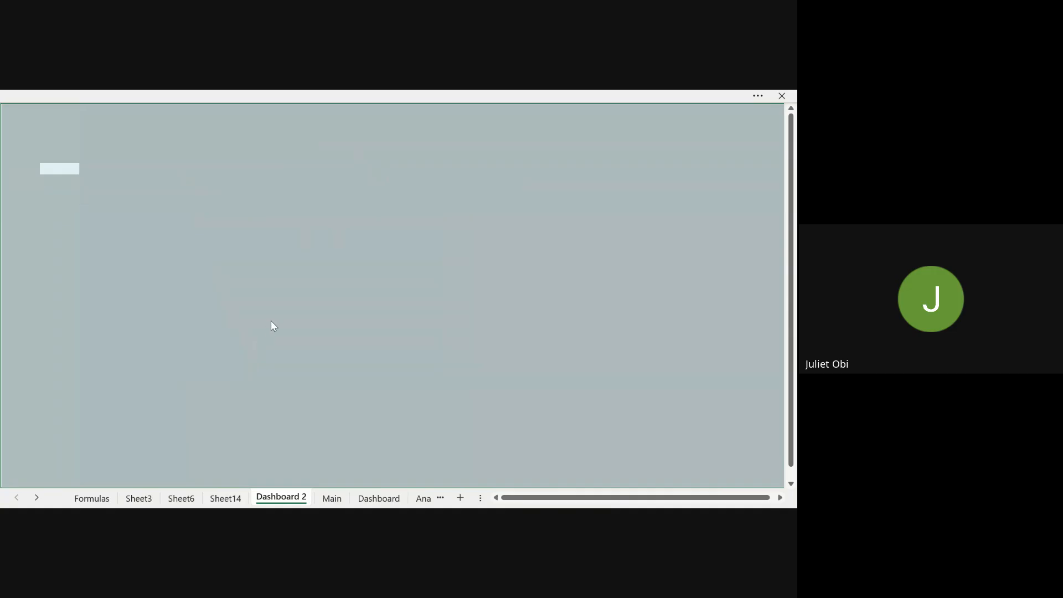
pyautogui.click(270, 320)
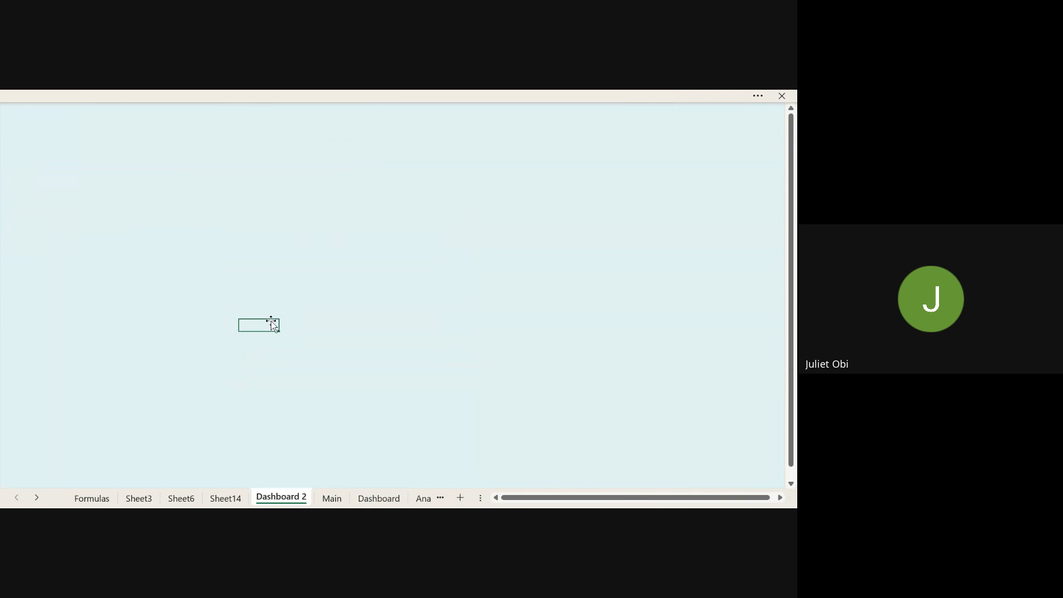
# Step: Insert a rounded rectangle that covers nearly the whole Dashboard 2 sheet, leaving a narrow margin around it
pyautogui.click(167, 239)
pyautogui.click(82, 95)
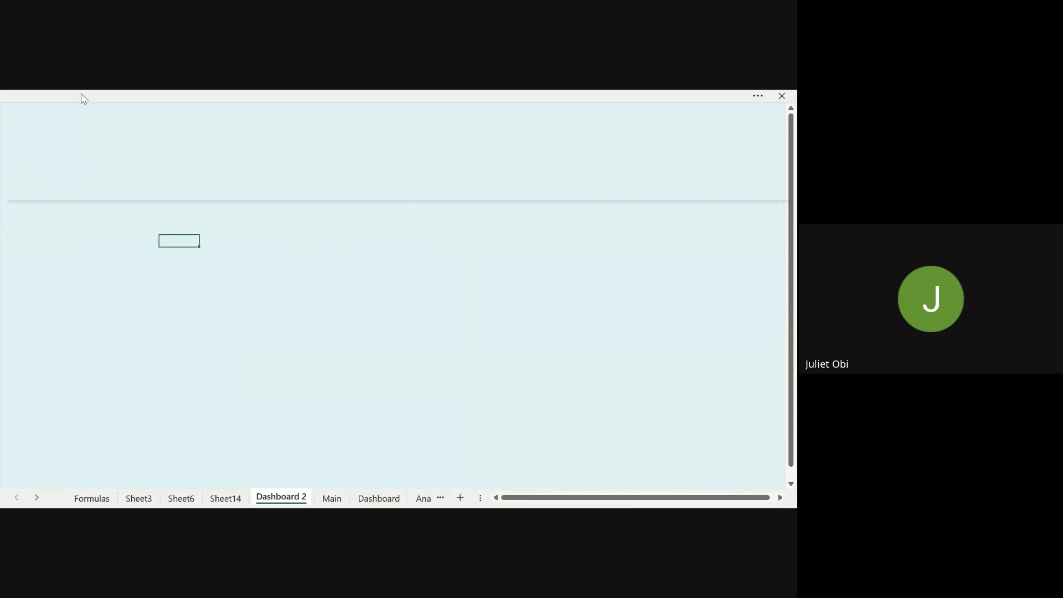
pyautogui.click(222, 201)
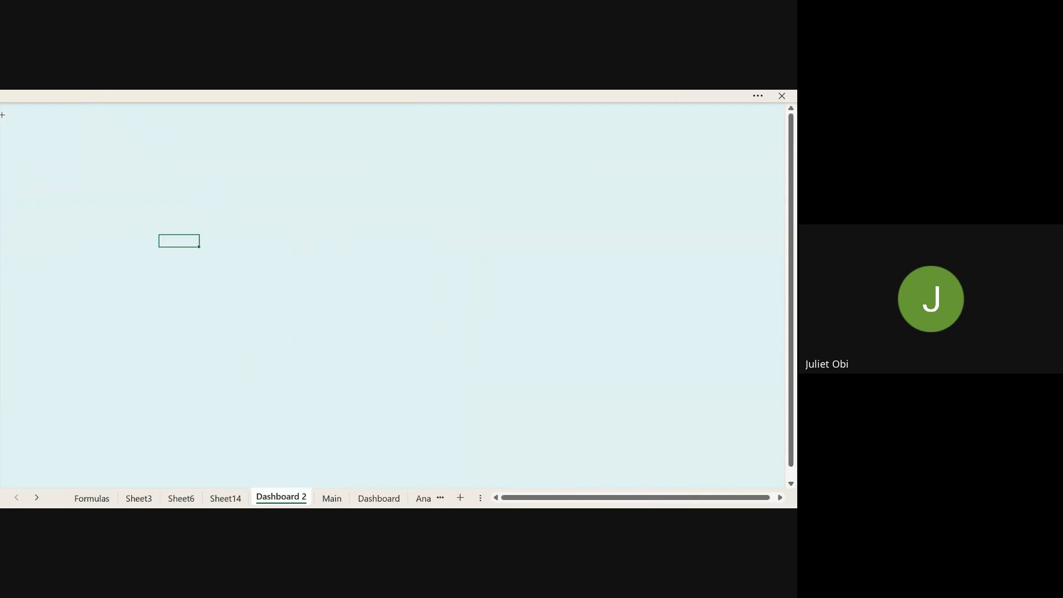
pyautogui.moveTo(12, 116); pyautogui.dragTo(748, 498)
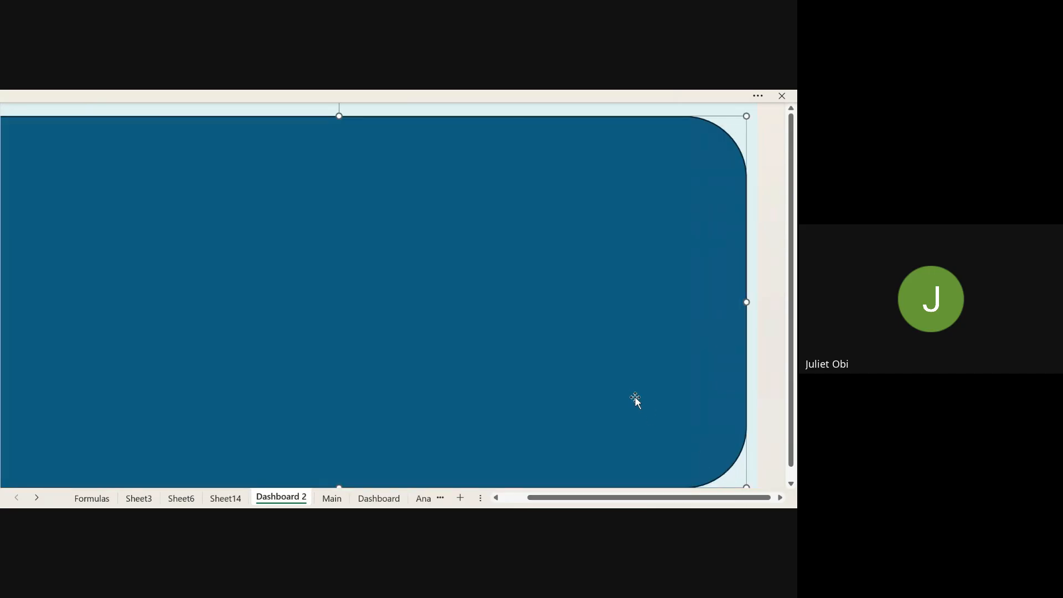
# Step: Examine how the rounded rectangle's edges and corners sit against the boundary of the sheet
pyautogui.hscroll(-3, 634, 395)
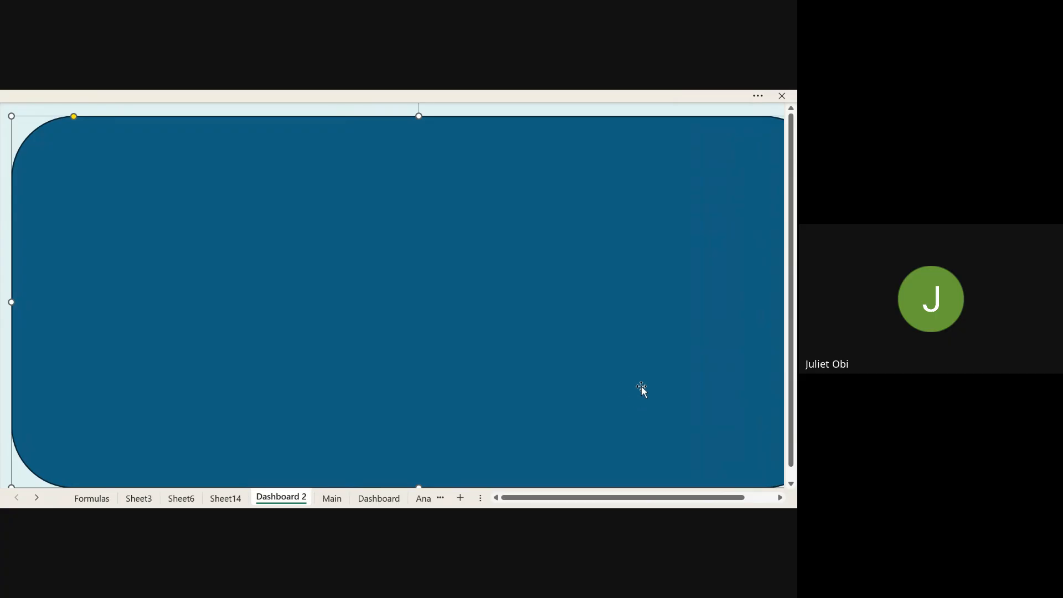
pyautogui.scroll(-2, 642, 383)
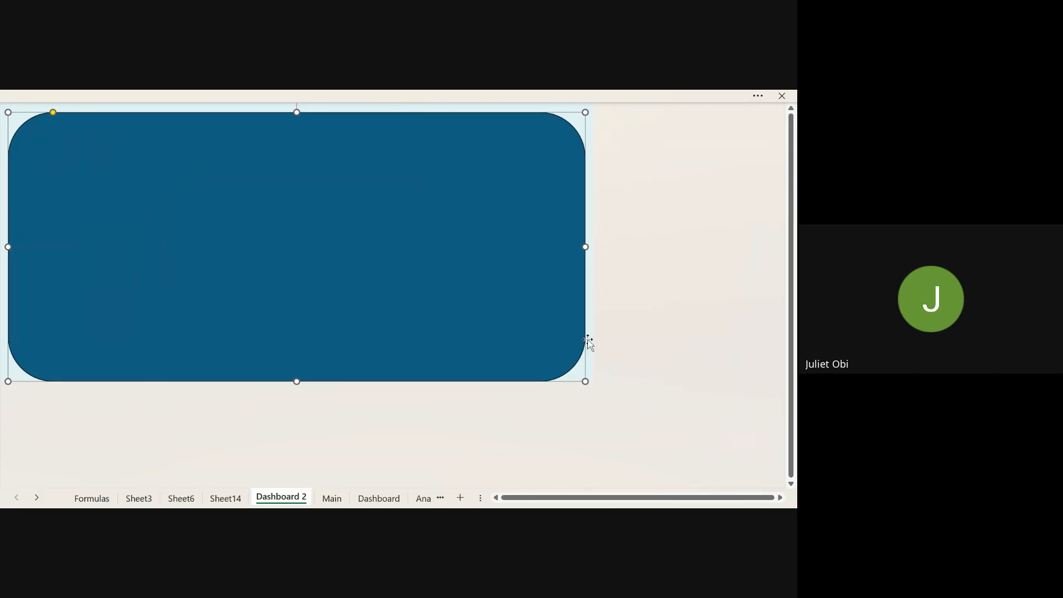
pyautogui.scroll(2, 542, 341)
pyautogui.scroll(-2, 541, 327)
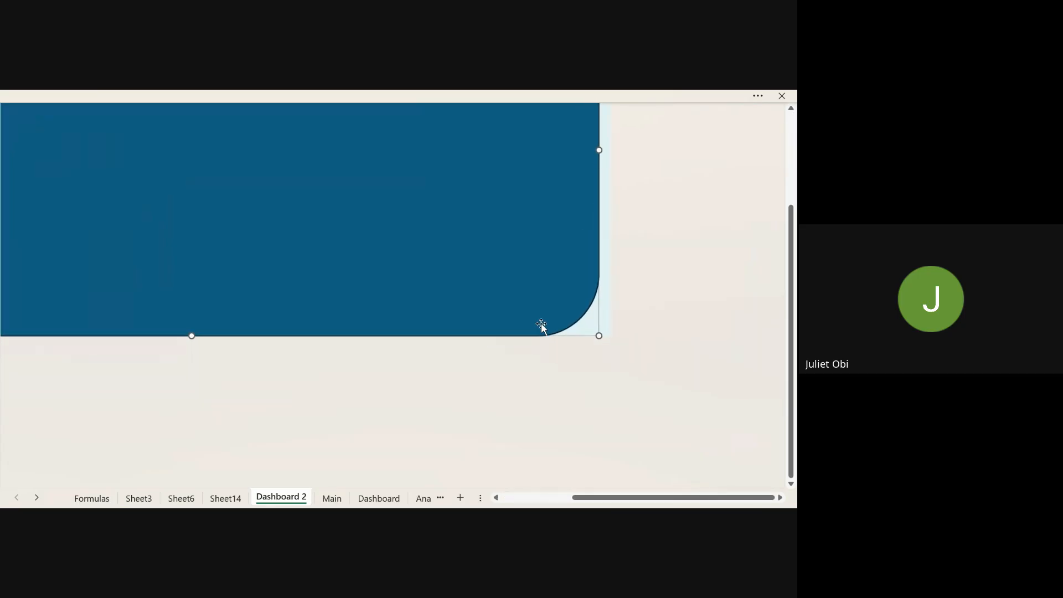
pyautogui.scroll(2, 543, 330)
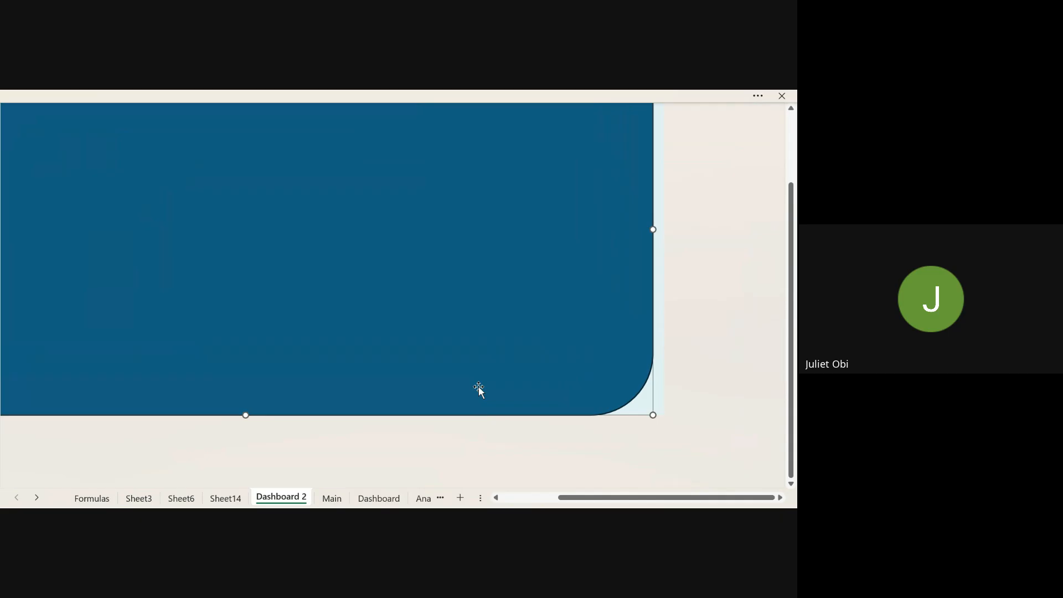
pyautogui.scroll(-3, 479, 386)
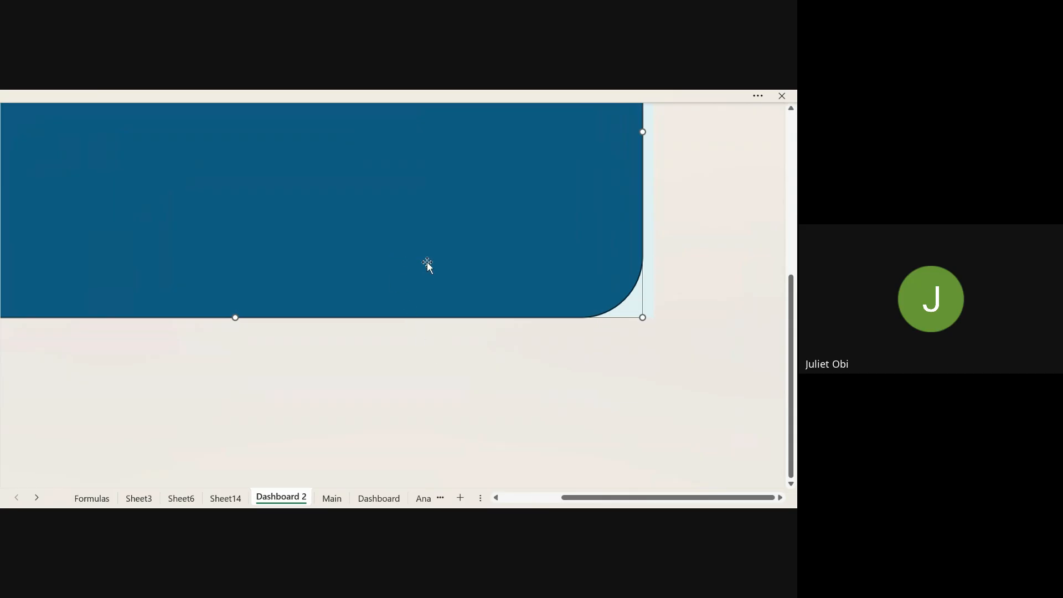
pyautogui.scroll(6, 427, 262)
pyautogui.scroll(-1, 427, 261)
pyautogui.hscroll(-1, 427, 261)
pyautogui.hscroll(-2, 427, 262)
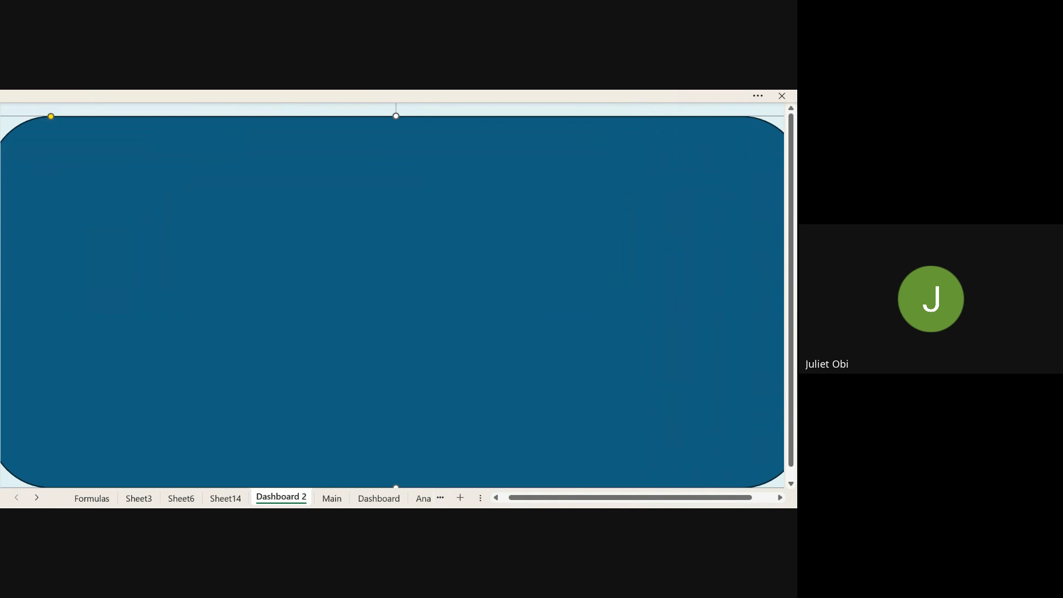
pyautogui.hotkey('alt', 'Tab')
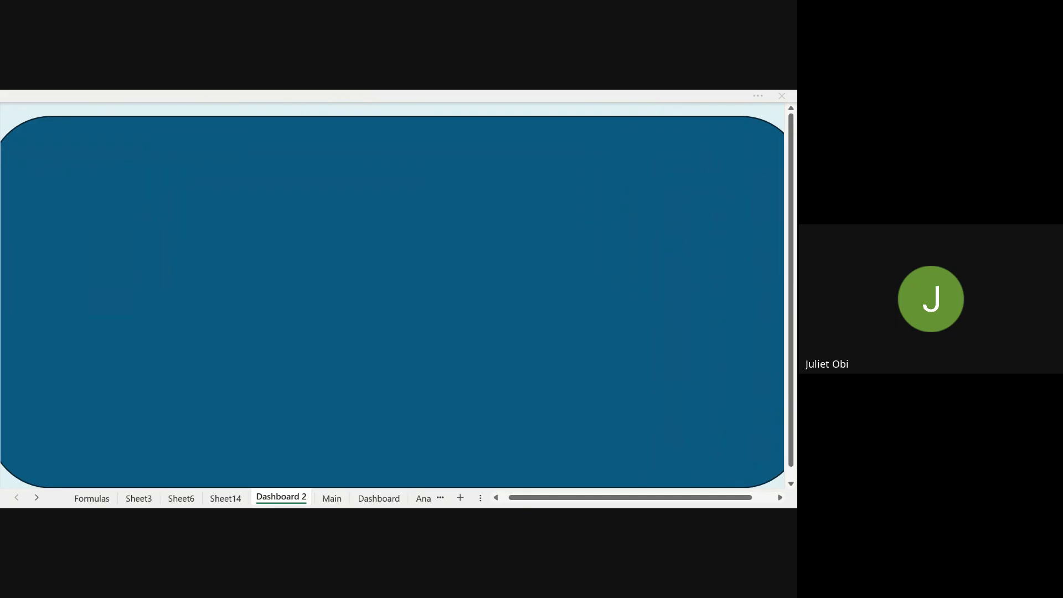
pyautogui.click(725, 414)
pyautogui.scroll(-3, 450, 340)
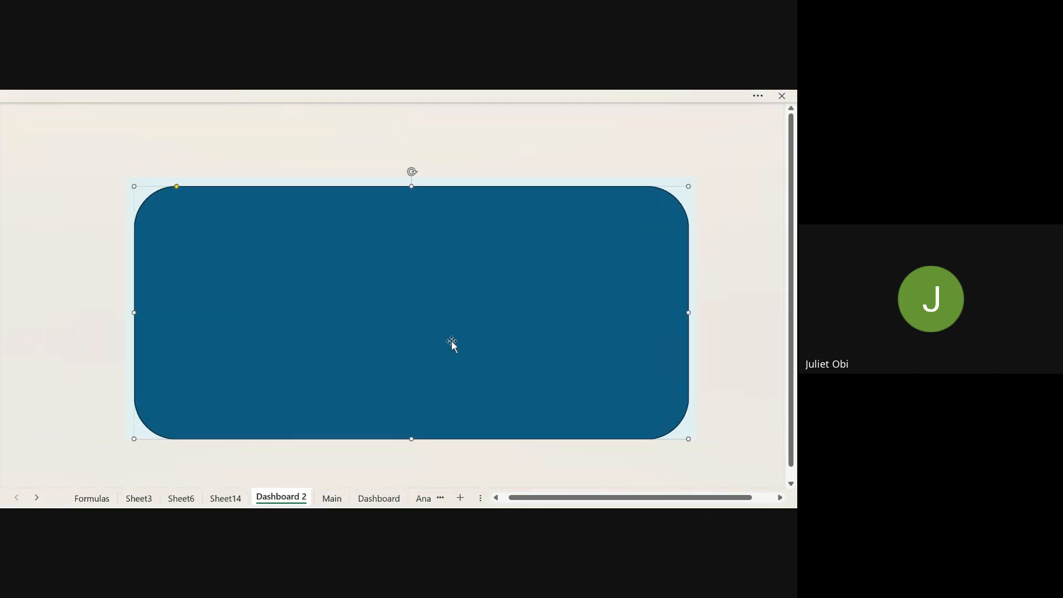
# Step: Move the rounded rectangle slightly to the right within the Dashboard 2 sheet
pyautogui.scroll(2, 451, 340)
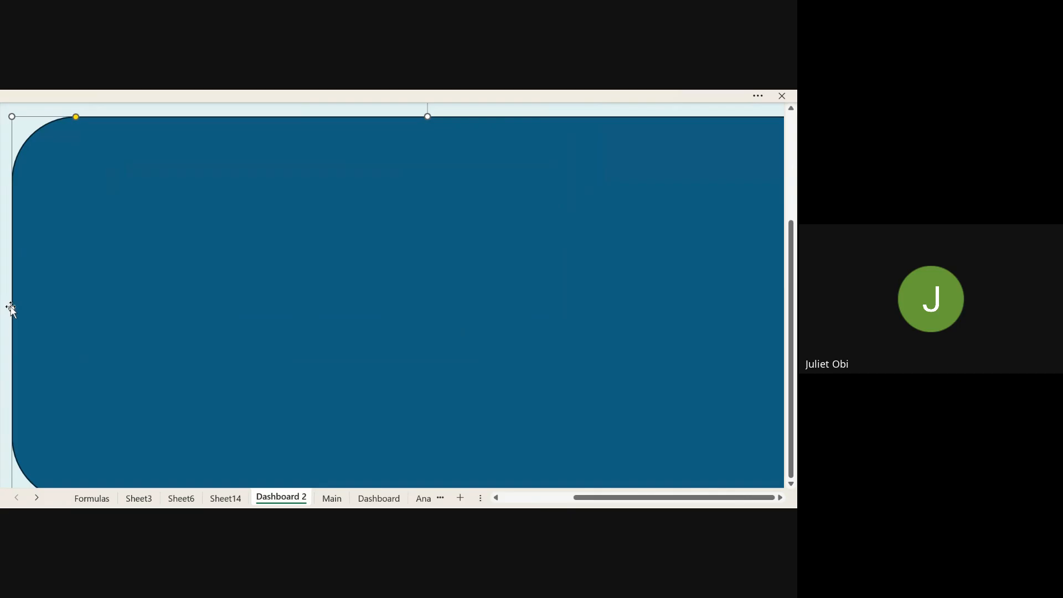
pyautogui.moveTo(11, 308); pyautogui.dragTo(29, 307)
pyautogui.scroll(-2, 205, 287)
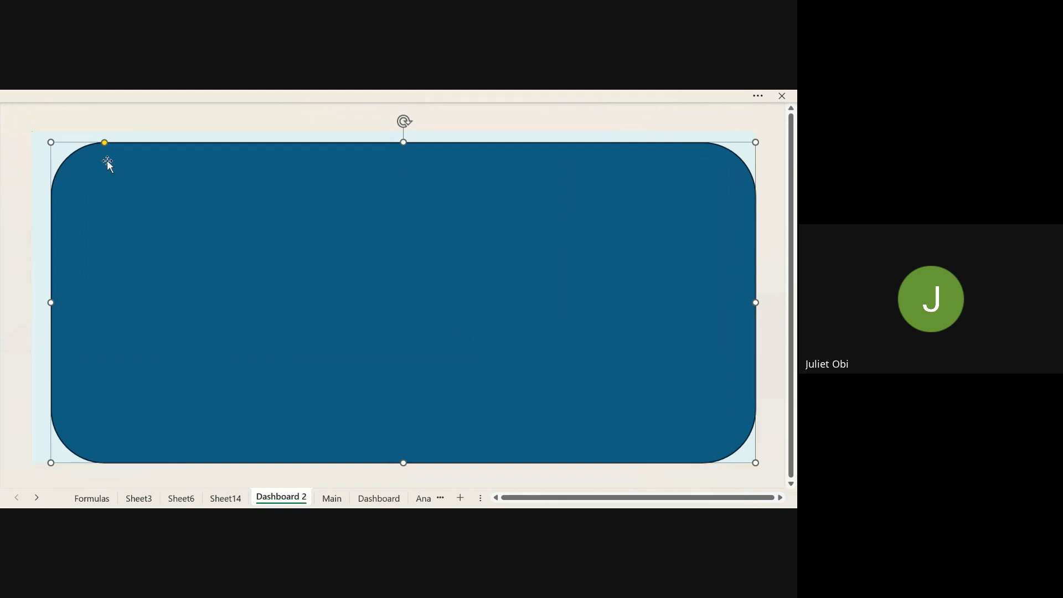
pyautogui.moveTo(103, 143); pyautogui.dragTo(87, 139)
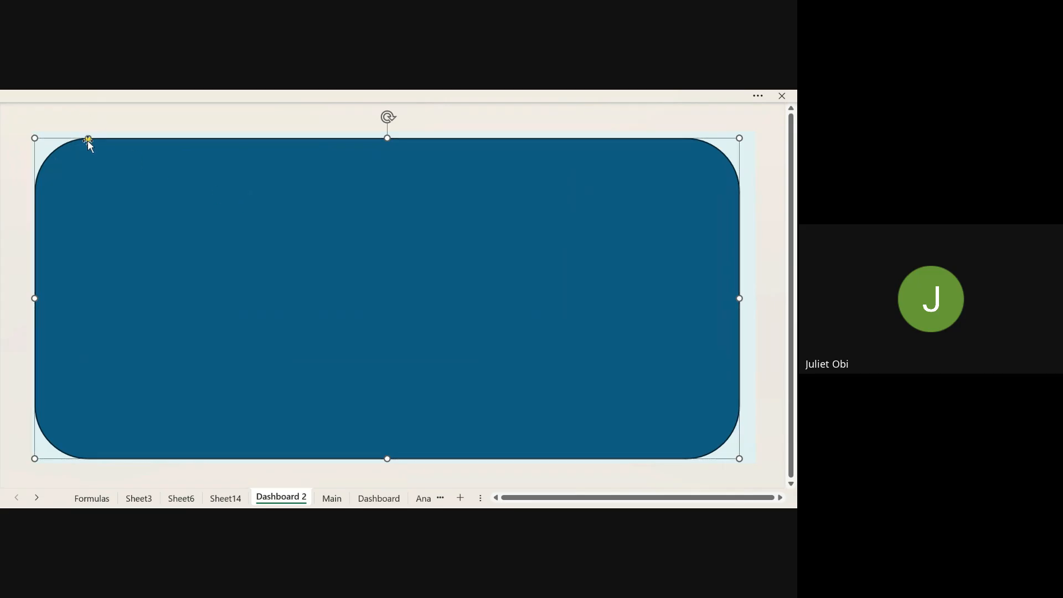
pyautogui.moveTo(90, 138); pyautogui.dragTo(87, 138)
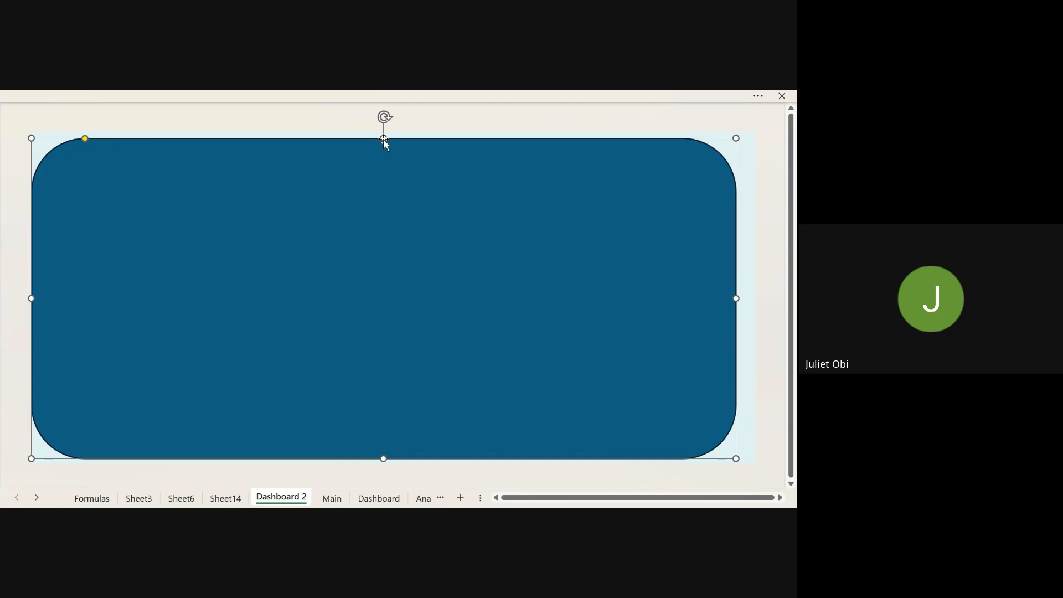
pyautogui.hotkey('ctrl', 'z')
pyautogui.hotkey('ctrl', 'z')
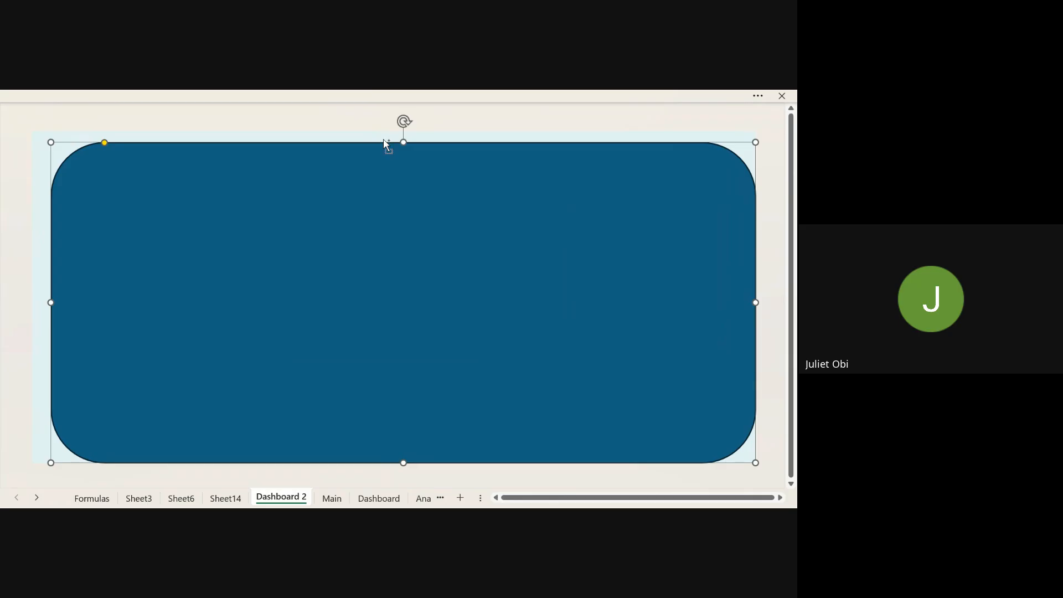
pyautogui.scroll(1, 383, 138)
pyautogui.write('z')
pyautogui.press('BackSpace')
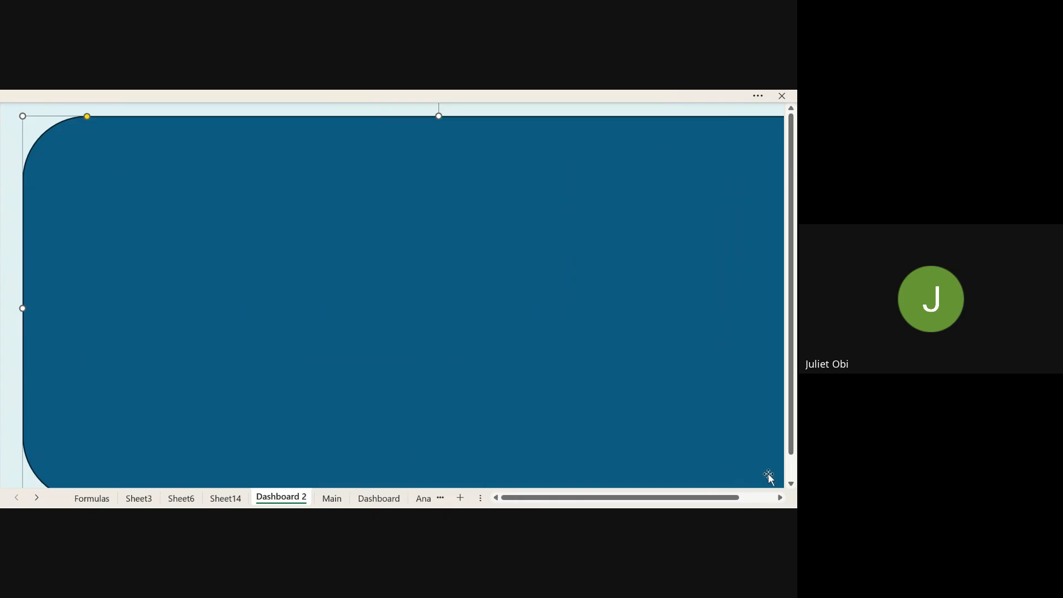
# Step: Shrink the rounded rectangle from its bottom and right edges so a narrow pale blue margin surrounds it on the sheet
pyautogui.click(791, 485)
pyautogui.scroll(-2, 664, 443)
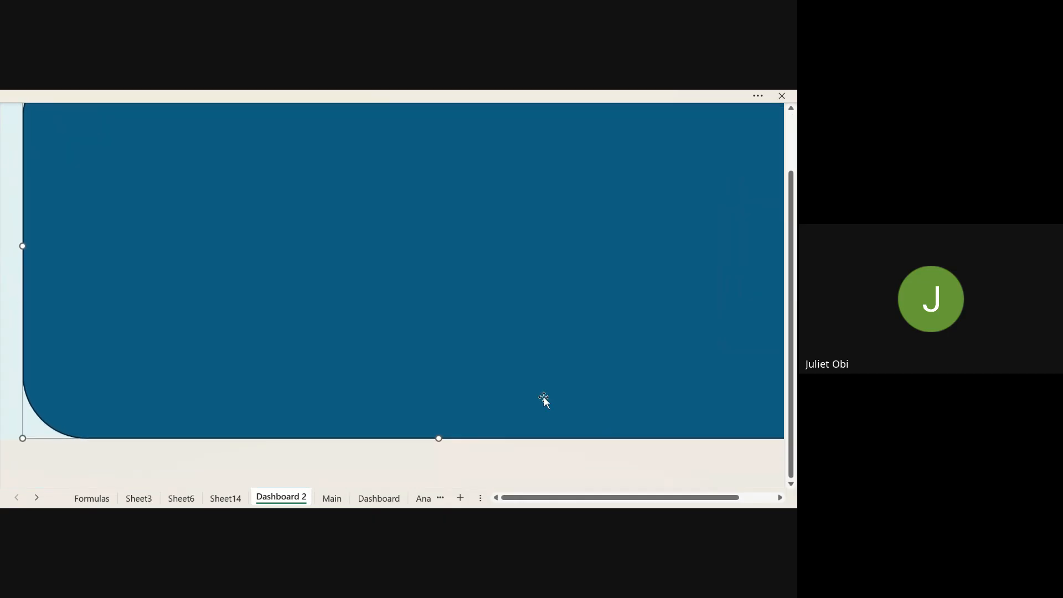
pyautogui.keyDown('ctrl'); pyautogui.scroll(-2, 543, 399); pyautogui.keyUp('ctrl')
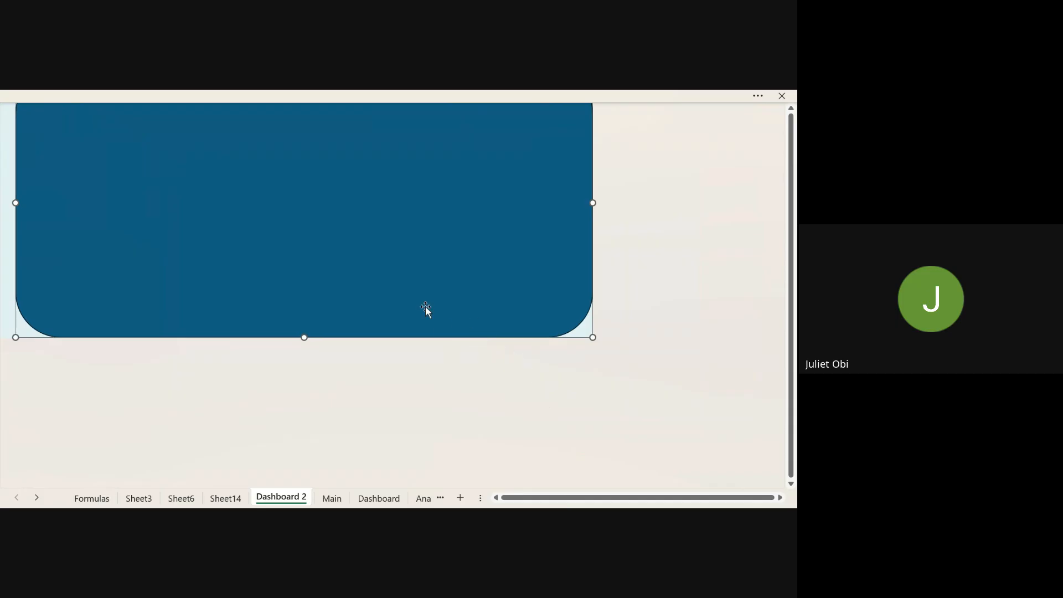
pyautogui.scroll(2, 425, 307)
pyautogui.keyDown('ctrl'); pyautogui.scroll(4, 426, 307); pyautogui.keyUp('ctrl')
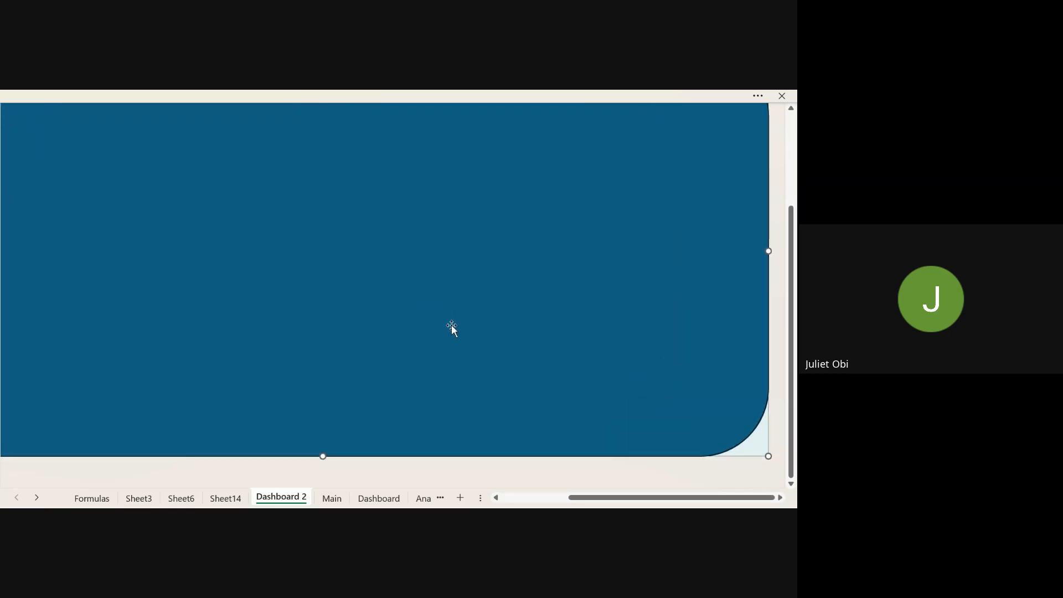
pyautogui.keyDown('ctrl'); pyautogui.scroll(-4, 440, 351); pyautogui.keyUp('ctrl')
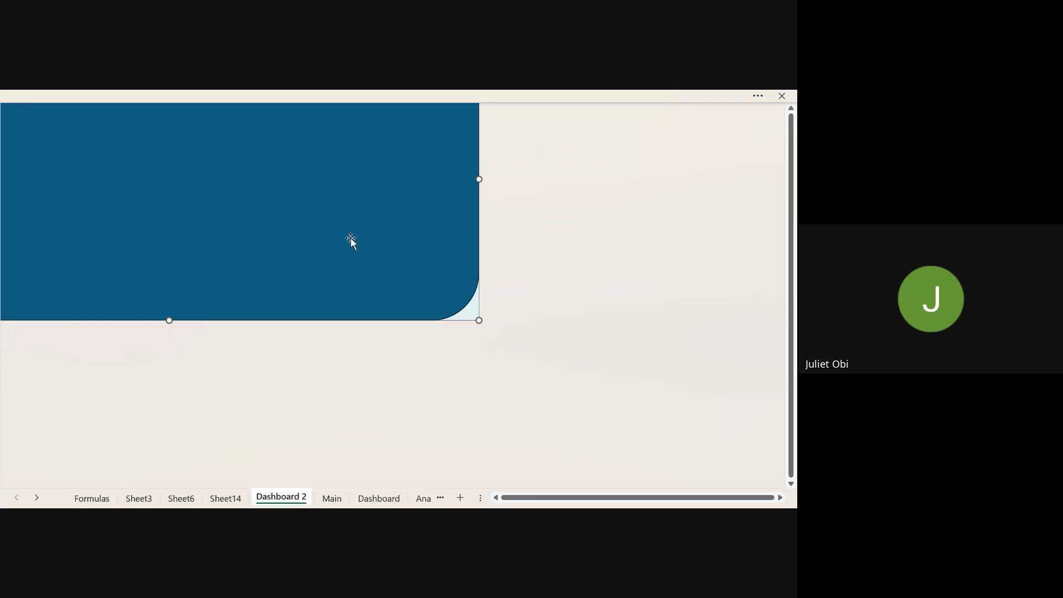
pyautogui.scroll(2, 348, 238)
pyautogui.hscroll(-3, 348, 238)
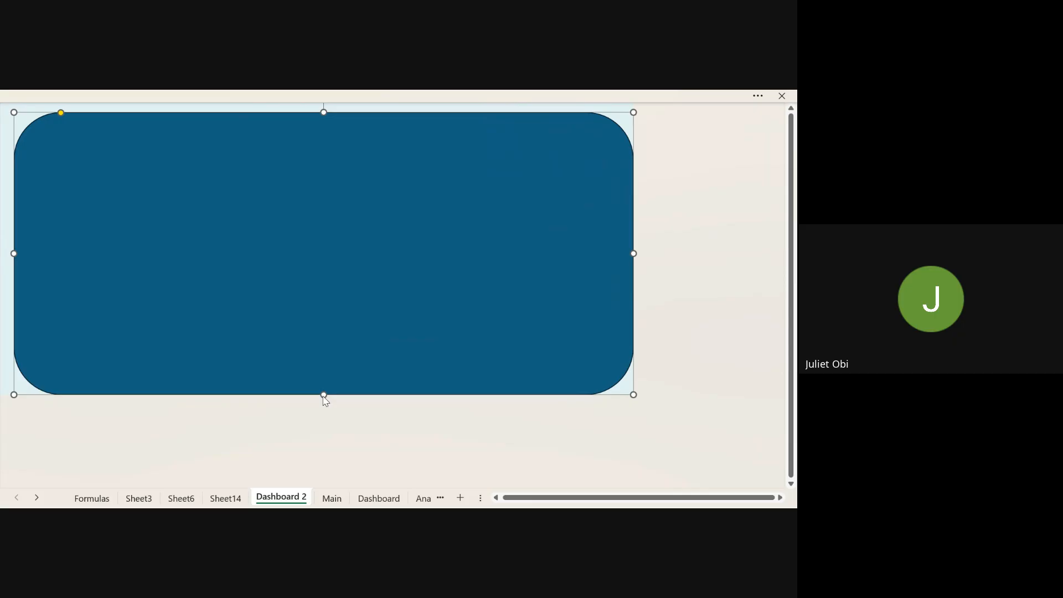
pyautogui.moveTo(323, 394); pyautogui.dragTo(323, 381)
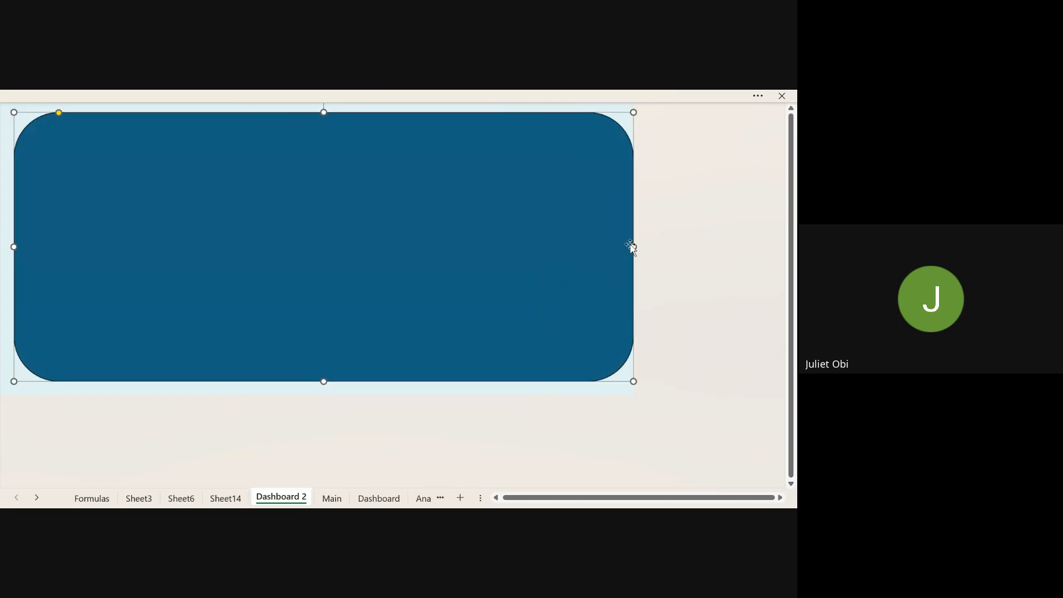
pyautogui.moveTo(632, 245); pyautogui.dragTo(616, 245)
pyautogui.keyDown('ctrl'); pyautogui.scroll(4, 482, 258); pyautogui.keyUp('ctrl')
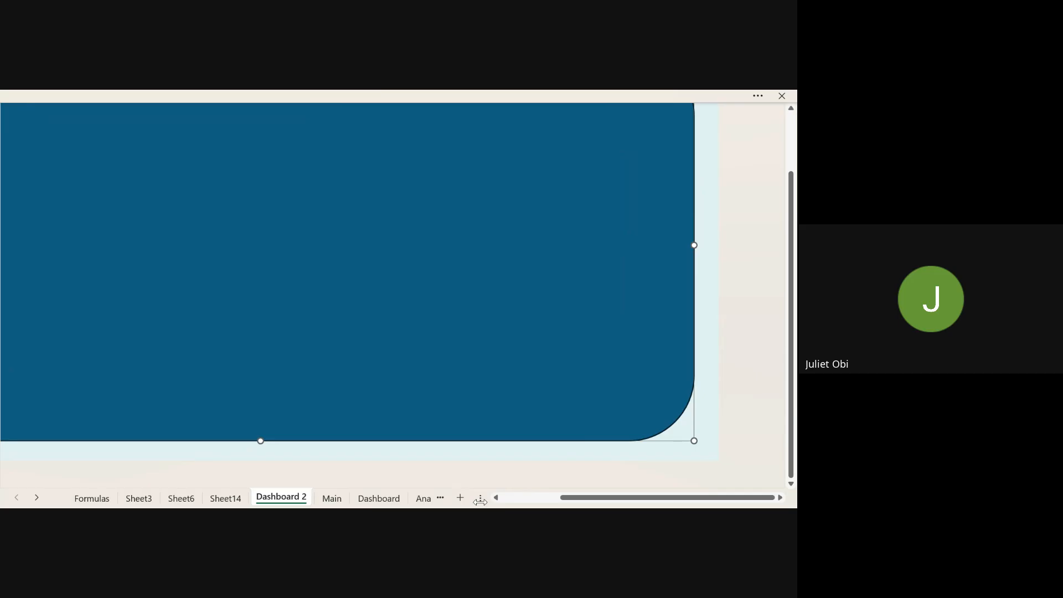
# Step: Delete the sales Agent, Product and Branch slicers from the existing Dashboard sheet
pyautogui.moveTo(480, 501); pyautogui.dragTo(407, 499)
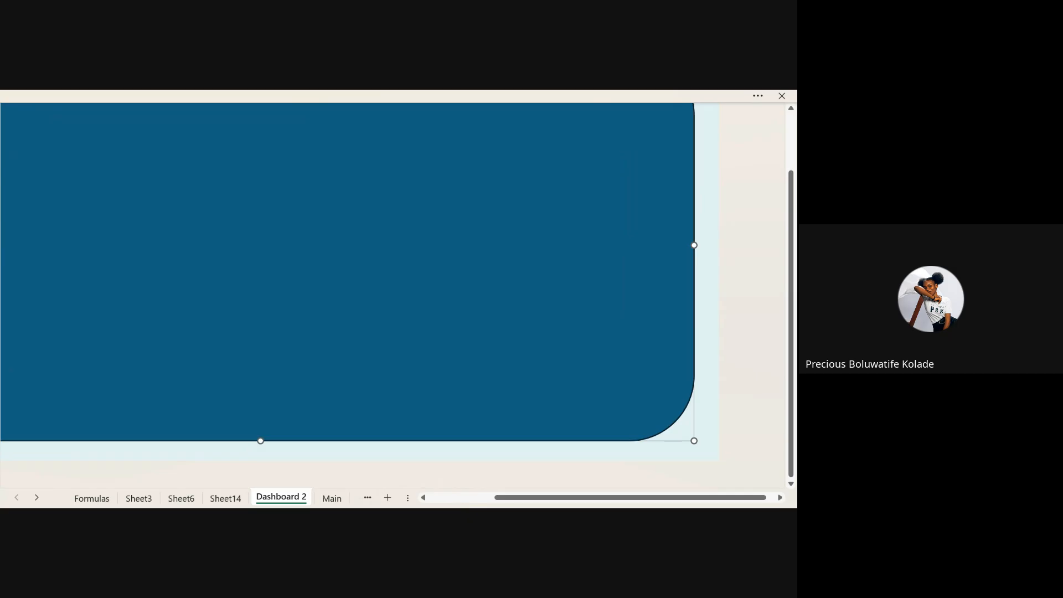
pyautogui.click(216, 499)
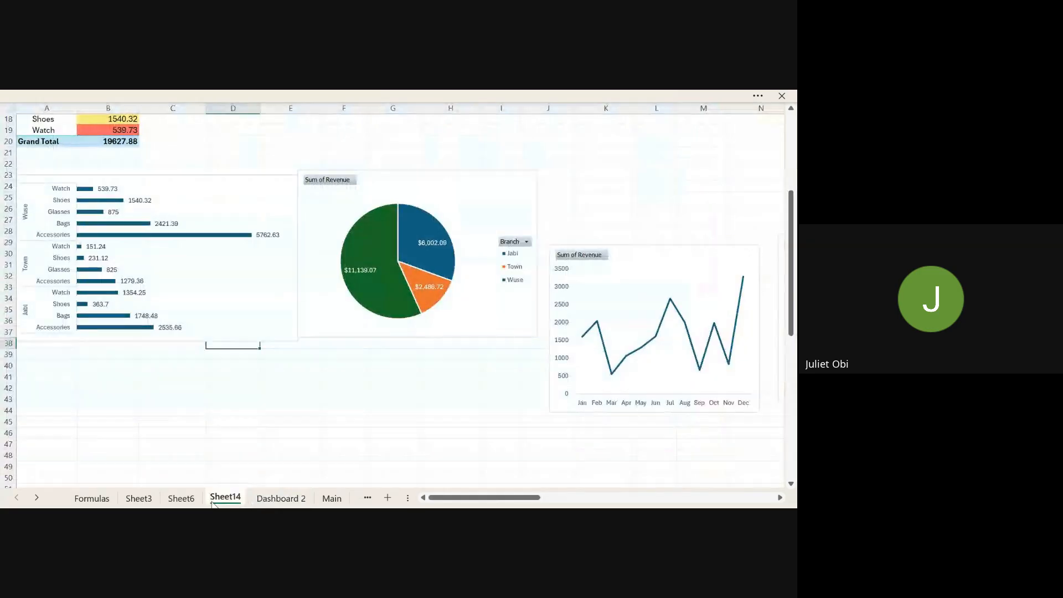
pyautogui.click(286, 499)
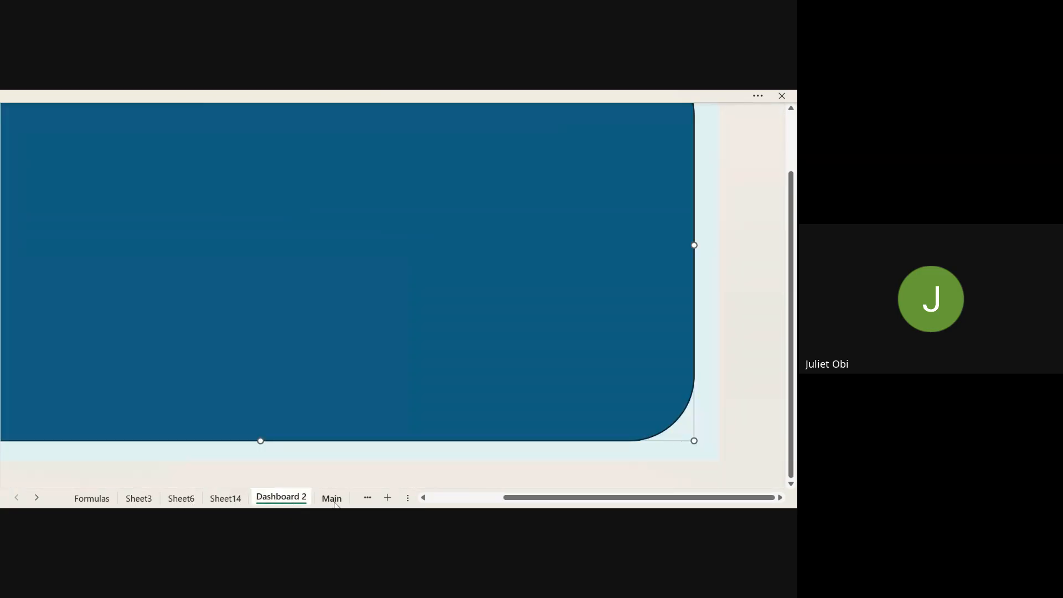
pyautogui.click(366, 502)
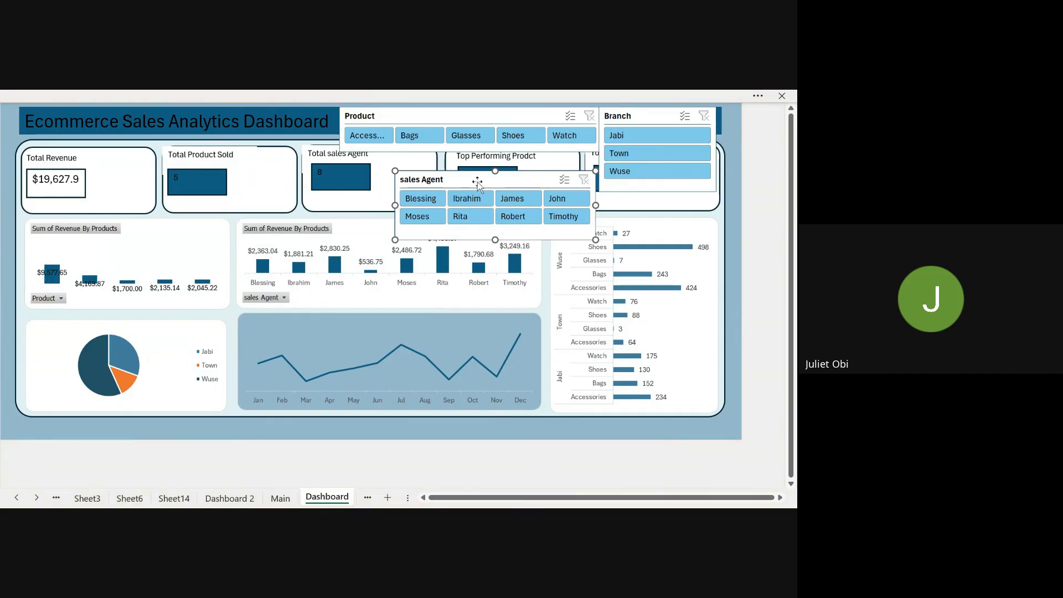
pyautogui.press('Delete')
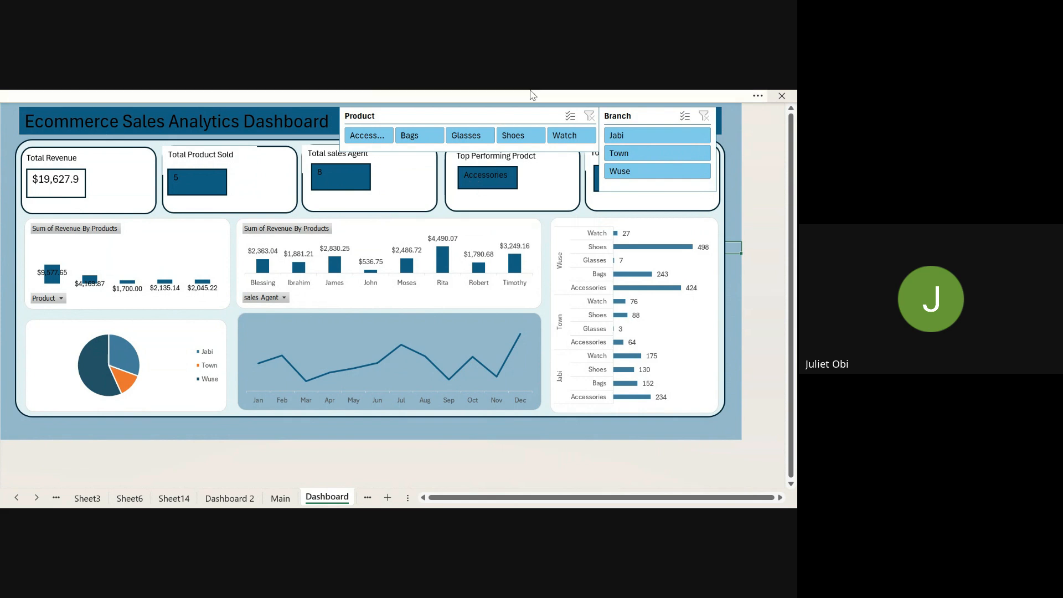
pyautogui.click(510, 113)
pyautogui.press('Delete')
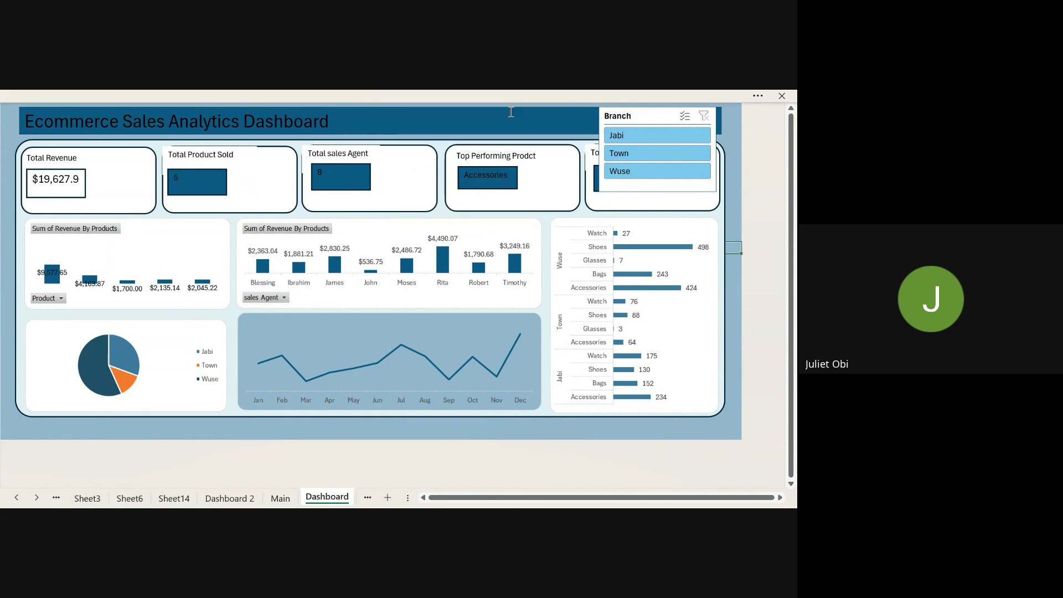
pyautogui.click(646, 117)
pyautogui.press('Delete')
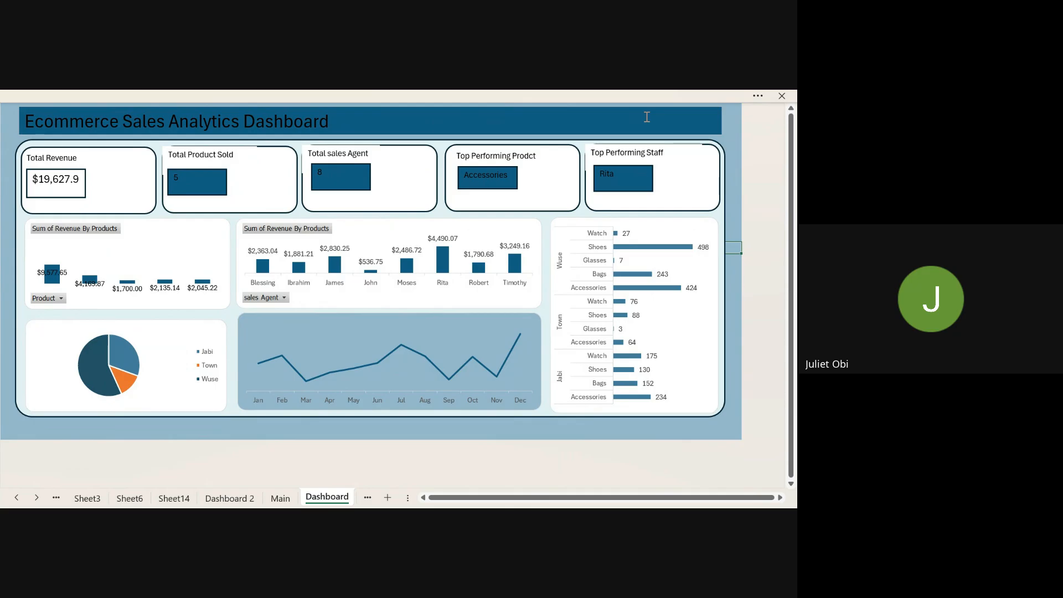
pyautogui.hscroll(-1, 576, 181)
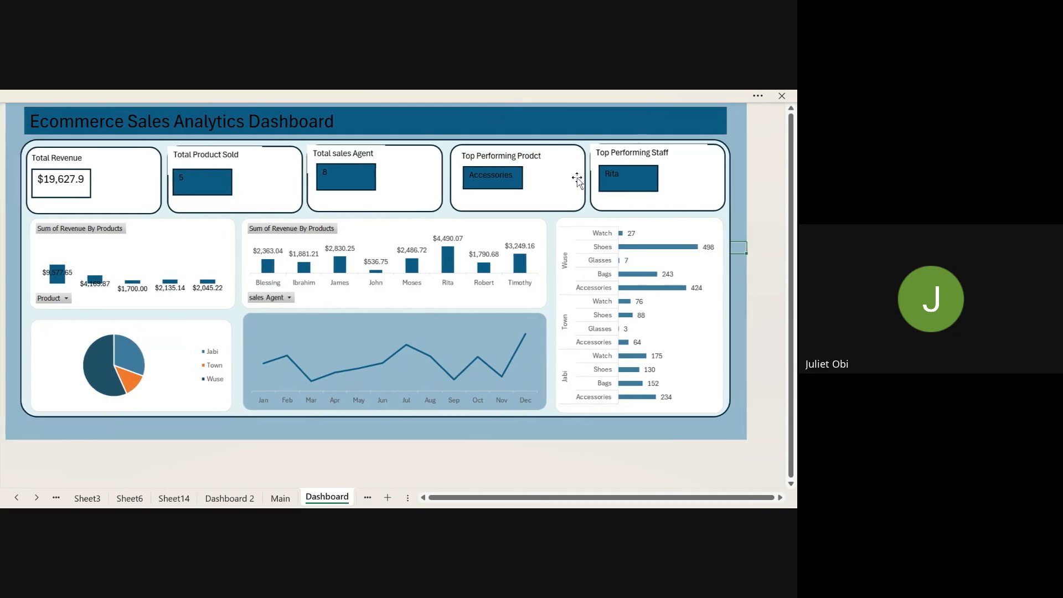
pyautogui.hscroll(1, 577, 181)
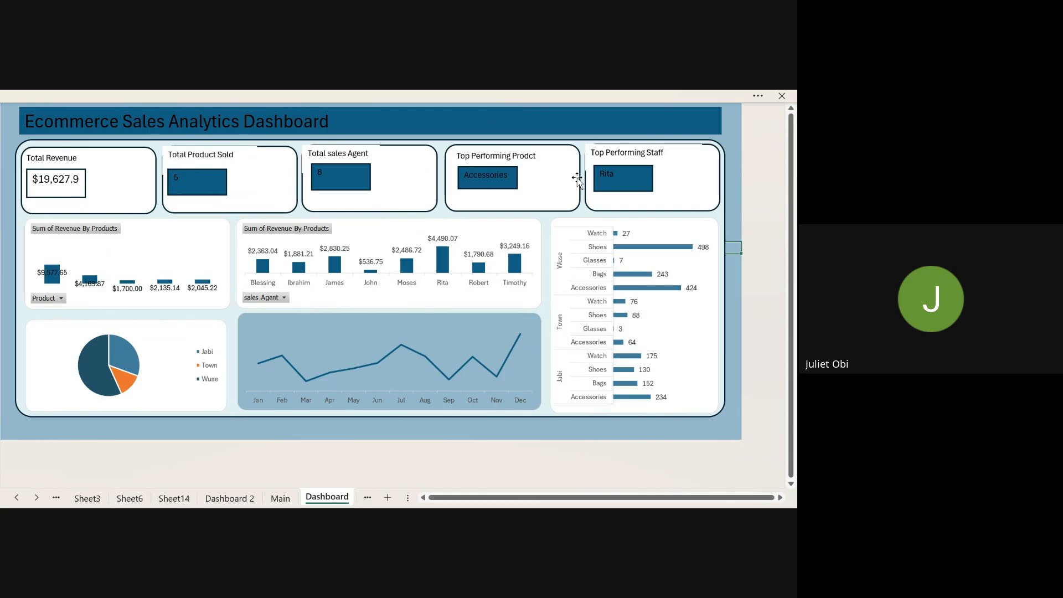
# Step: Compare the Dashboard 2 sheet with the existing Dashboard, and look through the Main and Analysis sheets
pyautogui.click(232, 500)
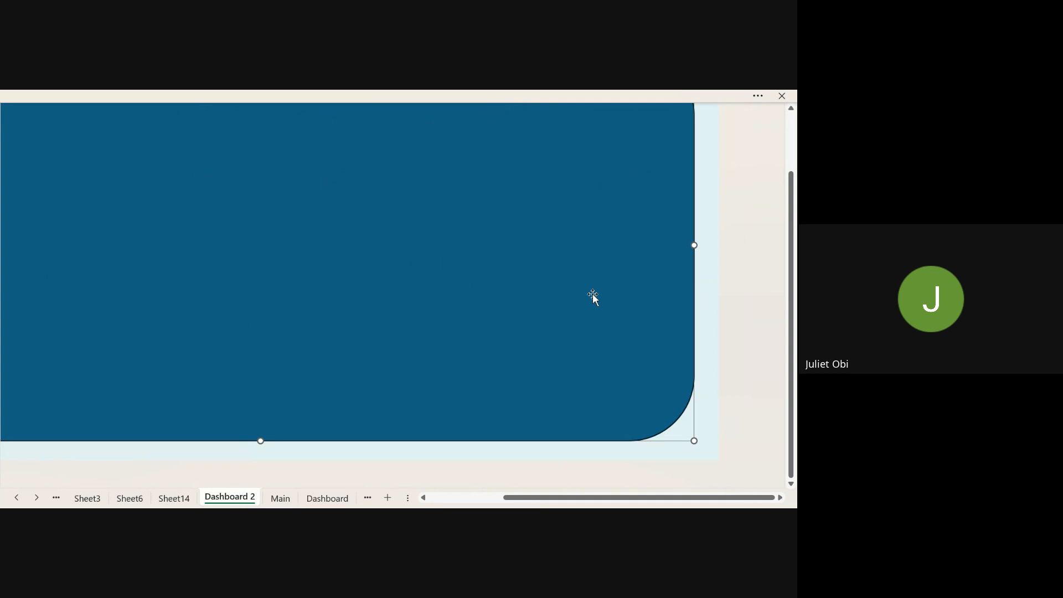
pyautogui.scroll(2, 427, 287)
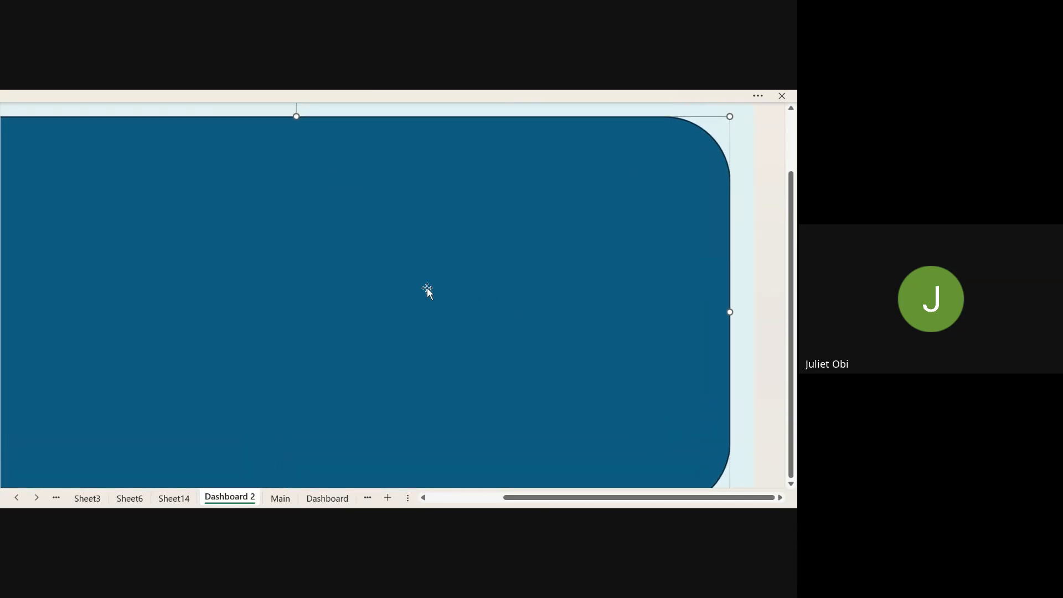
pyautogui.hscroll(-3, 426, 288)
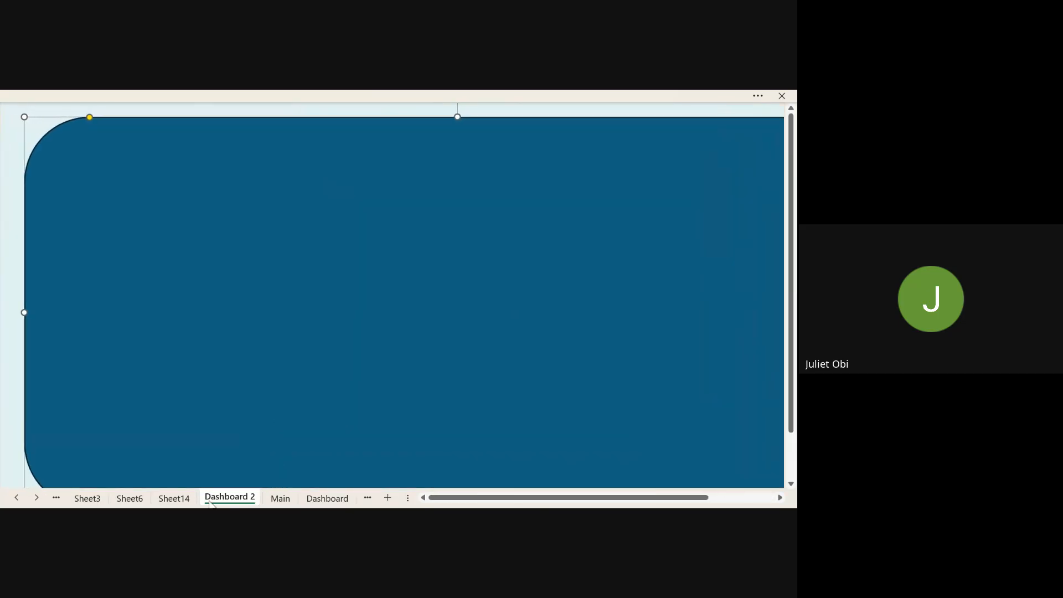
pyautogui.click(338, 498)
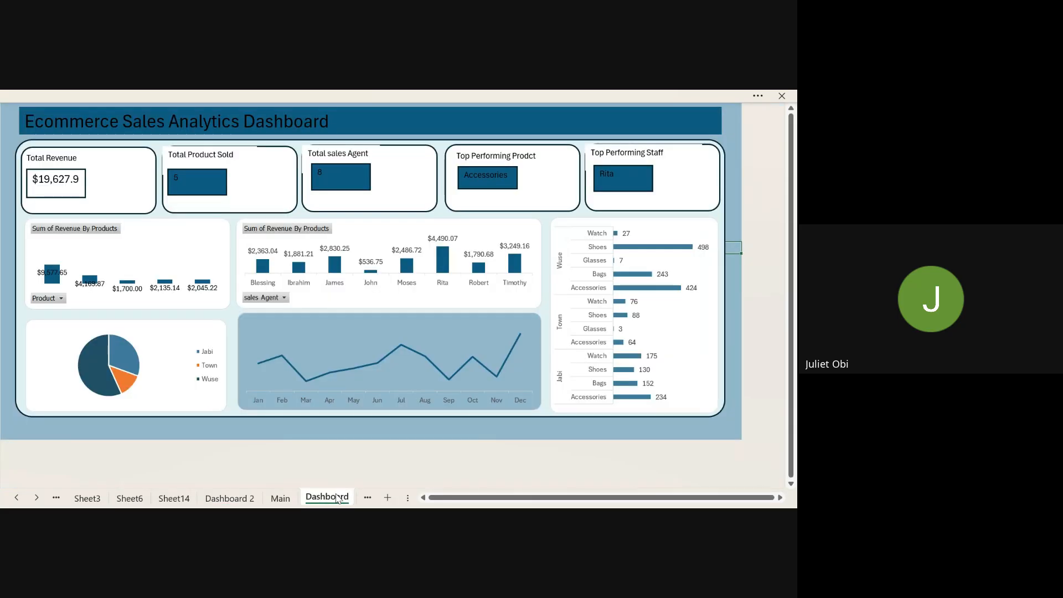
pyautogui.click(229, 497)
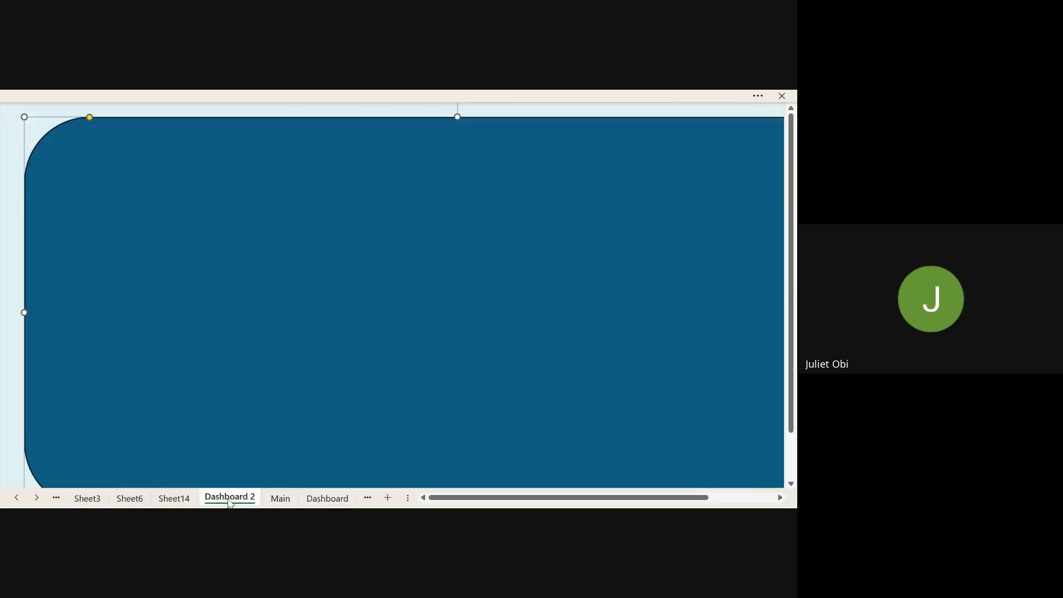
pyautogui.click(278, 498)
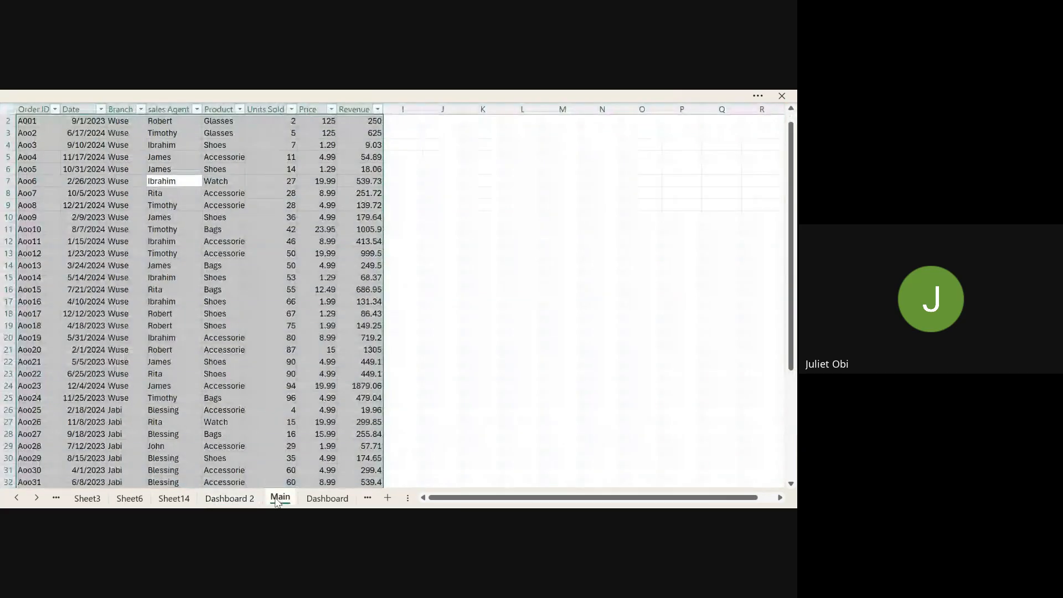
pyautogui.click(367, 497)
pyautogui.click(294, 497)
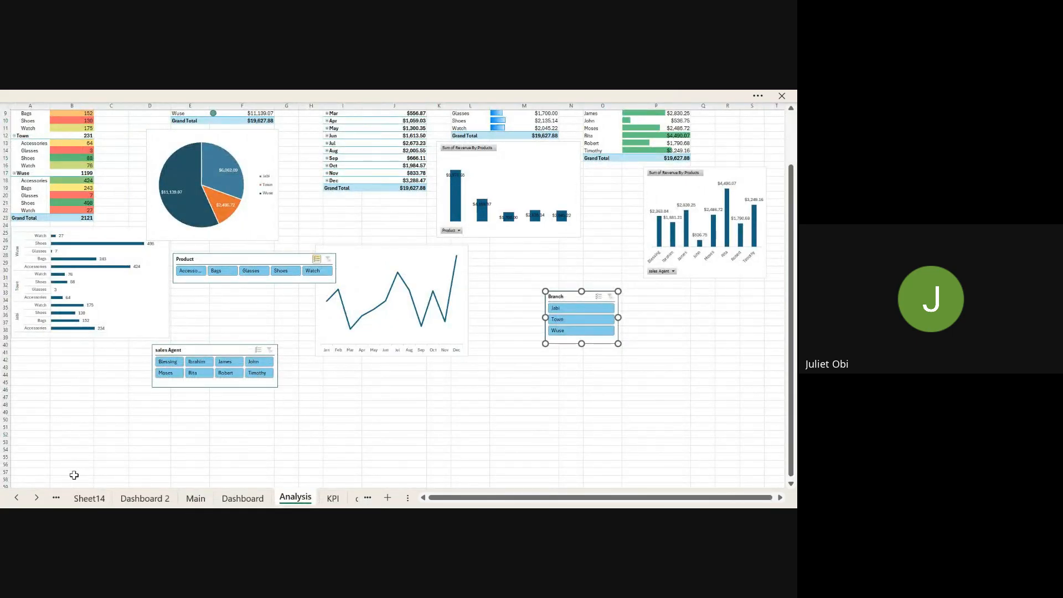
# Step: Copy the bar chart of revenue by branch and product from Sheet14 onto the Dashboard 2 sheet
pyautogui.click(88, 498)
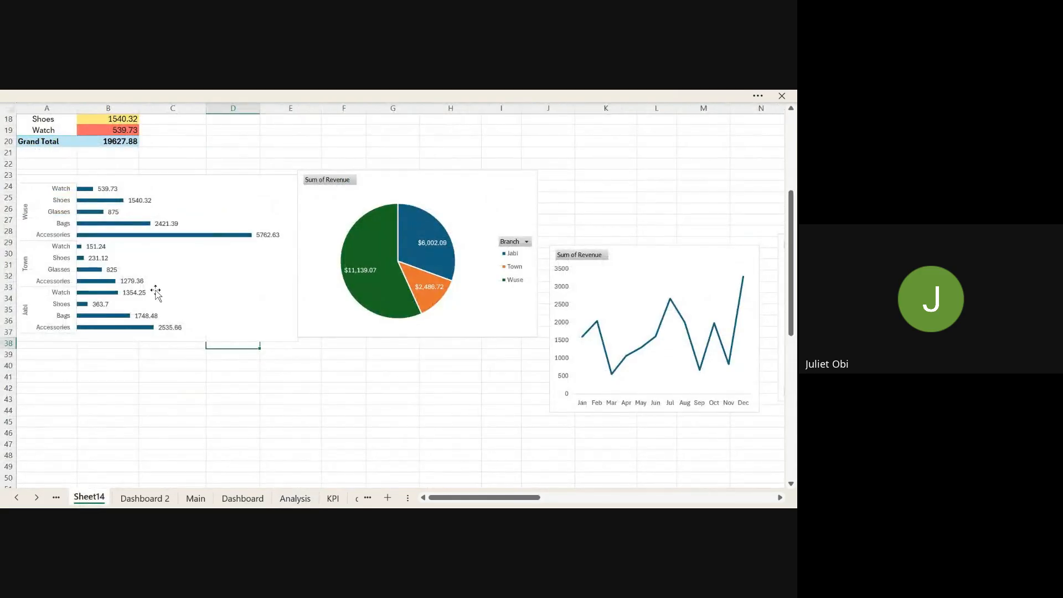
pyautogui.click(186, 269)
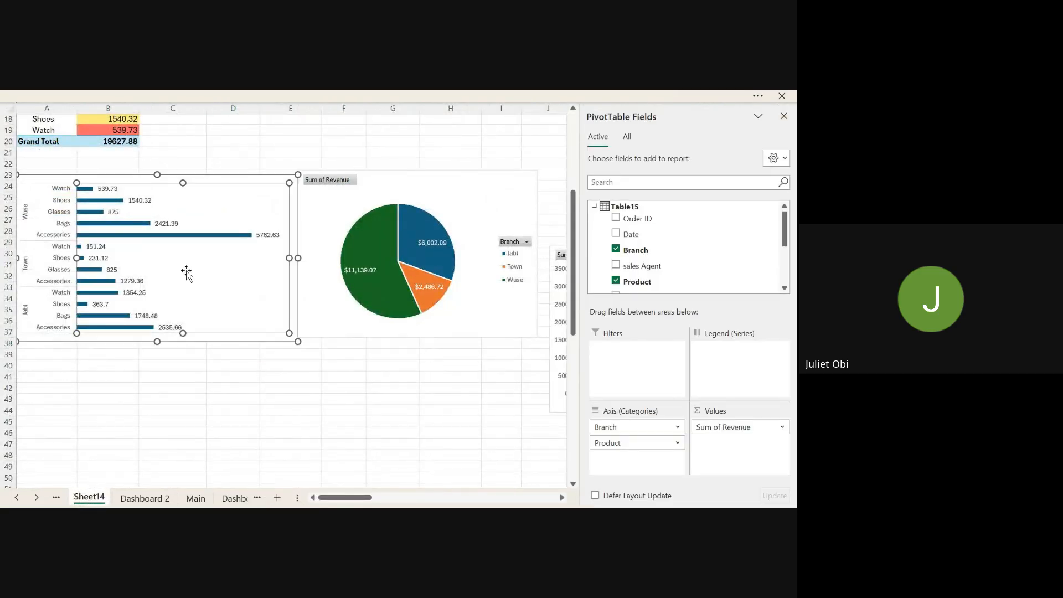
pyautogui.click(236, 179)
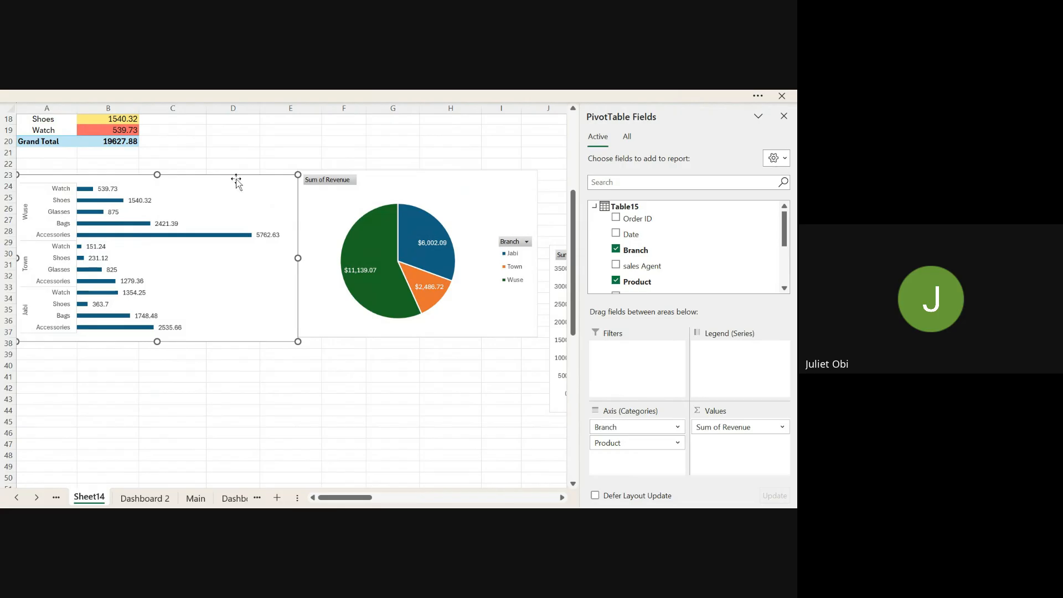
pyautogui.click(157, 499)
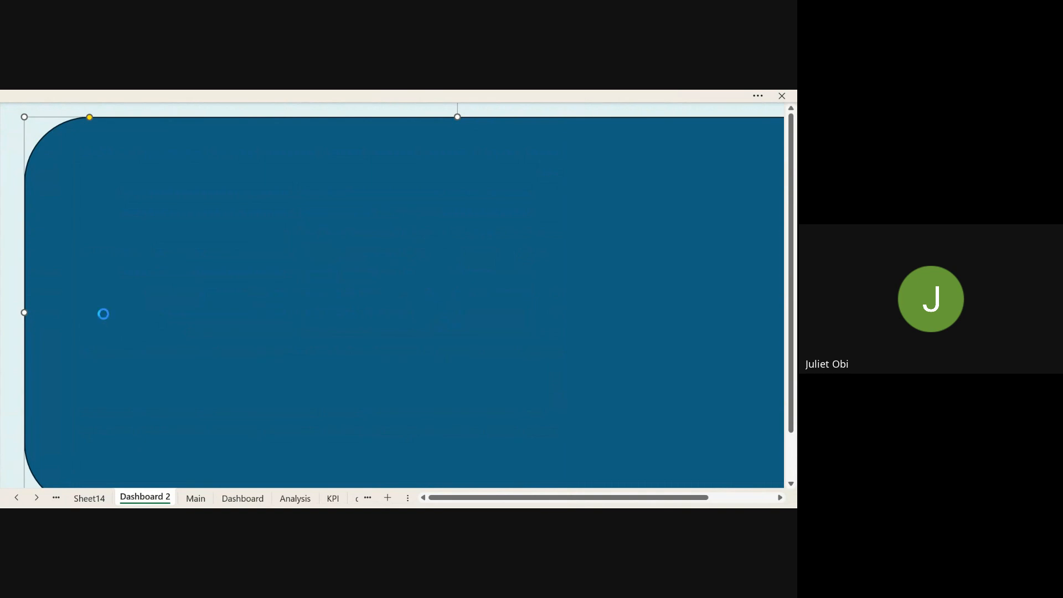
pyautogui.hotkey('ctrl', 'v')
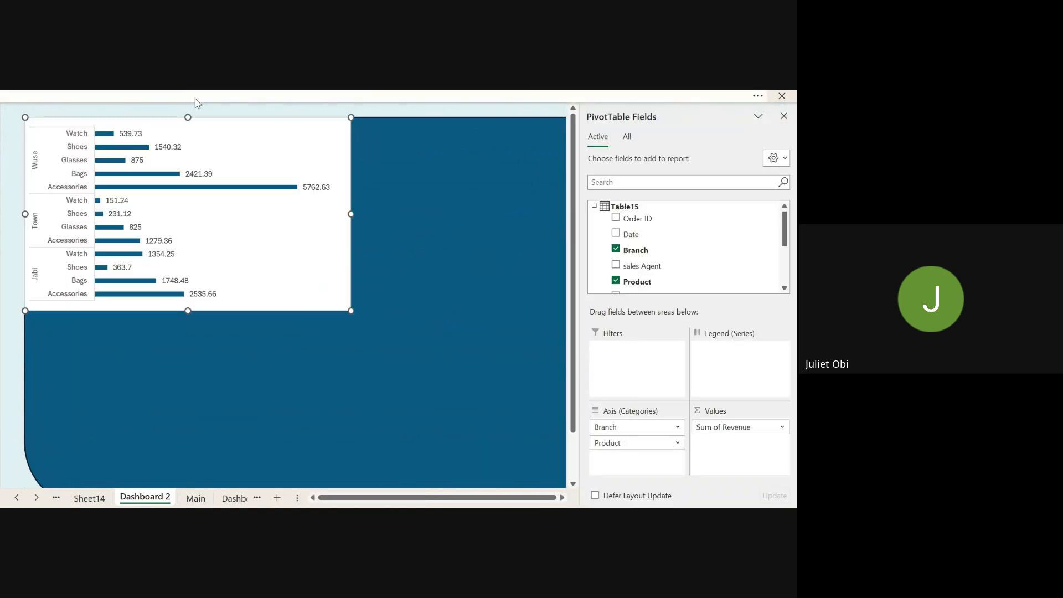
# Step: Move the pasted bar chart down and slightly right, leaving free space above it inside the rounded rectangle
pyautogui.click(209, 138)
pyautogui.moveTo(229, 154); pyautogui.dragTo(221, 142)
pyautogui.hotkey('ctrl', 'z')
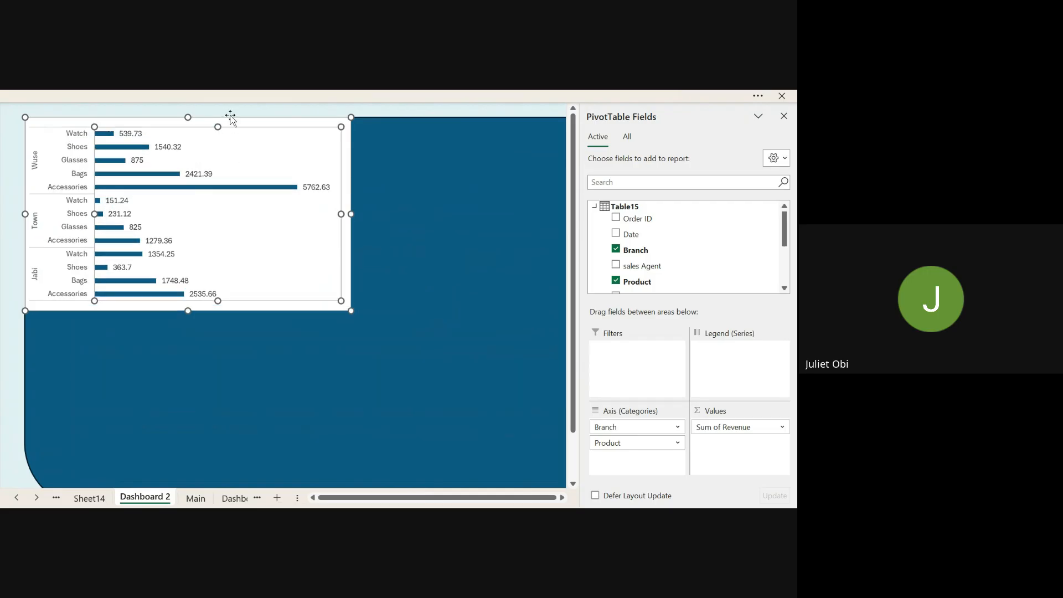
pyautogui.moveTo(230, 119); pyautogui.dragTo(252, 234)
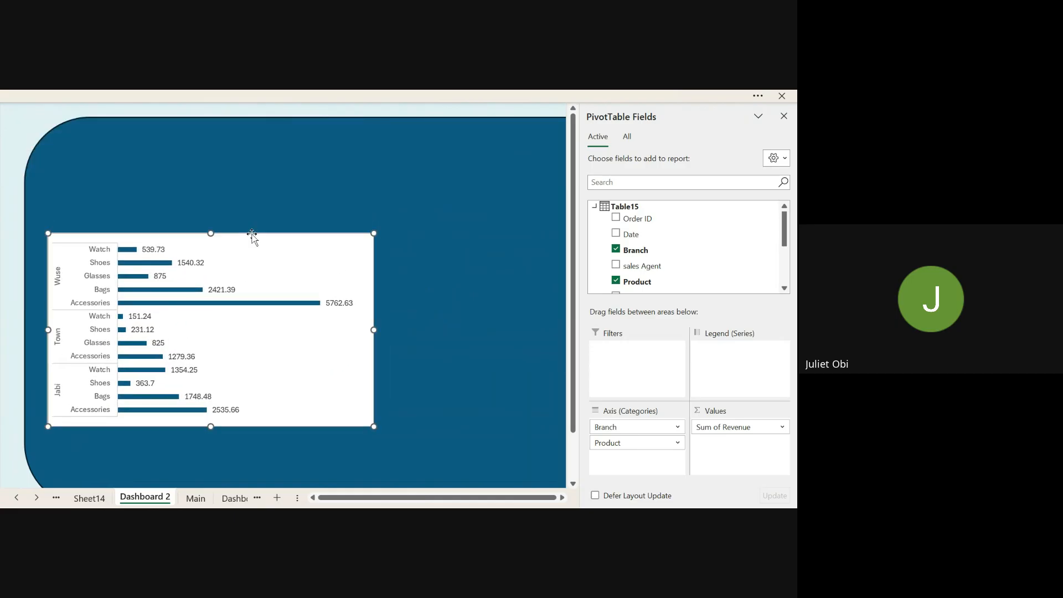
# Step: Examine how the KPI cards and charts are arranged on the existing Dashboard sheet
pyautogui.click(224, 499)
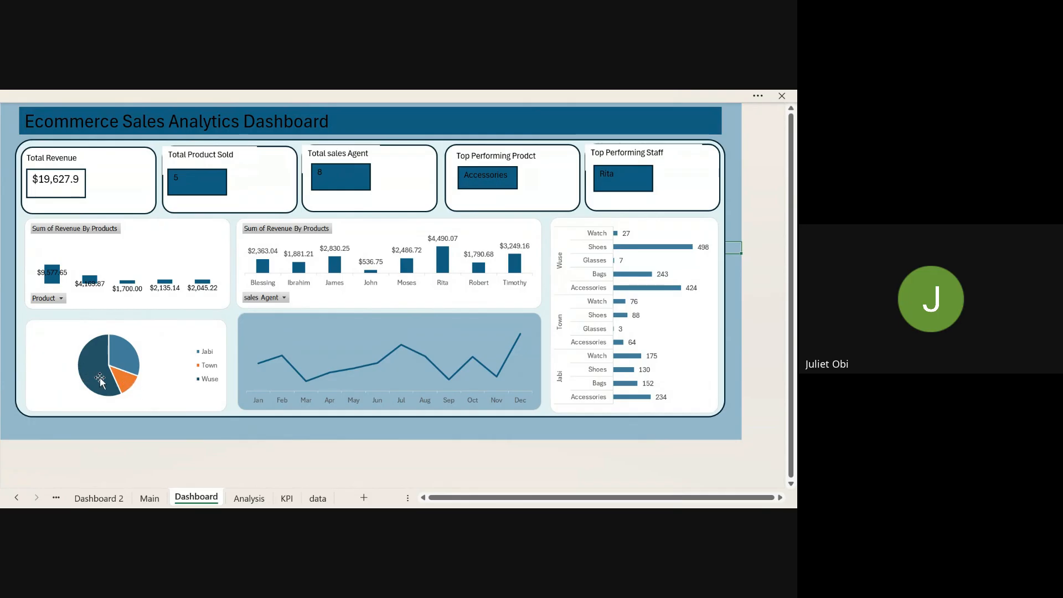
pyautogui.click(49, 279)
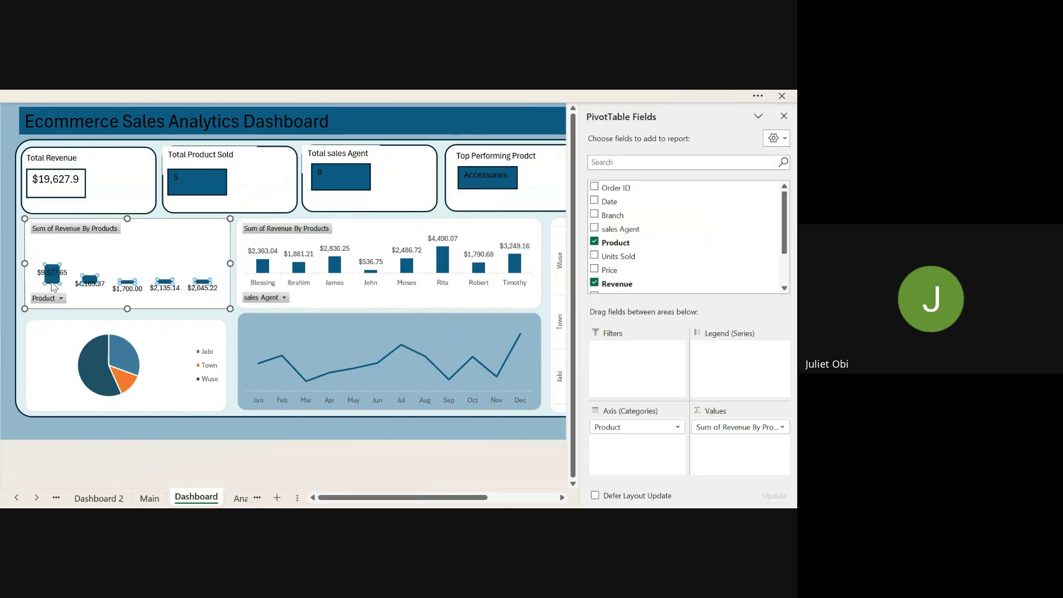
pyautogui.click(359, 236)
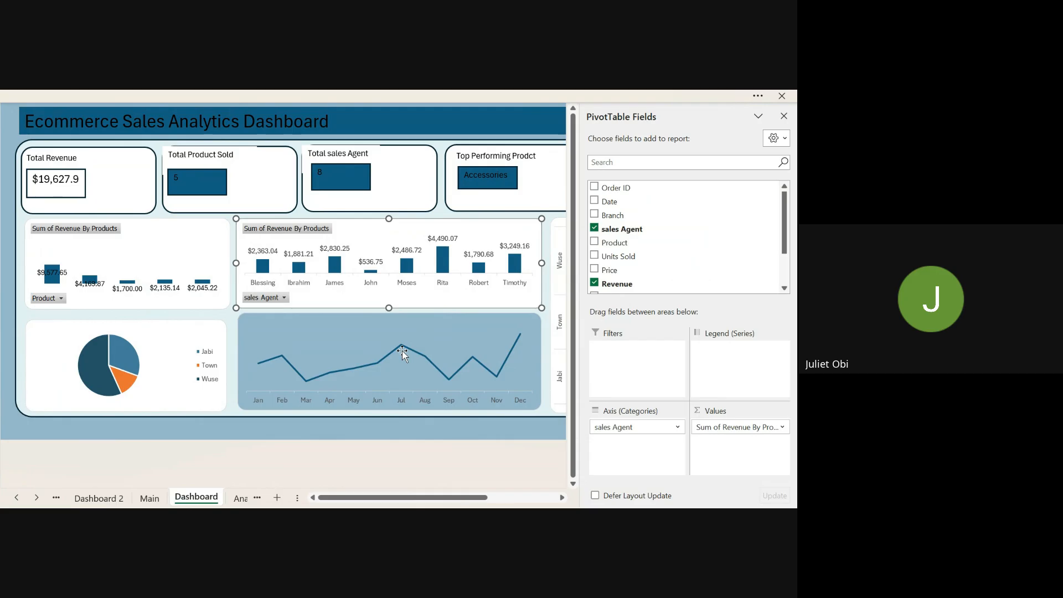
pyautogui.hscroll(3, 402, 351)
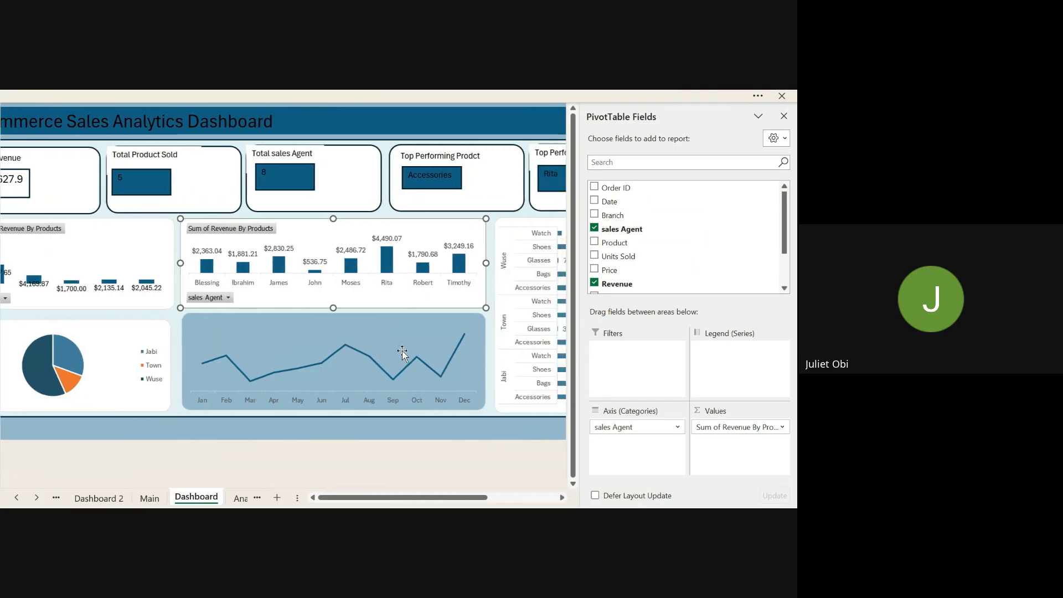
pyautogui.hscroll(3, 401, 350)
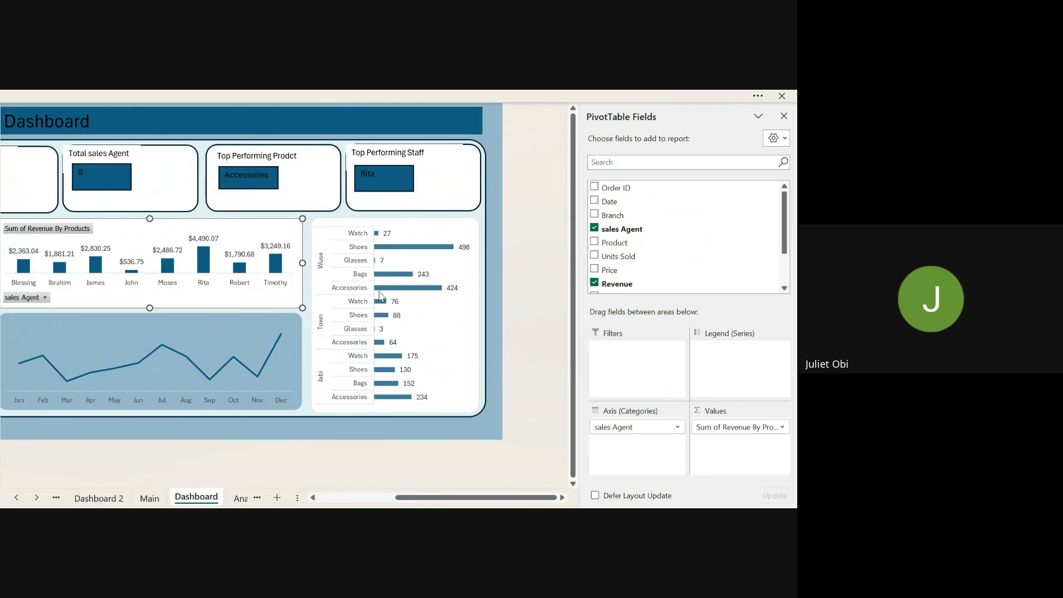
# Step: Examine the units-sold bar chart and the other Dashboard charts, and compare them with their source charts and slicers on the Analysis sheet
pyautogui.click(326, 278)
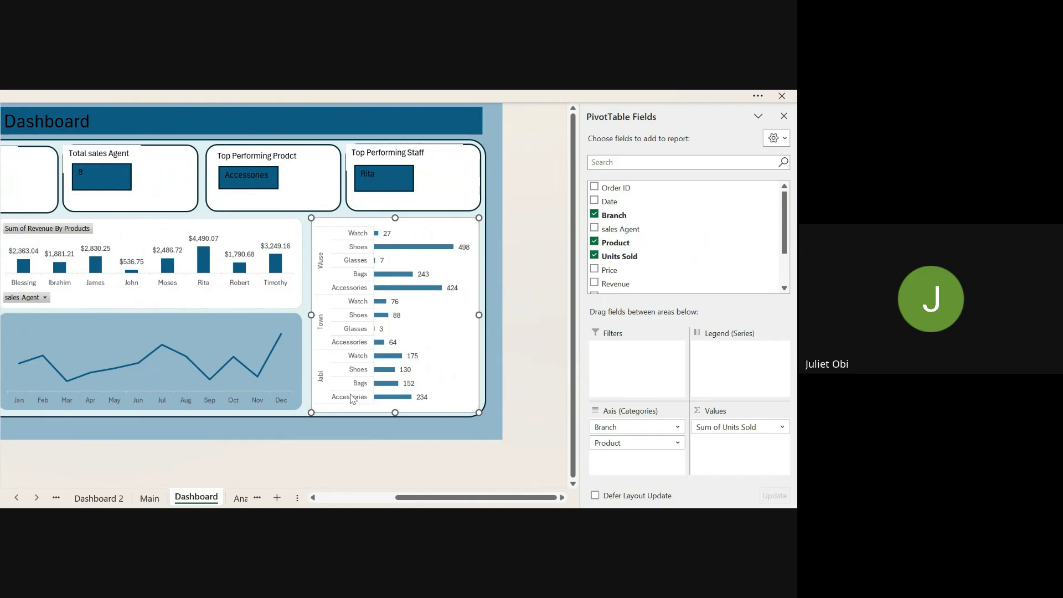
pyautogui.hscroll(-5, 350, 397)
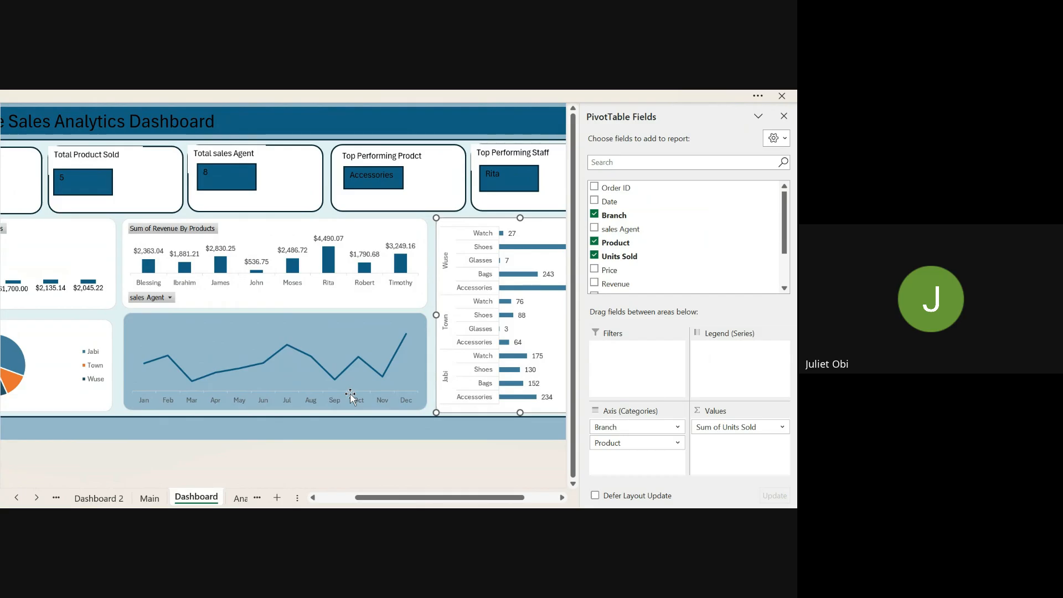
pyautogui.hscroll(-4, 351, 397)
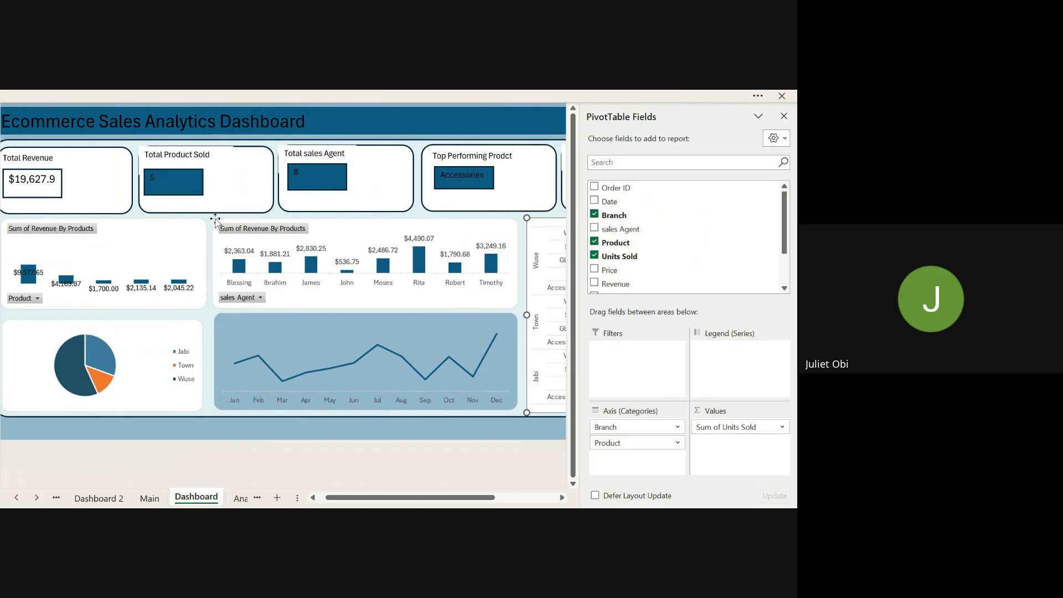
pyautogui.hscroll(-2, 177, 231)
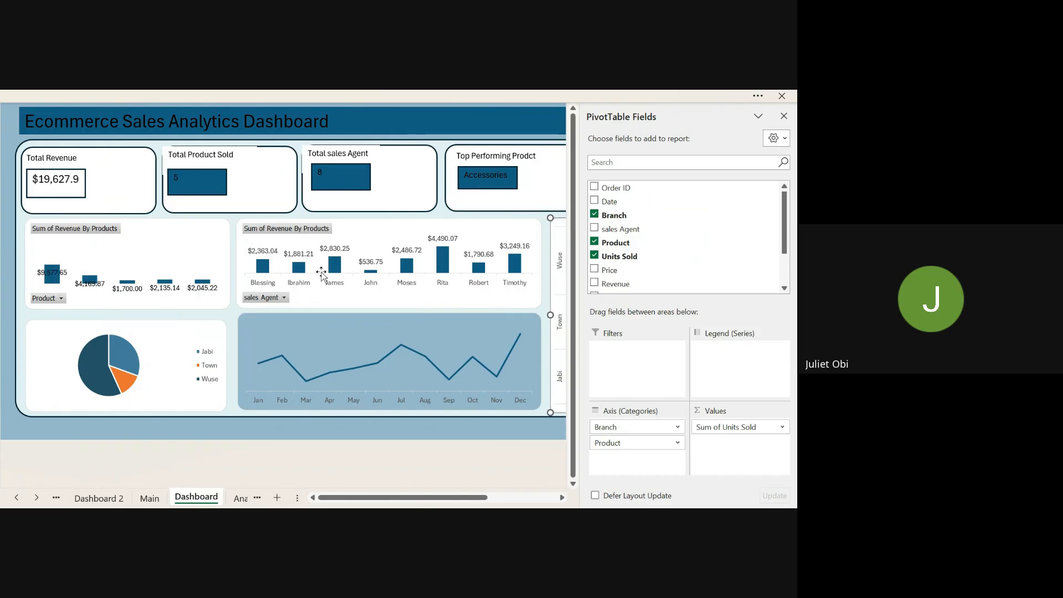
pyautogui.hscroll(10, 300, 289)
pyautogui.hscroll(1, 300, 290)
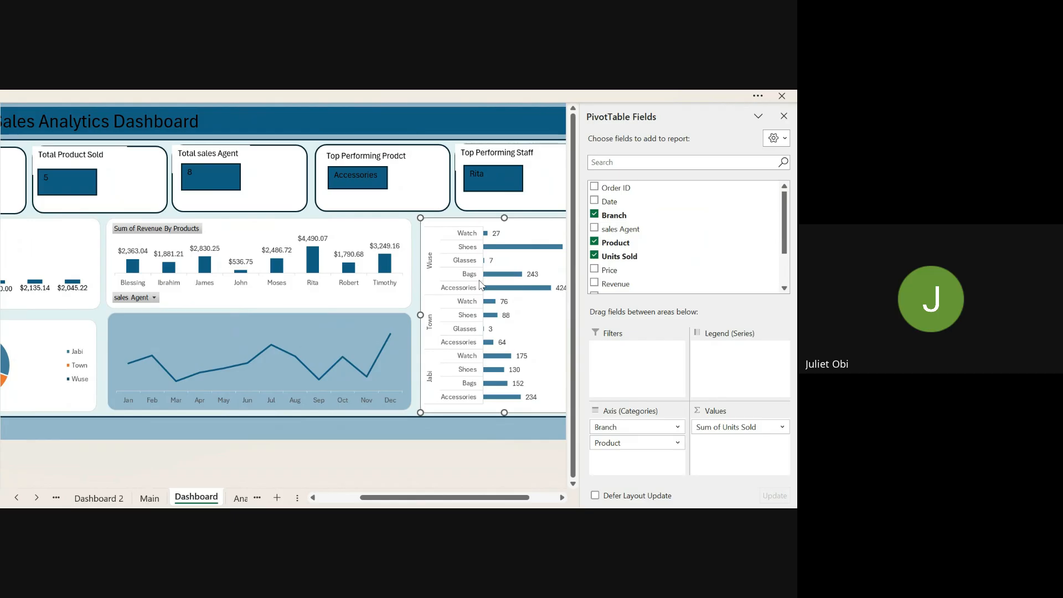
pyautogui.hscroll(2, 480, 284)
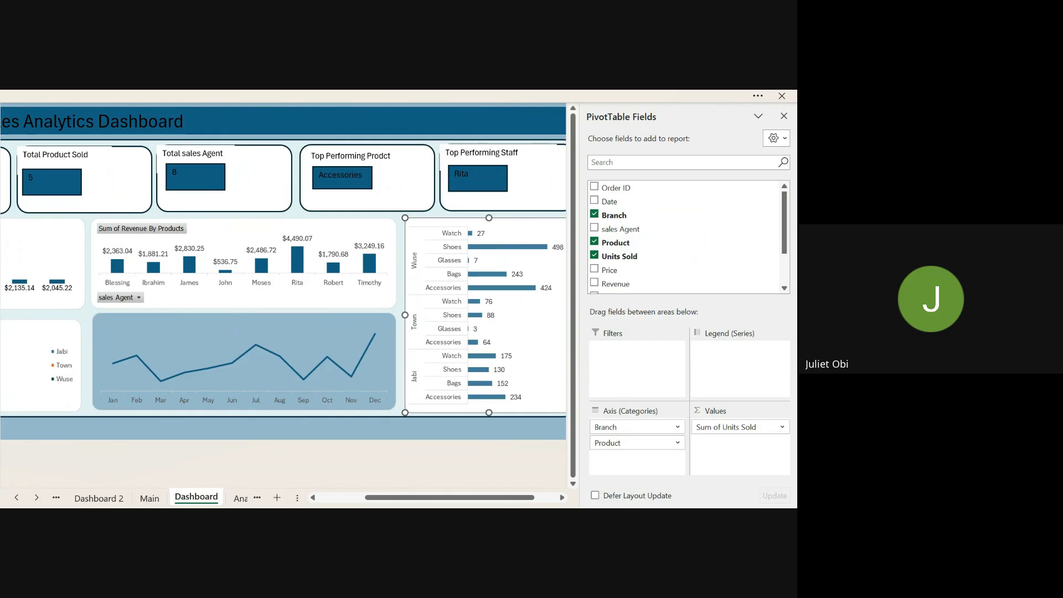
pyautogui.click(260, 499)
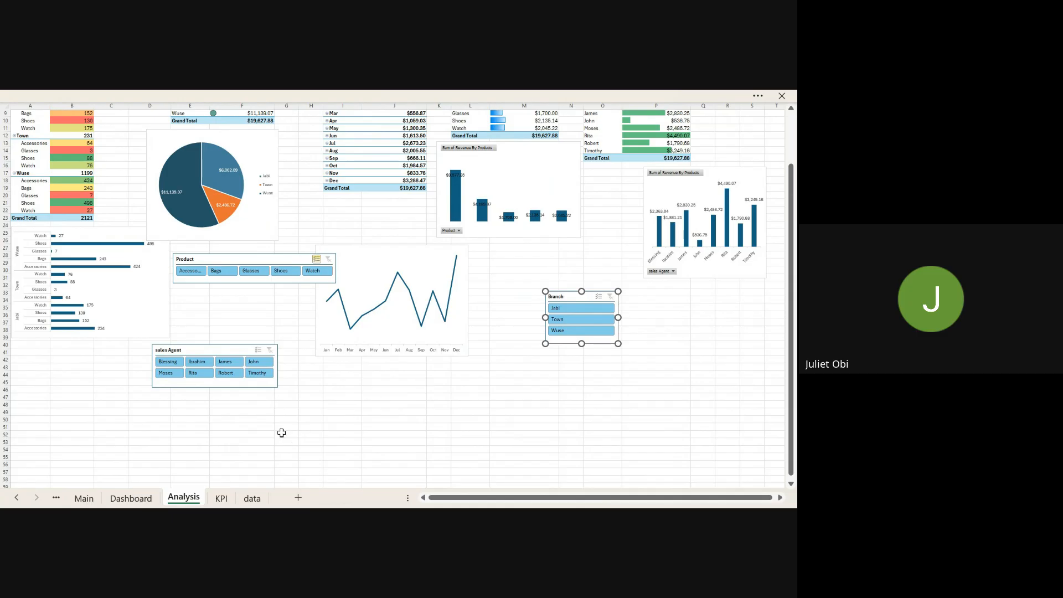
pyautogui.click(130, 498)
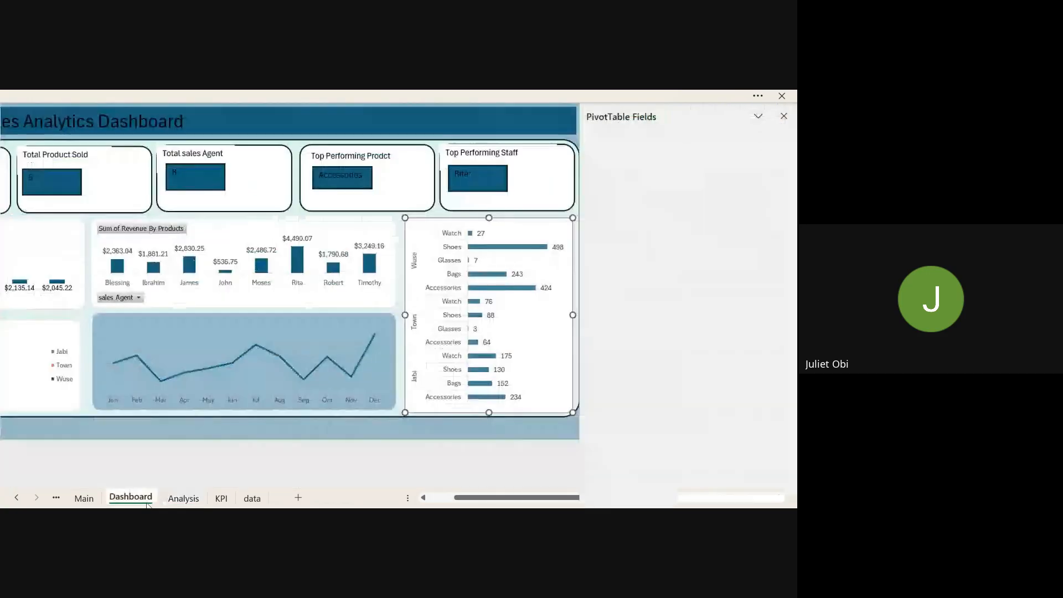
# Step: Hide the PivotTable field list to view the full width of the Ecommerce Sales Analytics Dashboard
pyautogui.hscroll(-1, 94, 406)
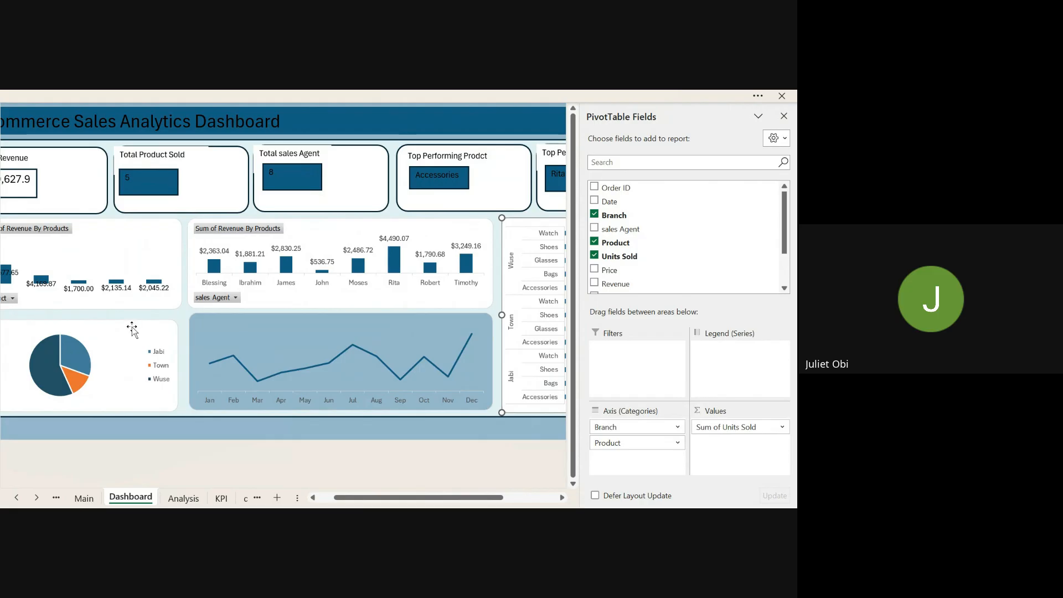
pyautogui.hscroll(-2, 137, 325)
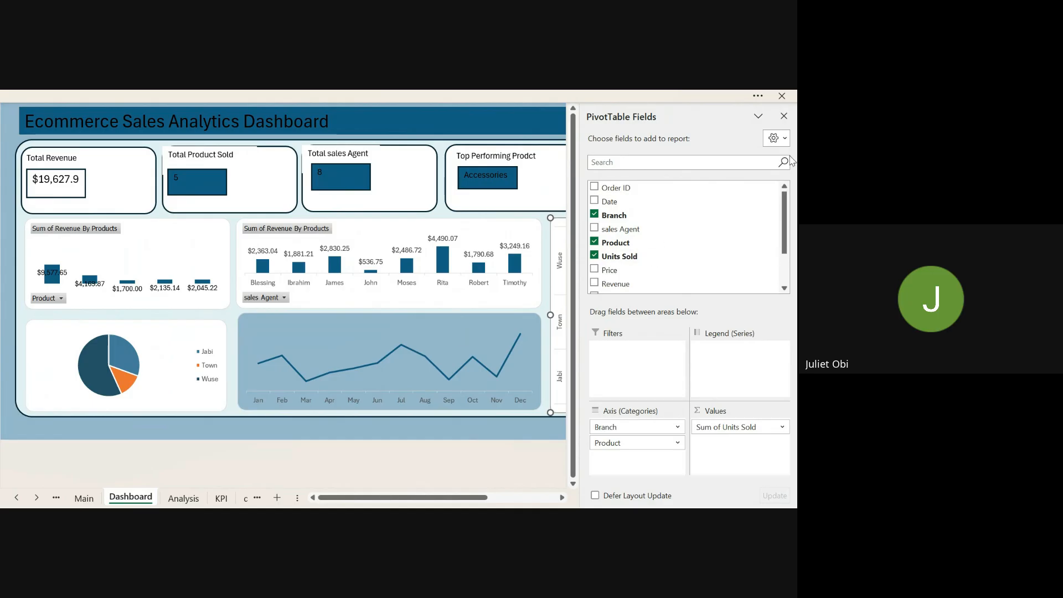
pyautogui.click(783, 116)
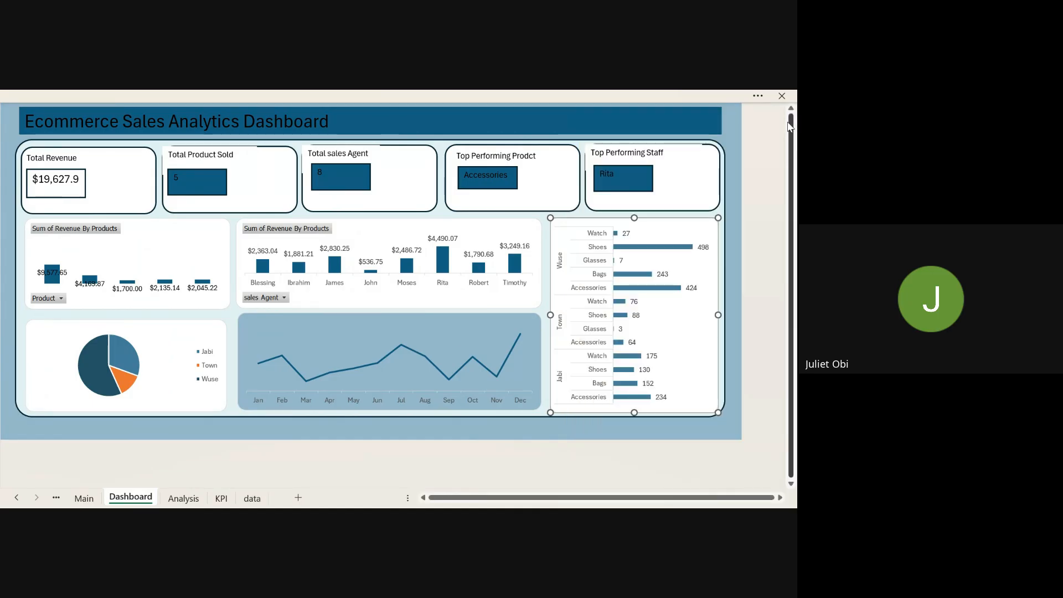